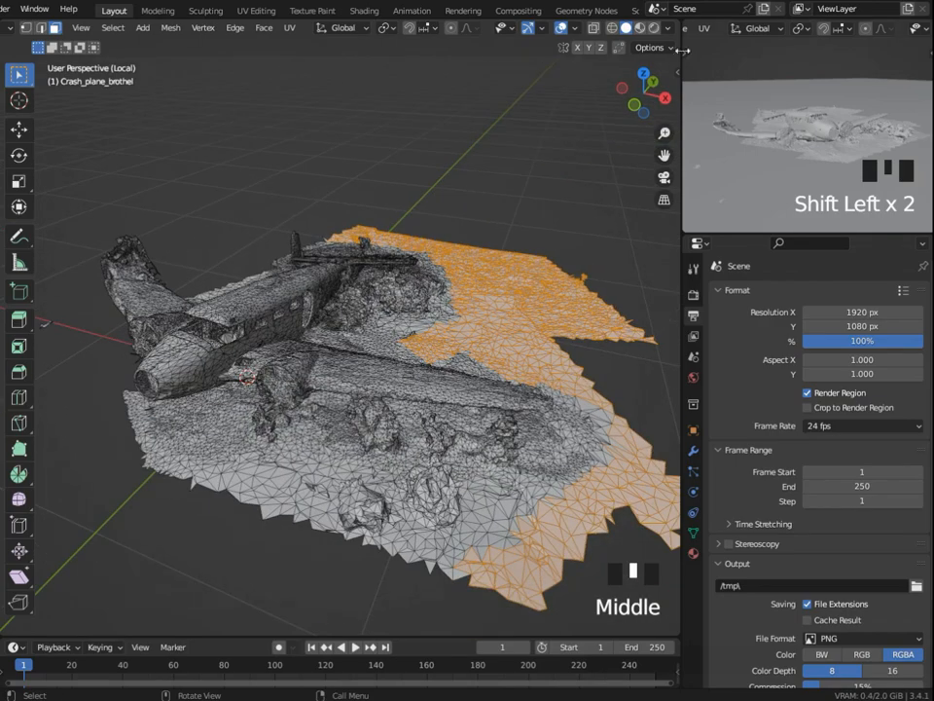
# - Add the outer terrain faces around the crashed plane to the selection, using X-ray to include hidden faces
pyautogui.click(594, 31)
pyautogui.keyDown('shift'); pyautogui.moveTo(525, 409); pyautogui.dragTo(457, 298, button='middle'); pyautogui.keyUp('shift')
pyautogui.keyDown('shift'); pyautogui.moveTo(428, 462); pyautogui.dragTo(258, 370); pyautogui.keyUp('shift')
pyautogui.moveTo(277, 379); pyautogui.dragTo(414, 492, button='middle')
pyautogui.click(595, 31)
pyautogui.moveTo(501, 374); pyautogui.dragTo(568, 477, button='middle')
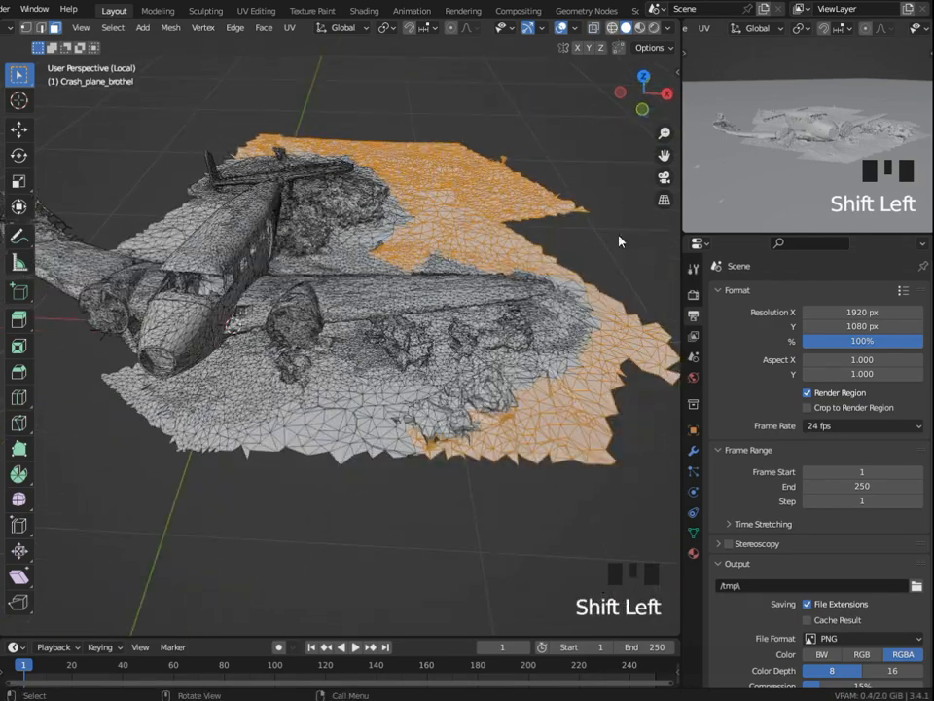
pyautogui.click(593, 30)
pyautogui.keyDown('shift'); pyautogui.moveTo(386, 400); pyautogui.dragTo(385, 400); pyautogui.keyUp('shift')
pyautogui.moveTo(399, 413); pyautogui.dragTo(369, 457, button='middle')
pyautogui.keyDown('shift'); pyautogui.moveTo(511, 560); pyautogui.dragTo(342, 456); pyautogui.keyUp('shift')
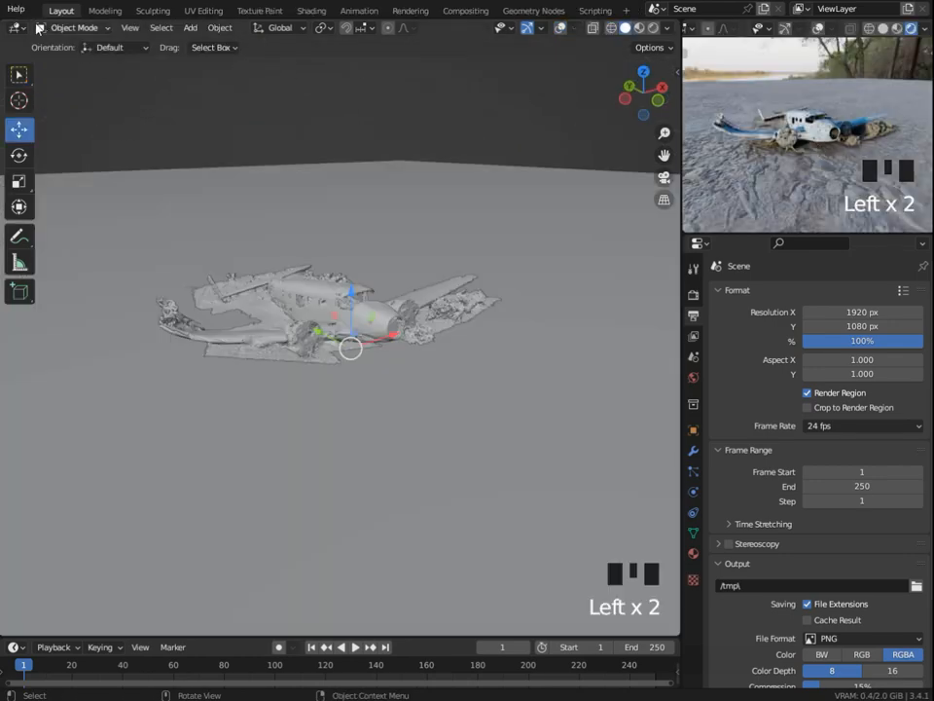
# - Switch the main area to the Shader Editor and create a new material for the ground plane
pyautogui.click(17, 27)
pyautogui.click(44, 163)
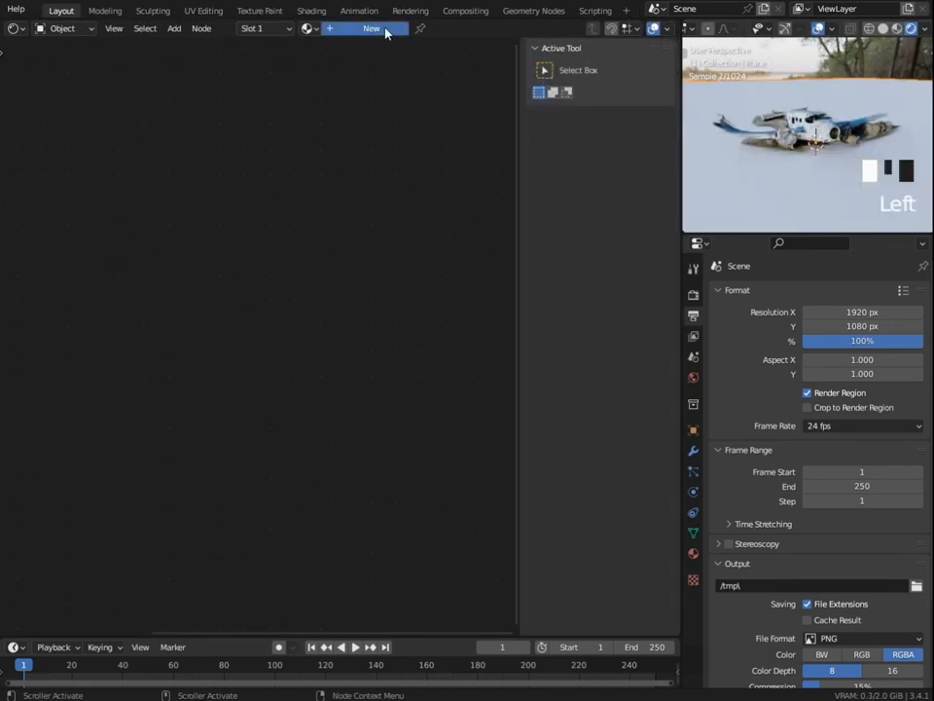
pyautogui.click(371, 28)
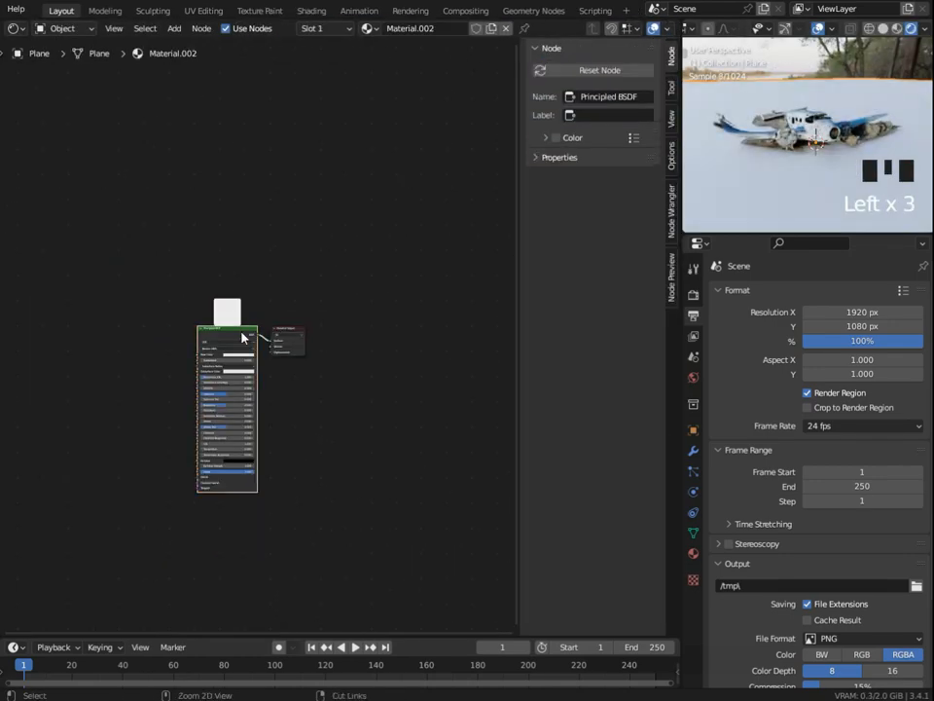
# - Load all texture maps of a ground surface folder in H:\Grond with Node Wrangler's Principled Texture Setup
pyautogui.hotkey('ctrl', 'shift', 't')
pyautogui.click(312, 171)
pyautogui.click(313, 171)
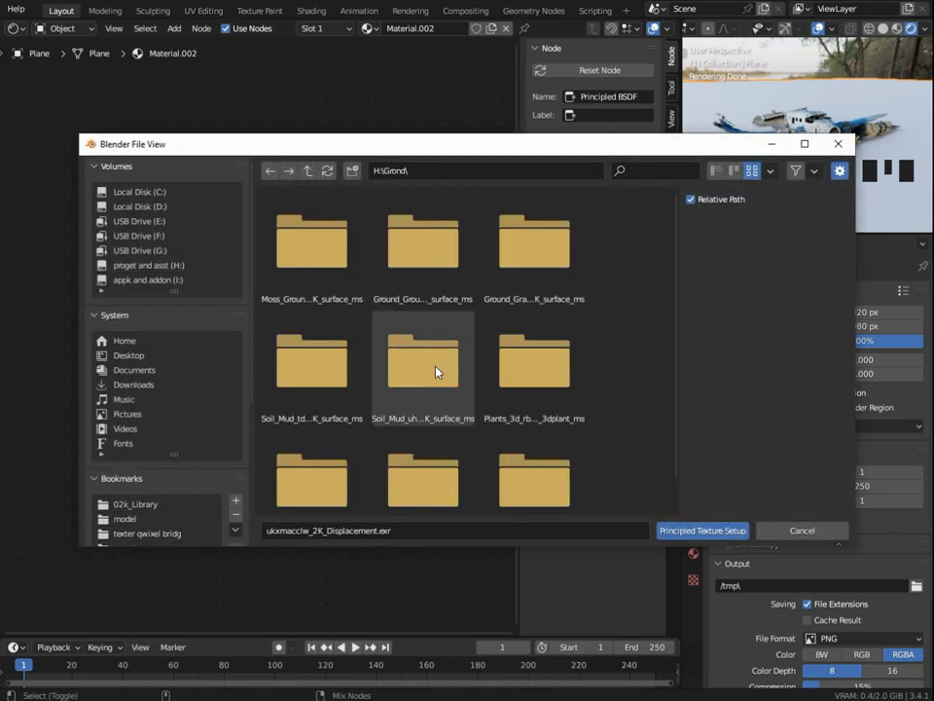
pyautogui.click(376, 259)
pyautogui.press('a')
pyautogui.click(701, 531)
# - Unwrap the UVs of the whole ground plane
pyautogui.scroll(2, 820, 188)
pyautogui.moveTo(819, 188); pyautogui.dragTo(816, 166, button='middle')
pyautogui.scroll(-10, 815, 183)
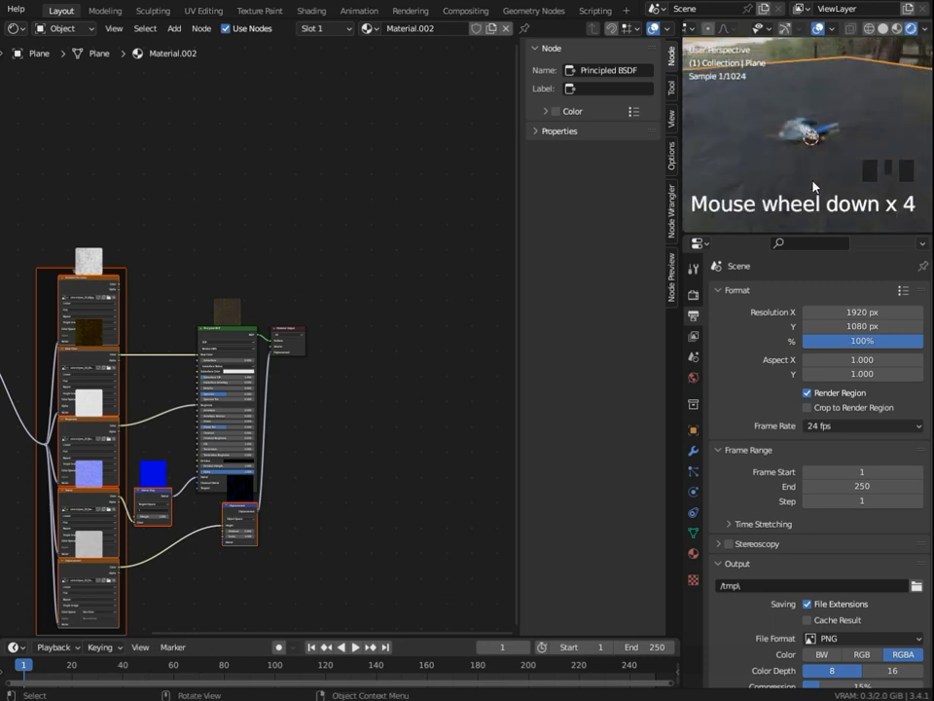
pyautogui.press('Tab')
pyautogui.press('u')
pyautogui.click(815, 166)
pyautogui.press('Tab')
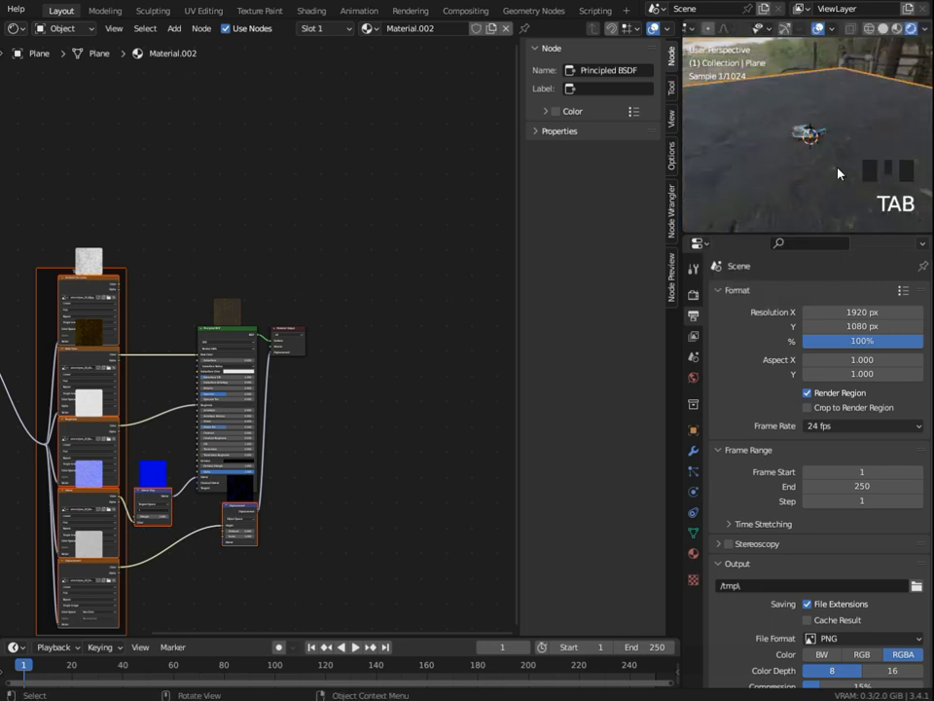
pyautogui.scroll(3, 838, 174)
pyautogui.scroll(7, 832, 179)
pyautogui.moveTo(815, 189); pyautogui.dragTo(804, 166, button='middle')
# - Show the camera view without overlays in the small viewport, and make the main area a 3D viewport with rendered shading
pyautogui.press('KP_0')
pyautogui.scroll(-1, 816, 191)
pyautogui.click(818, 29)
pyautogui.scroll(3, 774, 124)
pyautogui.click(14, 28)
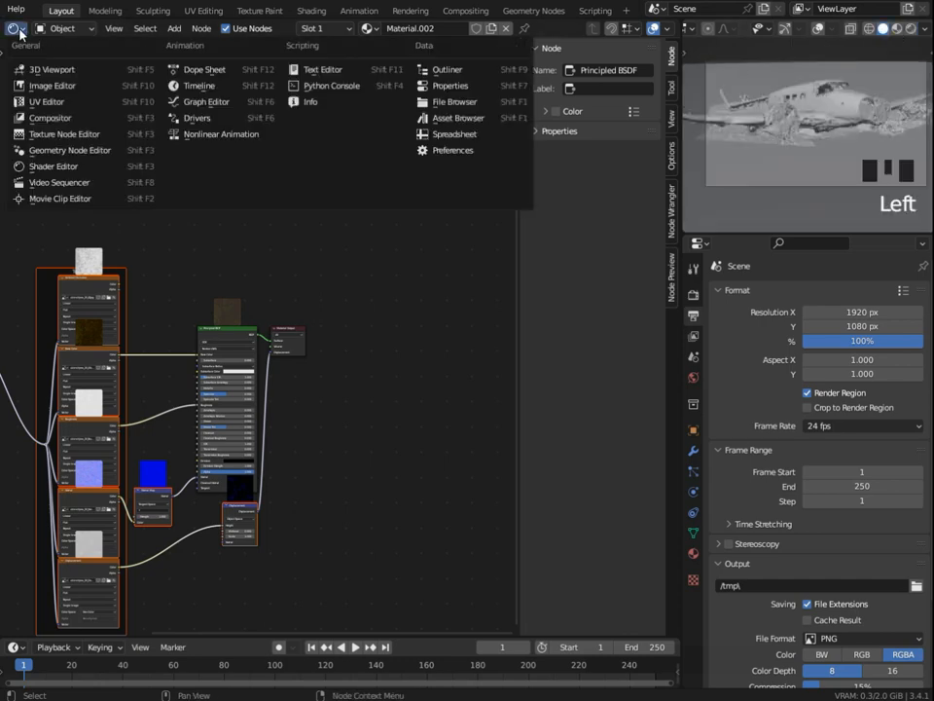
pyautogui.click(41, 68)
pyautogui.click(634, 27)
pyautogui.keyDown('shift'); pyautogui.moveTo(342, 297); pyautogui.dragTo(324, 279, button='middle'); pyautogui.keyUp('shift')
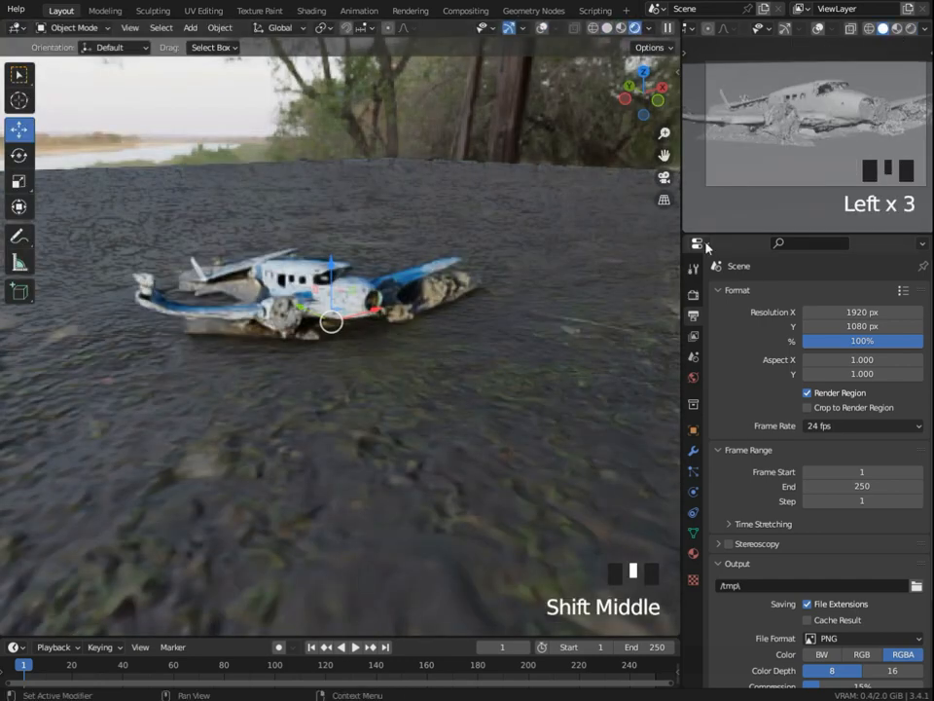
# - Open a UV Editor in place of the properties and remap the ground plane's UVs with Cube Projection
pyautogui.click(698, 242)
pyautogui.click(254, 300)
pyautogui.press('Tab')
pyautogui.scroll(-11, 845, 419)
pyautogui.press('u')
pyautogui.click(459, 372)
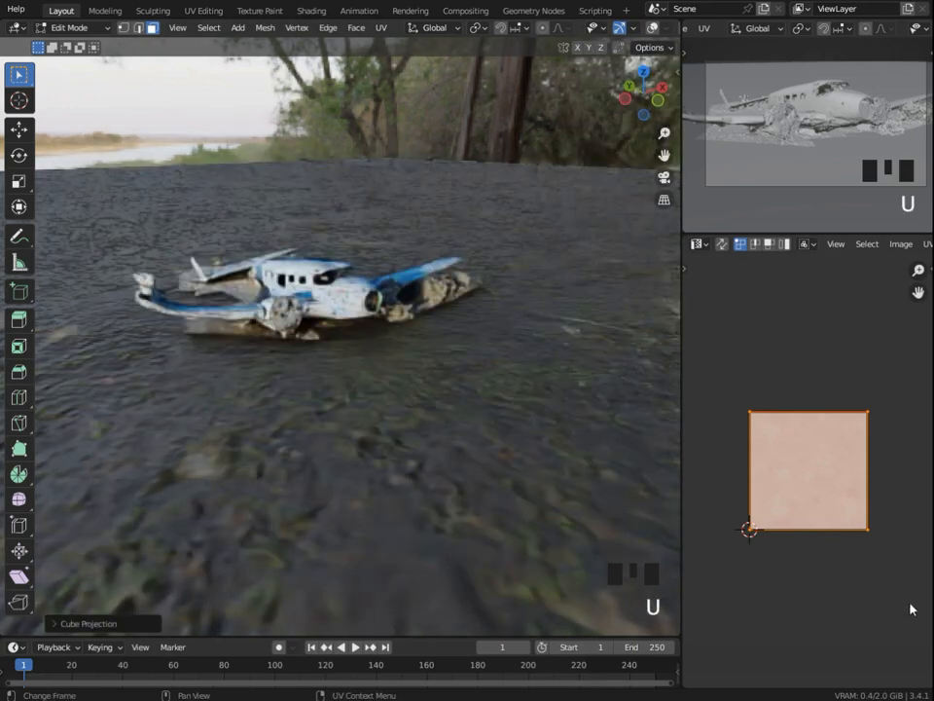
# - Scale the ground plane's UVs up to several times the texture size and return to Object Mode
pyautogui.press('s')
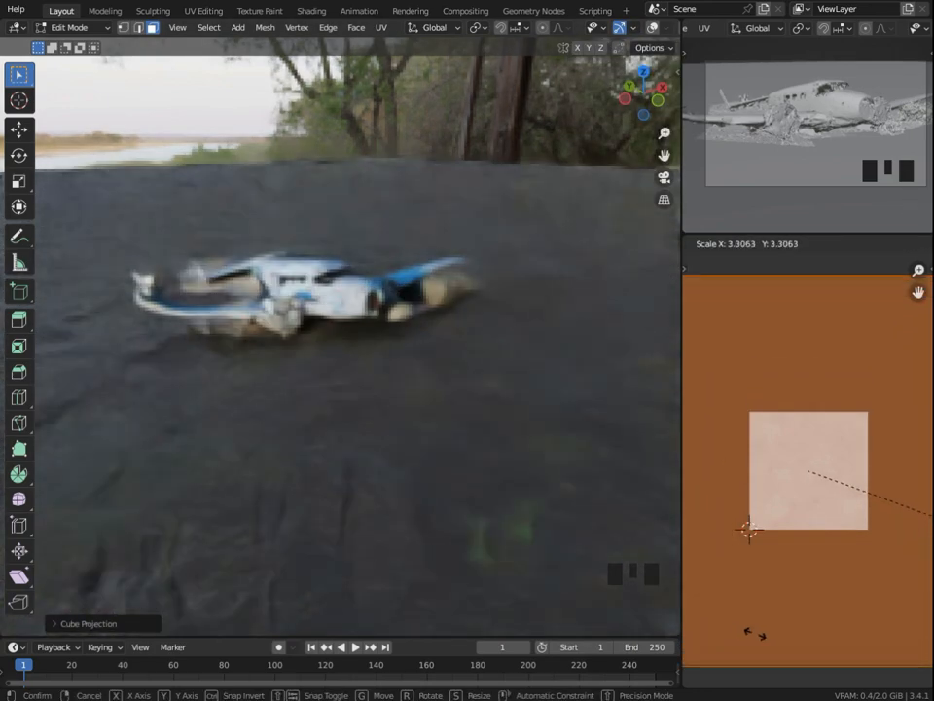
pyautogui.click(876, 636)
pyautogui.press('Home')
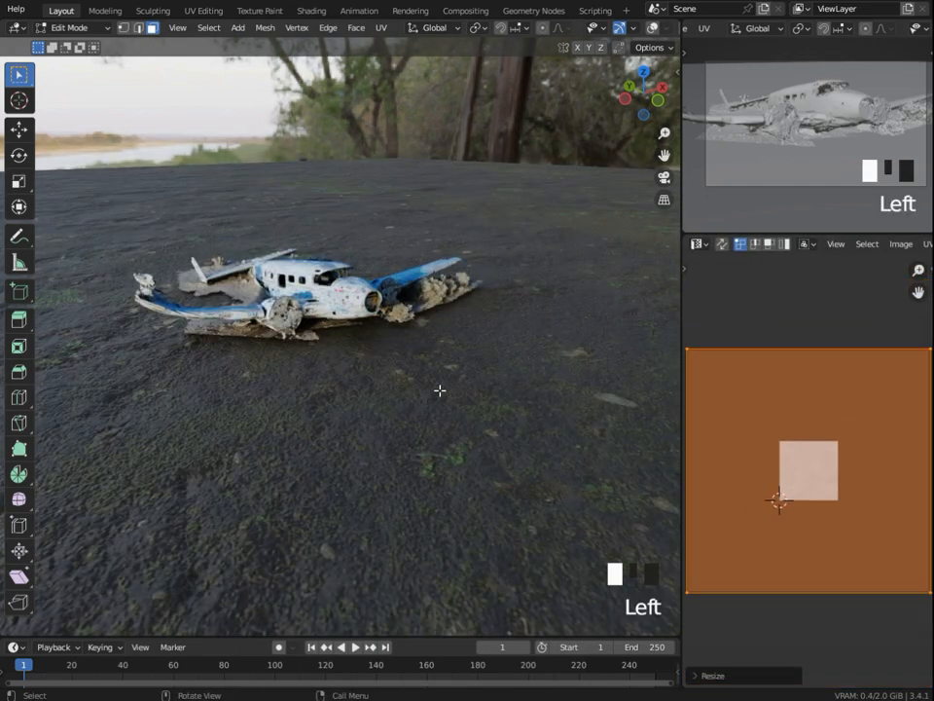
pyautogui.click(88, 28)
pyautogui.click(86, 47)
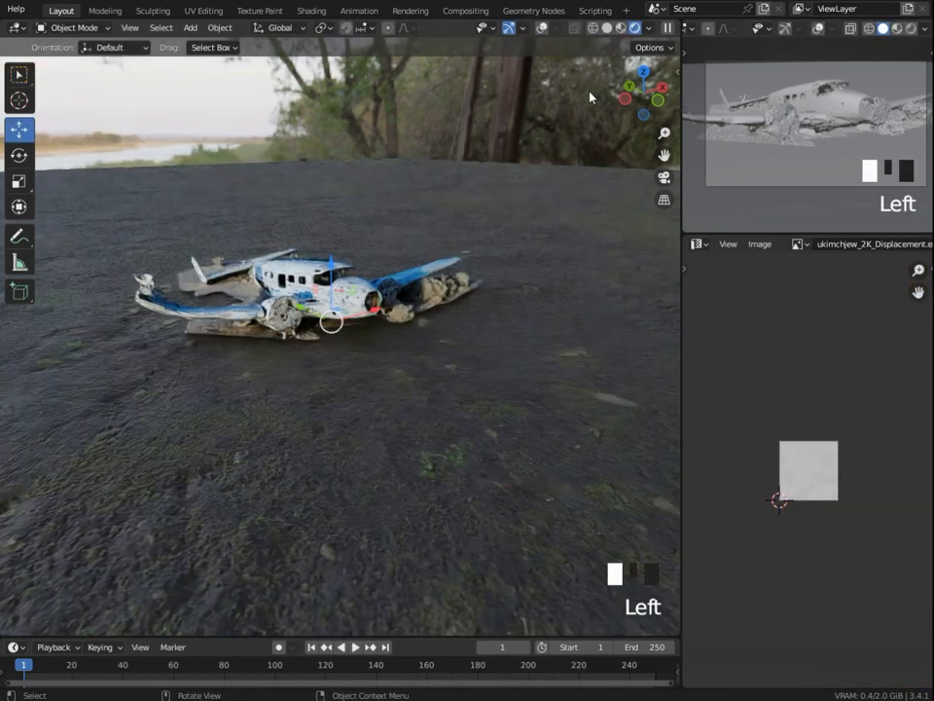
# - Use solid shading in the main viewport and rendered shading in the small one, and restore the Properties editor
pyautogui.click(607, 28)
pyautogui.scroll(4, 545, 127)
pyautogui.click(911, 29)
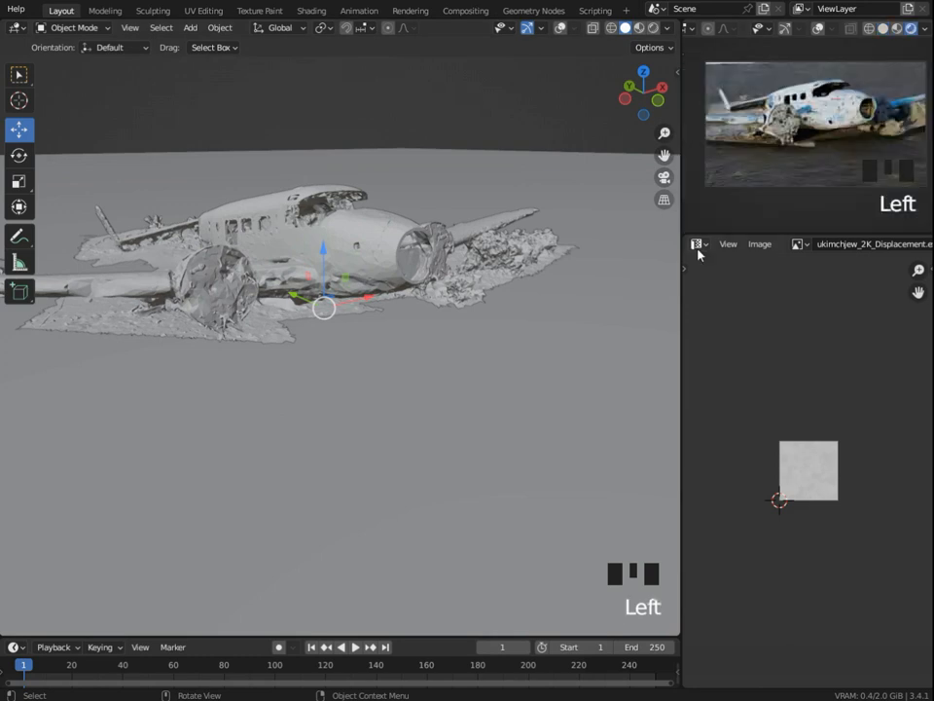
pyautogui.click(697, 243)
pyautogui.click(656, 304)
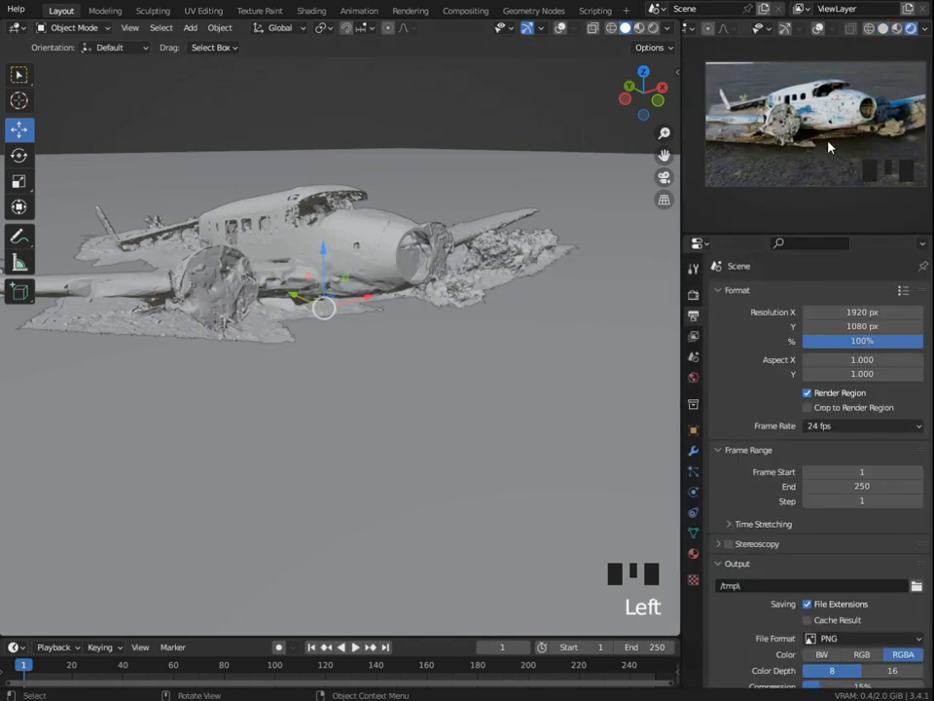
# - Replace the world's environment texture with whipple_creek_regional_park_01_02k.hdr
pyautogui.moveTo(802, 138); pyautogui.dragTo(810, 136, button='middle')
pyautogui.click(693, 377)
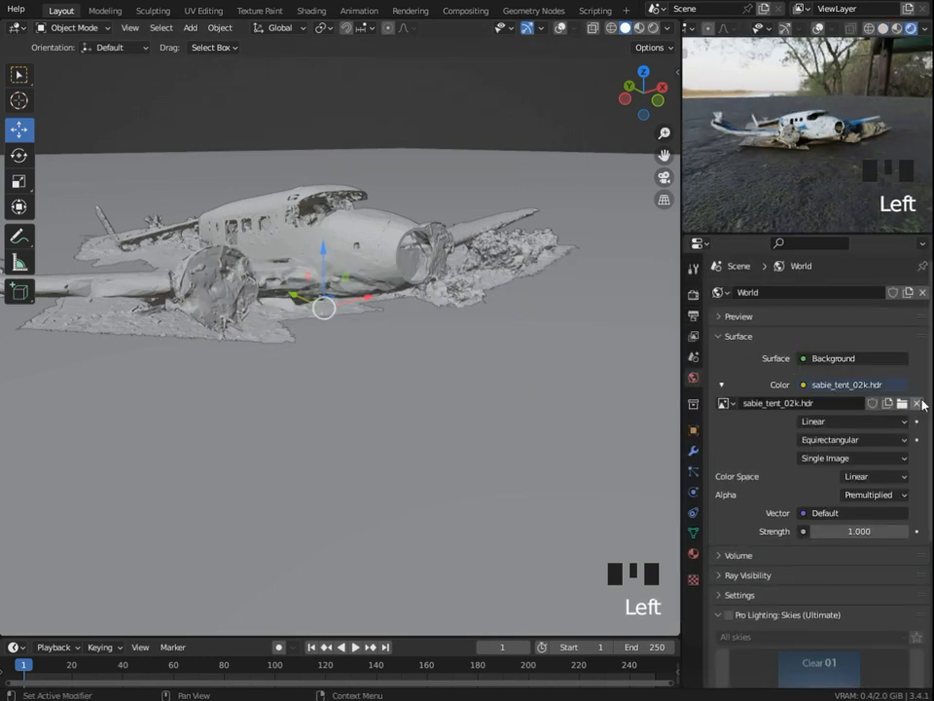
pyautogui.click(902, 402)
pyautogui.click(702, 531)
pyautogui.moveTo(778, 146); pyautogui.dragTo(788, 166, button='middle')
pyautogui.scroll(2, 788, 167)
pyautogui.click(903, 403)
pyautogui.click(441, 388)
pyautogui.click(686, 529)
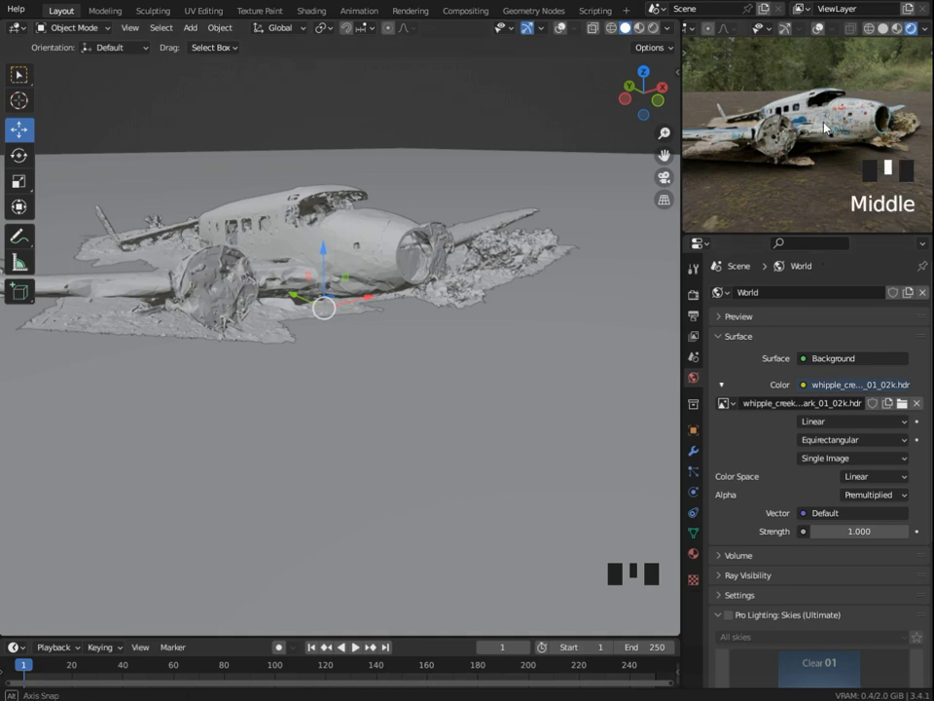
# - Adjust the ground plane's height along Z so the crashed aircraft rests on its surface
pyautogui.scroll(3, 823, 128)
pyautogui.moveTo(313, 364); pyautogui.dragTo(298, 307, button='middle')
pyautogui.scroll(4, 261, 323)
pyautogui.moveTo(303, 295); pyautogui.dragTo(303, 300)
pyautogui.moveTo(302, 291); pyautogui.dragTo(303, 314)
pyautogui.scroll(-2, 187, 313)
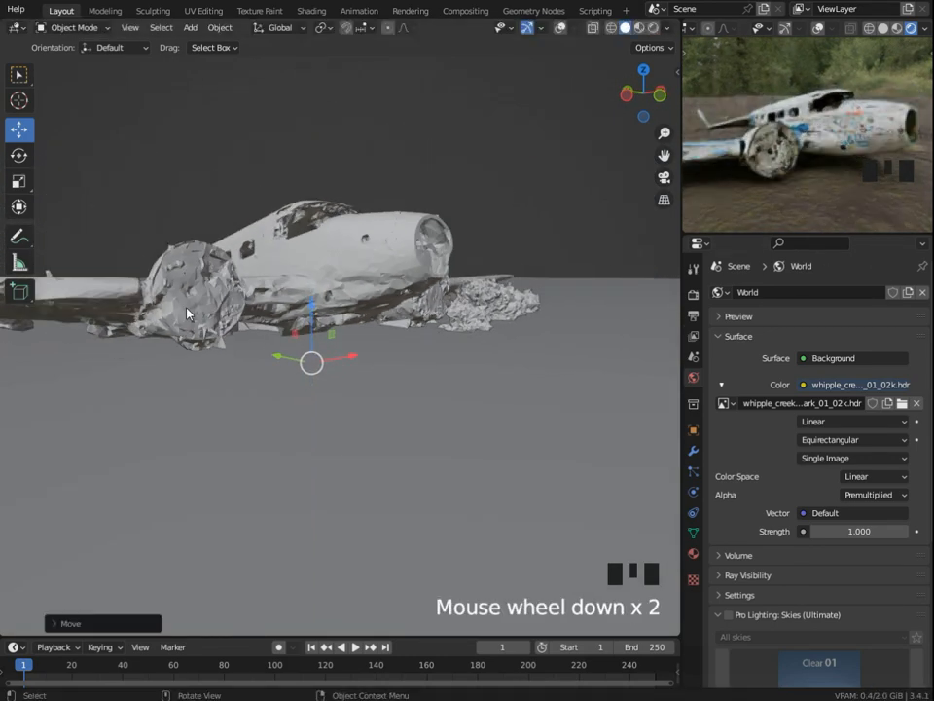
pyautogui.scroll(-3, 187, 313)
pyautogui.moveTo(194, 326); pyautogui.dragTo(371, 325, button='middle')
pyautogui.moveTo(371, 325); pyautogui.dragTo(371, 317)
pyautogui.moveTo(370, 317)
pyautogui.mouseDown(button='middle')
pyautogui.moveTo(378, 323)
pyautogui.moveTo(365, 334)
pyautogui.mouseUp(button='middle')
pyautogui.scroll(-1, 388, 325)
pyautogui.moveTo(370, 340); pyautogui.dragTo(370, 352)
pyautogui.moveTo(371, 353); pyautogui.dragTo(429, 336, button='middle')
pyautogui.scroll(-2, 408, 297)
# - Reveal the hidden tree, then lock the camera to the view and reframe the shot
pyautogui.press('KP_0')
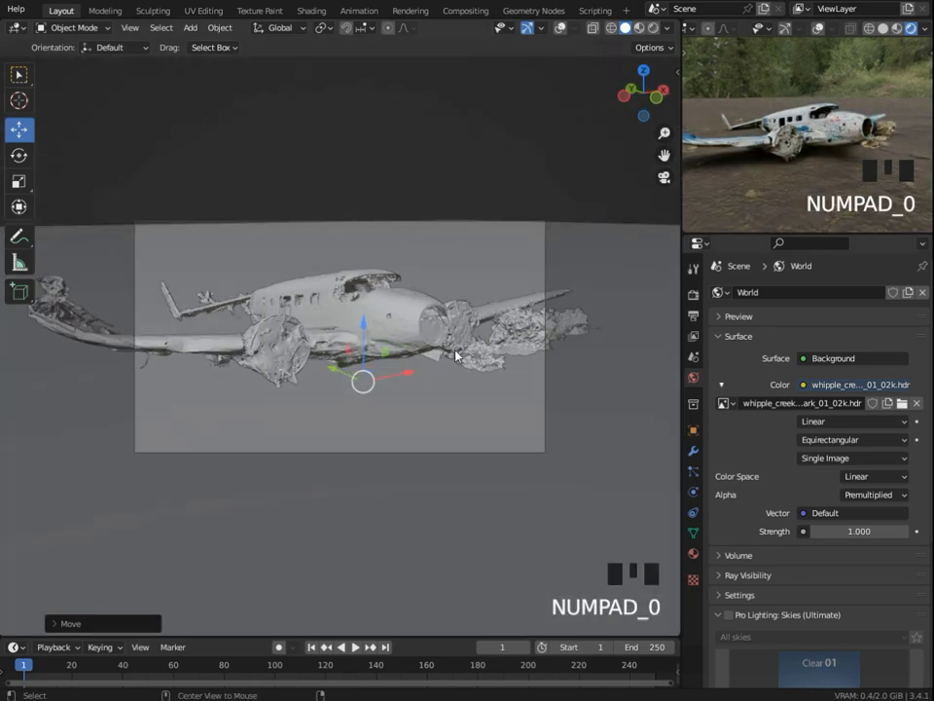
pyautogui.hotkey('alt', 'h')
pyautogui.press('n')
pyautogui.click(670, 134)
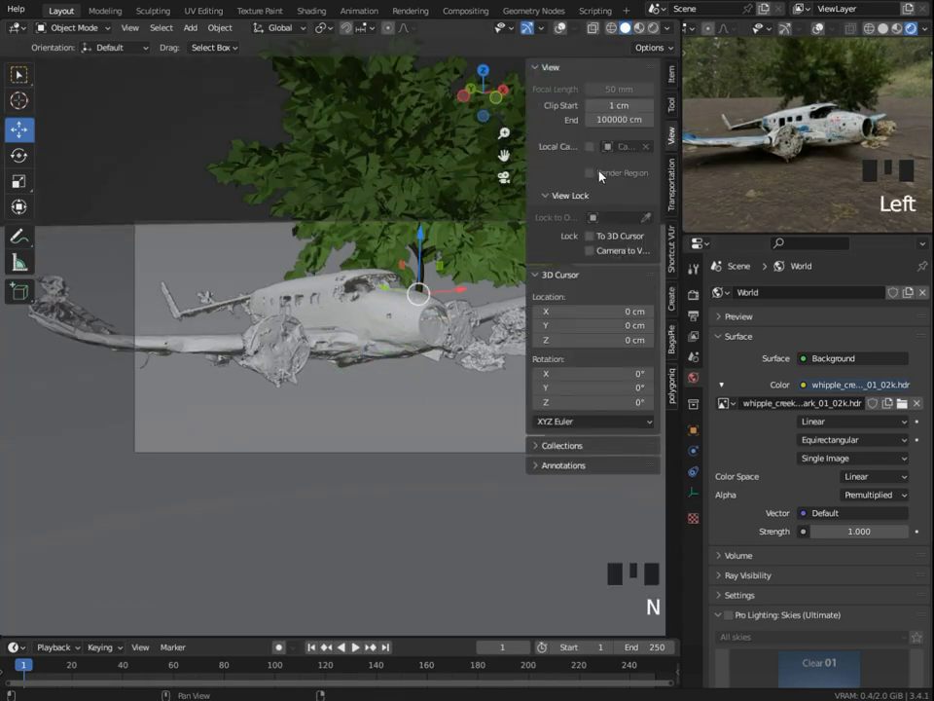
pyautogui.click(591, 250)
pyautogui.press('n')
pyautogui.moveTo(384, 322)
pyautogui.mouseDown(button='middle')
pyautogui.moveTo(391, 314)
pyautogui.moveTo(402, 336)
pyautogui.moveTo(388, 338)
pyautogui.moveTo(391, 346)
pyautogui.moveTo(375, 319)
pyautogui.moveTo(348, 328)
pyautogui.moveTo(381, 343)
pyautogui.mouseUp(button='middle')
pyautogui.press('KP_0')
pyautogui.scroll(2, 376, 319)
pyautogui.press('n')
pyautogui.press('n')
# - Move the tree across the ground to stand behind the crashed aircraft
pyautogui.moveTo(281, 230); pyautogui.dragTo(320, 196, button='middle')
pyautogui.moveTo(292, 273)
pyautogui.mouseDown()
pyautogui.moveTo(231, 260)
pyautogui.moveTo(309, 264)
pyautogui.mouseUp()
pyautogui.moveTo(255, 200); pyautogui.dragTo(286, 211)
pyautogui.scroll(1, 696, 181)
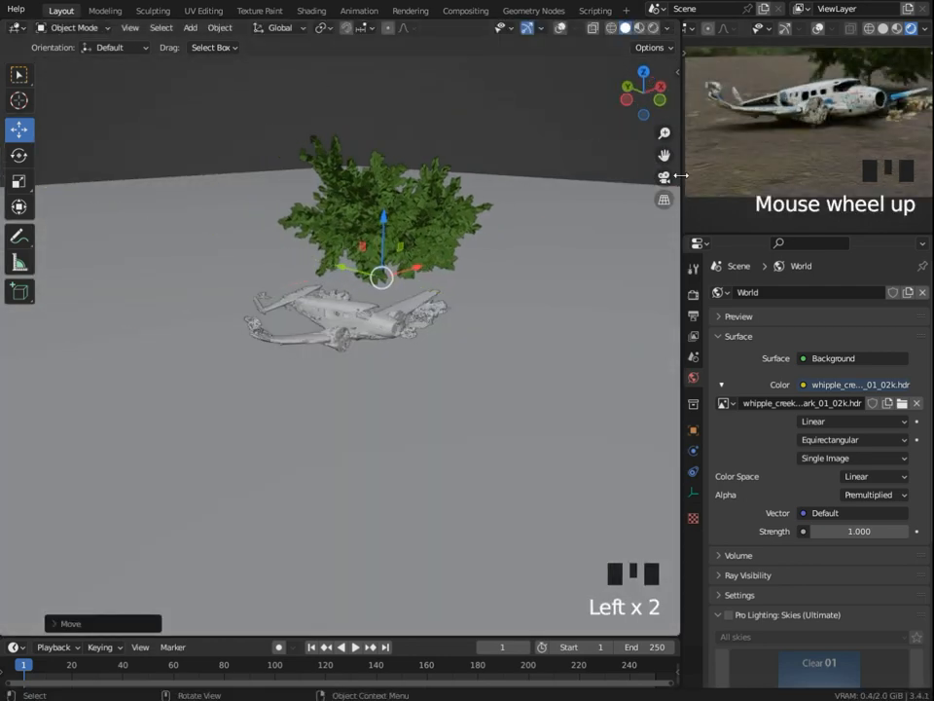
pyautogui.moveTo(381, 277); pyautogui.dragTo(324, 279)
pyautogui.moveTo(345, 276); pyautogui.dragTo(333, 279, button='middle')
# - Browse the coniferous trees in botaniq's Spawn Asset library
pyautogui.press('n')
pyautogui.click(670, 347)
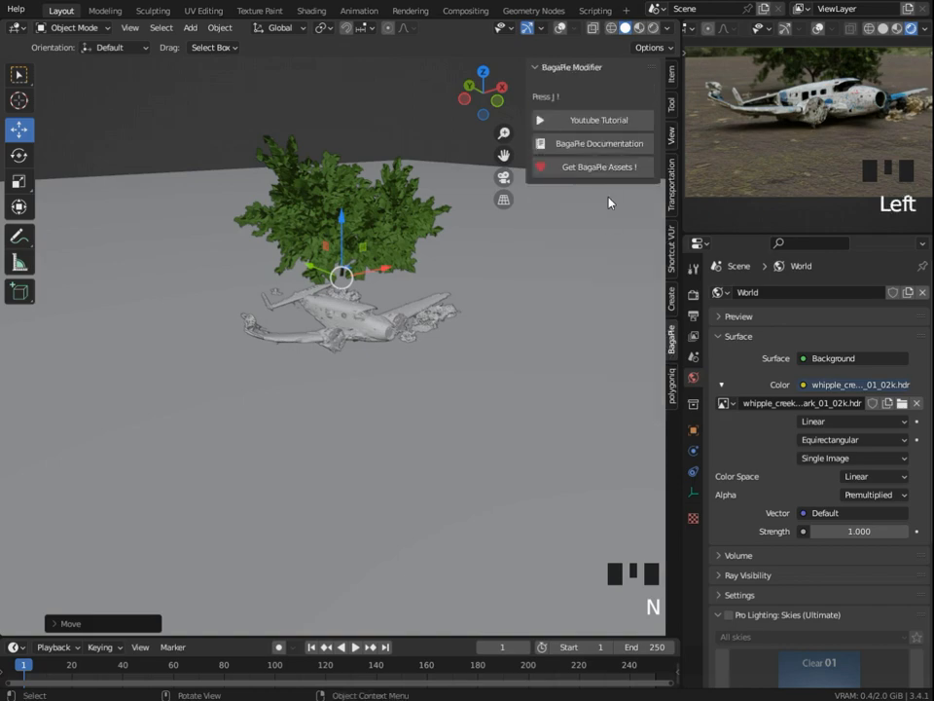
pyautogui.click(671, 385)
pyautogui.click(616, 106)
pyautogui.click(636, 277)
pyautogui.click(637, 285)
pyautogui.click(638, 286)
pyautogui.scroll(-12, 853, 505)
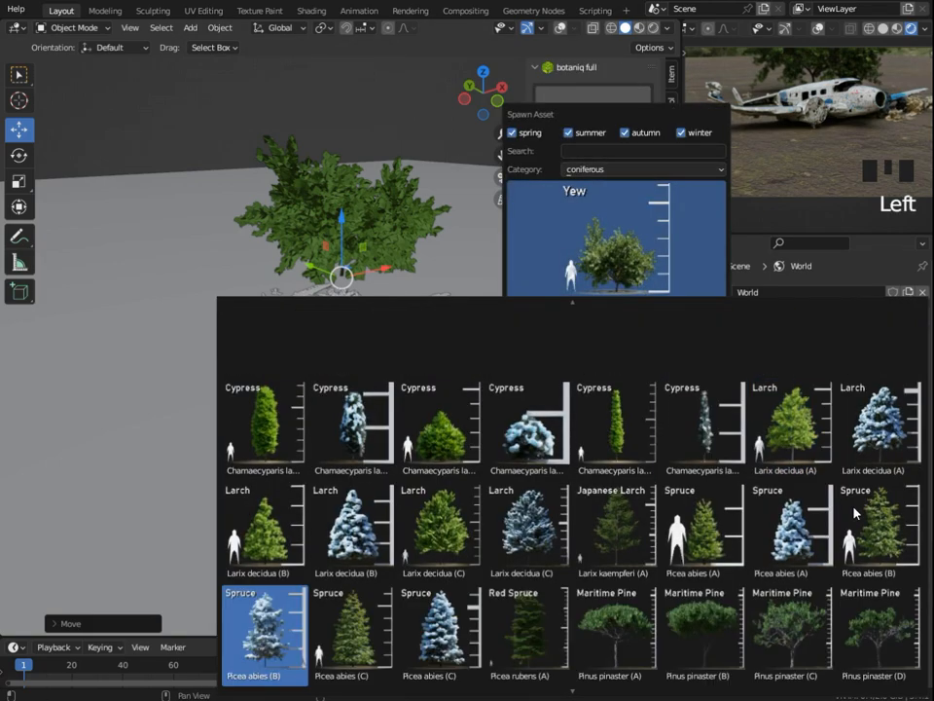
pyautogui.scroll(-20, 857, 514)
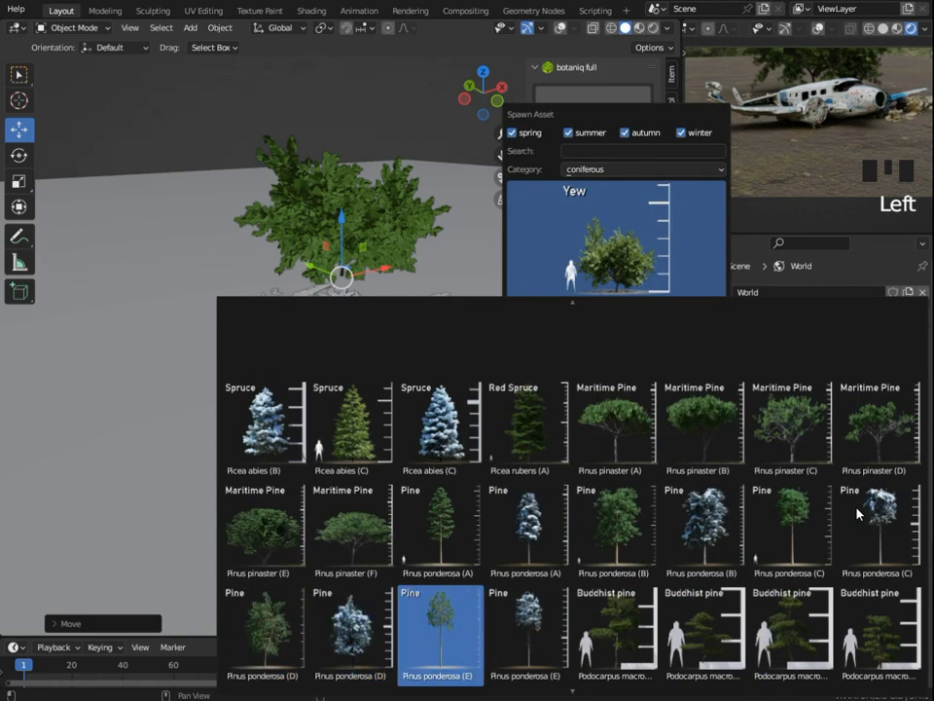
pyautogui.scroll(1, 859, 515)
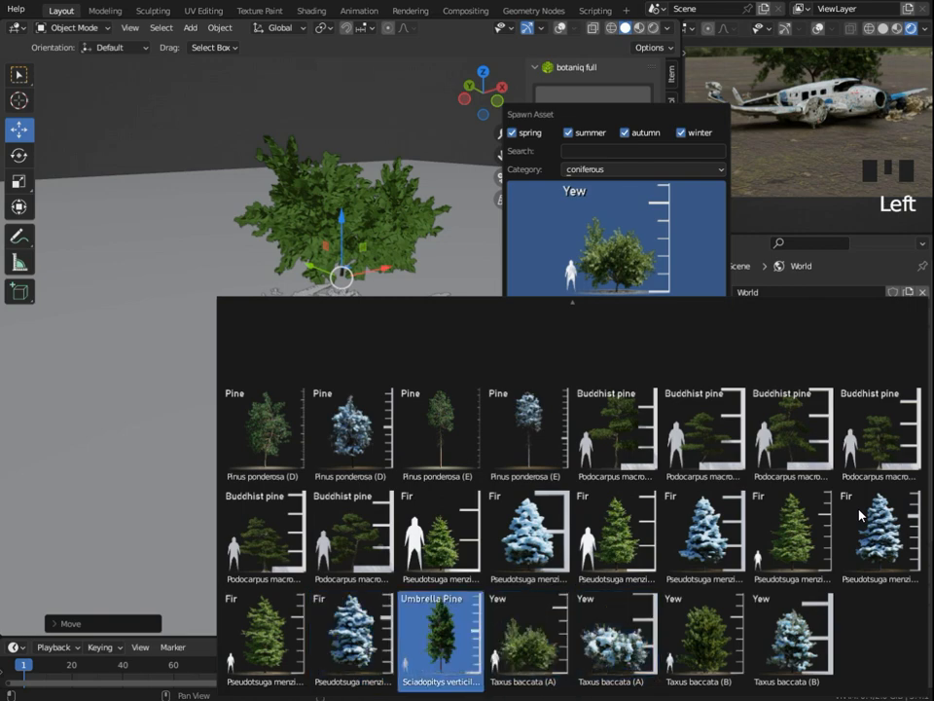
pyautogui.click(88, 312)
pyautogui.moveTo(410, 292); pyautogui.dragTo(415, 285, button='middle')
# - Try placing a Fern (D) from botaniq's plants category near the aircraft, then delete it
pyautogui.click(601, 115)
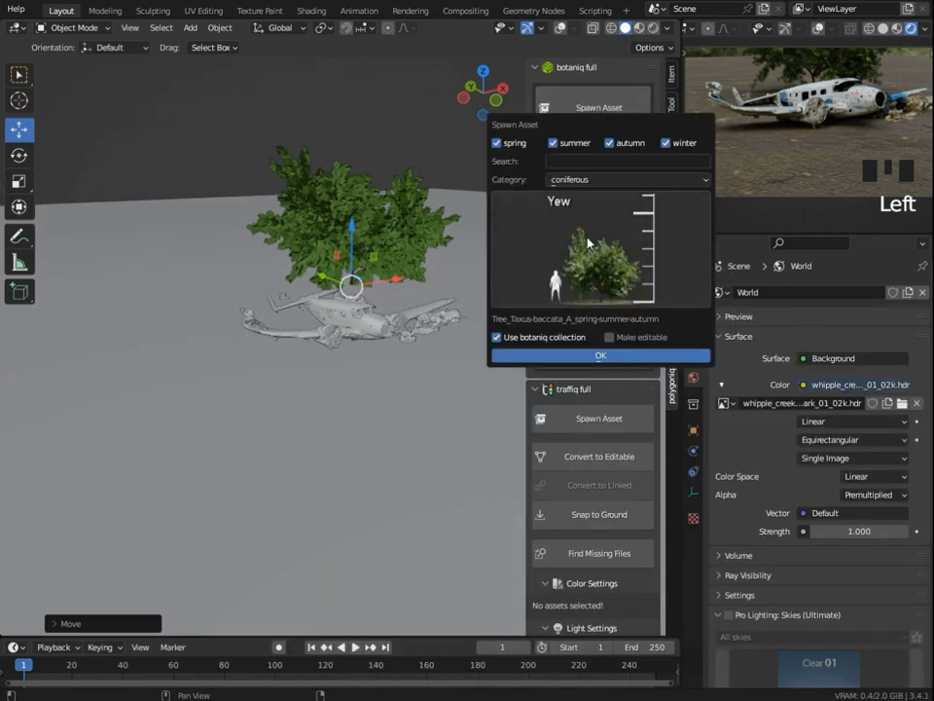
pyautogui.click(591, 180)
pyautogui.click(589, 324)
pyautogui.click(587, 273)
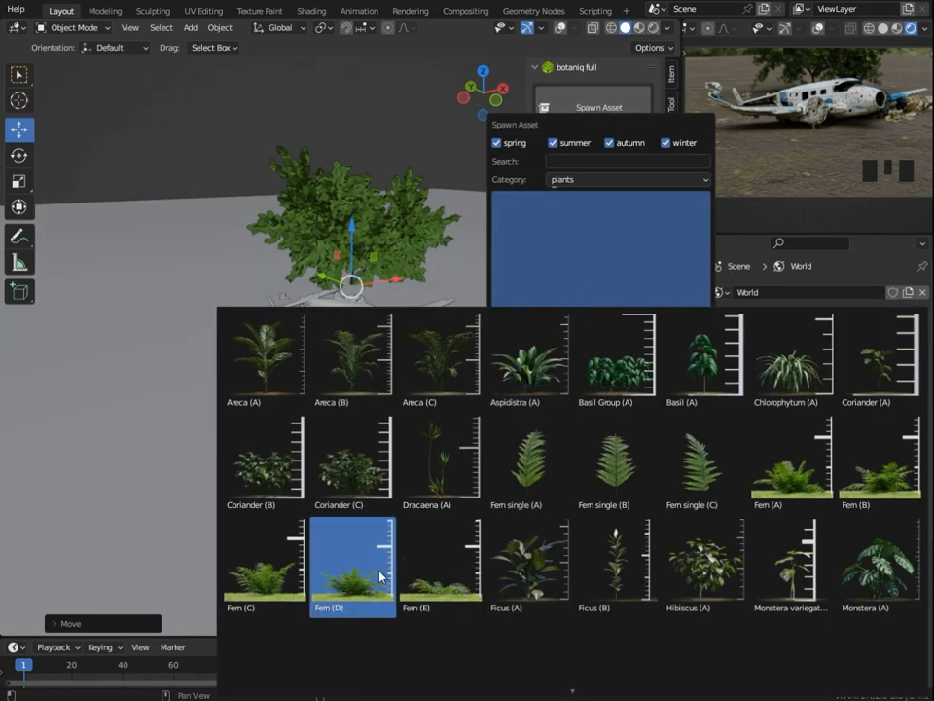
pyautogui.click(380, 576)
pyautogui.moveTo(400, 338); pyautogui.dragTo(287, 365)
pyautogui.scroll(2, 287, 365)
pyautogui.moveTo(287, 365); pyautogui.dragTo(244, 375, button='middle')
pyautogui.press('x')
# - Spawn the Fern (B) plant from botaniq and move it to the foreground in front of the aircraft
pyautogui.click(598, 109)
pyautogui.click(595, 233)
pyautogui.click(876, 467)
pyautogui.click(611, 359)
pyautogui.moveTo(314, 366); pyautogui.dragTo(375, 399, button='middle')
pyautogui.moveTo(388, 316); pyautogui.dragTo(202, 371)
pyautogui.moveTo(200, 372); pyautogui.dragTo(336, 448, button='middle')
# - Scale the fern, lower it toward the ground and adjust its position in the foreground
pyautogui.press('x')
pyautogui.press('s')
pyautogui.click(292, 416)
pyautogui.moveTo(340, 453); pyautogui.dragTo(380, 506)
pyautogui.press('n')
pyautogui.moveTo(379, 506); pyautogui.dragTo(257, 387, button='middle')
pyautogui.moveTo(220, 319); pyautogui.dragTo(220, 336)
pyautogui.scroll(1, 814, 184)
pyautogui.moveTo(292, 365); pyautogui.dragTo(302, 447, button='middle')
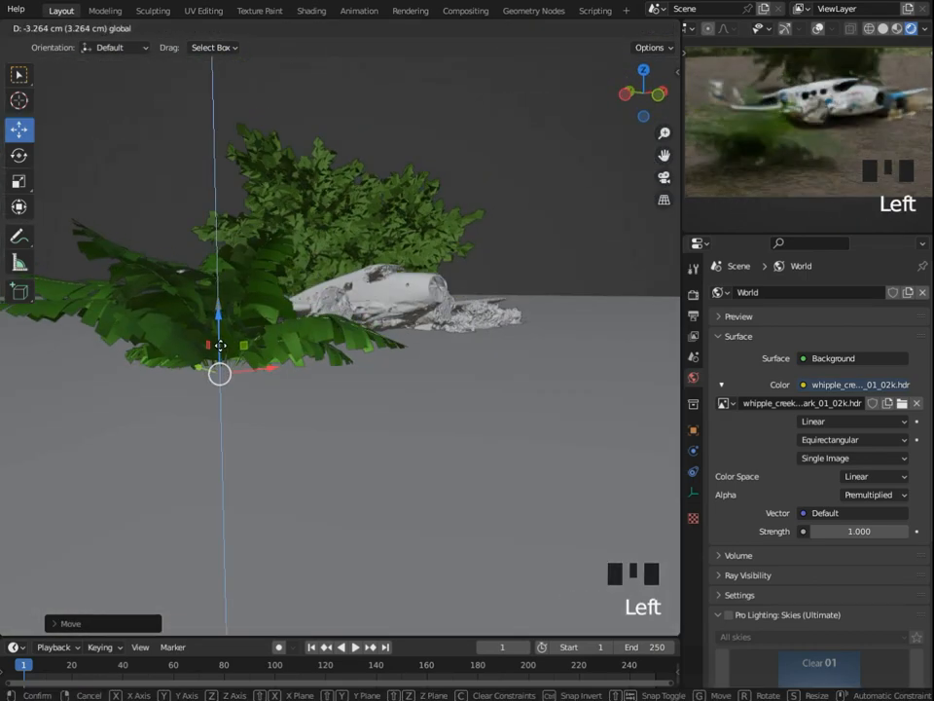
pyautogui.moveTo(295, 434); pyautogui.dragTo(326, 446)
# - Widen the small preview viewport, then scale the foreground fern down and lower it onto the ground
pyautogui.moveTo(681, 578); pyautogui.dragTo(620, 553)
pyautogui.click(354, 441)
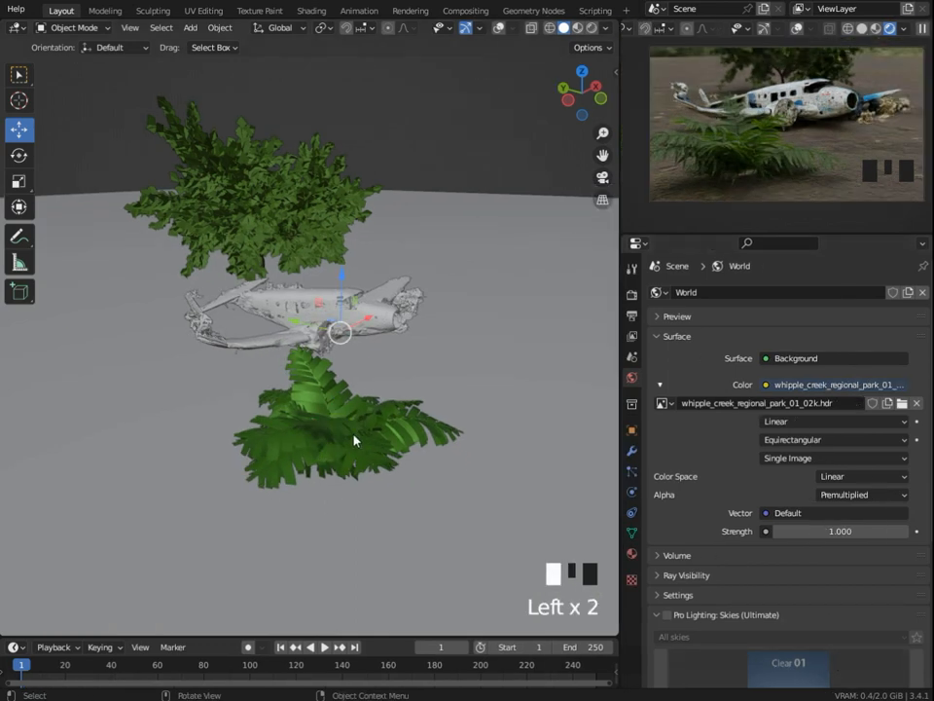
pyautogui.press('s')
pyautogui.click(350, 445)
pyautogui.moveTo(348, 444); pyautogui.dragTo(334, 366, button='middle')
pyautogui.scroll(2, 335, 366)
pyautogui.moveTo(332, 358); pyautogui.dragTo(331, 374)
pyautogui.moveTo(339, 345); pyautogui.dragTo(401, 384, button='middle')
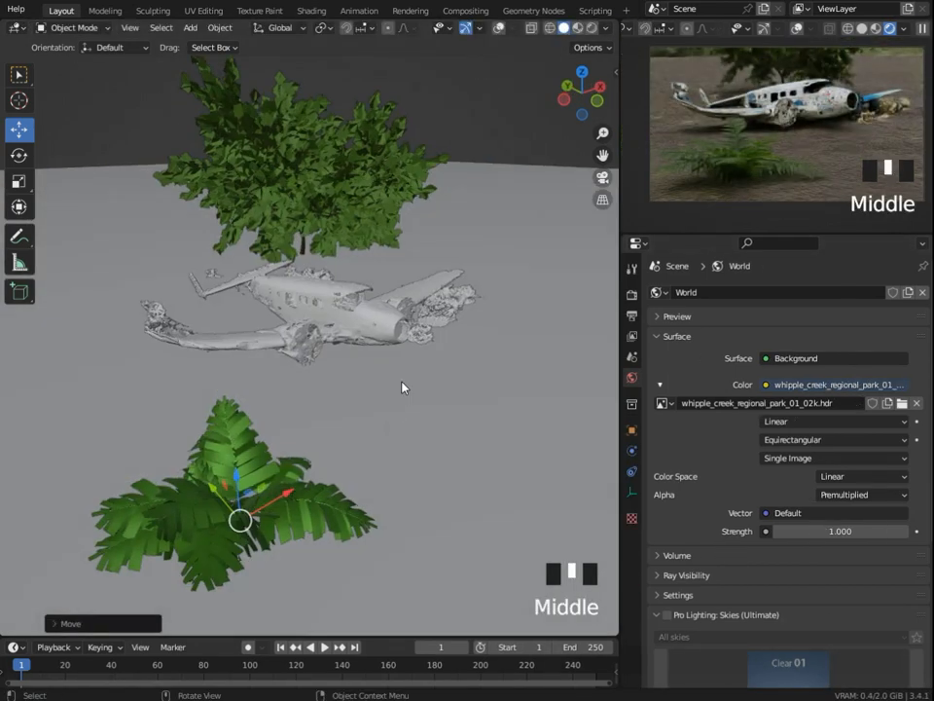
# - Spawn the Basic (A) grass asset from botaniq's grass category into the scene
pyautogui.press('n')
pyautogui.click(560, 123)
pyautogui.click(549, 270)
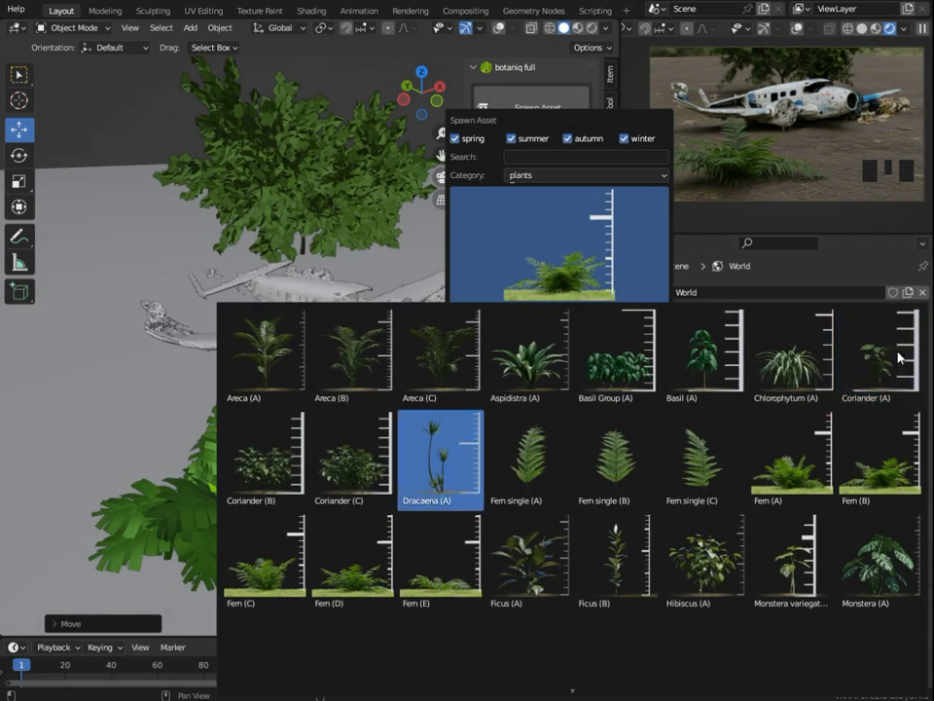
pyautogui.scroll(-2, 899, 357)
pyautogui.scroll(-2, 899, 358)
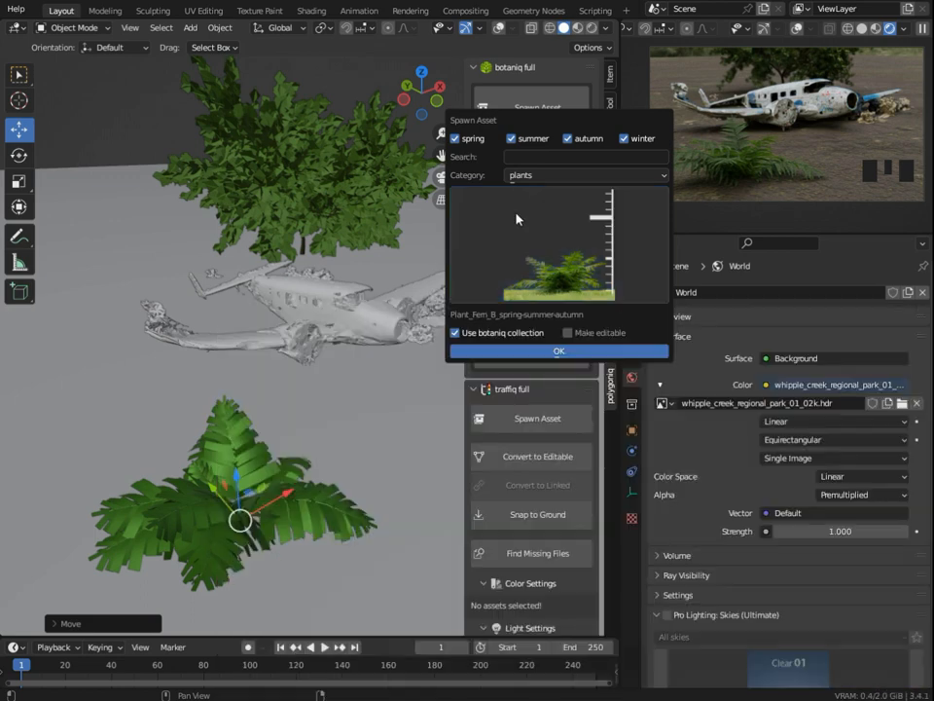
pyautogui.click(550, 175)
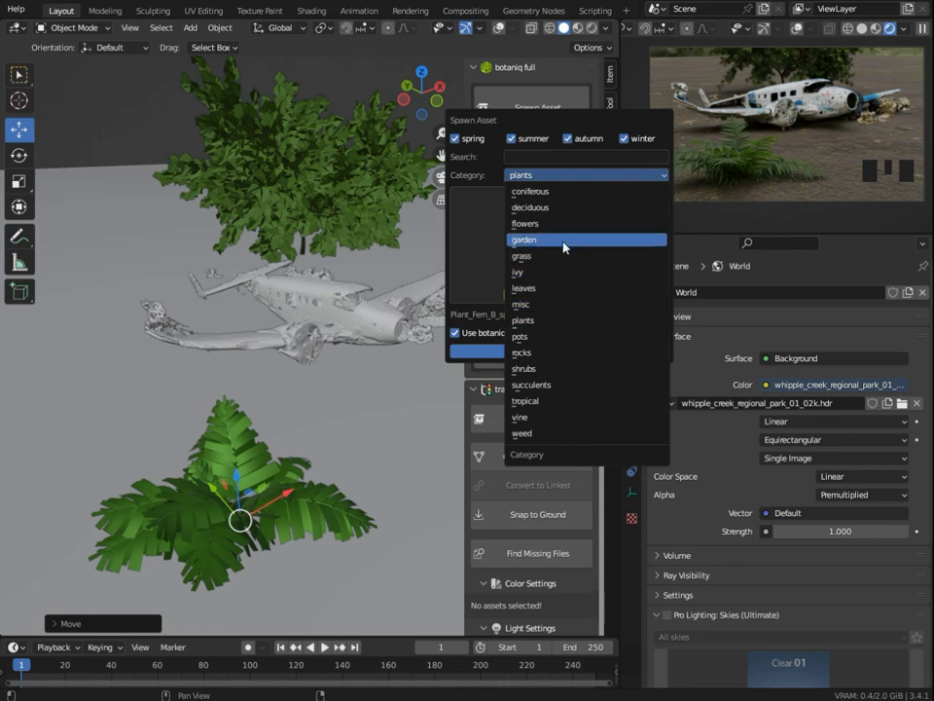
pyautogui.click(562, 256)
pyautogui.click(559, 287)
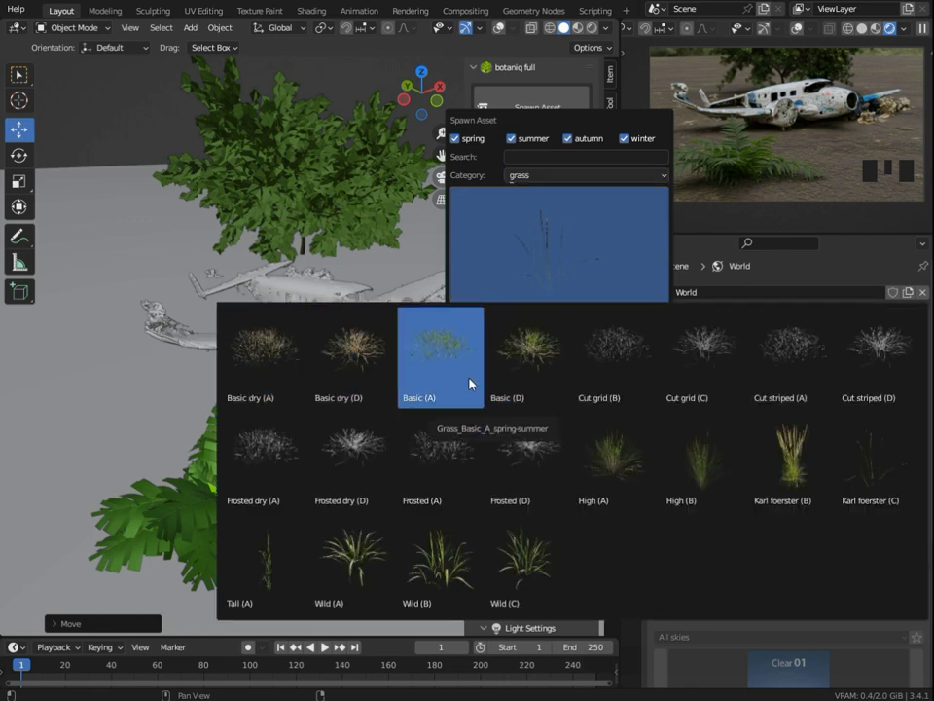
pyautogui.click(450, 357)
pyautogui.click(457, 353)
pyautogui.click(370, 378)
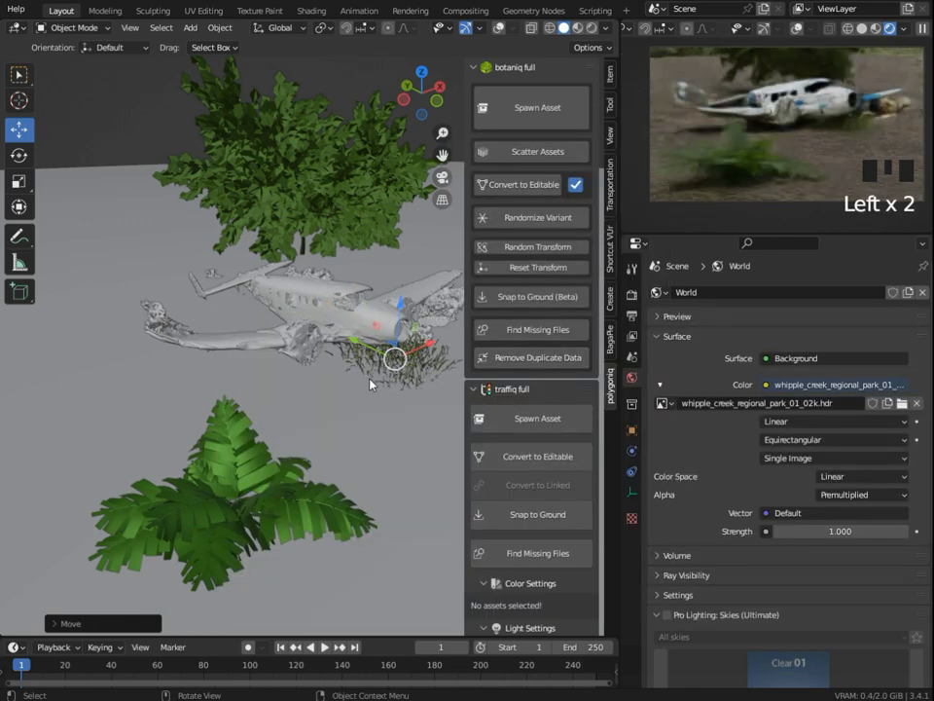
# - Delete the foreground fern and turn the viewport overlays back on
pyautogui.press('n')
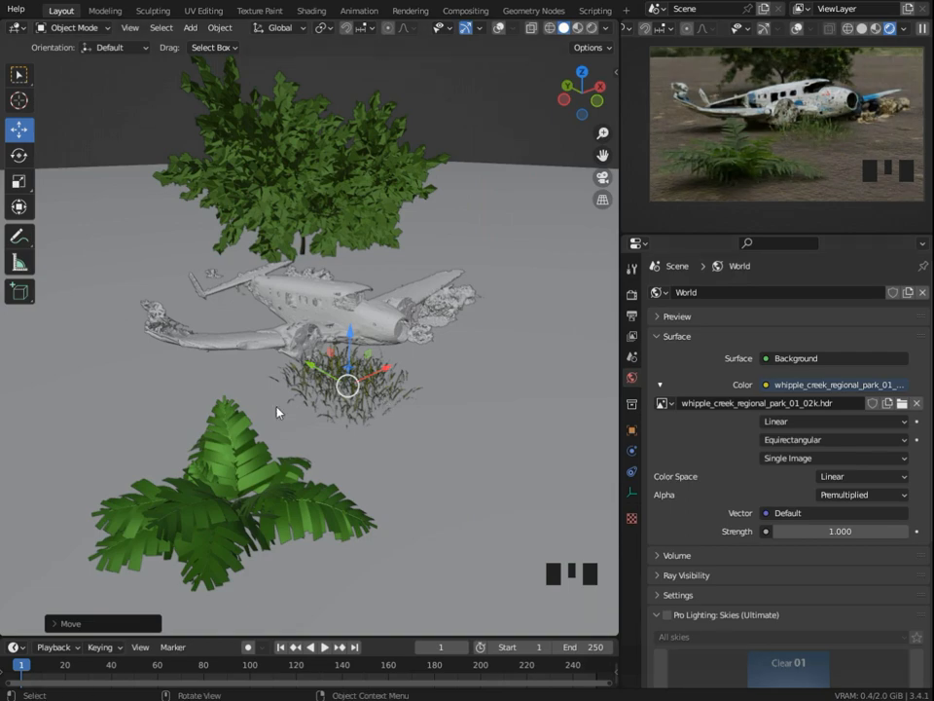
pyautogui.press('x')
pyautogui.scroll(4, 755, 163)
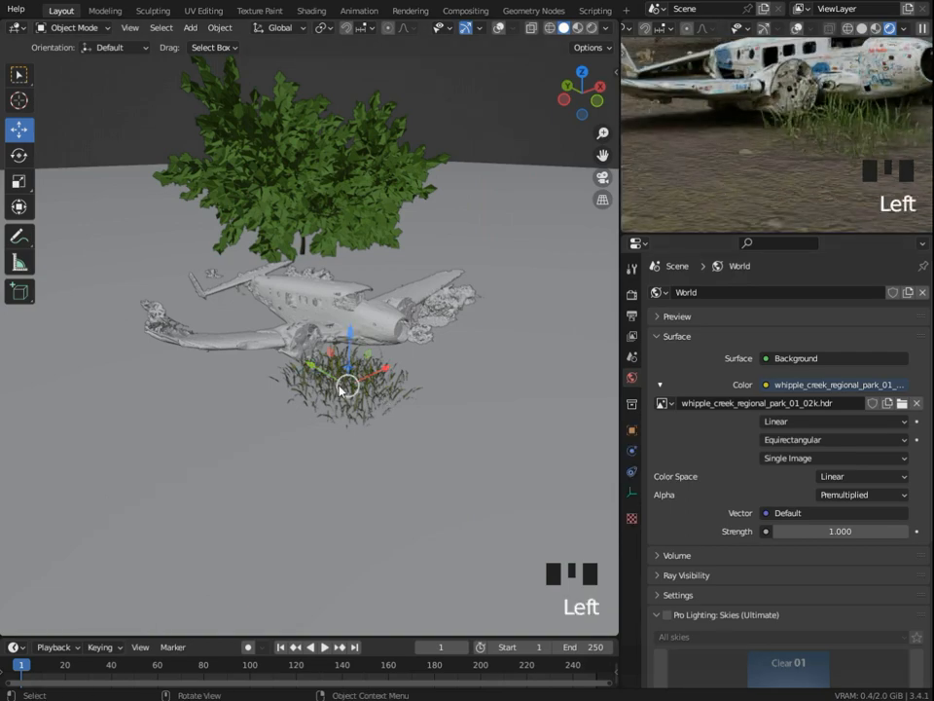
pyautogui.press('KP_Decimal')
pyautogui.click(499, 29)
# - Select the grass clump together with the ground plane and start BagaPie's point snap instancing with them
pyautogui.moveTo(408, 390)
pyautogui.mouseDown(button='middle')
pyautogui.moveTo(413, 330)
pyautogui.moveTo(424, 390)
pyautogui.mouseUp(button='middle')
pyautogui.scroll(-7, 416, 359)
pyautogui.click(438, 389)
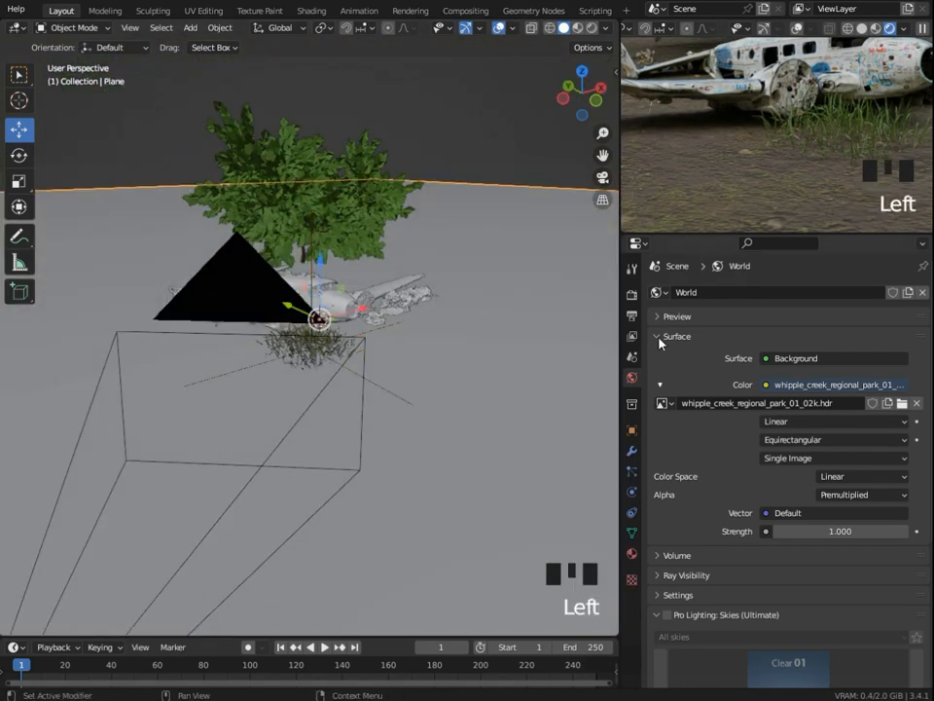
pyautogui.click(632, 295)
pyautogui.click(631, 450)
pyautogui.moveTo(512, 414); pyautogui.dragTo(461, 429, button='middle')
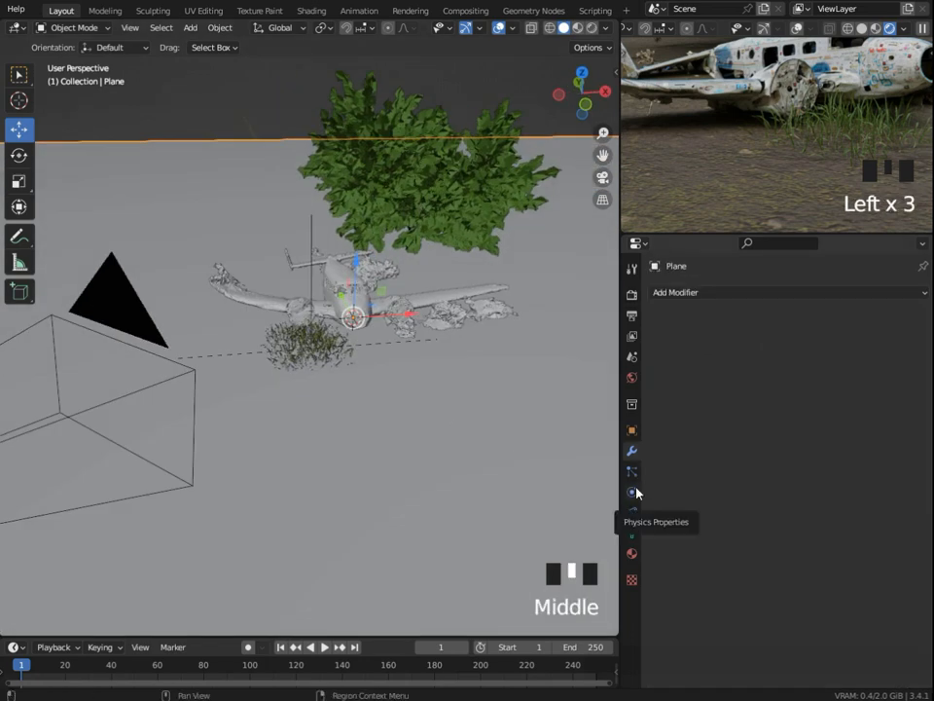
pyautogui.click(311, 344)
pyautogui.keyDown('shift'); pyautogui.click(385, 392); pyautogui.keyUp('shift')
pyautogui.press('j')
pyautogui.click(386, 293)
# - Place grass instances on the ground along the aircraft's near wing and around the camera
pyautogui.moveTo(383, 316); pyautogui.dragTo(340, 397, button='middle')
pyautogui.click(255, 332)
pyautogui.click(206, 341)
pyautogui.click(206, 369)
pyautogui.click(231, 413)
pyautogui.click(253, 462)
pyautogui.click(263, 501)
pyautogui.scroll(-5, 812, 192)
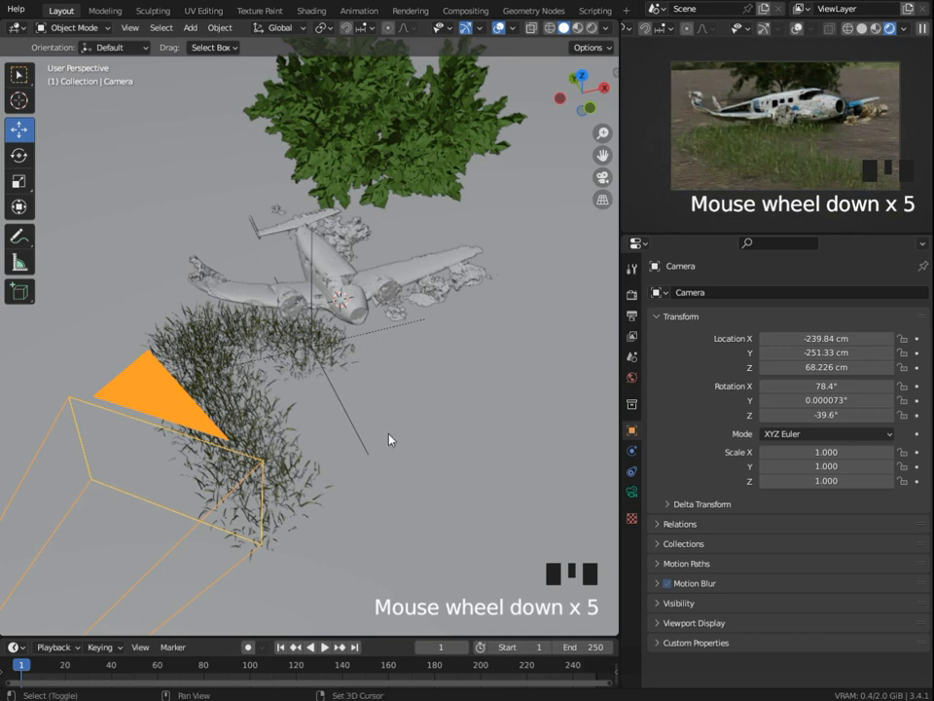
pyautogui.moveTo(389, 440); pyautogui.dragTo(211, 474, button='middle')
pyautogui.click(211, 473)
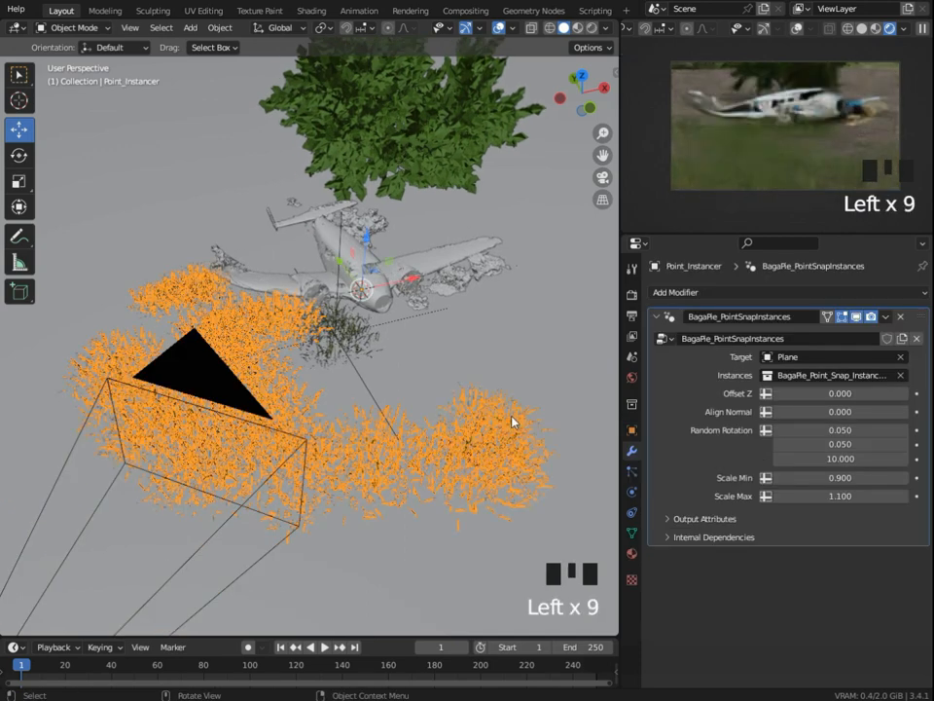
# - Fill the ground in front of the aircraft's nose and along its far wing with grass instances
pyautogui.click(525, 437)
pyautogui.click(518, 380)
pyautogui.click(387, 379)
pyautogui.click(466, 337)
pyautogui.click(533, 302)
pyautogui.click(419, 331)
pyautogui.click(342, 386)
pyautogui.click(505, 239)
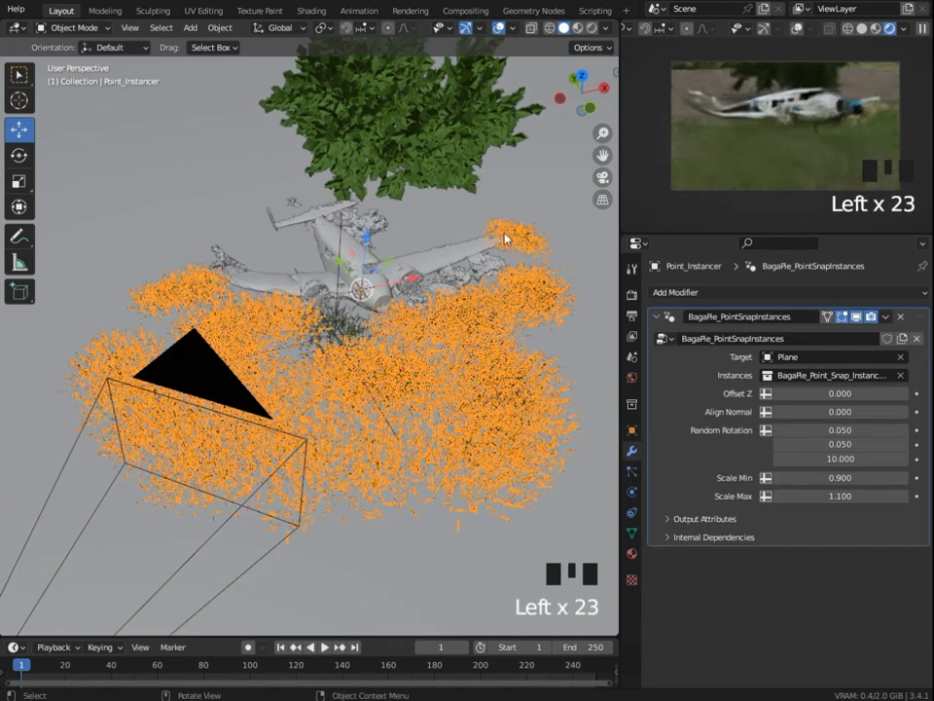
# - Place grass instances around the far wing tip and in an arc behind the aircraft and the tree
pyautogui.click(514, 255)
pyautogui.click(527, 265)
pyautogui.click(443, 228)
pyautogui.click(414, 236)
pyautogui.click(513, 190)
pyautogui.click(538, 202)
pyautogui.click(540, 181)
pyautogui.click(536, 149)
pyautogui.click(467, 131)
pyautogui.click(390, 122)
pyautogui.click(312, 141)
pyautogui.click(205, 177)
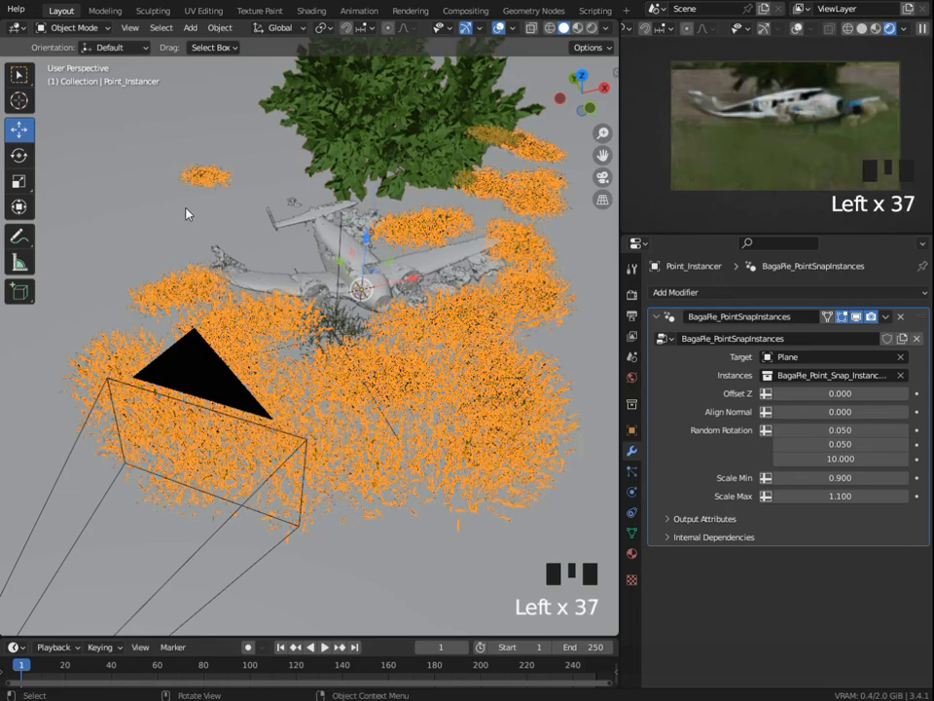
# - Look through the camera and add grass instances around and behind the aircraft's tail
pyautogui.moveTo(117, 334); pyautogui.dragTo(215, 172, button='middle')
pyautogui.press('KP_0')
pyautogui.click(255, 345)
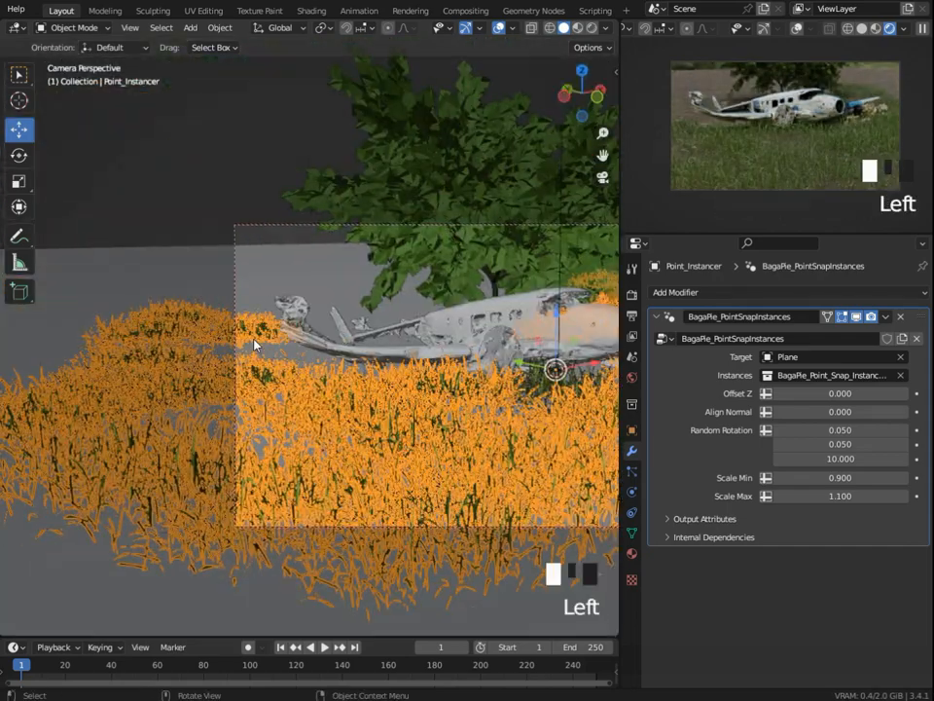
pyautogui.click(336, 314)
pyautogui.click(401, 314)
pyautogui.click(396, 324)
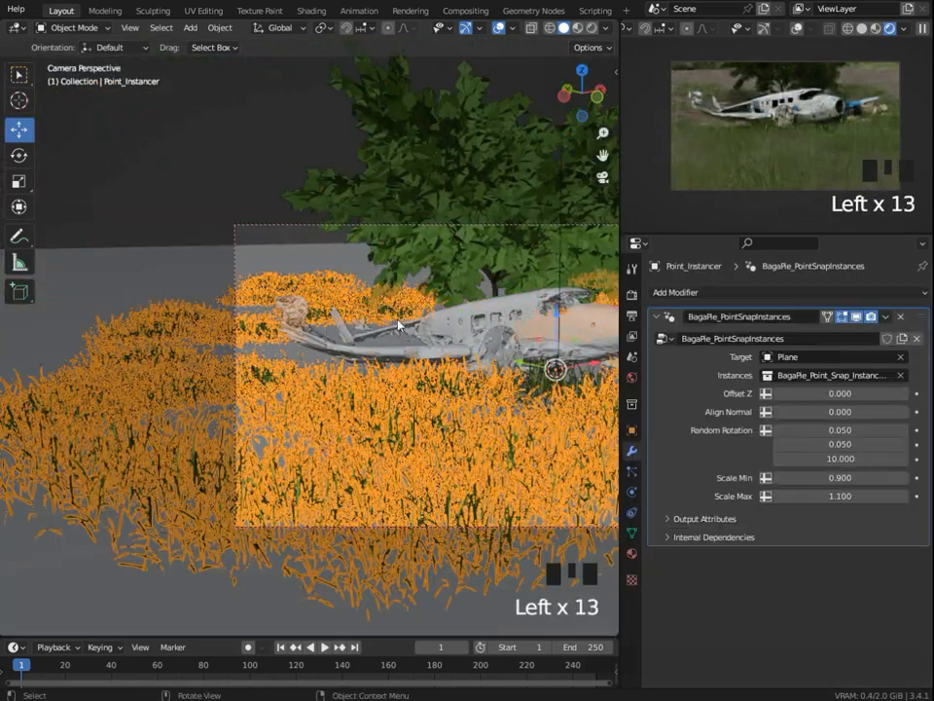
pyautogui.click(316, 341)
pyautogui.click(380, 362)
# - Add a row of distant grass instances in the background beyond the aircraft's tail
pyautogui.click(267, 265)
pyautogui.click(289, 272)
pyautogui.click(306, 273)
pyautogui.click(331, 274)
pyautogui.click(355, 275)
pyautogui.click(326, 270)
pyautogui.click(286, 260)
# - Place grass instances across the background beyond the nose-side wing, out to the camera frame's edge
pyautogui.keyDown('shift'); pyautogui.moveTo(313, 301); pyautogui.dragTo(118, 301, button='middle'); pyautogui.keyUp('shift')
pyautogui.click(465, 270)
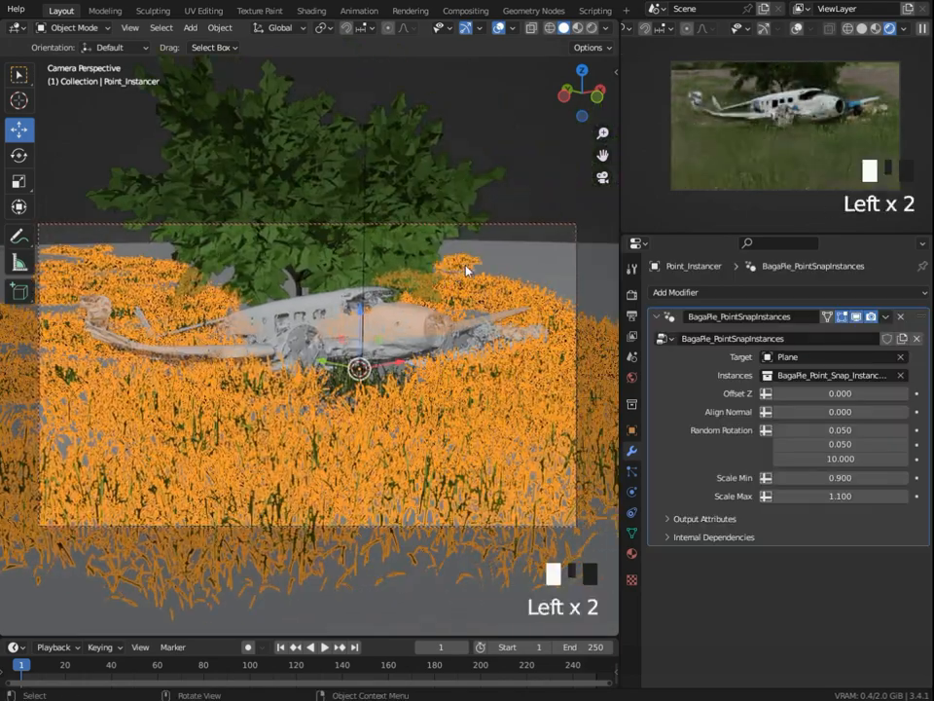
pyautogui.scroll(3, 487, 242)
pyautogui.keyDown('shift'); pyautogui.moveTo(487, 242); pyautogui.dragTo(254, 270, button='middle'); pyautogui.keyUp('shift')
pyautogui.scroll(1, 252, 261)
pyautogui.click(240, 205)
pyautogui.click(255, 216)
pyautogui.click(283, 224)
pyautogui.click(313, 232)
pyautogui.click(319, 237)
pyautogui.click(329, 241)
pyautogui.click(339, 247)
pyautogui.click(349, 250)
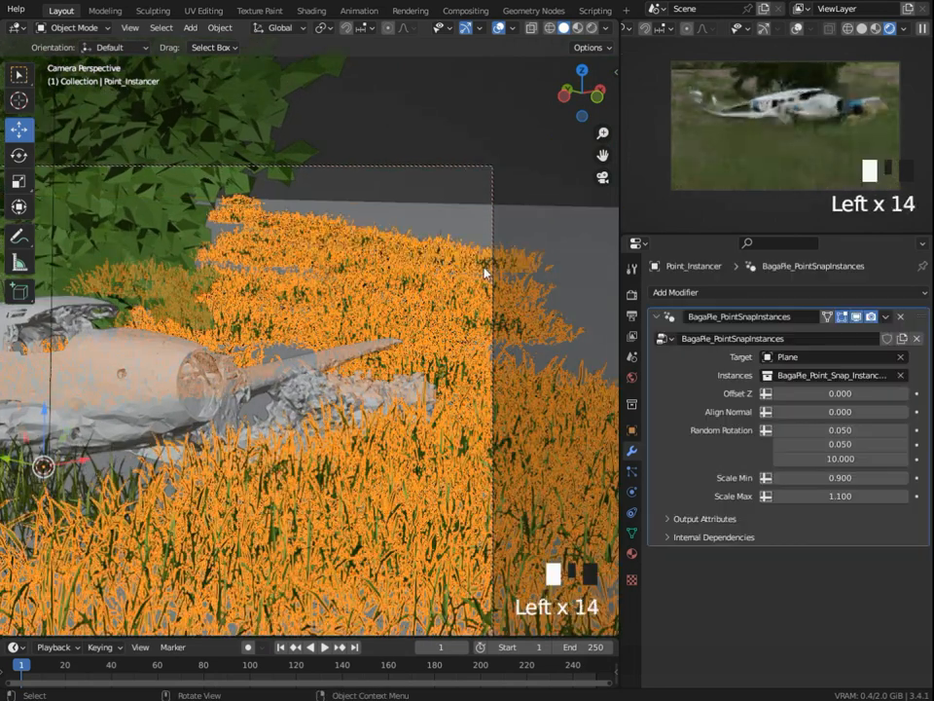
# - Thicken the distant grass beyond the nose-side wing with more instances up toward the horizon
pyautogui.click(418, 235)
pyautogui.click(408, 235)
pyautogui.click(396, 236)
pyautogui.click(367, 231)
pyautogui.click(332, 223)
pyautogui.click(298, 216)
pyautogui.click(304, 215)
pyautogui.click(317, 214)
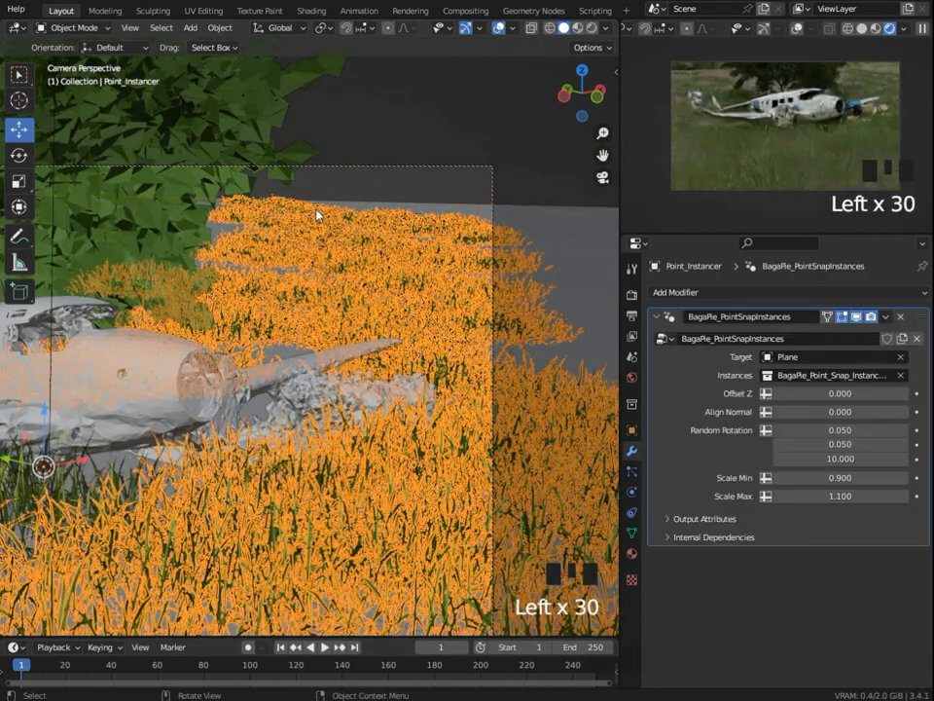
pyautogui.click(428, 214)
pyautogui.click(462, 220)
pyautogui.click(440, 228)
pyautogui.click(385, 233)
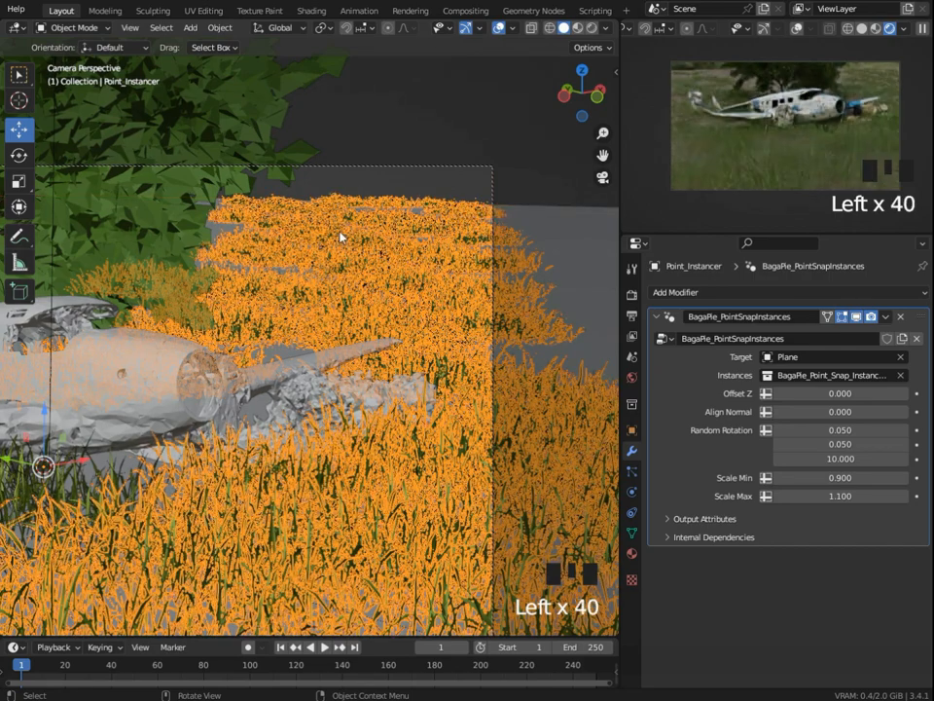
# - Add grass instances behind the fuselage near the tree and finish this round of placement
pyautogui.keyDown('shift'); pyautogui.moveTo(200, 244); pyautogui.dragTo(376, 259, button='middle'); pyautogui.keyUp('shift')
pyautogui.scroll(-2, 375, 259)
pyautogui.click(389, 270)
pyautogui.click(409, 292)
pyautogui.scroll(3, 276, 303)
pyautogui.click(357, 316)
pyautogui.click(357, 316)
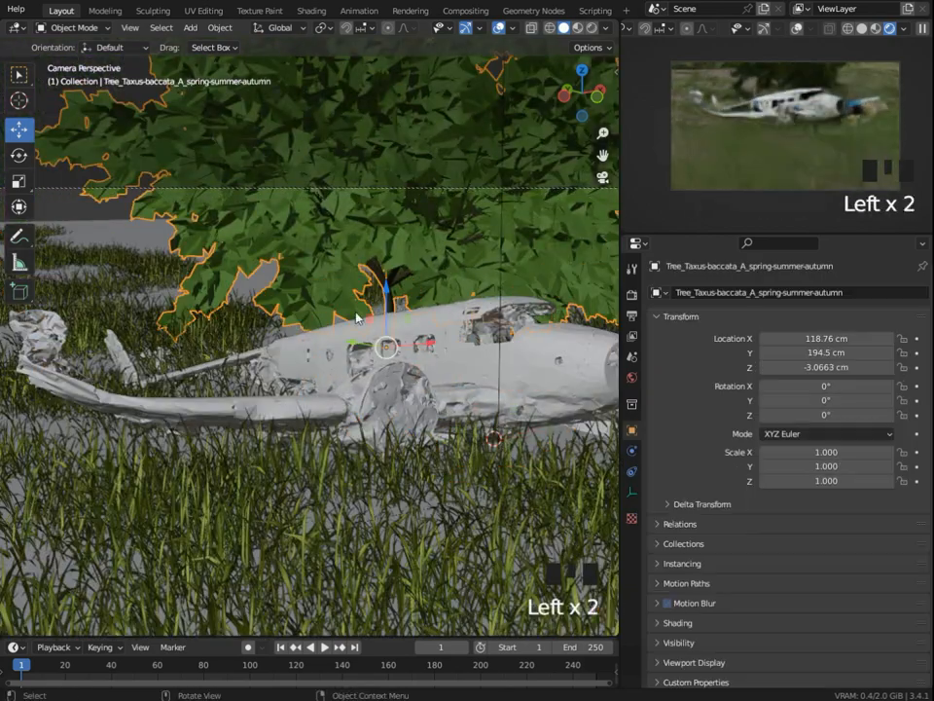
pyautogui.click(156, 243)
# - Fill the remaining gaps in the grass behind the tail and along the camera's foreground
pyautogui.keyDown('shift'); pyautogui.moveTo(246, 261); pyautogui.dragTo(399, 270, button='middle'); pyautogui.keyUp('shift')
pyautogui.click(281, 255)
pyautogui.click(257, 251)
pyautogui.click(237, 248)
pyautogui.click(219, 246)
pyautogui.click(203, 241)
pyautogui.click(185, 285)
pyautogui.scroll(-5, 185, 284)
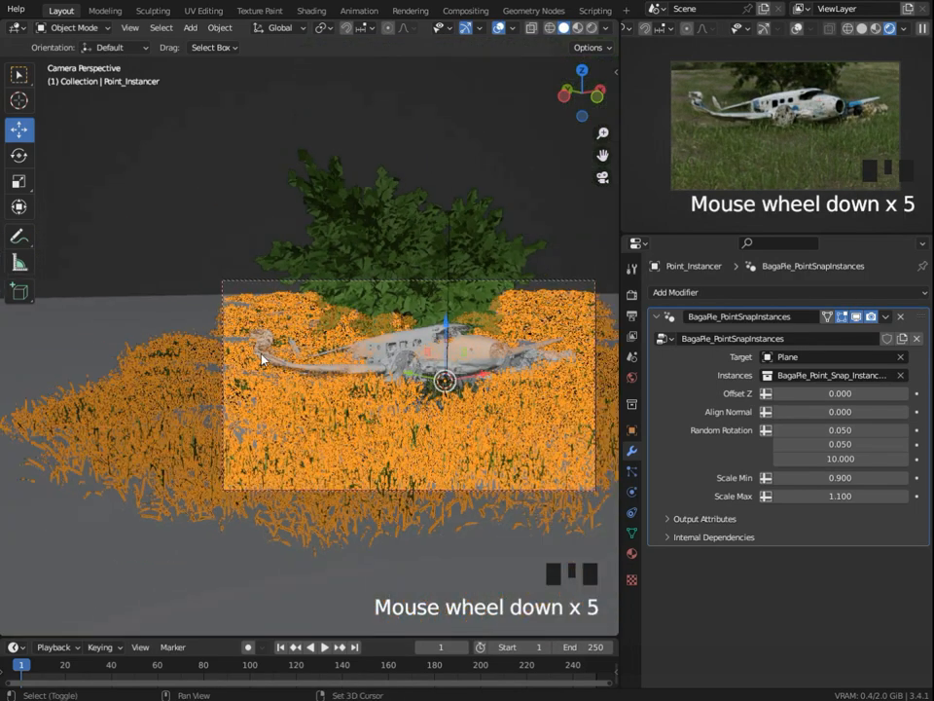
pyautogui.keyDown('shift'); pyautogui.moveTo(264, 357); pyautogui.dragTo(406, 502, button='middle'); pyautogui.keyUp('shift')
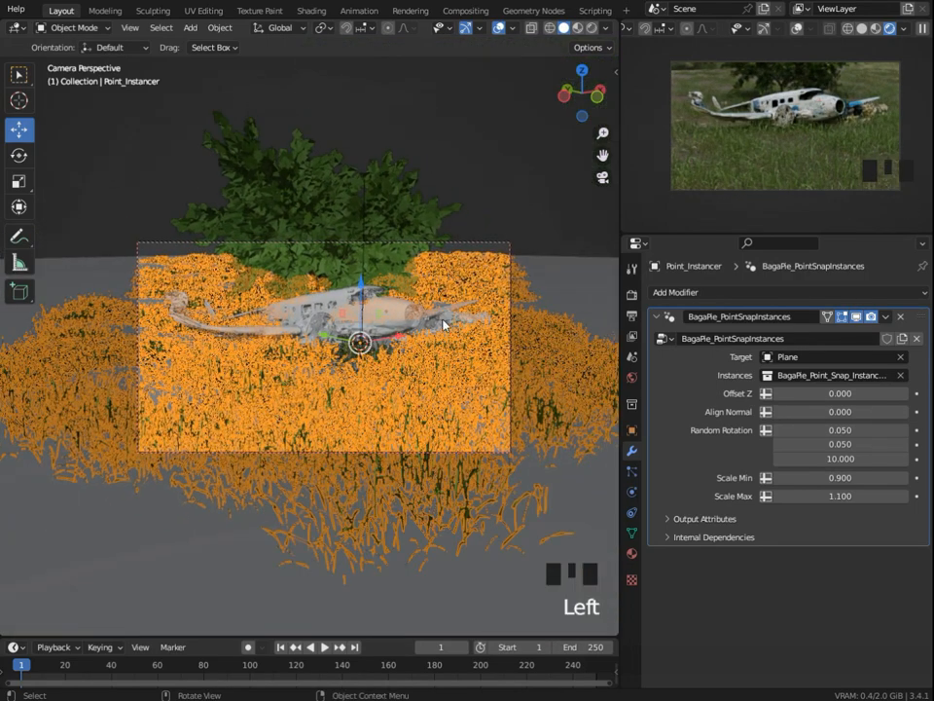
# - Scale the tree and move it along the Y axis behind the aircraft
pyautogui.moveTo(443, 324); pyautogui.dragTo(436, 362, button='middle')
pyautogui.scroll(2, 788, 129)
pyautogui.moveTo(313, 234); pyautogui.dragTo(418, 268, button='middle')
pyautogui.click(253, 264)
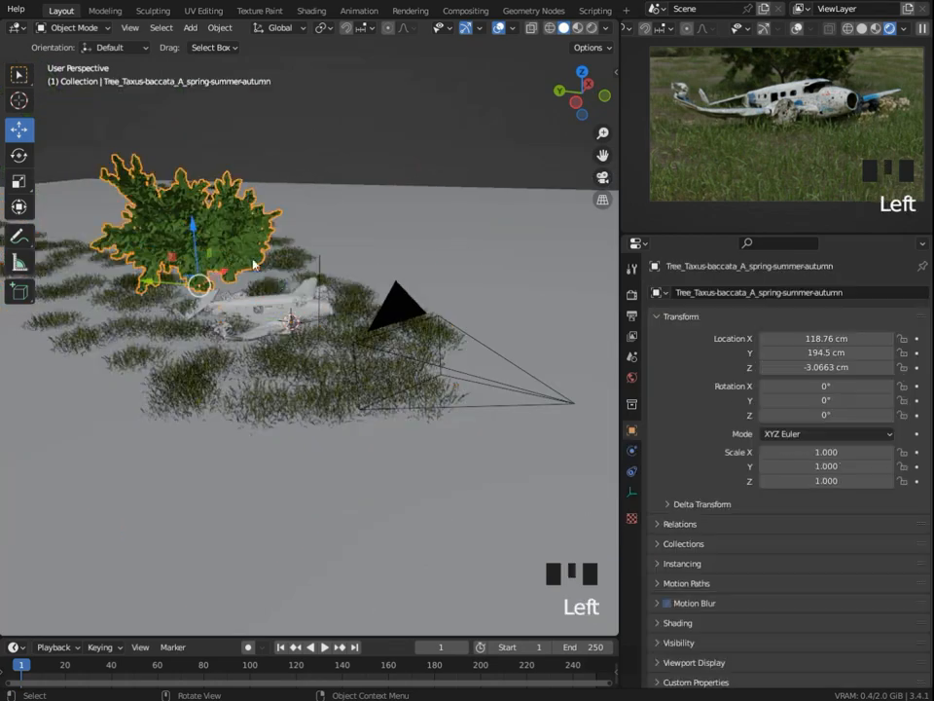
pyautogui.press('KP_Decimal')
pyautogui.scroll(-2, 284, 318)
pyautogui.moveTo(286, 321); pyautogui.dragTo(345, 332, button='middle')
pyautogui.press('s')
pyautogui.click(557, 485)
pyautogui.press('g')
pyautogui.press('y')
pyautogui.click(529, 482)
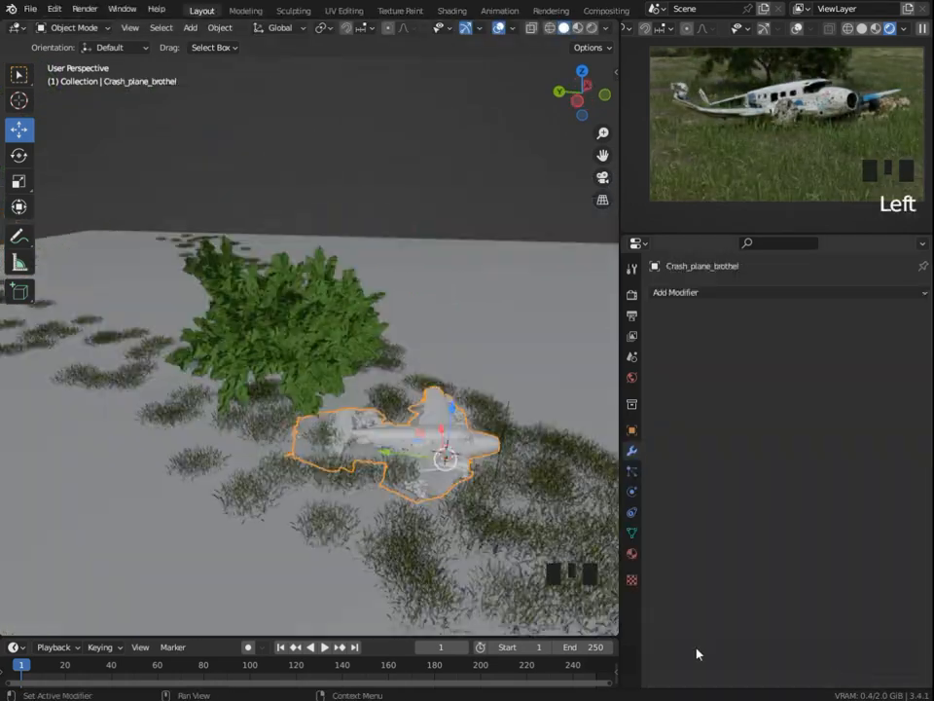
# - Scale up the crashed aircraft and lower it vertically into the grass
pyautogui.moveTo(321, 457); pyautogui.dragTo(419, 463, button='middle')
pyautogui.press('s')
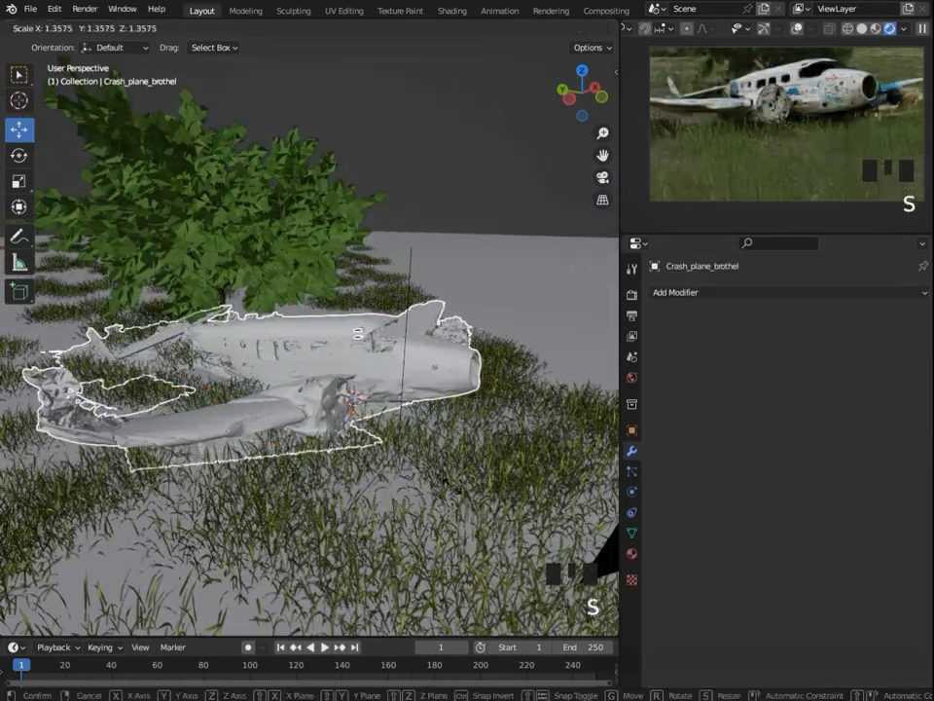
pyautogui.click(467, 491)
pyautogui.moveTo(219, 377); pyautogui.dragTo(271, 392, button='middle')
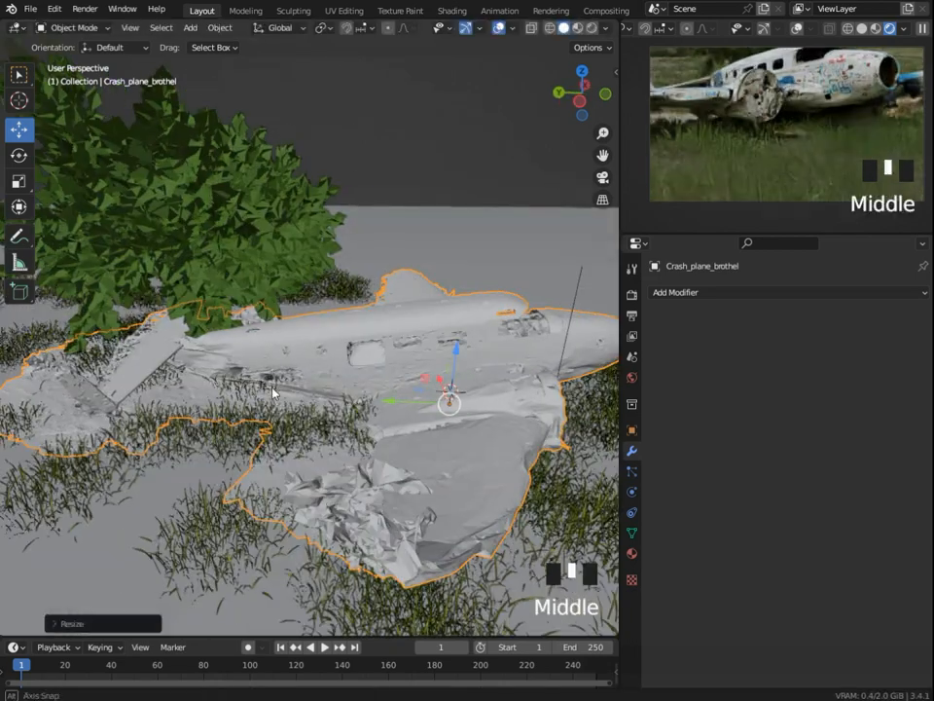
pyautogui.moveTo(459, 350); pyautogui.dragTo(469, 370)
pyautogui.scroll(-3, 480, 397)
# - Spawn the Fern (D) plant from botaniq's plants category into the scene
pyautogui.press('n')
pyautogui.click(533, 104)
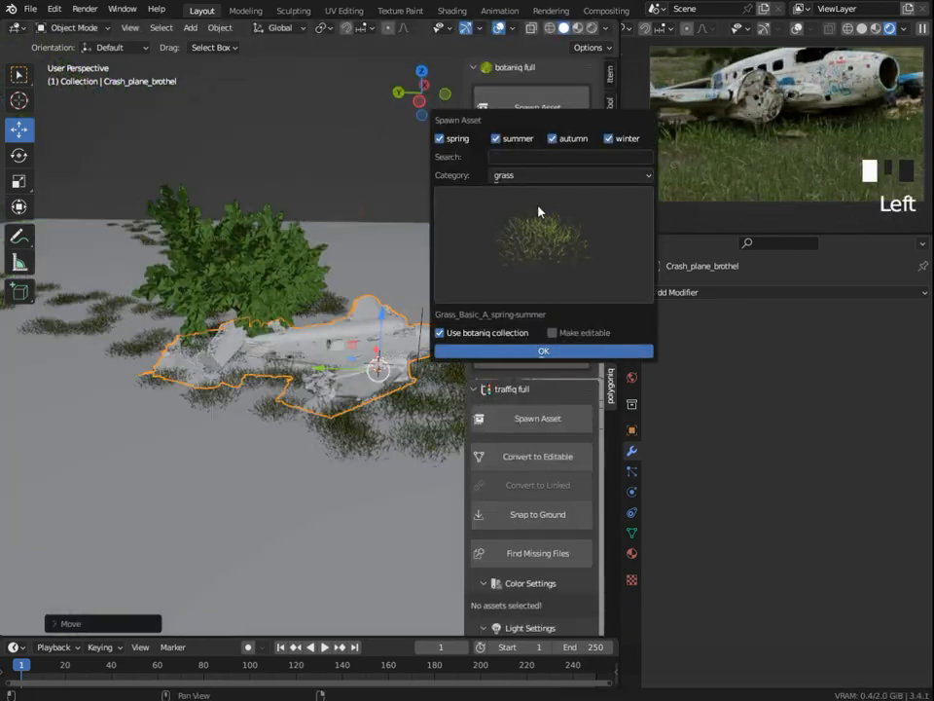
pyautogui.click(545, 175)
pyautogui.click(538, 302)
pyautogui.click(545, 275)
pyautogui.click(388, 574)
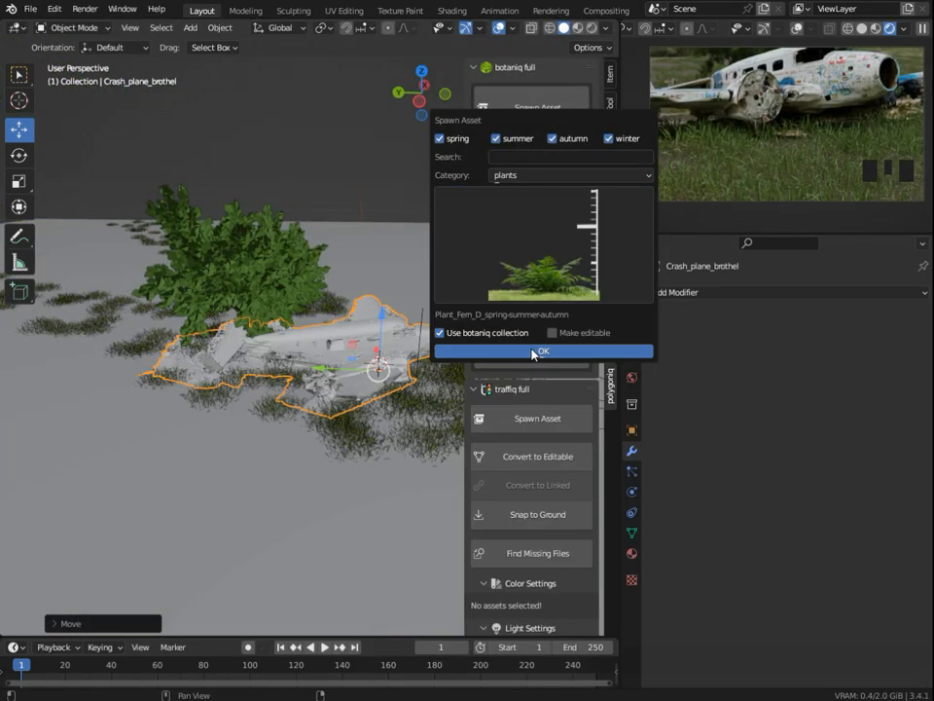
pyautogui.click(533, 352)
# - Move the new fern across the ground to the foreground between the camera and the aircraft
pyautogui.moveTo(438, 358); pyautogui.dragTo(366, 388, button='middle')
pyautogui.moveTo(362, 368); pyautogui.dragTo(166, 442)
pyautogui.scroll(-2, 166, 452)
pyautogui.moveTo(165, 452); pyautogui.dragTo(193, 448, button='middle')
pyautogui.moveTo(203, 378); pyautogui.dragTo(245, 419)
pyautogui.moveTo(319, 420); pyautogui.dragTo(331, 411)
pyautogui.moveTo(257, 416); pyautogui.dragTo(237, 401)
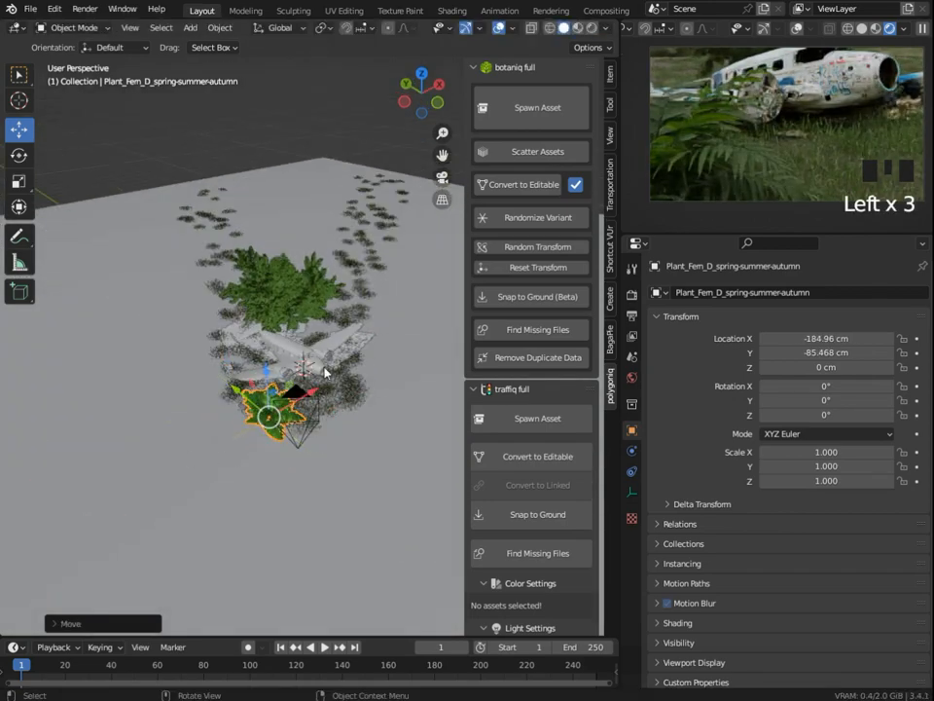
# - Look through the camera, lock it to the view and reframe the shot around the aircraft and fern
pyautogui.press('KP_0')
pyautogui.press('n')
pyautogui.press('n')
pyautogui.click(610, 135)
pyautogui.click(527, 251)
pyautogui.press('n')
pyautogui.scroll(-2, 321, 364)
pyautogui.moveTo(321, 365); pyautogui.dragTo(360, 376, button='middle')
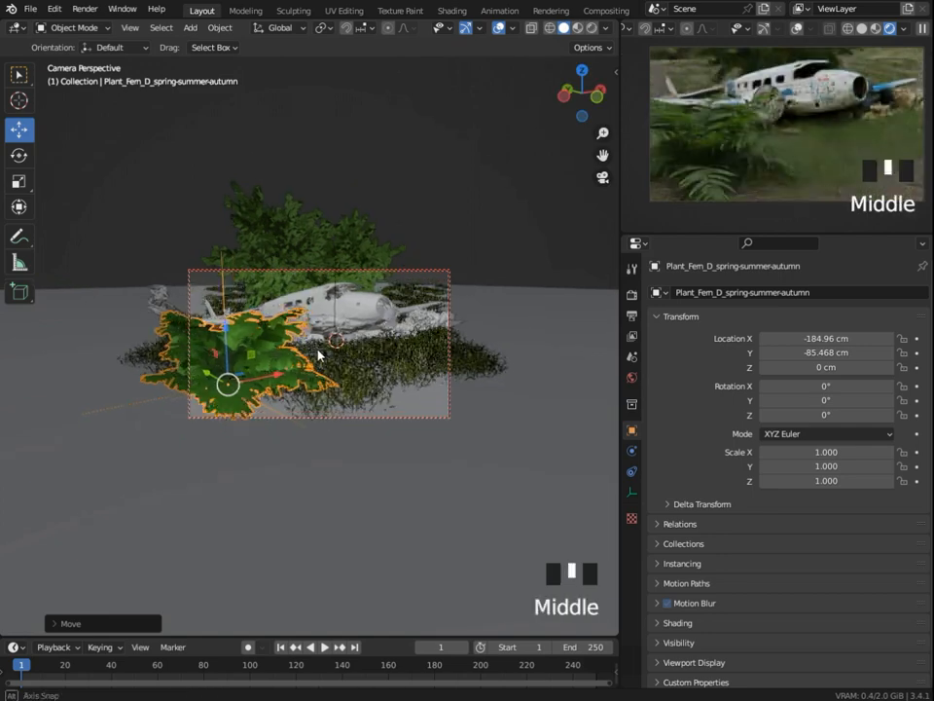
pyautogui.press('n')
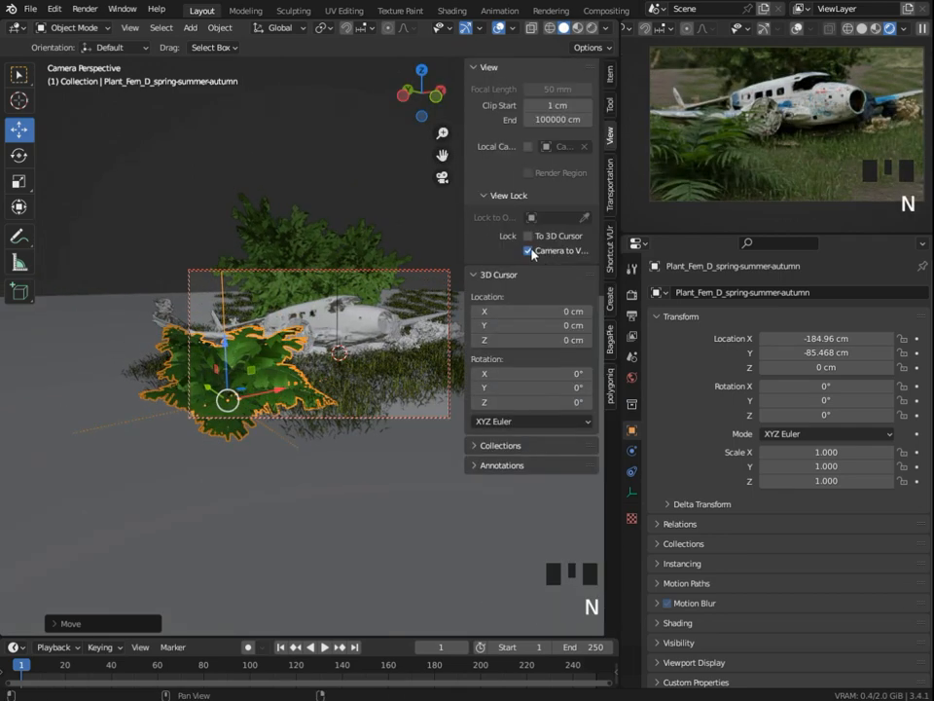
pyautogui.press('n')
# - Scale up the crashed aircraft uniformly and unlock the camera from the view
pyautogui.click(436, 382)
pyautogui.press('a')
pyautogui.click(432, 390)
pyautogui.press('s')
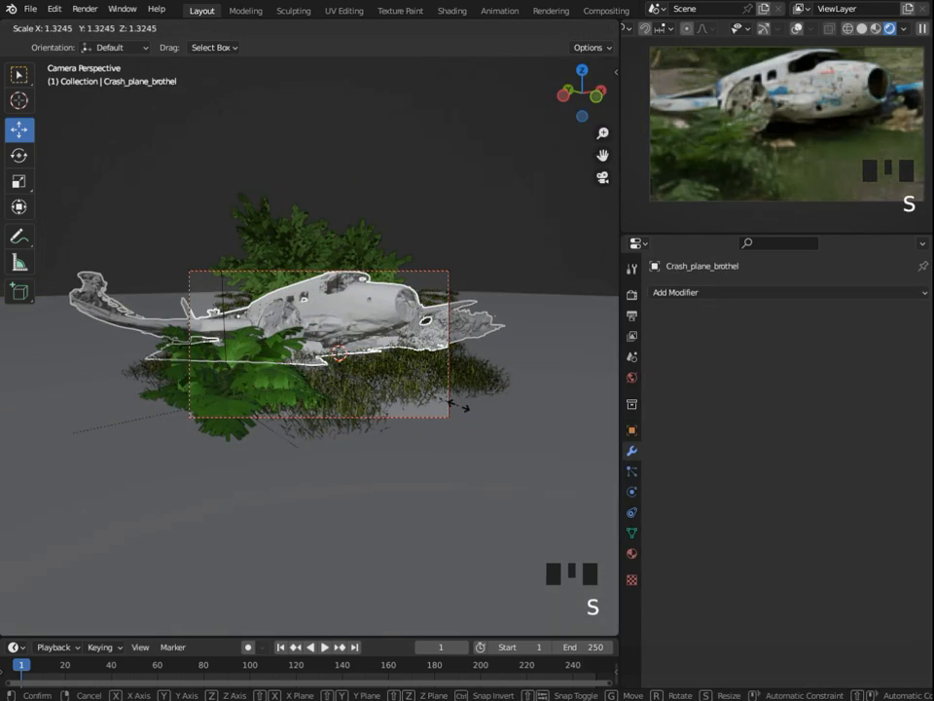
pyautogui.click(443, 306)
pyautogui.press('n')
pyautogui.press('n')
# - Move the foreground fern across the ground to the aircraft's nose side, between the camera and the aircraft
pyautogui.moveTo(226, 298); pyautogui.dragTo(326, 336, button='middle')
pyautogui.moveTo(326, 336); pyautogui.dragTo(428, 384, button='middle')
pyautogui.click(517, 453)
pyautogui.scroll(-3, 522, 456)
pyautogui.moveTo(522, 457); pyautogui.dragTo(396, 421, button='middle')
pyautogui.moveTo(349, 397); pyautogui.dragTo(411, 370)
pyautogui.moveTo(311, 375); pyautogui.dragTo(333, 387)
pyautogui.scroll(2, 759, 153)
pyautogui.keyDown('shift'); pyautogui.moveTo(886, 173); pyautogui.dragTo(799, 191, button='middle'); pyautogui.keyUp('shift')
pyautogui.click(632, 378)
pyautogui.scroll(-3, 784, 176)
pyautogui.scroll(1, 784, 175)
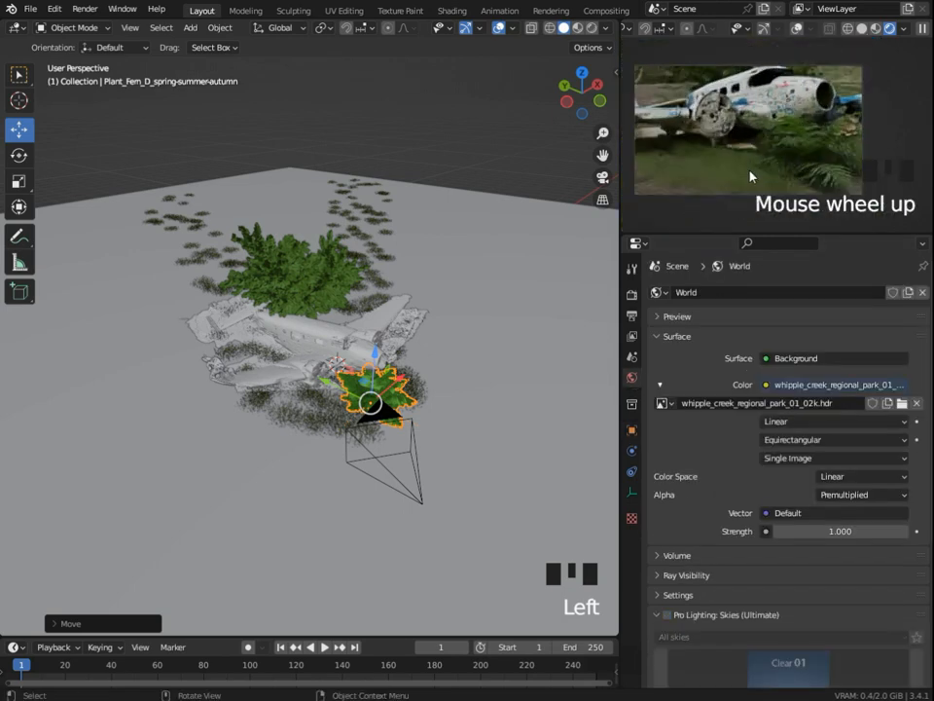
# - Spawn the Linden tree Tree_Tilia-europaea_T_summer from botaniq's deciduous category into the scene
pyautogui.press('n')
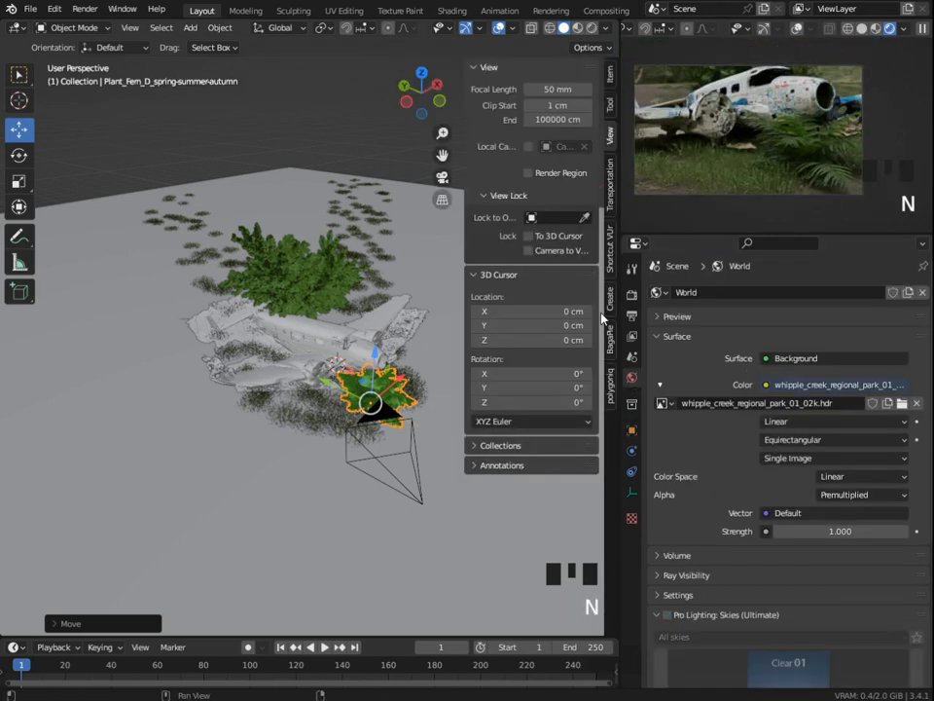
pyautogui.click(615, 392)
pyautogui.click(565, 108)
pyautogui.click(561, 177)
pyautogui.click(561, 207)
pyautogui.click(573, 265)
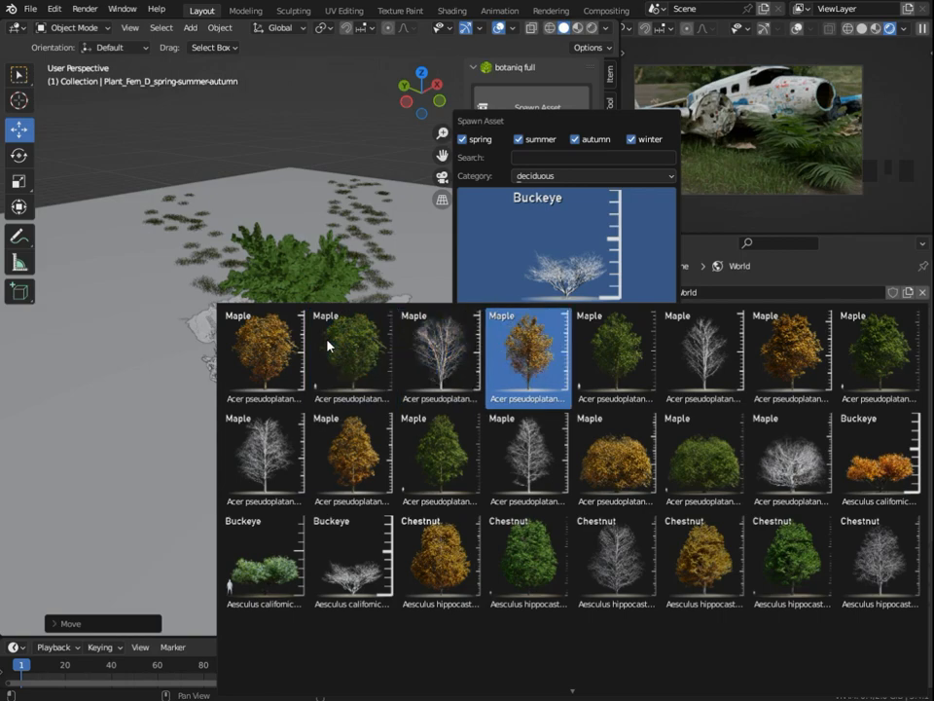
pyautogui.scroll(-5, 331, 360)
pyautogui.click(506, 441)
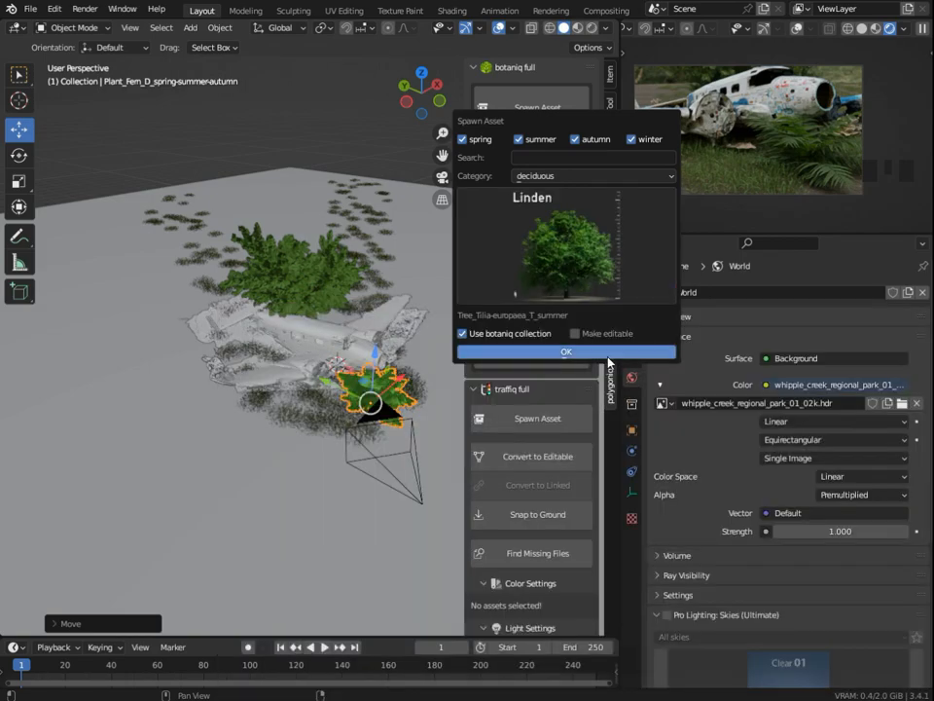
pyautogui.click(592, 352)
# - Move the linden tree across the ground to stand behind the crashed aircraft
pyautogui.scroll(-2, 323, 387)
pyautogui.moveTo(323, 388); pyautogui.dragTo(312, 330, button='middle')
pyautogui.moveTo(295, 327); pyautogui.dragTo(143, 313)
pyautogui.moveTo(146, 314); pyautogui.dragTo(250, 316, button='middle')
pyautogui.moveTo(255, 313); pyautogui.dragTo(321, 302)
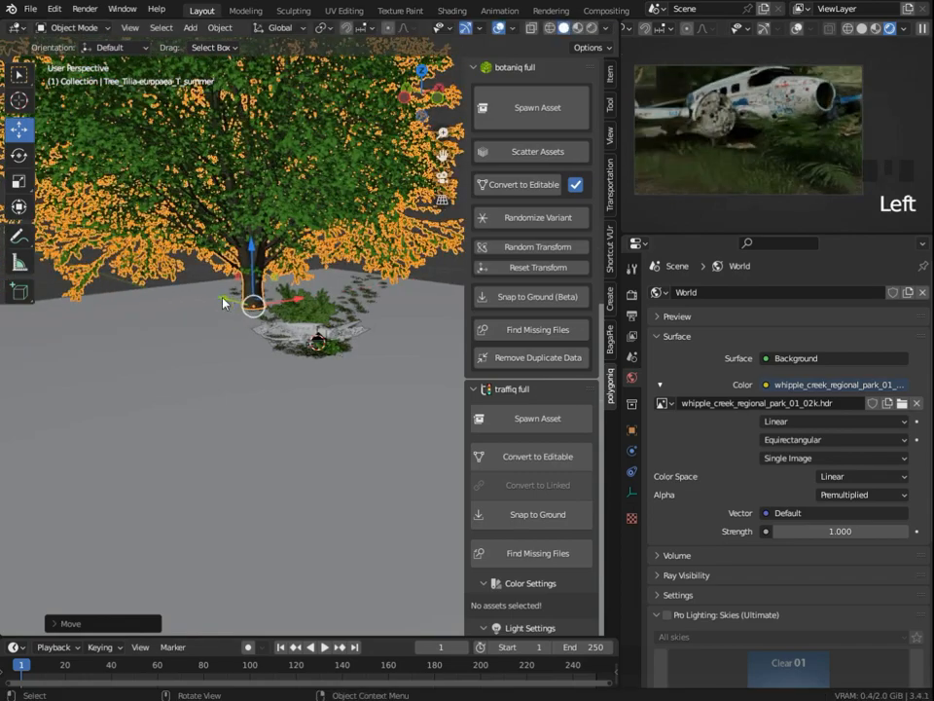
pyautogui.scroll(-2, 354, 322)
# - Resize the Taxus baccata tree behind the aircraft and move it to one side of the linden's trunk
pyautogui.press('n')
pyautogui.scroll(1, 353, 322)
pyautogui.press('g')
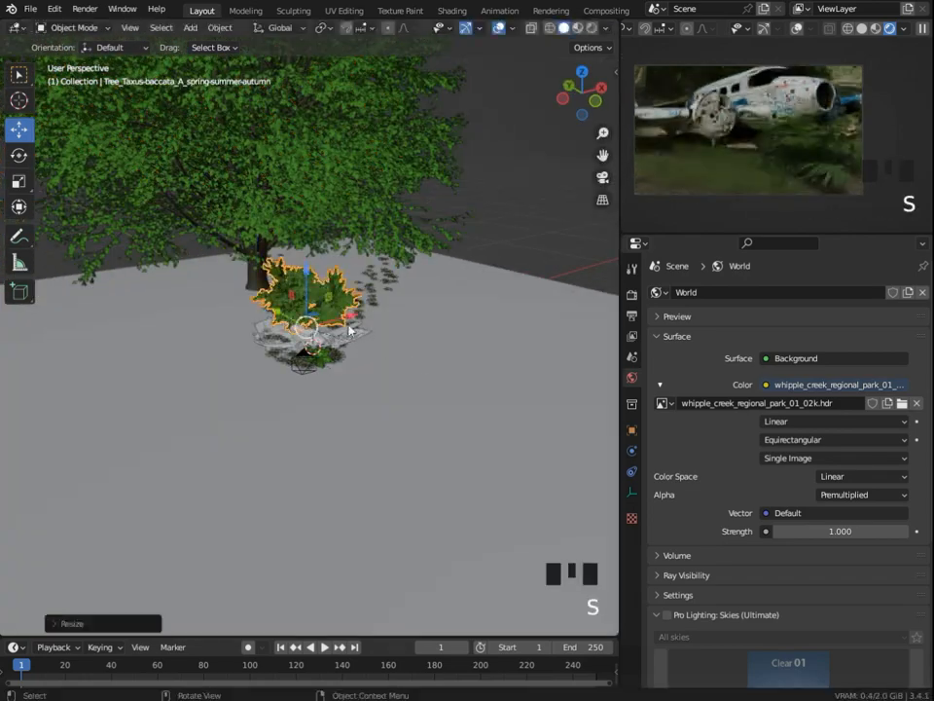
pyautogui.click(467, 304)
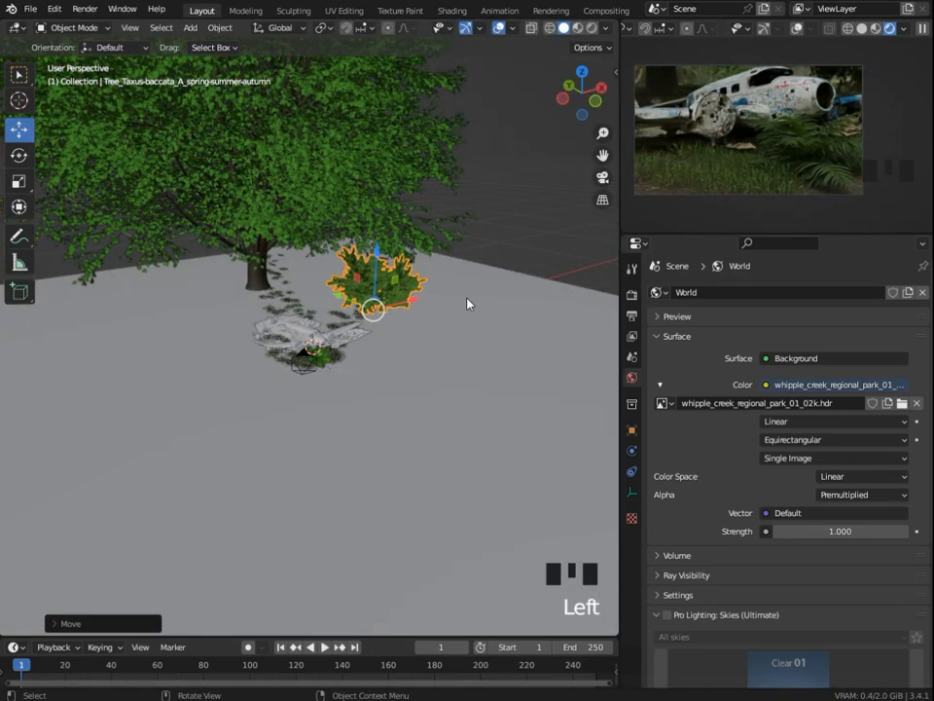
# - Scale the linden tree down uniformly to about 0.635
pyautogui.click(400, 148)
pyautogui.press('s')
pyautogui.press('Return')
pyautogui.moveTo(769, 136); pyautogui.dragTo(794, 140, button='middle')
pyautogui.scroll(-1, 759, 103)
# - Reposition the Taxus and linden trees along the ground so they stand close behind the aircraft
pyautogui.click(381, 285)
pyautogui.moveTo(343, 300); pyautogui.dragTo(382, 313)
pyautogui.moveTo(445, 310); pyautogui.dragTo(424, 316)
pyautogui.click(309, 229)
pyautogui.moveTo(230, 276); pyautogui.dragTo(267, 291)
pyautogui.moveTo(342, 294); pyautogui.dragTo(354, 292)
pyautogui.scroll(-5, 815, 166)
pyautogui.scroll(2, 816, 166)
pyautogui.keyDown('shift'); pyautogui.moveTo(773, 157); pyautogui.dragTo(783, 192, button='middle'); pyautogui.keyUp('shift')
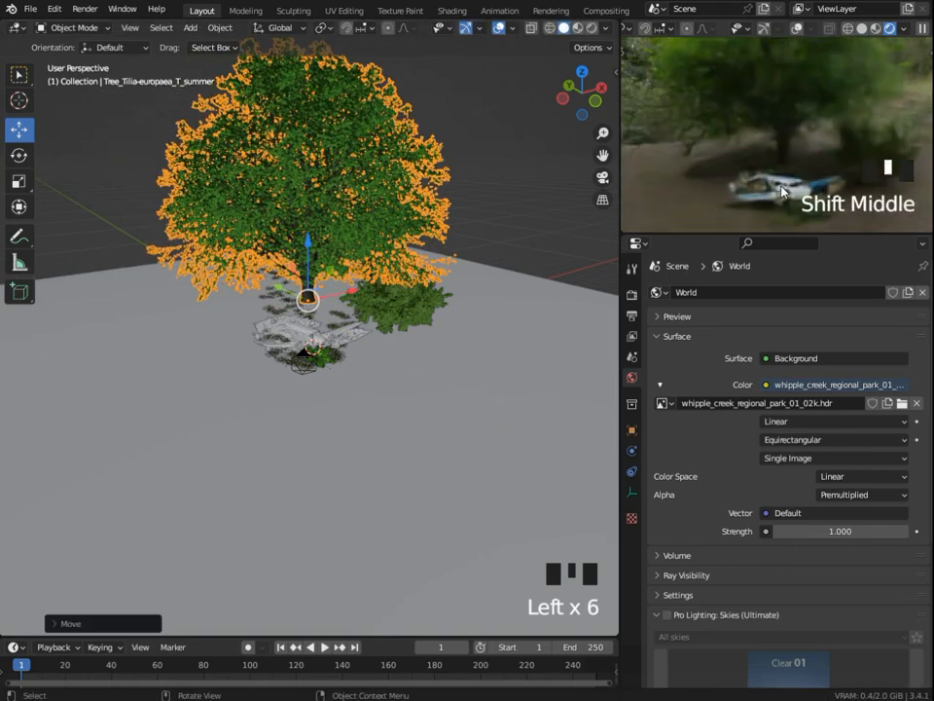
# - Scale up the crashed aircraft and lower it vertically toward the ground
pyautogui.click(302, 336)
pyautogui.press('s')
pyautogui.click(592, 428)
pyautogui.press('KP_Decimal')
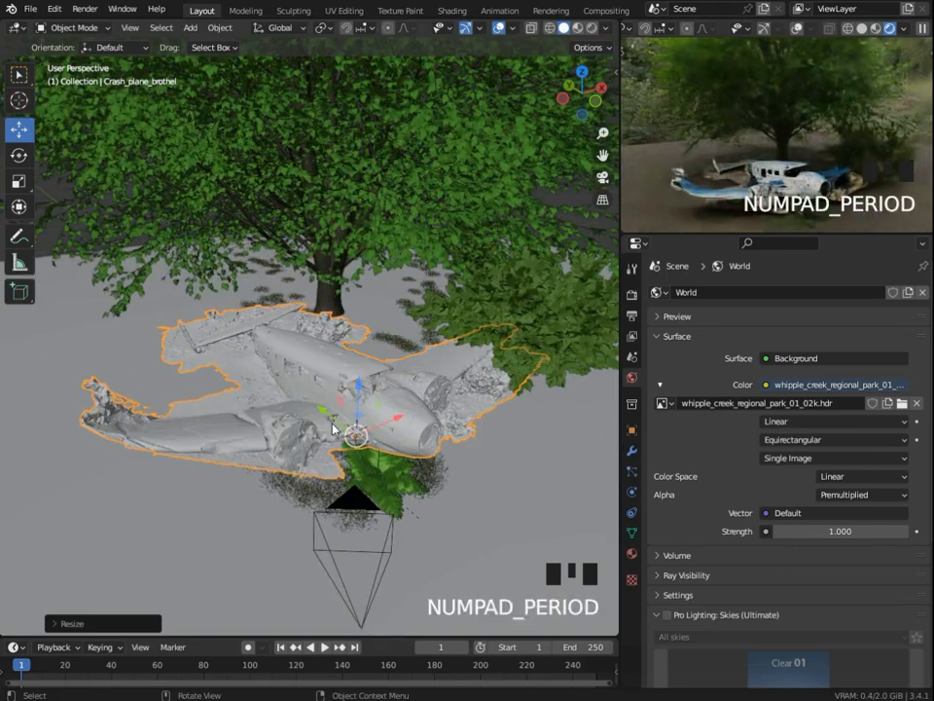
pyautogui.moveTo(377, 431); pyautogui.dragTo(447, 394, button='middle')
pyautogui.moveTo(405, 343); pyautogui.dragTo(409, 355)
pyautogui.press('KP_0')
pyautogui.press('KP_0')
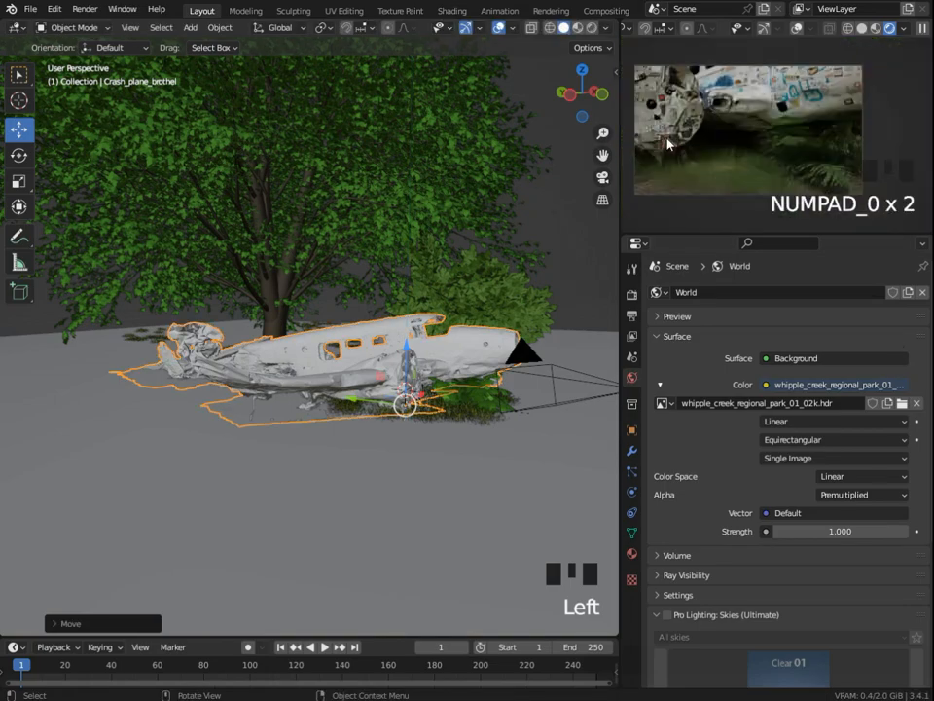
# - Slide the aircraft along the Y axis toward the trees and align the camera to the current view
pyautogui.scroll(-2, 677, 124)
pyautogui.moveTo(362, 388); pyautogui.dragTo(400, 413, button='middle')
pyautogui.moveTo(359, 392); pyautogui.dragTo(312, 390)
pyautogui.moveTo(312, 390); pyautogui.dragTo(267, 431, button='middle')
pyautogui.scroll(-3, 267, 431)
pyautogui.press('ctrl+alt+KP_0')
pyautogui.scroll(1, 804, 186)
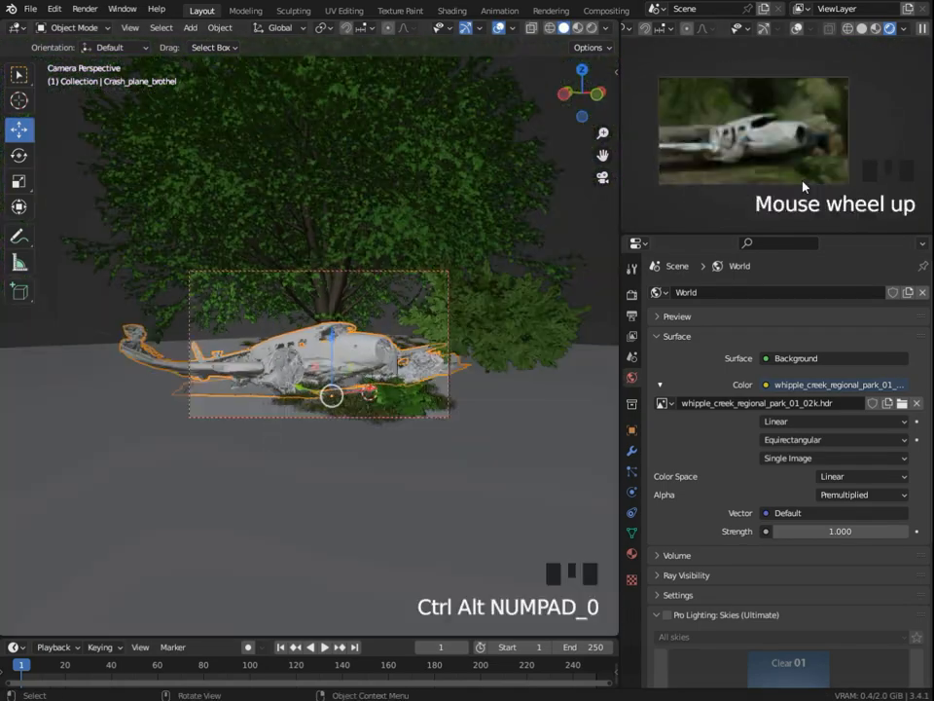
# - Rotate the aircraft about the X axis and adjust its height so it sits in the ground
pyautogui.moveTo(286, 523); pyautogui.dragTo(472, 338, button='middle')
pyautogui.scroll(2, 403, 431)
pyautogui.press('r')
pyautogui.press('x')
pyautogui.click(475, 348)
pyautogui.moveTo(342, 330); pyautogui.dragTo(341, 336)
# - Set the camera's focal length to 40 mm and rotate the camera about the Z axis to re-aim the shot
pyautogui.press('KP_0')
pyautogui.click(509, 418)
pyautogui.click(631, 491)
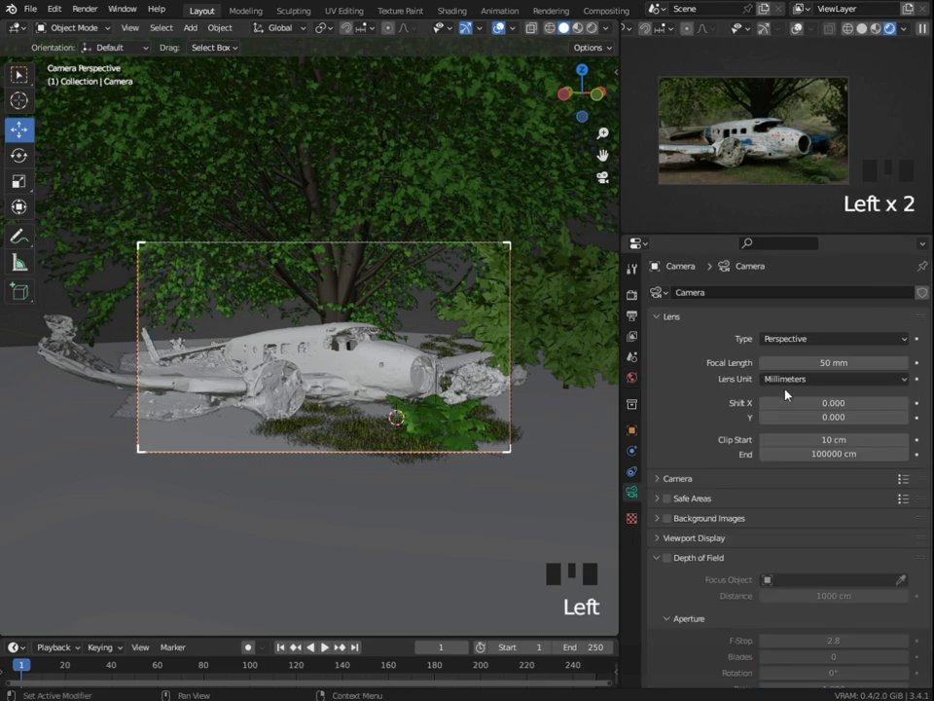
pyautogui.click(764, 362)
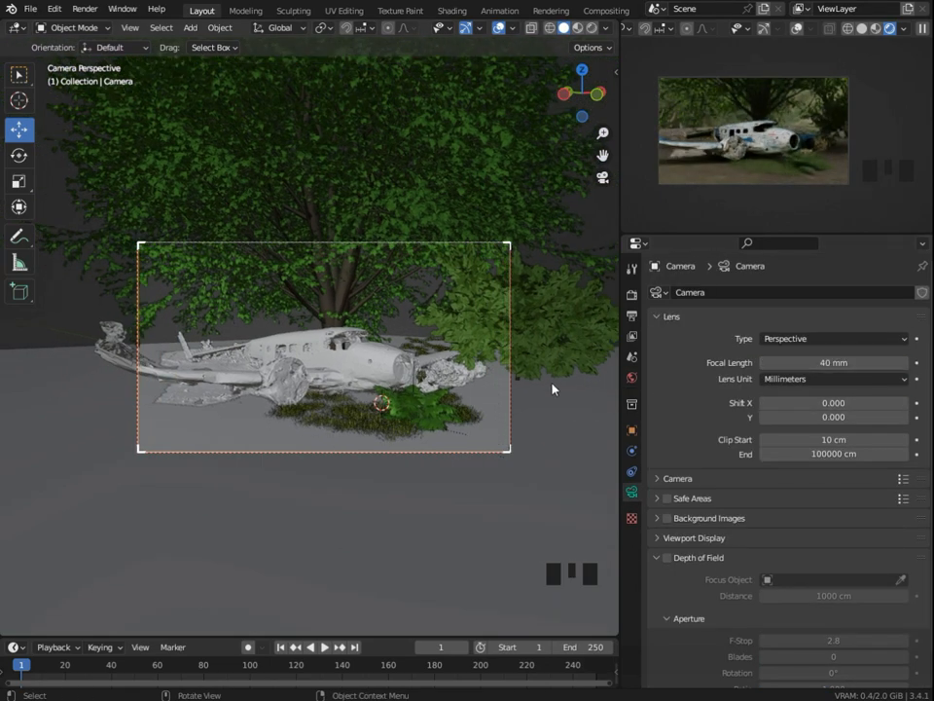
pyautogui.press('r')
pyautogui.press('z')
pyautogui.click(559, 365)
# - Lock the camera to the view and reframe the aircraft, lowering the camera to a height of about 77 cm
pyautogui.press('n')
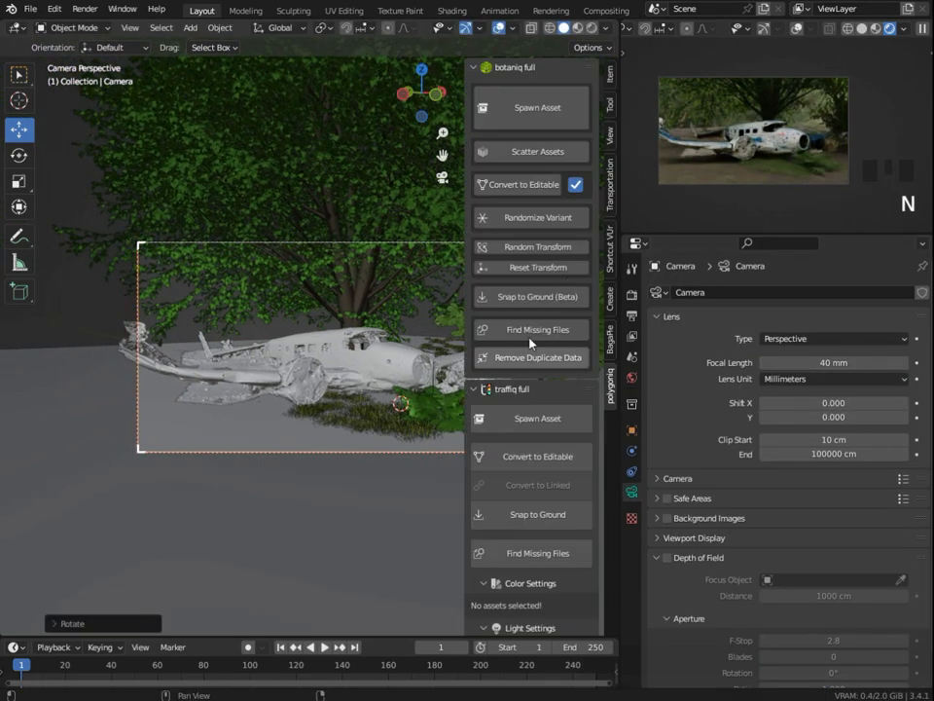
pyautogui.click(611, 139)
pyautogui.click(528, 252)
pyautogui.press('n')
pyautogui.moveTo(396, 405); pyautogui.dragTo(395, 386, button='middle')
pyautogui.keyDown('shift'); pyautogui.moveTo(394, 386); pyautogui.dragTo(393, 362, button='middle'); pyautogui.keyUp('shift')
pyautogui.click(632, 429)
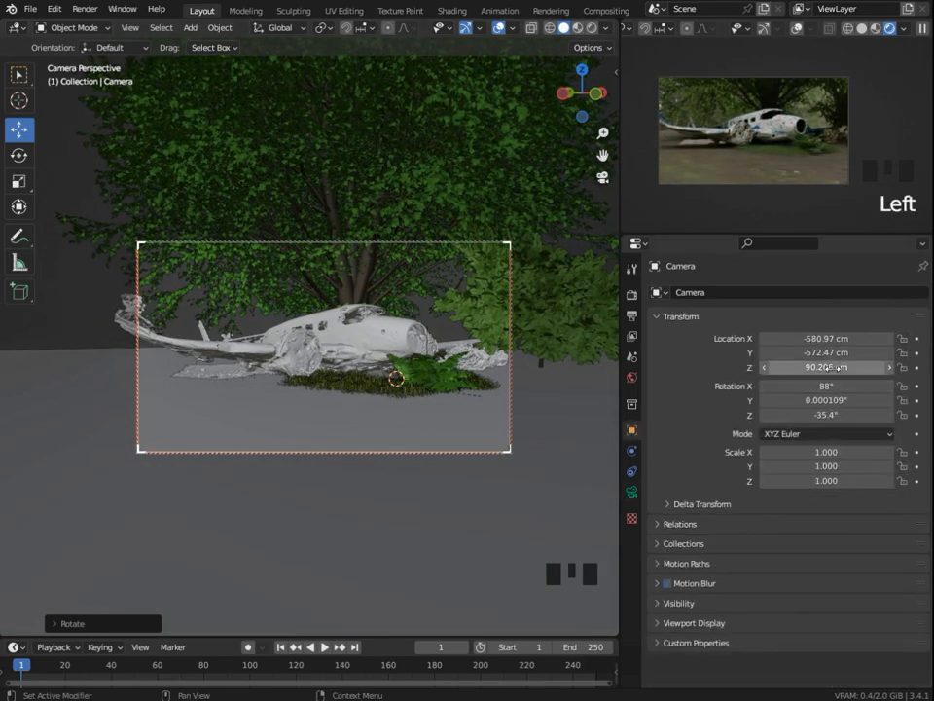
pyautogui.moveTo(386, 296)
pyautogui.mouseDown(button='middle')
pyautogui.moveTo(374, 294)
pyautogui.moveTo(392, 289)
pyautogui.mouseUp(button='middle')
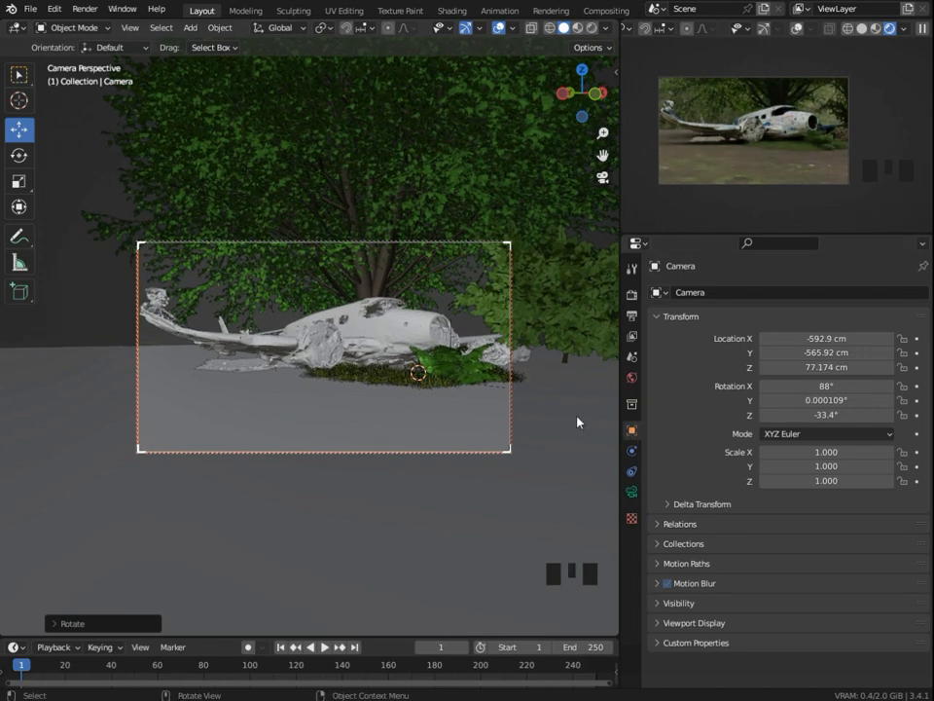
# - Unlock the camera from the view and adjust its X and Y locations to bring the aircraft closer
pyautogui.press('n')
pyautogui.click(528, 251)
pyautogui.press('n')
pyautogui.click(633, 431)
pyautogui.moveTo(825, 352); pyautogui.dragTo(848, 352)
pyautogui.moveTo(825, 338); pyautogui.dragTo(848, 338)
pyautogui.moveTo(825, 352); pyautogui.dragTo(856, 352)
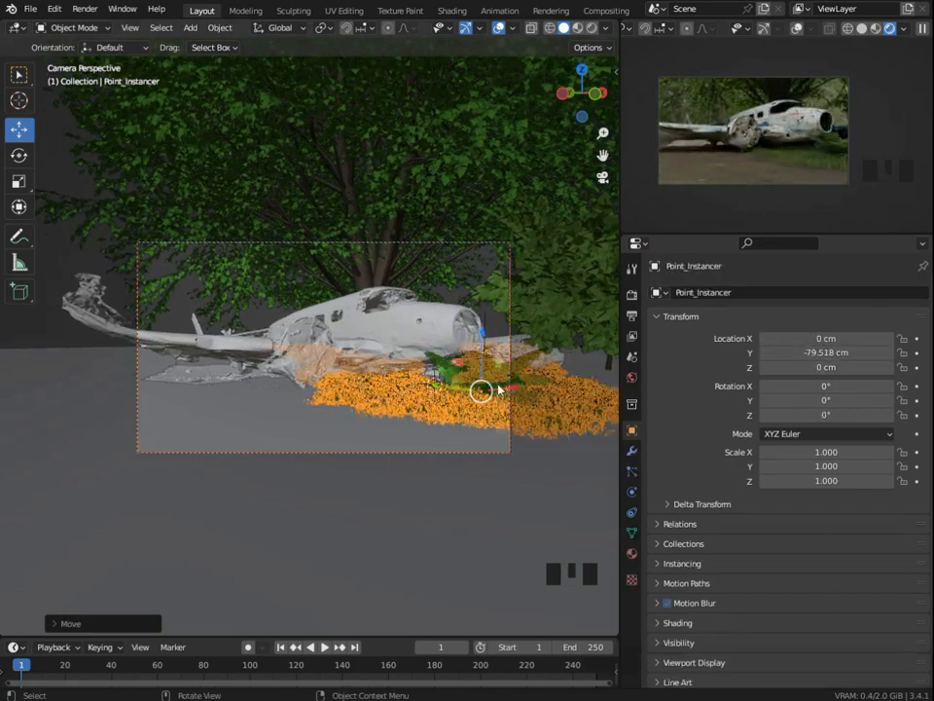
# - Move the scattered grass in front of the aircraft and place a duplicate of the linden tree near its tail
pyautogui.moveTo(500, 388); pyautogui.dragTo(389, 404)
pyautogui.click(400, 266)
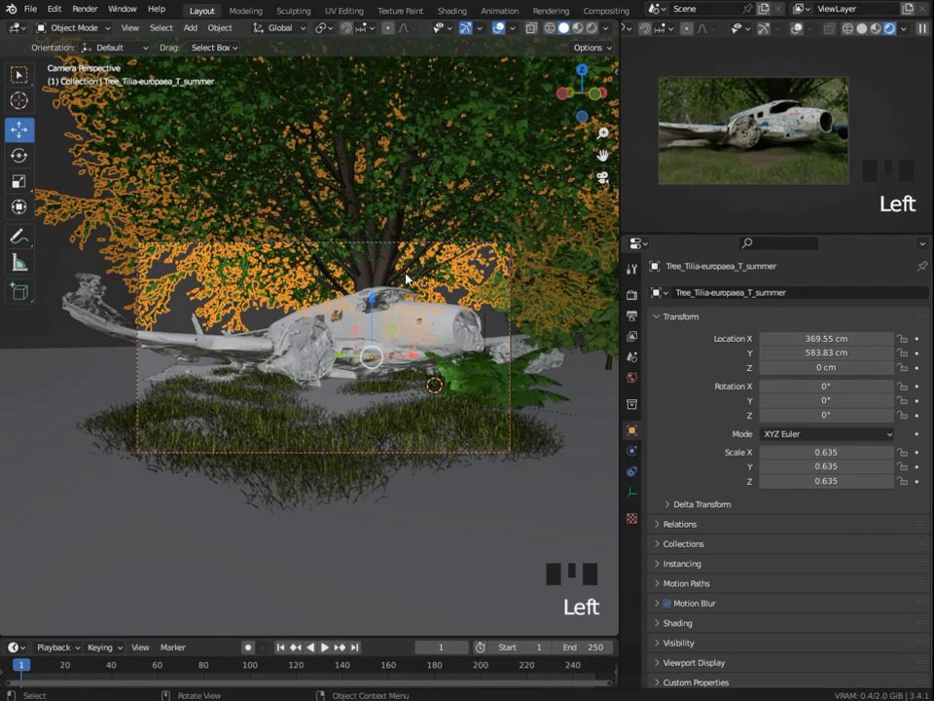
pyautogui.moveTo(411, 356); pyautogui.dragTo(174, 366)
# - Replace the world environment image with tiergarten_02k.hdr from the 02k_Library folder
pyautogui.click(632, 377)
pyautogui.click(902, 402)
pyautogui.scroll(-6, 617, 304)
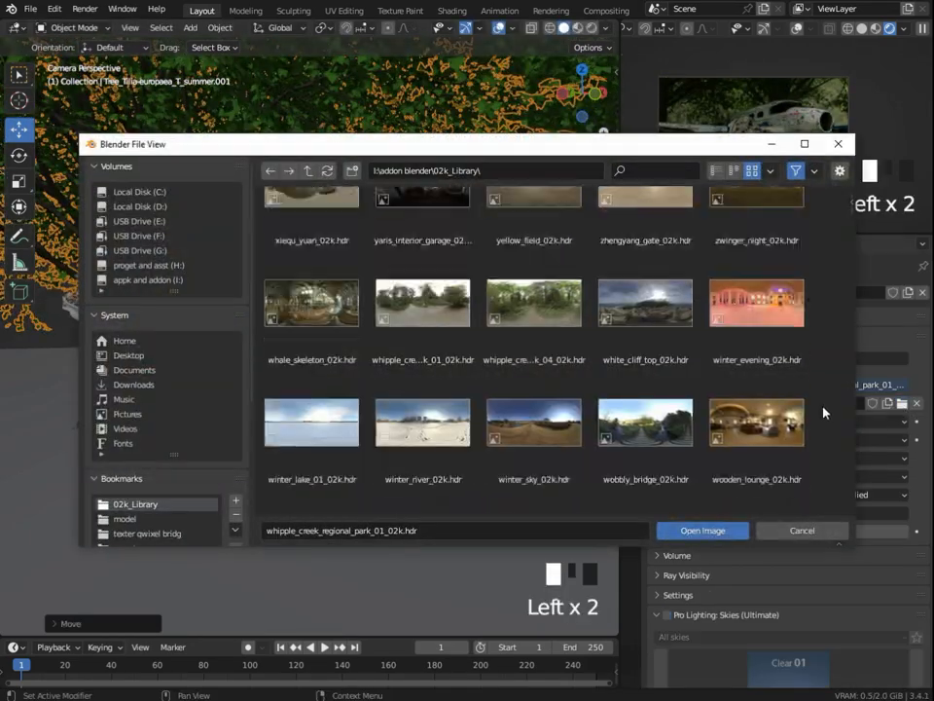
pyautogui.scroll(-5, 829, 436)
pyautogui.click(753, 284)
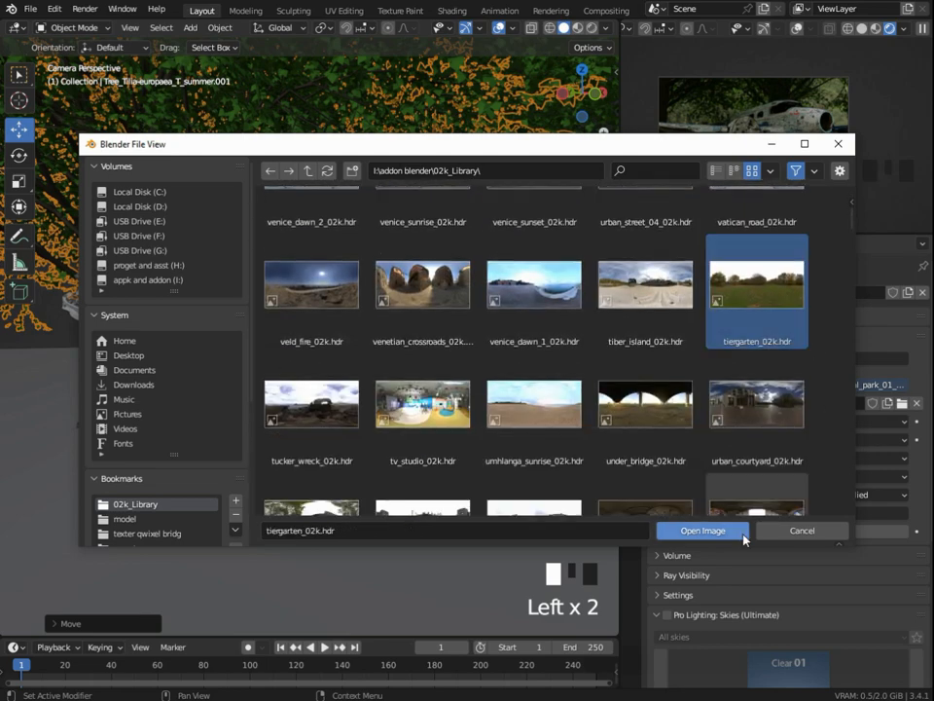
pyautogui.click(702, 530)
# - Browse the HDRI library and load shady_patch_02k.hdr as the world environment image
pyautogui.click(903, 403)
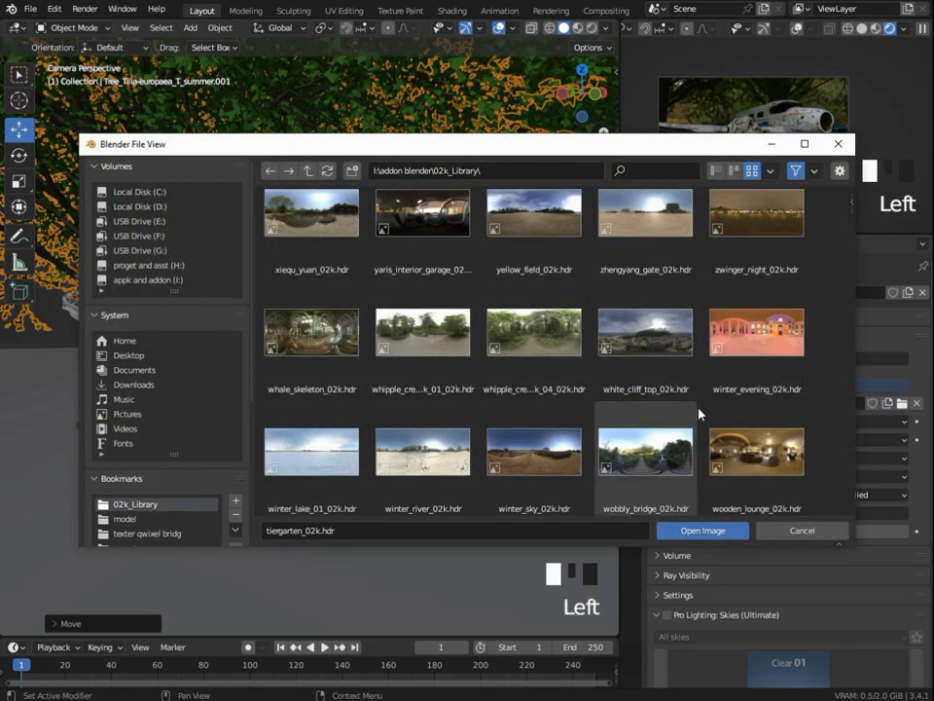
pyautogui.scroll(-5, 740, 438)
pyautogui.scroll(10, 762, 454)
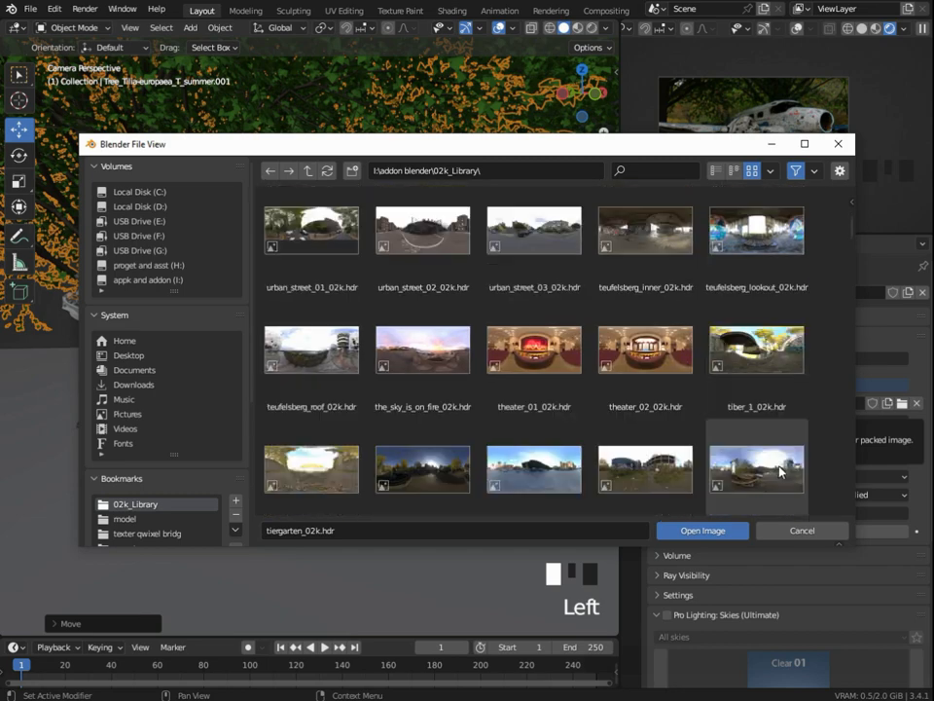
pyautogui.scroll(-10, 776, 482)
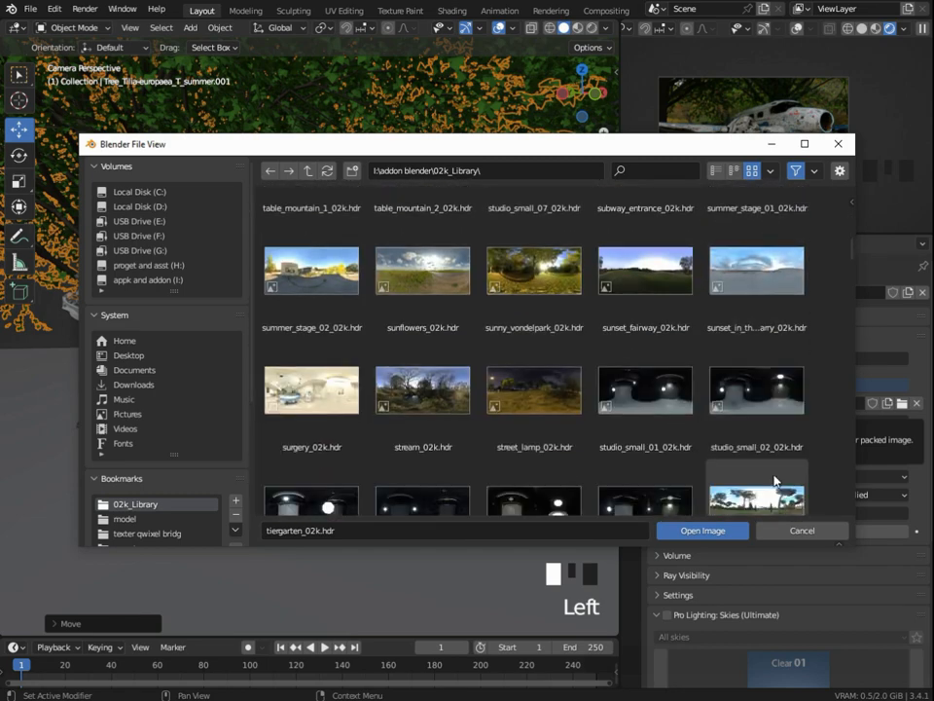
pyautogui.scroll(-6, 786, 492)
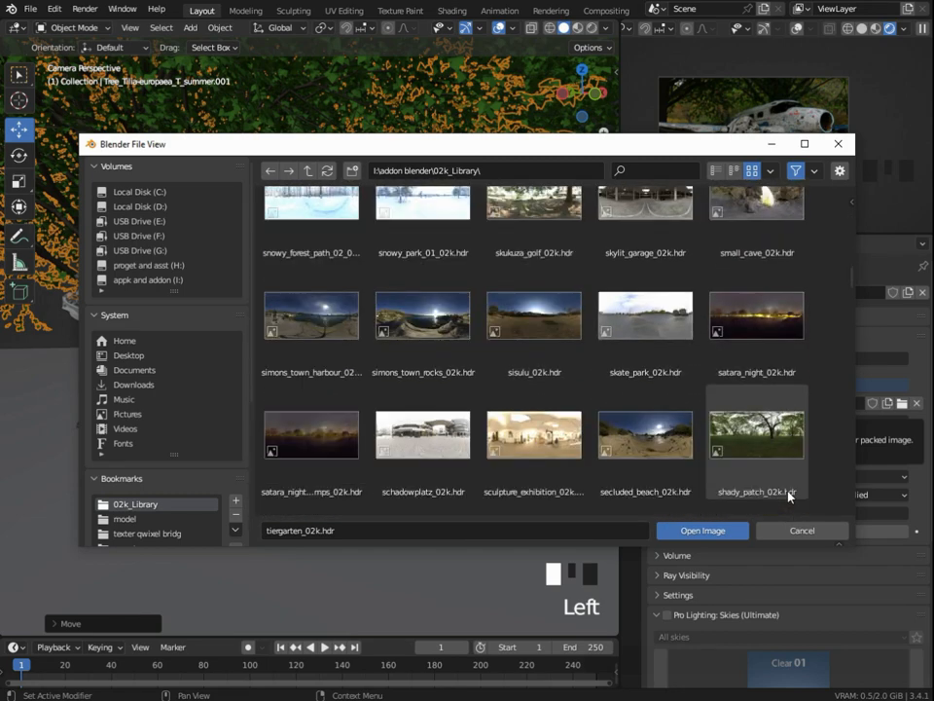
pyautogui.click(788, 486)
pyautogui.click(708, 530)
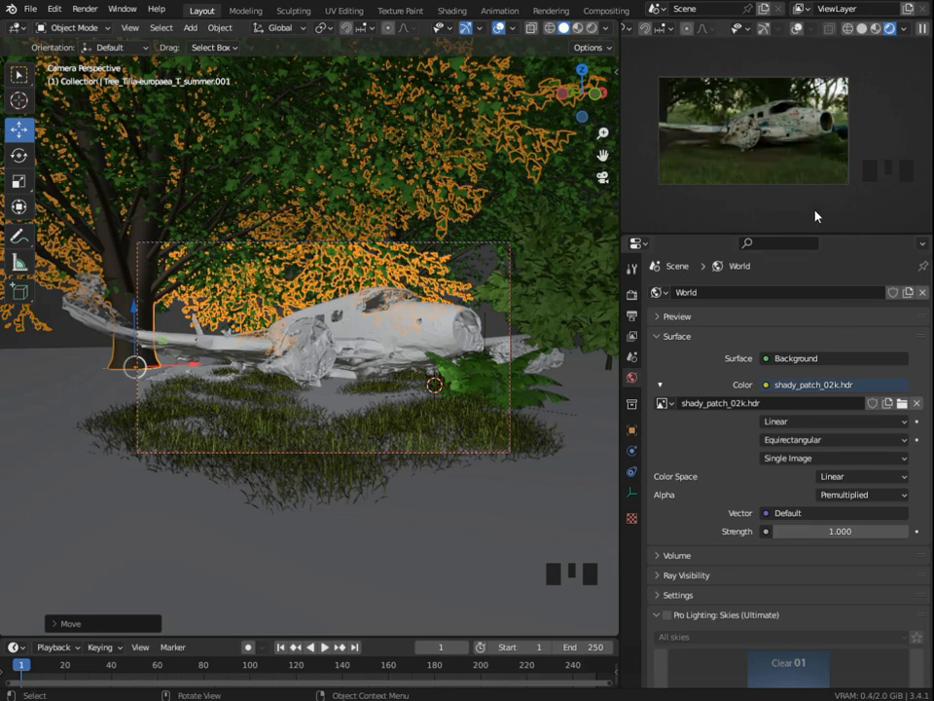
# - Search the HDRI library for "se" and load limehouse_02k.hdr as the world environment image
pyautogui.click(899, 405)
pyautogui.click(646, 171)
pyautogui.write('se')
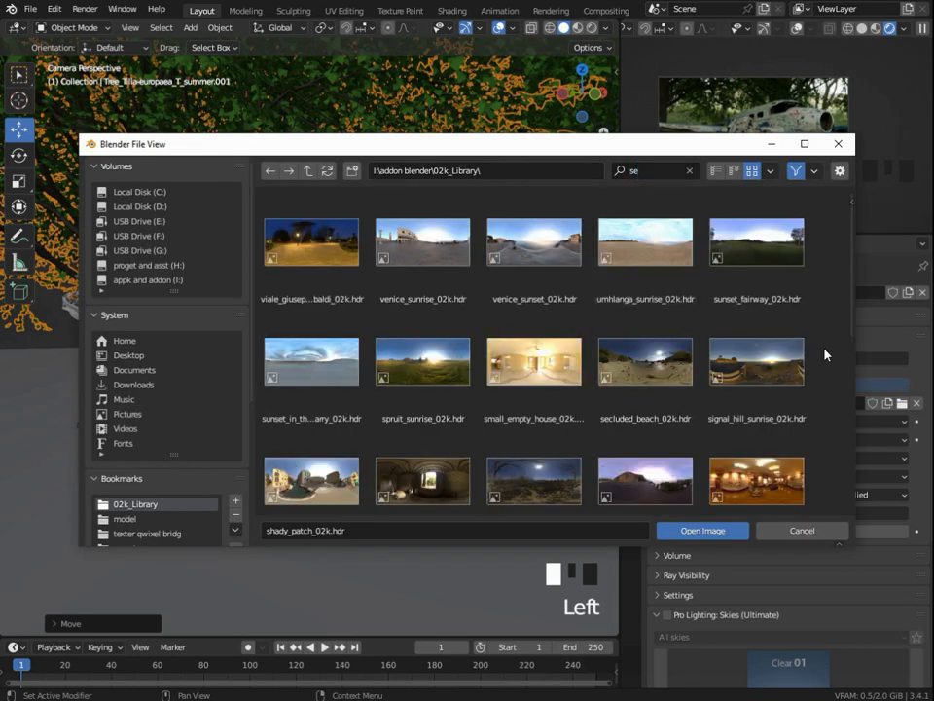
pyautogui.scroll(-5, 825, 355)
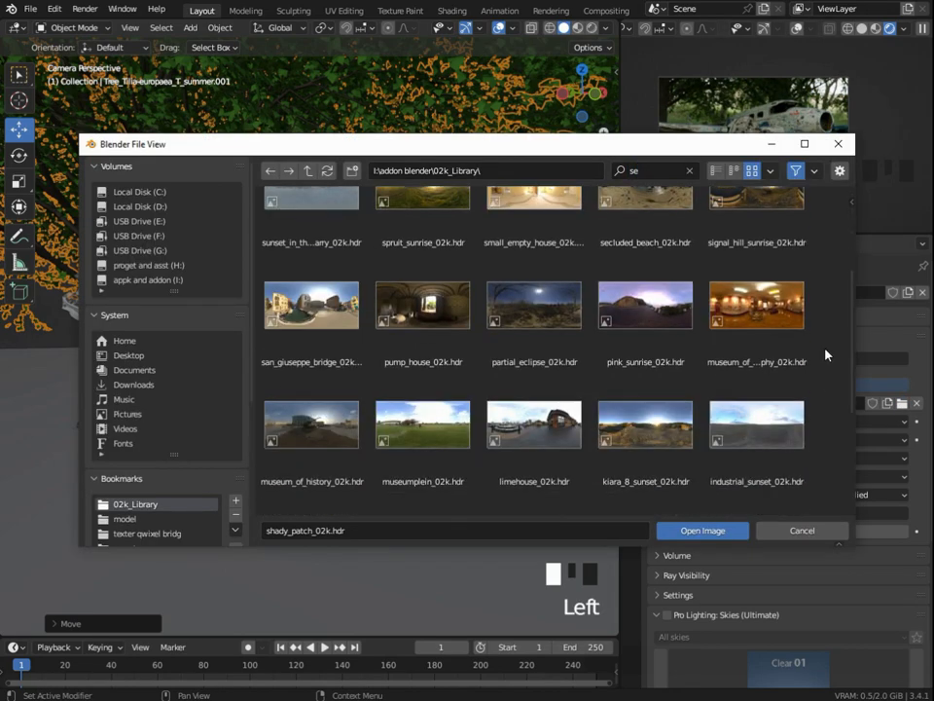
pyautogui.click(561, 388)
pyautogui.doubleClick(560, 387)
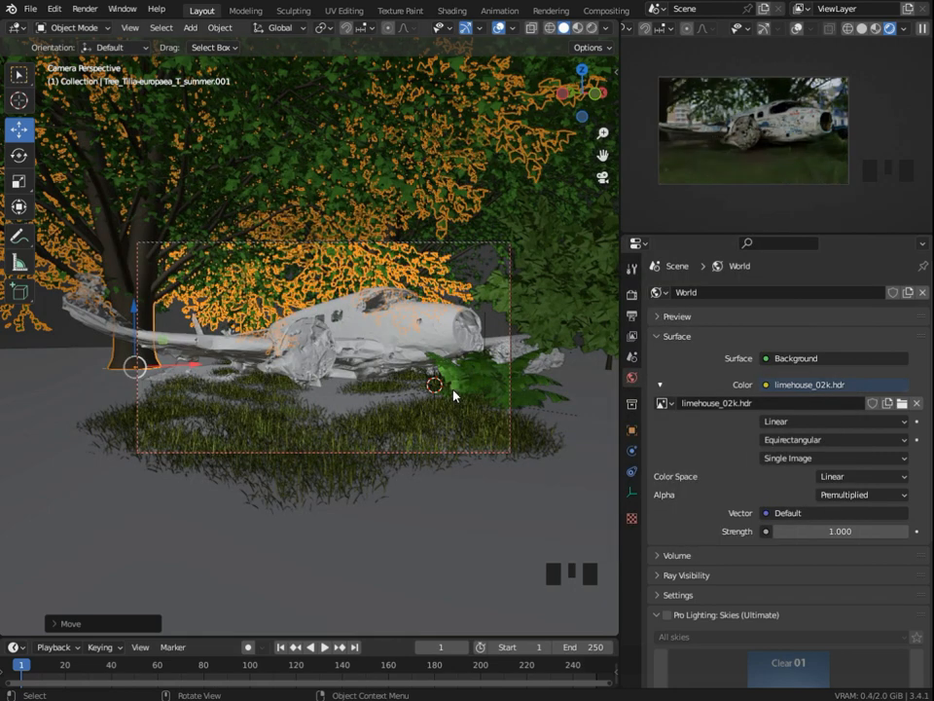
# - Search the HDRI library for "ab", load sabie_tent_02k.hdr as the world environment image and inspect it in the rendered preview
pyautogui.click(901, 403)
pyautogui.scroll(-3, 770, 379)
pyautogui.click(649, 171)
pyautogui.write('ab')
pyautogui.press('Return')
pyautogui.scroll(1, 550, 471)
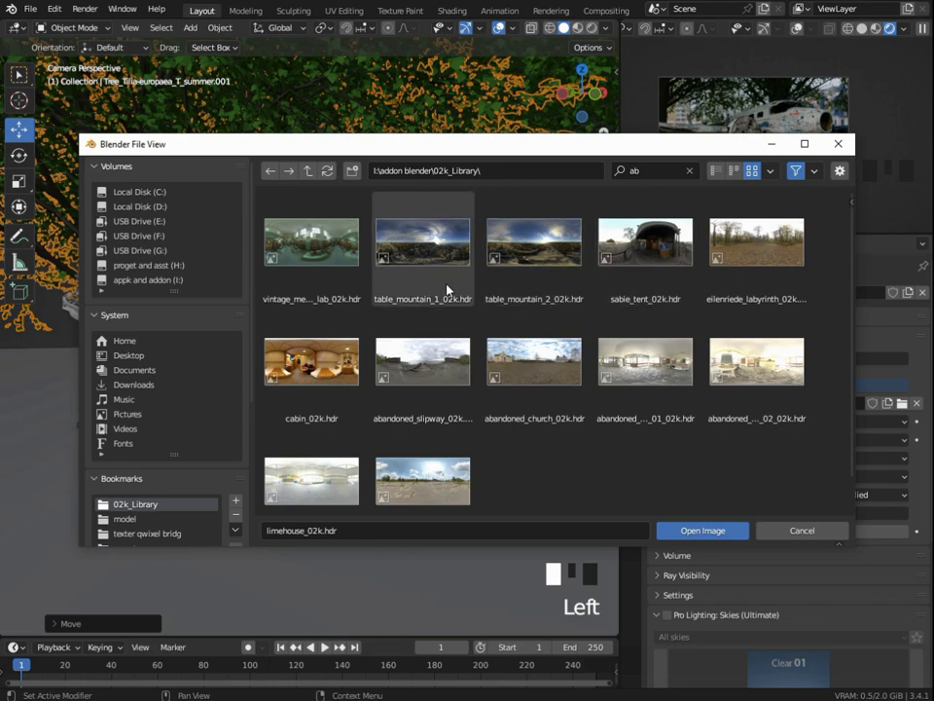
pyautogui.click(685, 531)
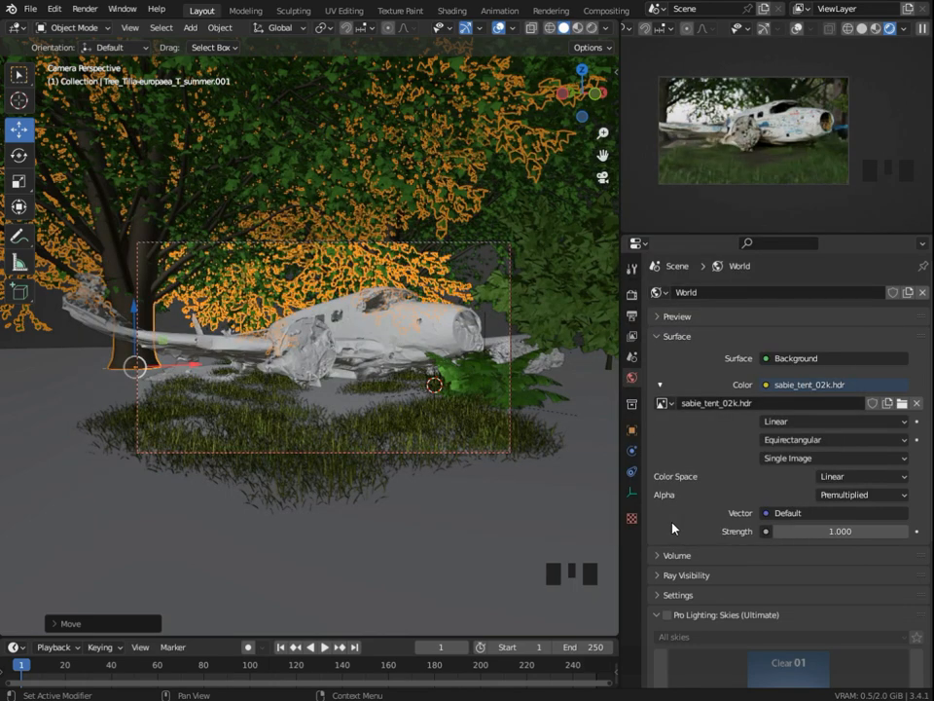
pyautogui.moveTo(677, 201); pyautogui.dragTo(761, 166, button='middle')
pyautogui.scroll(-10, 744, 155)
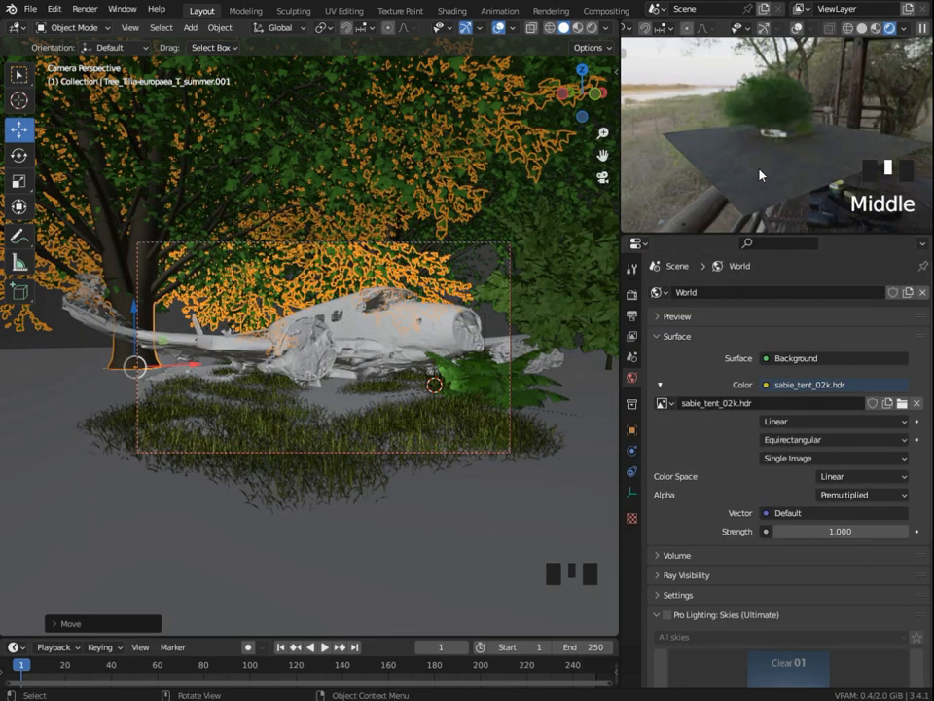
pyautogui.scroll(2, 758, 144)
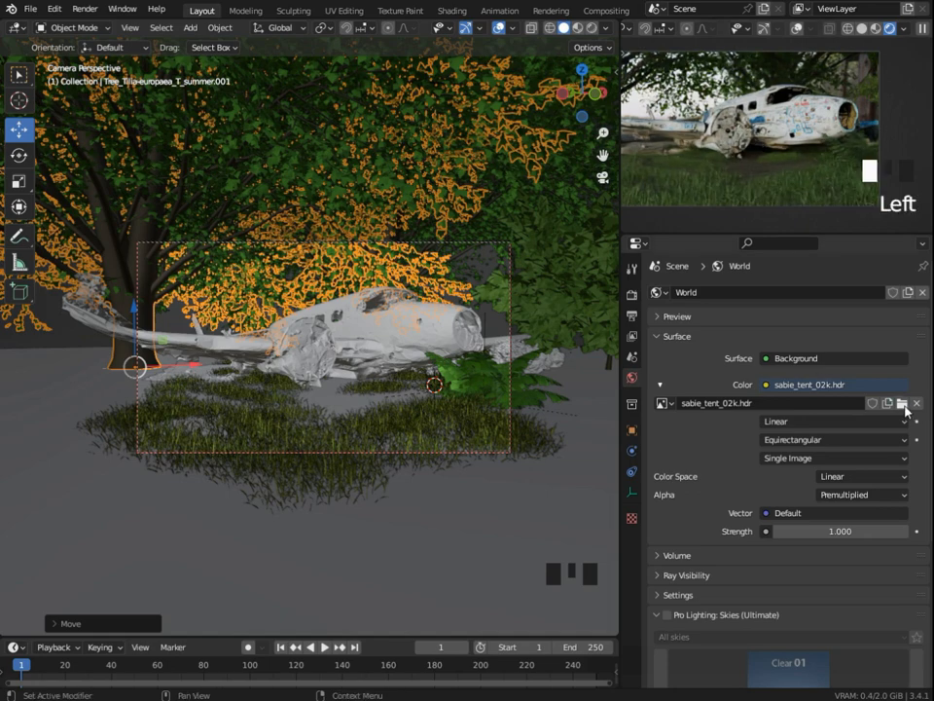
# - Load xiequ_yuan_02k.hdr as the world environment image and check it in the rendered preview
pyautogui.click(901, 403)
pyautogui.scroll(-3, 737, 419)
pyautogui.scroll(3, 737, 418)
pyautogui.click(311, 241)
pyautogui.click(687, 532)
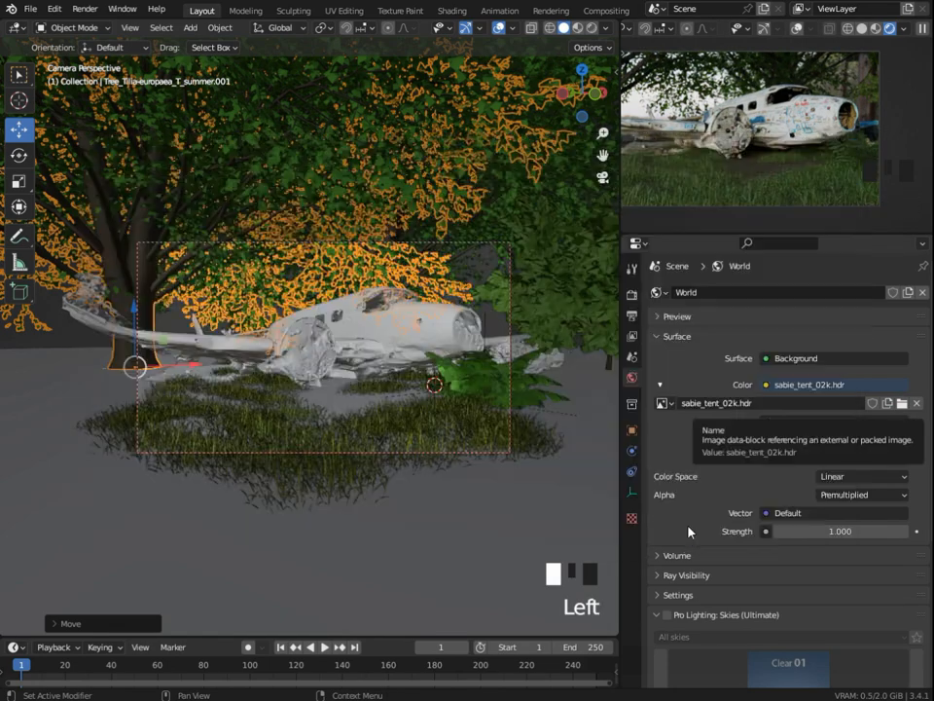
pyautogui.scroll(-1, 798, 205)
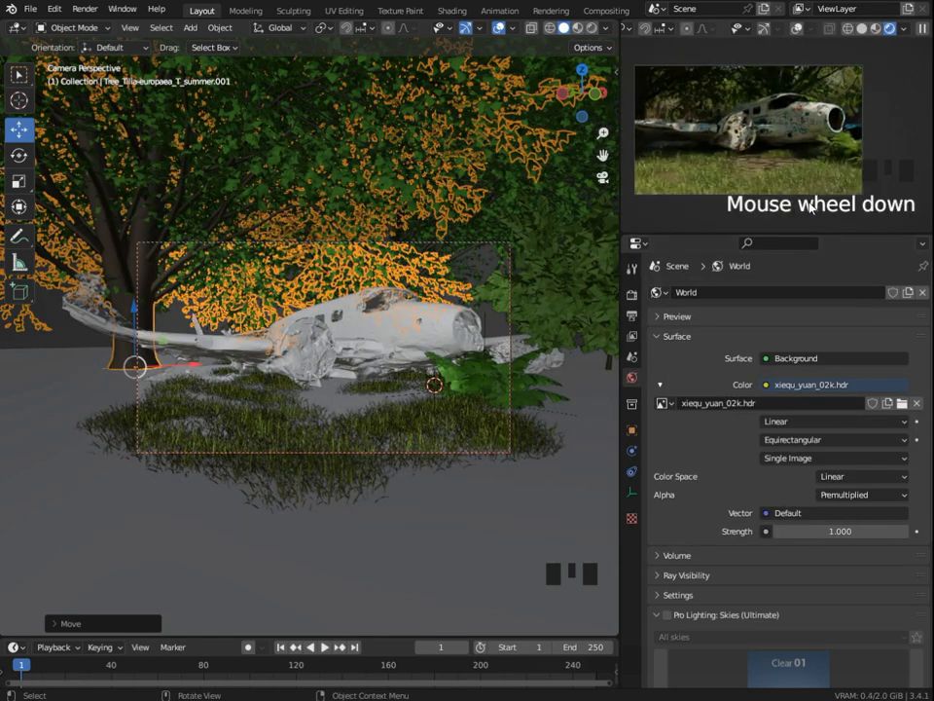
# - Open the world's shader nodes and add Texture Coordinate and Mapping nodes ahead of the environment texture
pyautogui.click(637, 243)
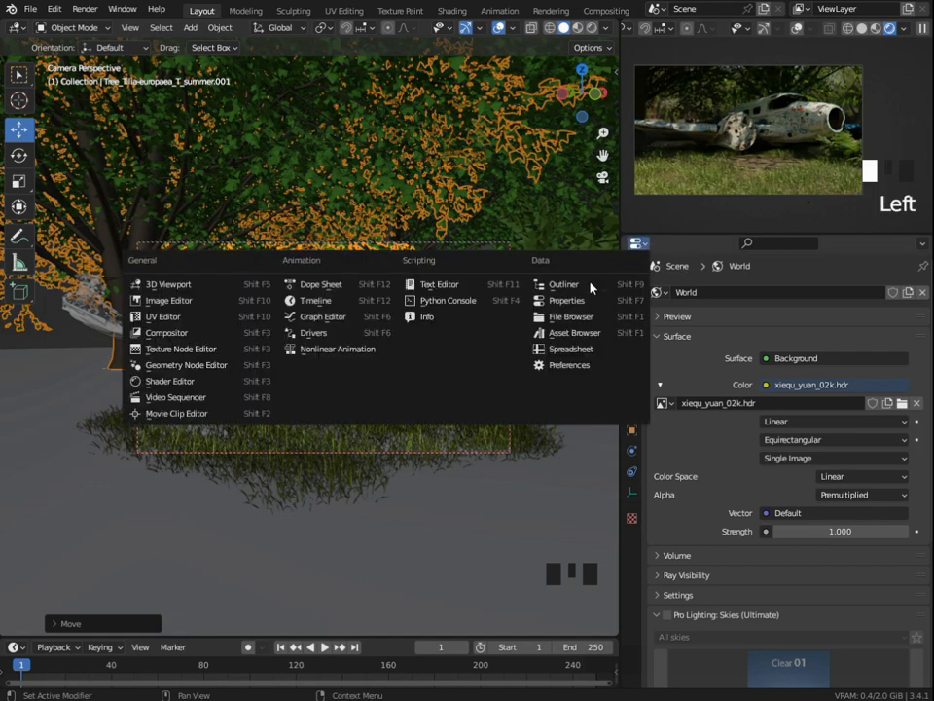
pyautogui.click(226, 381)
pyautogui.scroll(-2, 695, 463)
pyautogui.press('n')
pyautogui.scroll(4, 761, 470)
pyautogui.click(761, 470)
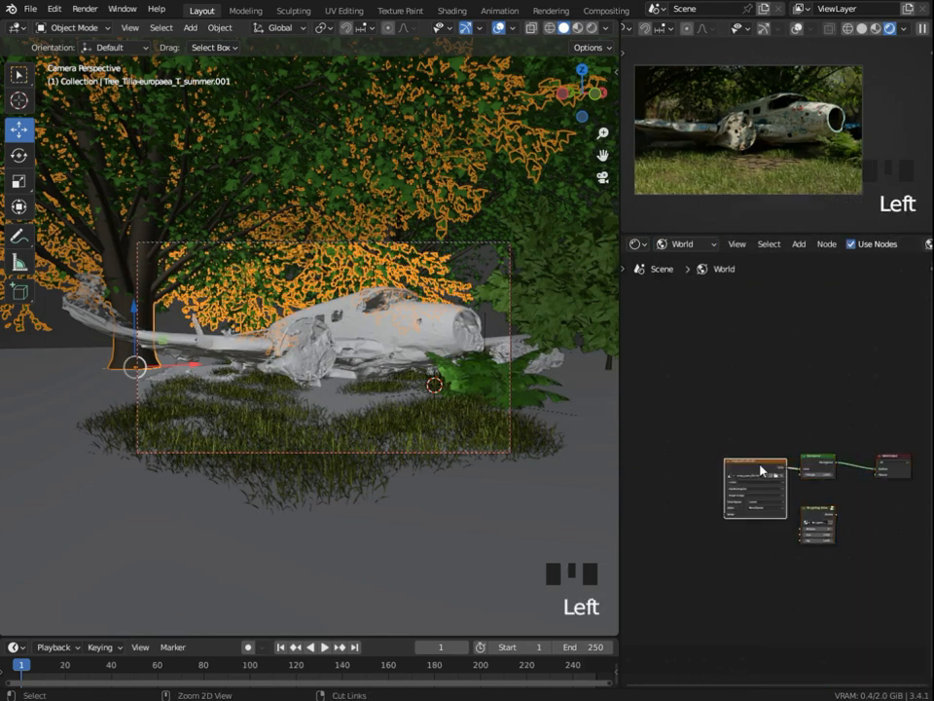
pyautogui.hotkey('ctrl', 't')
# - Rotate the HDRI environment by setting the Mapping node's Z rotation to 18.7°
pyautogui.scroll(9, 745, 500)
pyautogui.moveTo(781, 462); pyautogui.dragTo(751, 463)
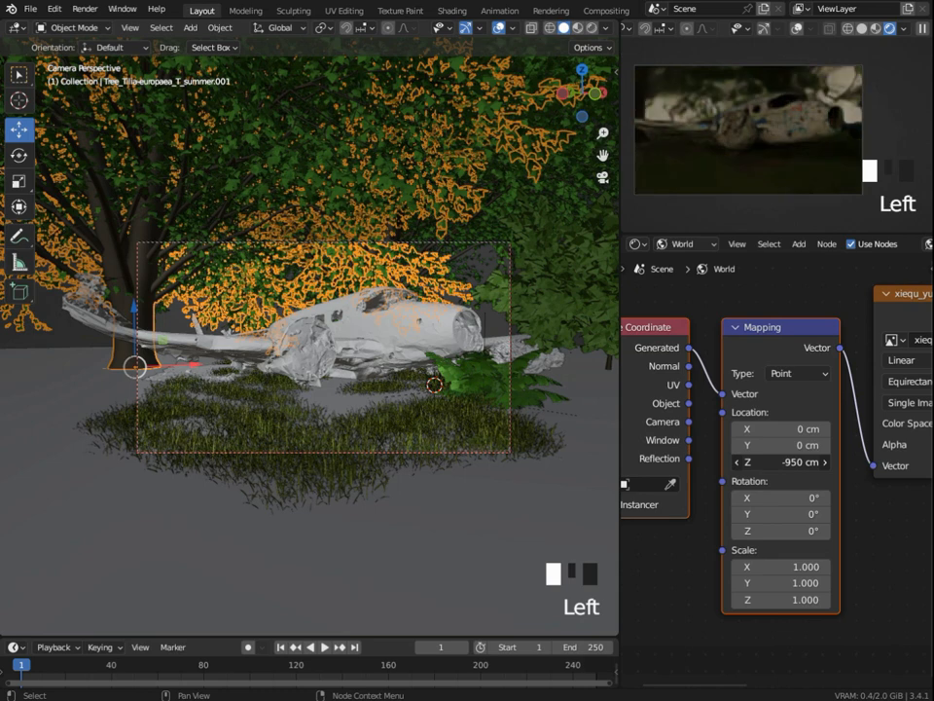
pyautogui.keyDown('shift'); pyautogui.moveTo(855, 516); pyautogui.dragTo(844, 456, button='middle'); pyautogui.keyUp('shift')
pyautogui.moveTo(784, 471); pyautogui.dragTo(765, 471)
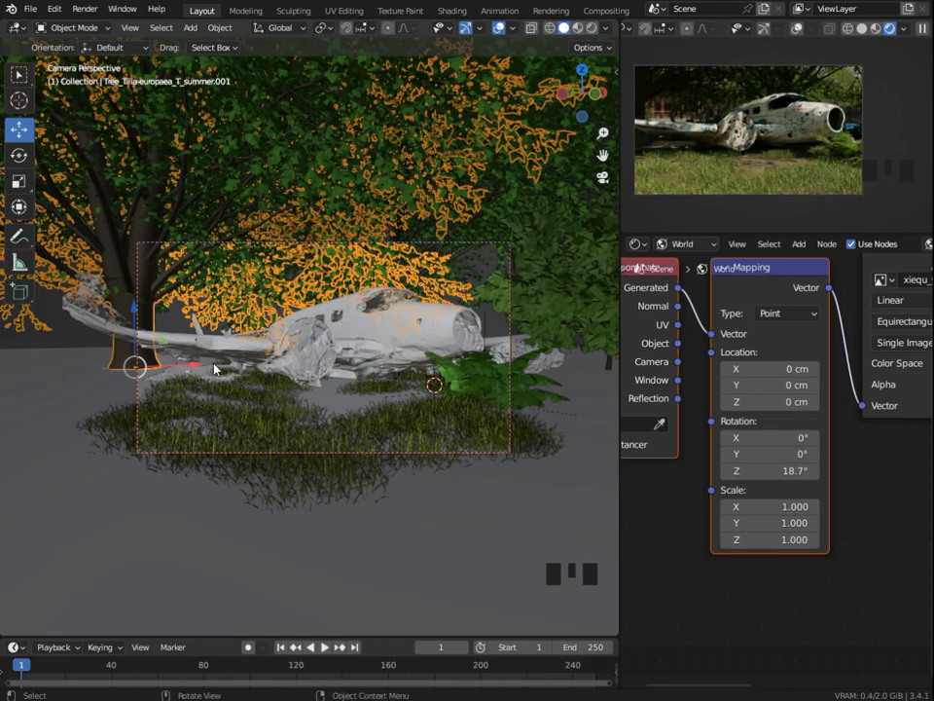
# - Shift the selected linden tree to a new place behind the aircraft's wing
pyautogui.moveTo(234, 359); pyautogui.dragTo(265, 358)
pyautogui.moveTo(198, 334); pyautogui.dragTo(204, 361)
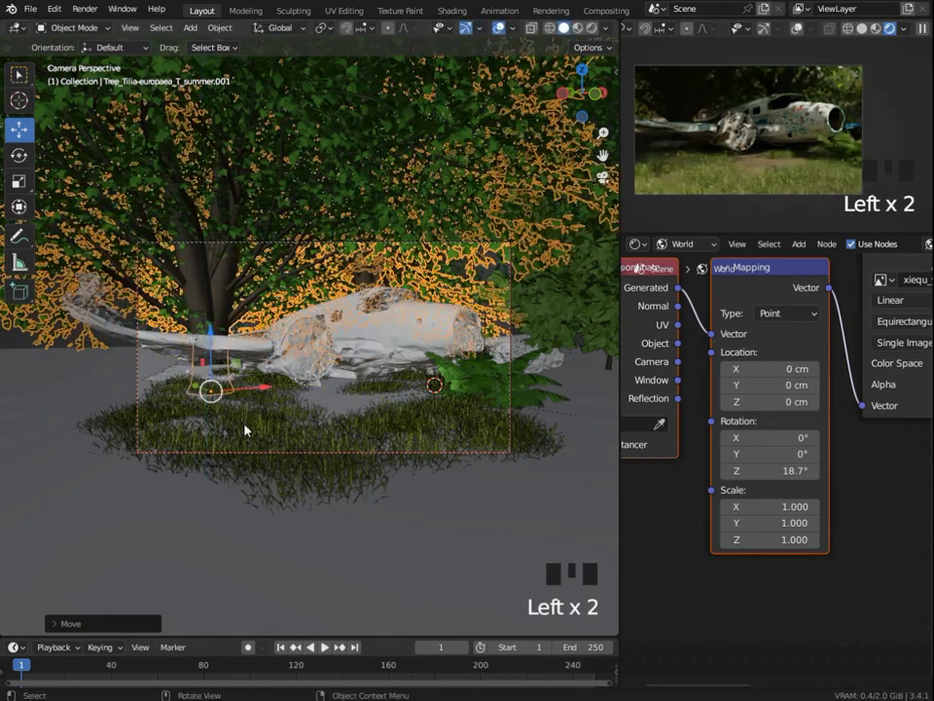
pyautogui.press('g')
pyautogui.press('y')
pyautogui.click(195, 387)
pyautogui.moveTo(156, 325); pyautogui.dragTo(157, 335)
# - Move the Tree_Tilia-europaea_T_summer.002 tree across to behind the aircraft's nose and check the rendered preview
pyautogui.click(473, 261)
pyautogui.click(439, 369)
pyautogui.moveTo(415, 356); pyautogui.dragTo(533, 357)
pyautogui.moveTo(461, 363); pyautogui.dragTo(494, 366)
pyautogui.keyDown('shift'); pyautogui.moveTo(672, 163); pyautogui.dragTo(682, 167, button='middle'); pyautogui.keyUp('shift')
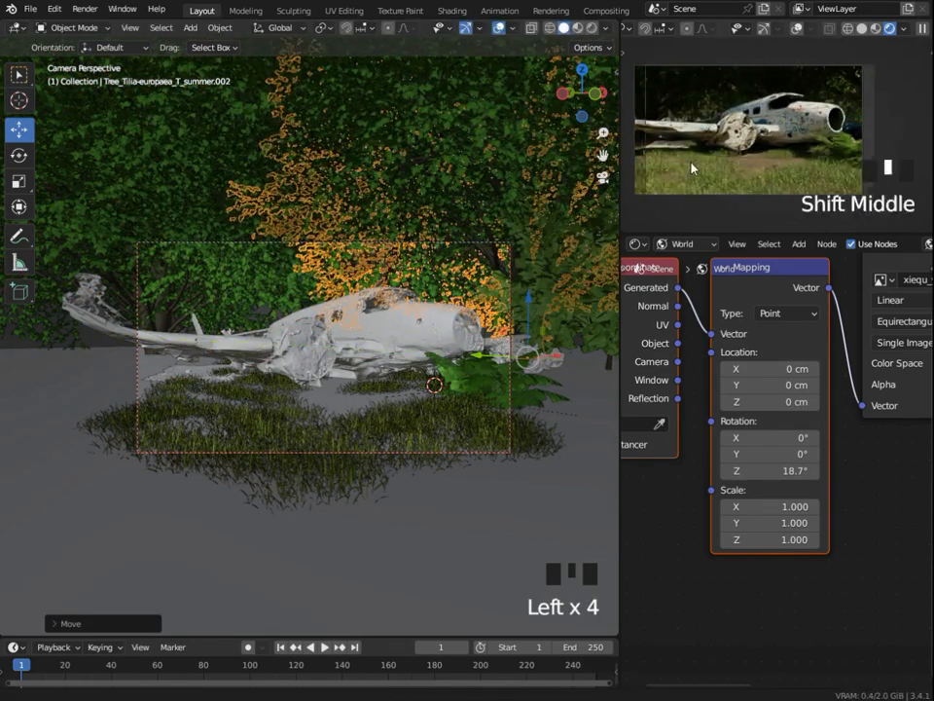
pyautogui.scroll(3, 682, 167)
pyautogui.scroll(-2, 717, 131)
# - Leave the camera view and reposition another tree in the group behind the aircraft
pyautogui.click(300, 289)
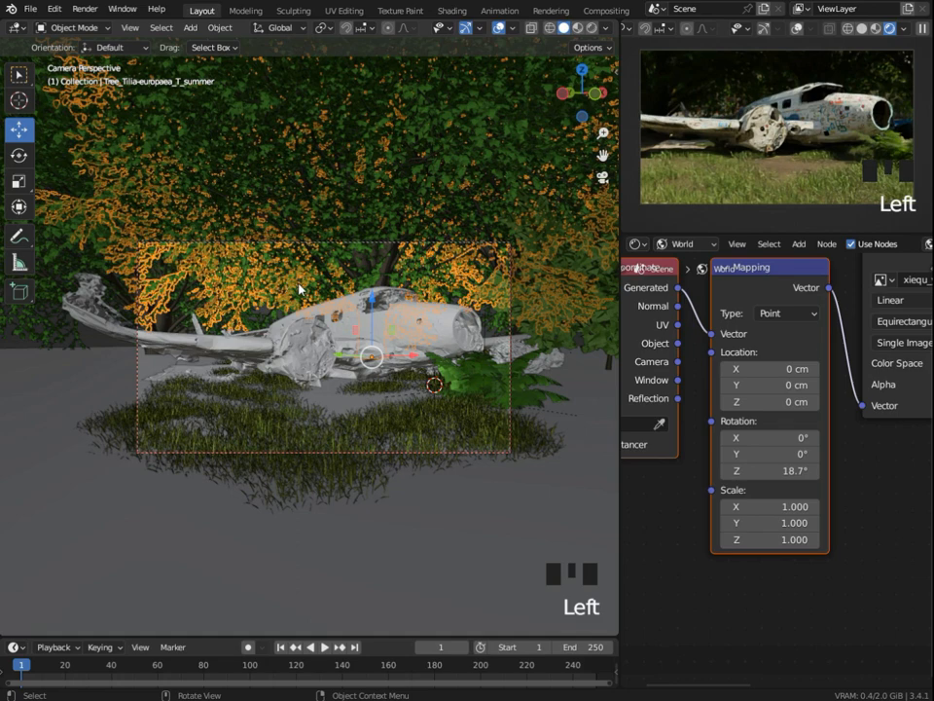
pyautogui.click(233, 243)
pyautogui.moveTo(312, 238); pyautogui.dragTo(346, 383, button='middle')
pyautogui.scroll(-8, 273, 210)
pyautogui.click(347, 384)
pyautogui.moveTo(292, 453); pyautogui.dragTo(229, 486)
pyautogui.click(795, 28)
pyautogui.moveTo(235, 402); pyautogui.dragTo(237, 422)
pyautogui.scroll(-3, 394, 344)
# - Duplicate a linden tree and place the copy beside the existing trees to enclose the clearing
pyautogui.moveTo(395, 344); pyautogui.dragTo(294, 359, button='middle')
pyautogui.hotkey('shift', 'd')
pyautogui.rightClick(294, 359)
pyautogui.moveTo(175, 368); pyautogui.dragTo(351, 385)
pyautogui.moveTo(350, 385); pyautogui.dragTo(397, 382, button='middle')
pyautogui.moveTo(309, 298); pyautogui.dragTo(297, 292)
pyautogui.scroll(-1, 372, 360)
pyautogui.moveTo(372, 360); pyautogui.dragTo(401, 363, button='middle')
pyautogui.moveTo(279, 289); pyautogui.dragTo(333, 314)
pyautogui.moveTo(356, 354); pyautogui.dragTo(338, 379)
pyautogui.scroll(2, 337, 377)
pyautogui.moveTo(338, 378); pyautogui.dragTo(218, 362, button='middle')
pyautogui.moveTo(258, 364)
pyautogui.mouseDown()
pyautogui.moveTo(243, 361)
pyautogui.moveTo(260, 363)
pyautogui.mouseUp()
# - Duplicate a tree again and position the copy on the open ground near the camera
pyautogui.hotkey('shift', 'd')
pyautogui.moveTo(293, 372); pyautogui.dragTo(261, 402, button='middle')
pyautogui.moveTo(242, 271); pyautogui.dragTo(166, 372)
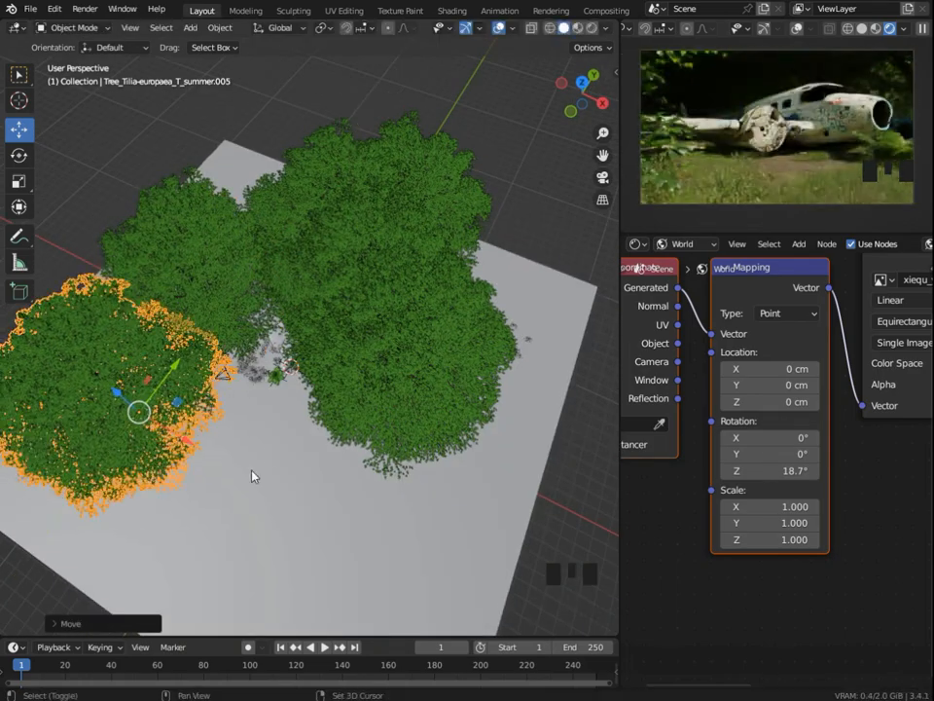
pyautogui.moveTo(231, 479); pyautogui.dragTo(233, 480)
pyautogui.moveTo(186, 441); pyautogui.dragTo(291, 501)
pyautogui.moveTo(275, 428)
pyautogui.mouseDown()
pyautogui.moveTo(254, 460)
pyautogui.moveTo(274, 428)
pyautogui.mouseUp()
pyautogui.moveTo(309, 491); pyautogui.dragTo(322, 507)
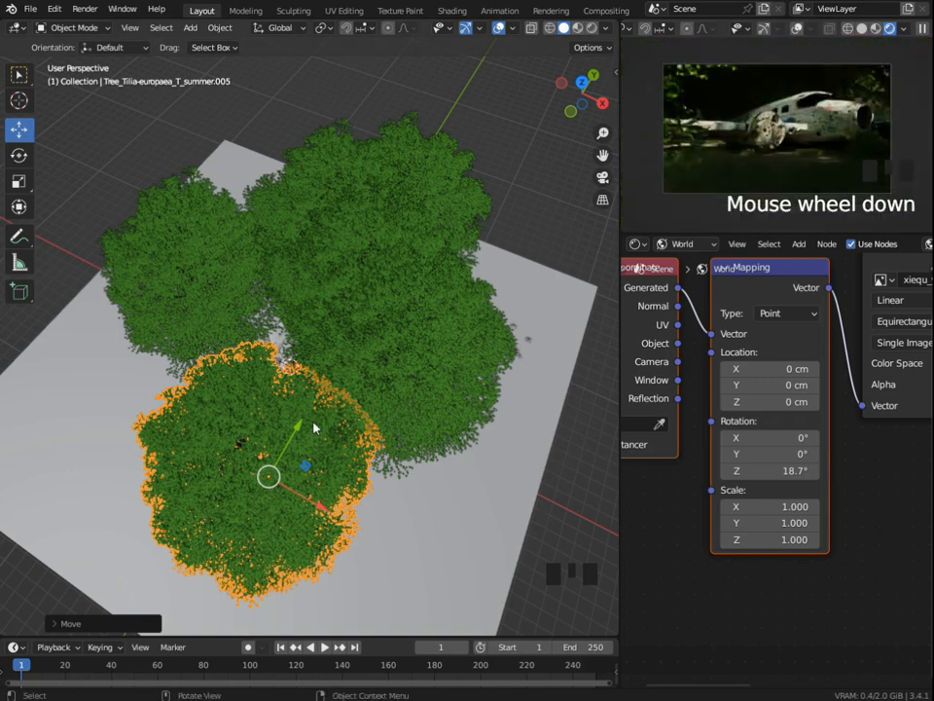
# - Try other tree positions around the clearing and delete the surplus tree
pyautogui.moveTo(316, 428); pyautogui.dragTo(416, 391, button='middle')
pyautogui.moveTo(416, 390); pyautogui.dragTo(413, 413)
pyautogui.moveTo(453, 444); pyautogui.dragTo(459, 475)
pyautogui.moveTo(477, 431); pyautogui.dragTo(407, 450)
pyautogui.moveTo(361, 423); pyautogui.dragTo(362, 457)
pyautogui.moveTo(363, 457); pyautogui.dragTo(428, 465, button='middle')
pyautogui.moveTo(365, 434); pyautogui.dragTo(399, 452)
pyautogui.moveTo(457, 442); pyautogui.dragTo(465, 425)
pyautogui.moveTo(476, 500); pyautogui.dragTo(478, 441, button='middle')
pyautogui.press('x')
pyautogui.click(505, 441)
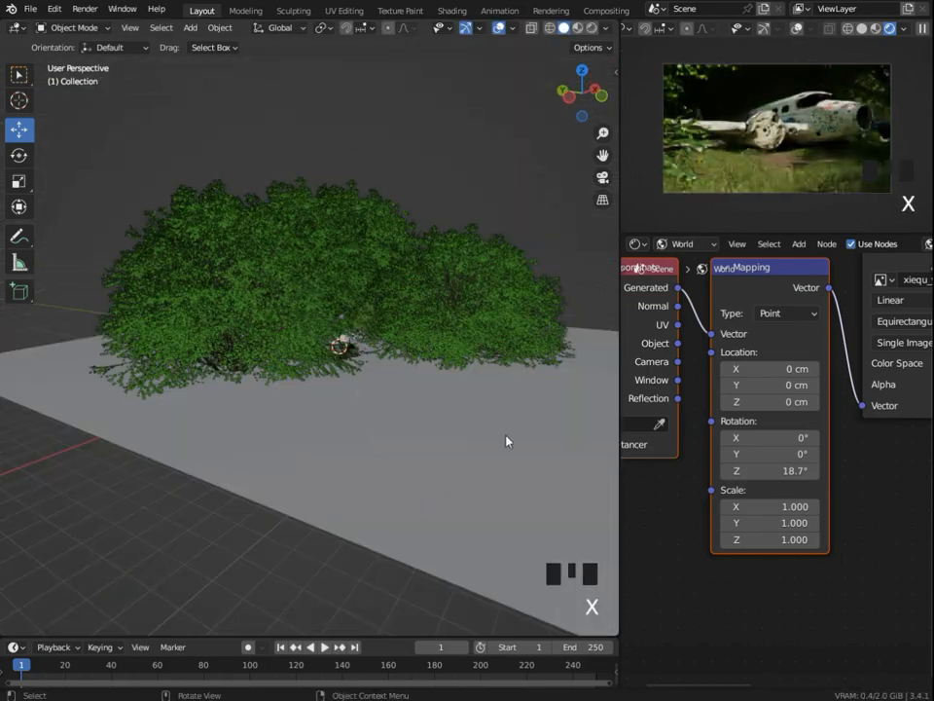
# - Duplicate one more linden tree and move the copy to the open side of the clearing
pyautogui.moveTo(494, 361); pyautogui.dragTo(440, 418, button='middle')
pyautogui.hotkey('shift', 'd')
pyautogui.moveTo(407, 428); pyautogui.dragTo(360, 464)
pyautogui.moveTo(394, 473); pyautogui.dragTo(426, 441, button='middle')
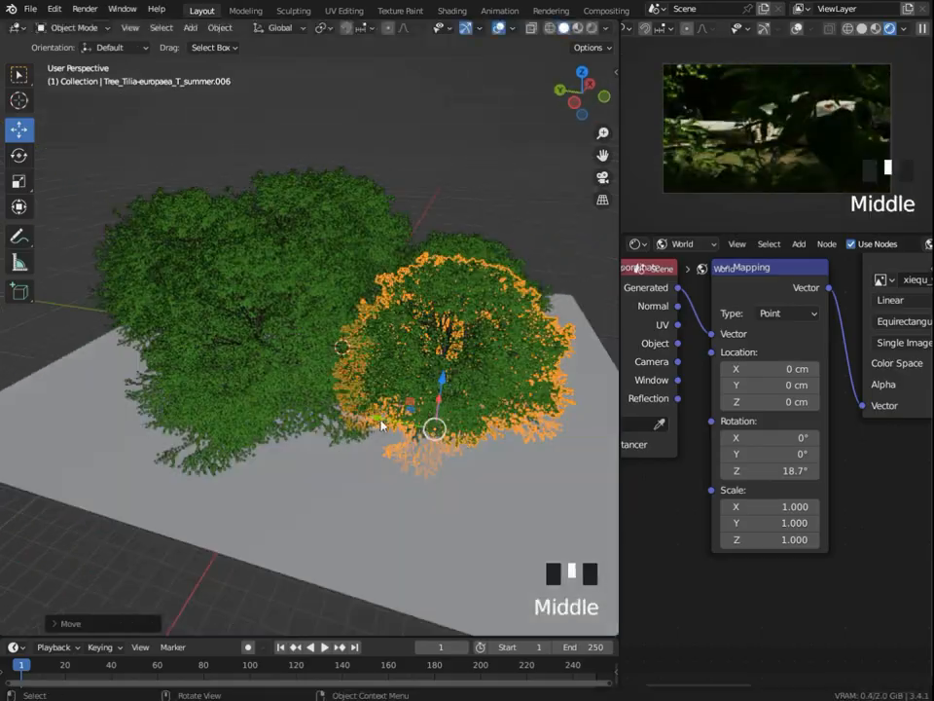
pyautogui.moveTo(379, 421); pyautogui.dragTo(444, 432)
pyautogui.scroll(3, 340, 400)
pyautogui.moveTo(491, 441); pyautogui.dragTo(515, 404, button='middle')
pyautogui.moveTo(514, 405); pyautogui.dragTo(519, 315)
pyautogui.moveTo(505, 330); pyautogui.dragTo(489, 350, button='middle')
pyautogui.moveTo(523, 310); pyautogui.dragTo(526, 297)
# - Fine-tune the new tree's position around the aircraft and check the framing through the camera
pyautogui.scroll(-3, 476, 349)
pyautogui.moveTo(476, 348)
pyautogui.mouseDown(button='middle')
pyautogui.moveTo(483, 381)
pyautogui.moveTo(475, 341)
pyautogui.mouseUp(button='middle')
pyautogui.moveTo(475, 340); pyautogui.dragTo(486, 367)
pyautogui.scroll(-3, 486, 367)
pyautogui.moveTo(387, 371); pyautogui.dragTo(475, 355)
pyautogui.moveTo(475, 355); pyautogui.dragTo(381, 378)
pyautogui.moveTo(419, 365); pyautogui.dragTo(443, 384, button='middle')
pyautogui.scroll(2, 448, 390)
pyautogui.press('KP_0')
pyautogui.scroll(2, 447, 390)
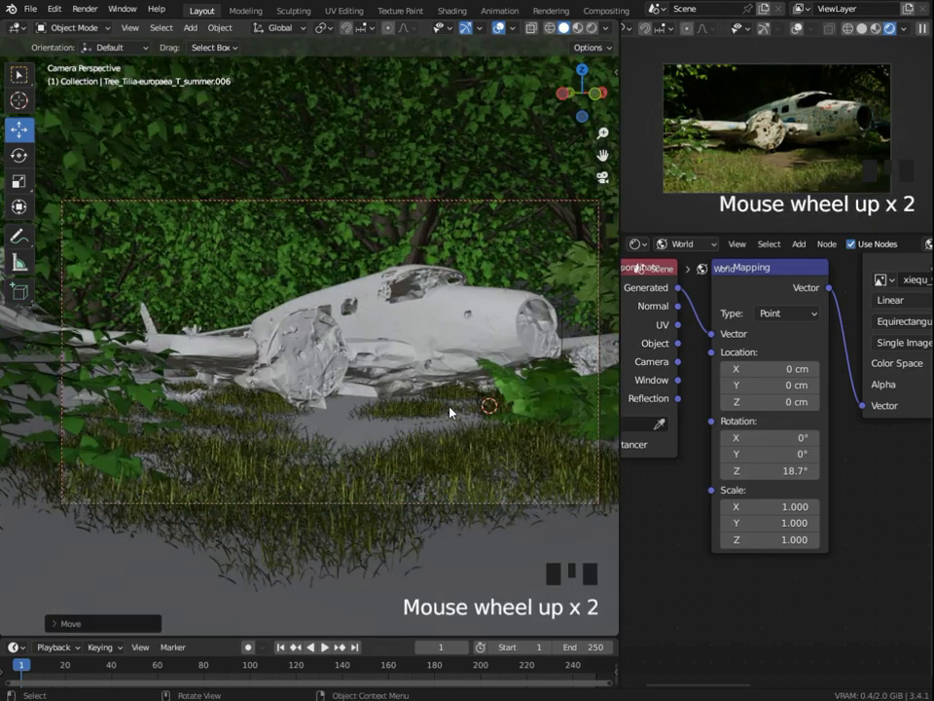
# - Isolate the crashed aircraft in the rendered preview and frame it closely
pyautogui.scroll(-2, 449, 413)
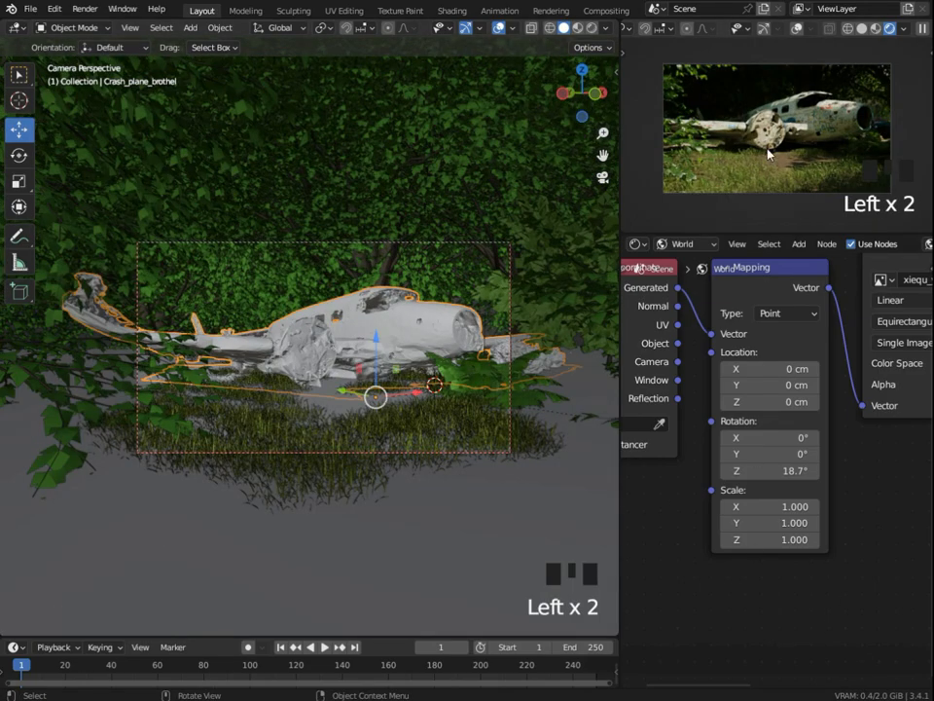
pyautogui.moveTo(724, 160)
pyautogui.mouseDown(button='middle')
pyautogui.moveTo(778, 197)
pyautogui.moveTo(720, 170)
pyautogui.mouseUp(button='middle')
pyautogui.scroll(3, 778, 198)
pyautogui.scroll(1, 644, 229)
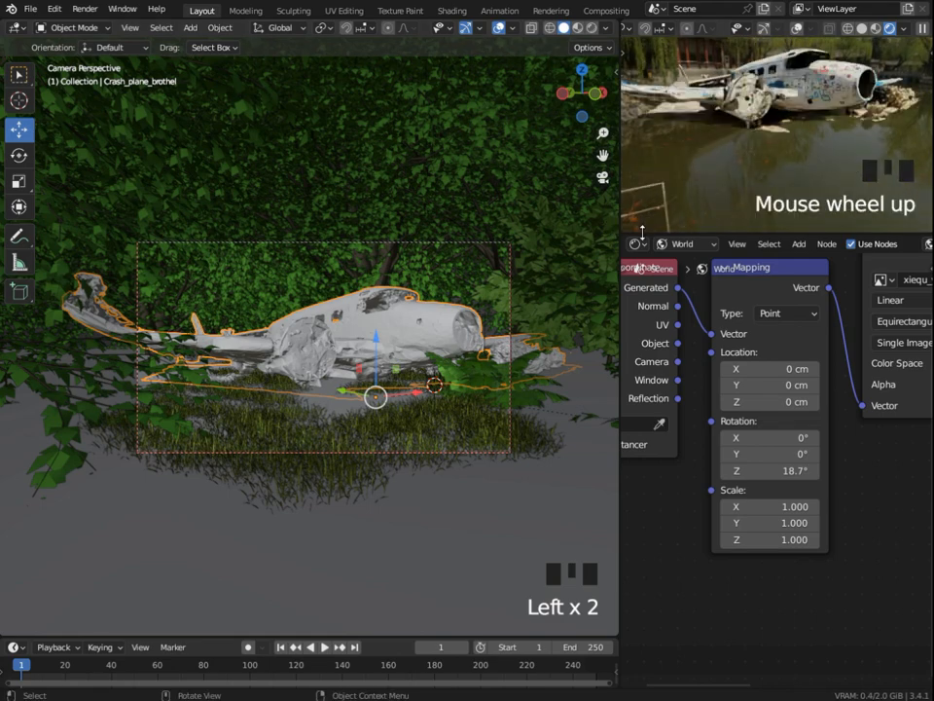
pyautogui.scroll(11, 651, 253)
# - Enable Transparent in the render settings' Film options to hide the HDRI background
pyautogui.click(636, 245)
pyautogui.click(568, 303)
pyautogui.scroll(-5, 695, 477)
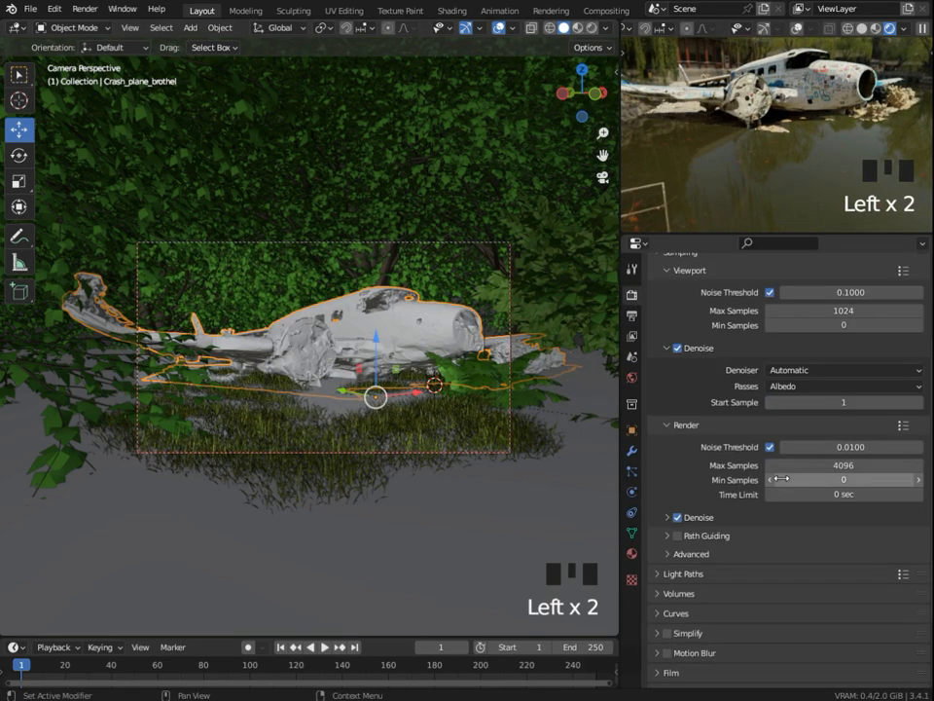
pyautogui.click(695, 577)
pyautogui.scroll(2, 779, 136)
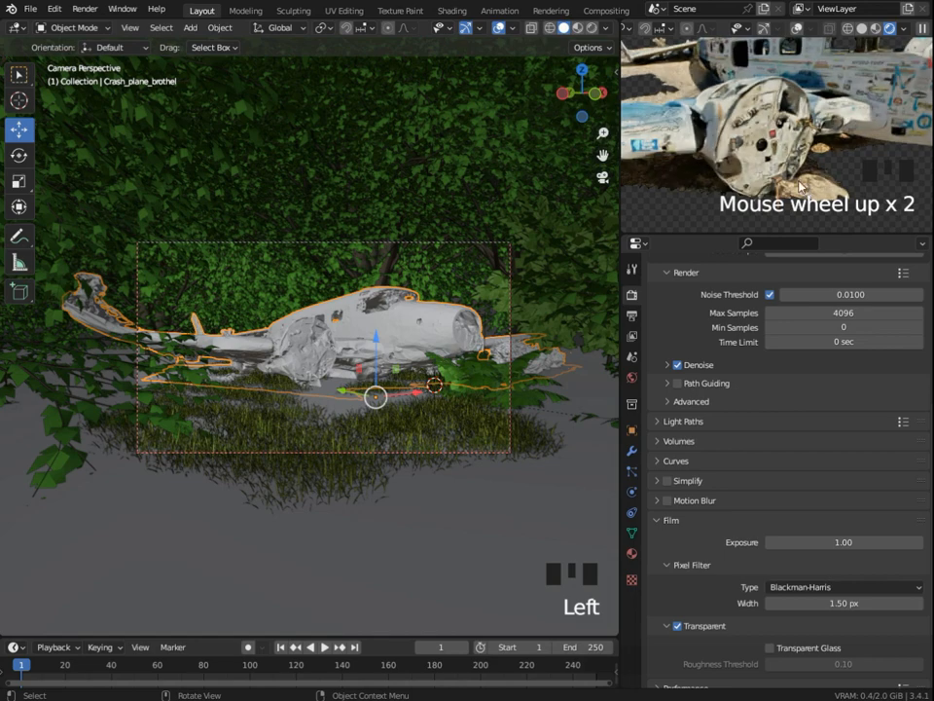
# - Open the nodes of the aircraft's Crash_plane_brothel_Material_u1_v2 material and frame the fuselage in the preview
pyautogui.click(17, 28)
pyautogui.click(58, 158)
pyautogui.click(297, 233)
pyautogui.scroll(1, 392, 345)
pyautogui.keyDown('shift'); pyautogui.moveTo(778, 155); pyautogui.dragTo(769, 194, button='middle'); pyautogui.keyUp('shift')
pyautogui.scroll(-1, 813, 185)
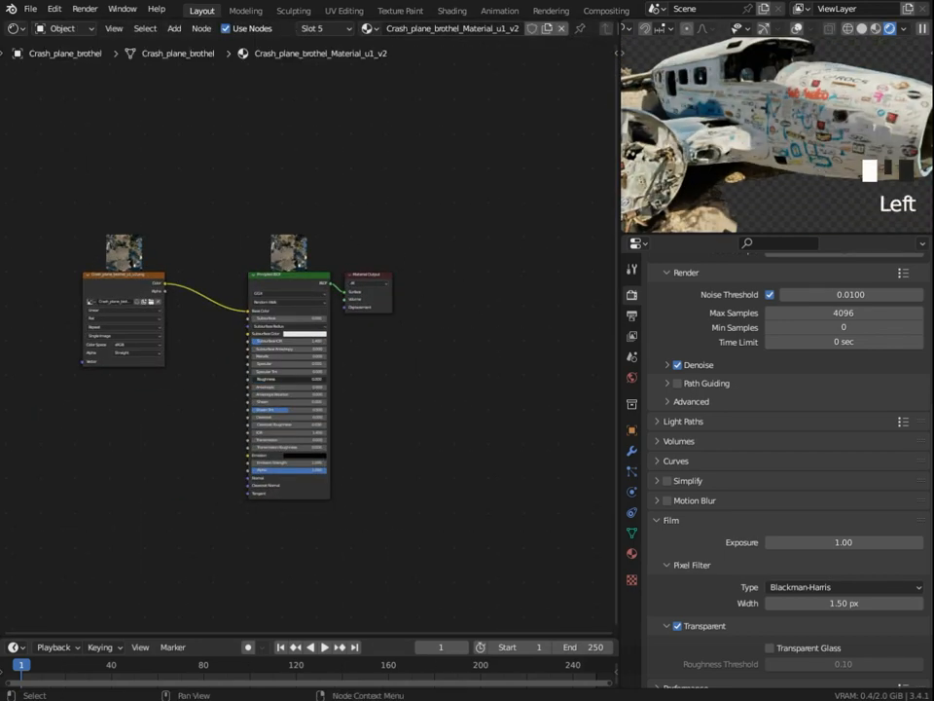
# - Duplicate the Principled BSDF node and load a PBR texture set onto the copy with Principled Texture Setup
pyautogui.moveTo(314, 284); pyautogui.dragTo(257, 222, button='middle')
pyautogui.hotkey('shift', 'd')
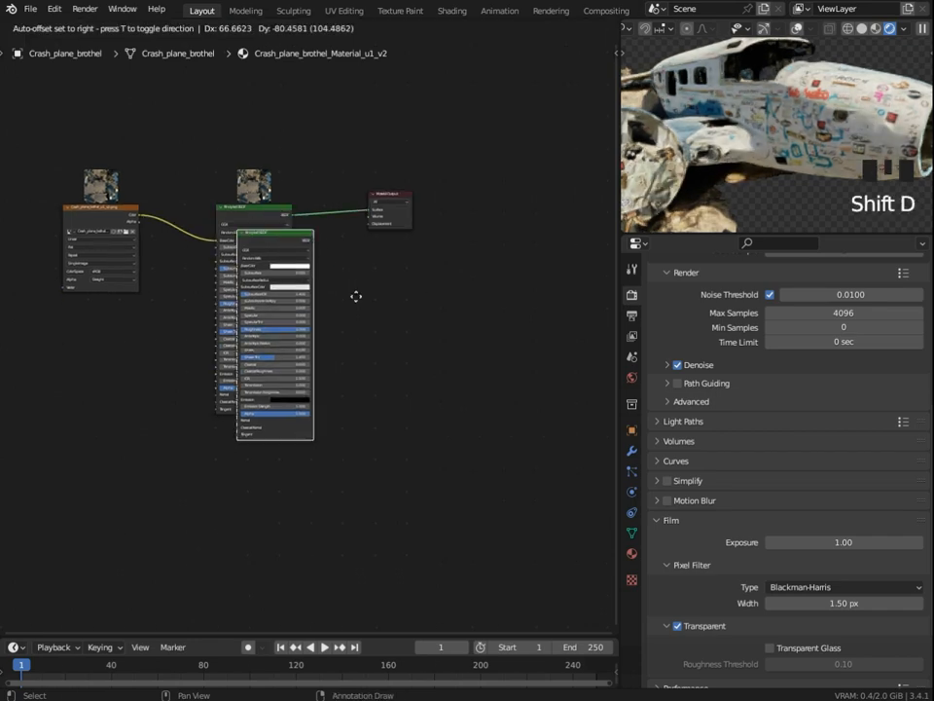
pyautogui.click(374, 385)
pyautogui.hotkey('ctrl', 'shift', 't')
pyautogui.keyDown('shift'); pyautogui.click(535, 248); pyautogui.keyUp('shift')
pyautogui.click(702, 530)
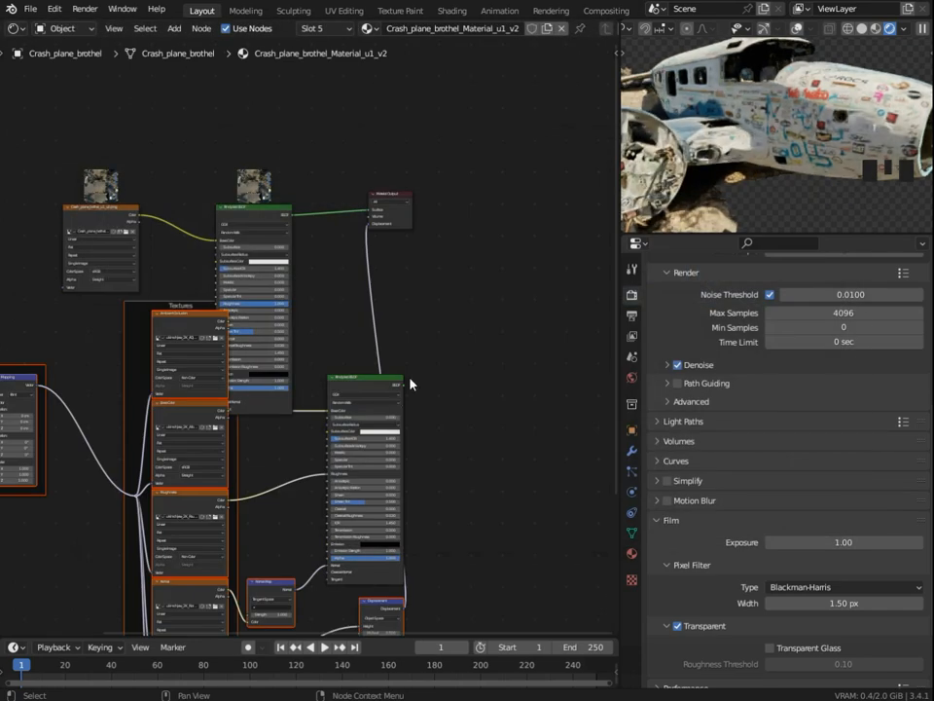
# - Arrange the new texture setup nodes clear of the original shader nodes
pyautogui.scroll(-5, 370, 389)
pyautogui.moveTo(304, 406); pyautogui.dragTo(306, 406)
pyautogui.scroll(4, 297, 401)
pyautogui.scroll(-6, 243, 372)
pyautogui.moveTo(46, 338); pyautogui.dragTo(226, 586)
pyautogui.moveTo(225, 514); pyautogui.dragTo(82, 564)
# - Blend the two Principled BSDF nodes with a Mix Shader and move the Material Output farther from them
pyautogui.scroll(6, 278, 395)
pyautogui.keyDown('ctrl'); pyautogui.keyDown('shift'); pyautogui.moveTo(279, 400); pyautogui.dragTo(330, 422, button='right'); pyautogui.keyUp('shift'); pyautogui.keyUp('ctrl')
pyautogui.scroll(1, 403, 231)
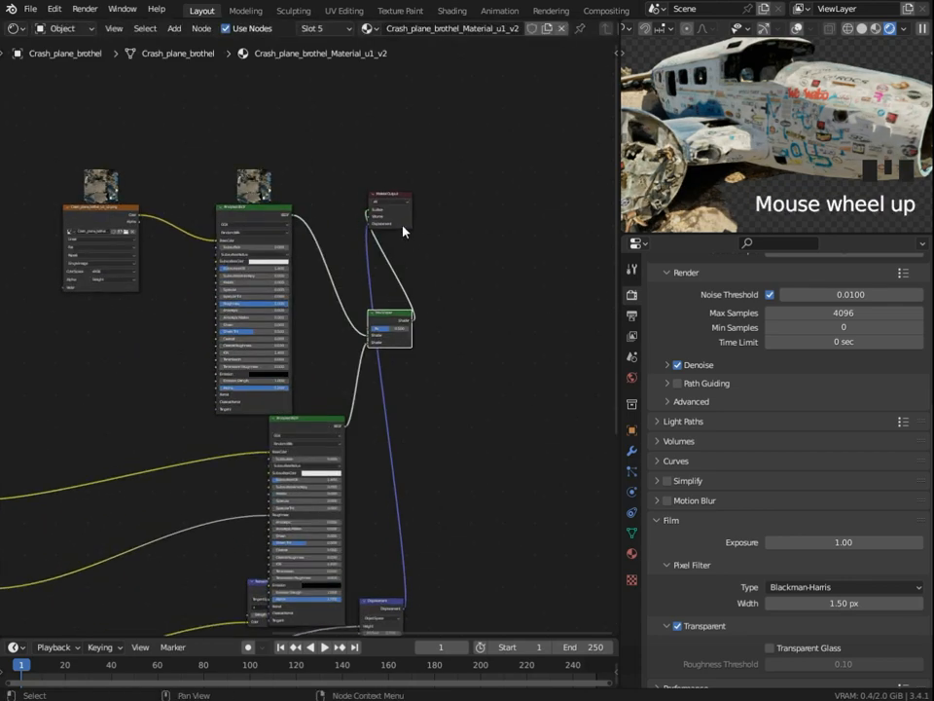
pyautogui.moveTo(407, 232); pyautogui.dragTo(559, 284)
pyautogui.scroll(3, 438, 377)
# - Set the Mix Shader's factor to 0.883 while inspecting the aircraft surface in the rendered preview
pyautogui.moveTo(430, 325)
pyautogui.mouseDown()
pyautogui.moveTo(397, 325)
pyautogui.moveTo(459, 325)
pyautogui.moveTo(442, 325)
pyautogui.mouseUp()
pyautogui.moveTo(447, 325); pyautogui.dragTo(452, 327)
pyautogui.scroll(-3, 782, 154)
pyautogui.moveTo(782, 154); pyautogui.dragTo(752, 169, button='middle')
pyautogui.scroll(3, 752, 170)
pyautogui.moveTo(444, 328)
pyautogui.mouseDown()
pyautogui.moveTo(460, 328)
pyautogui.moveTo(444, 328)
pyautogui.moveTo(452, 328)
pyautogui.mouseUp()
pyautogui.moveTo(759, 160); pyautogui.dragTo(914, 190, button='middle')
pyautogui.scroll(3, 726, 176)
pyautogui.scroll(-2, 670, 177)
pyautogui.moveTo(914, 191); pyautogui.dragTo(914, 191)
pyautogui.scroll(-2, 749, 175)
pyautogui.moveTo(749, 176); pyautogui.dragTo(715, 168, button='middle')
# - Browse the aircraft's material slots, view the u2_v2 material and return to u1_v2
pyautogui.click(634, 554)
pyautogui.scroll(5, 827, 366)
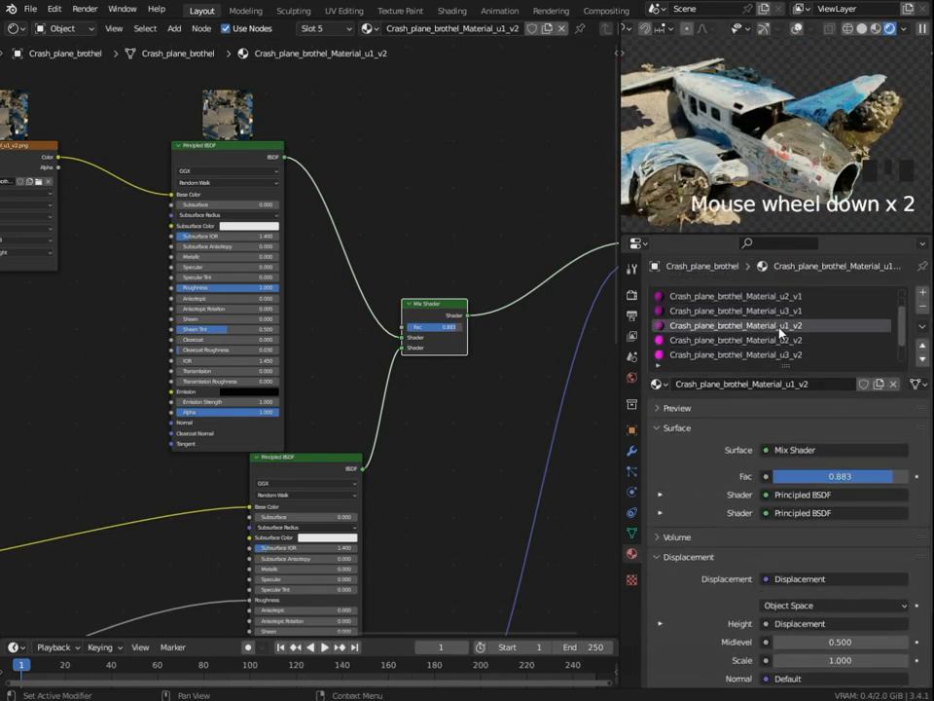
pyautogui.scroll(2, 808, 357)
pyautogui.scroll(-3, 808, 357)
pyautogui.click(770, 329)
pyautogui.click(768, 329)
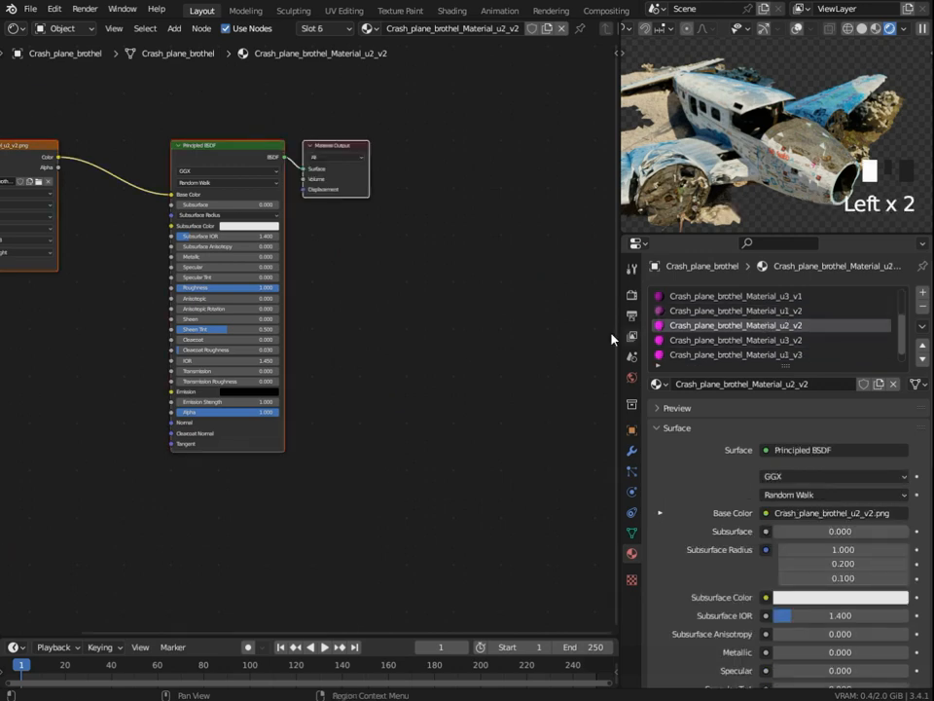
pyautogui.click(739, 312)
# - Add a ColorRamp node and connect its color output to the Mix Shader's factor
pyautogui.scroll(-2, 229, 165)
pyautogui.moveTo(228, 165); pyautogui.dragTo(326, 251, button='middle')
pyautogui.moveTo(326, 251); pyautogui.dragTo(165, 183)
pyautogui.click(146, 252)
pyautogui.scroll(2, 304, 331)
pyautogui.click(477, 385)
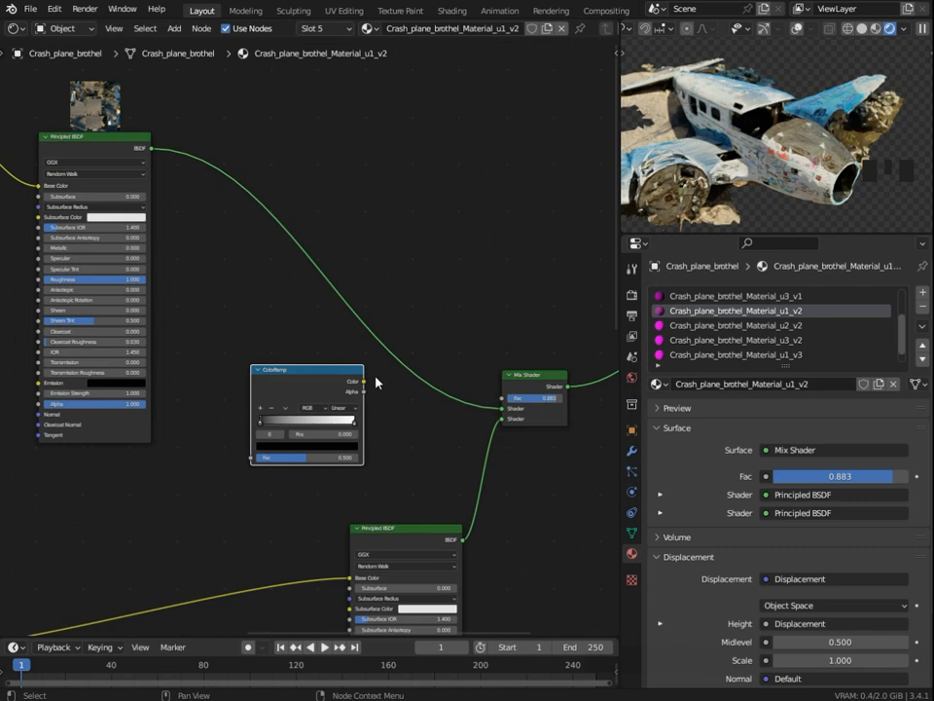
pyautogui.scroll(7, 369, 427)
# - Tighten the ColorRamp by moving the black stop inward and the white stop to about 0.591, checking the fuselage nose
pyautogui.moveTo(244, 441); pyautogui.dragTo(296, 443)
pyautogui.moveTo(367, 443); pyautogui.dragTo(330, 443)
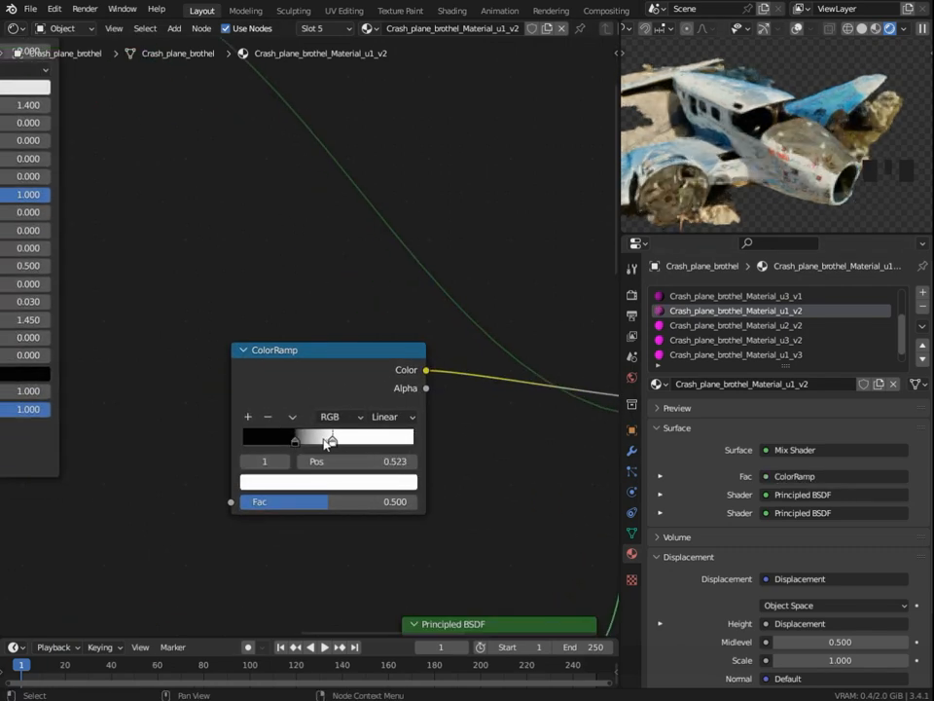
pyautogui.scroll(4, 707, 220)
pyautogui.keyDown('shift'); pyautogui.moveTo(707, 220); pyautogui.dragTo(779, 170, button='middle'); pyautogui.keyUp('shift')
pyautogui.scroll(3, 774, 175)
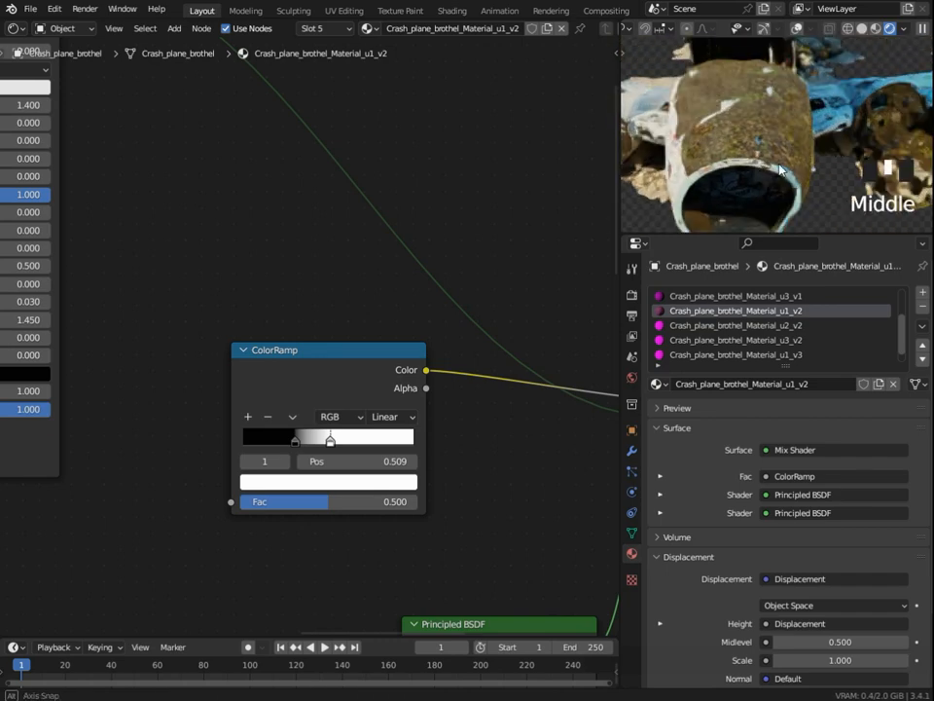
pyautogui.moveTo(332, 443); pyautogui.dragTo(348, 442)
# - Delete the image texture nodes of the added PBR texture setup
pyautogui.scroll(-10, 434, 416)
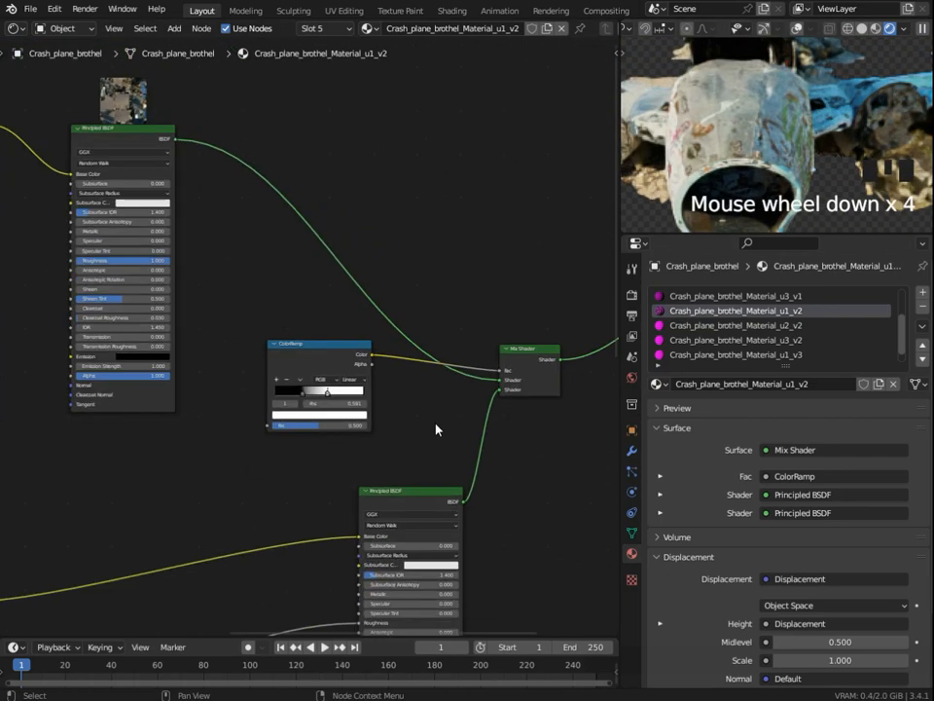
pyautogui.moveTo(302, 482); pyautogui.dragTo(372, 422, button='middle')
pyautogui.scroll(-2, 372, 421)
pyautogui.moveTo(74, 332); pyautogui.dragTo(306, 522)
pyautogui.press('Delete')
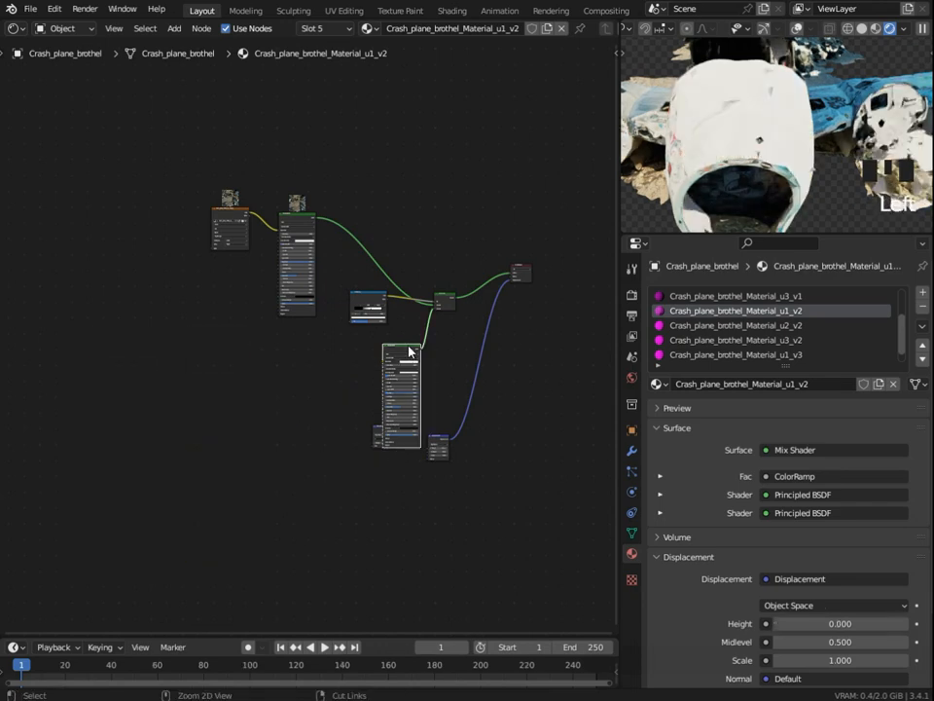
# - Start the Principled texture setup for the second Principled BSDF and browse to the texter qwixel bridg folder
pyautogui.hotkey('ctrl', 'shift', 't')
pyautogui.click(308, 171)
pyautogui.doubleClick(428, 255)
pyautogui.click(307, 170)
pyautogui.doubleClick(537, 248)
pyautogui.click(307, 170)
pyautogui.click(307, 171)
pyautogui.scroll(-3, 351, 266)
pyautogui.click(162, 537)
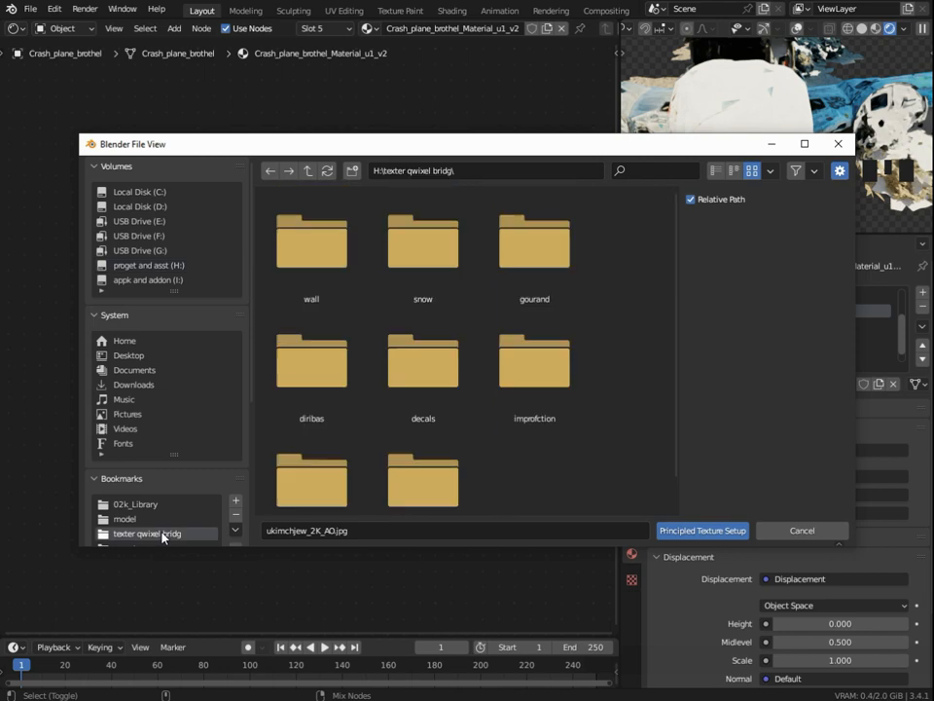
# - Preview the texture sets in the wall folder, looking for a suitable surface
pyautogui.scroll(1, 580, 440)
pyautogui.doubleClick(309, 229)
pyautogui.doubleClick(390, 277)
pyautogui.click(309, 170)
pyautogui.doubleClick(528, 255)
pyautogui.click(308, 170)
pyautogui.doubleClick(314, 242)
pyautogui.click(307, 173)
pyautogui.scroll(-1, 545, 369)
pyautogui.doubleClick(527, 360)
pyautogui.click(310, 171)
pyautogui.doubleClick(419, 352)
pyautogui.click(308, 172)
pyautogui.doubleClick(317, 353)
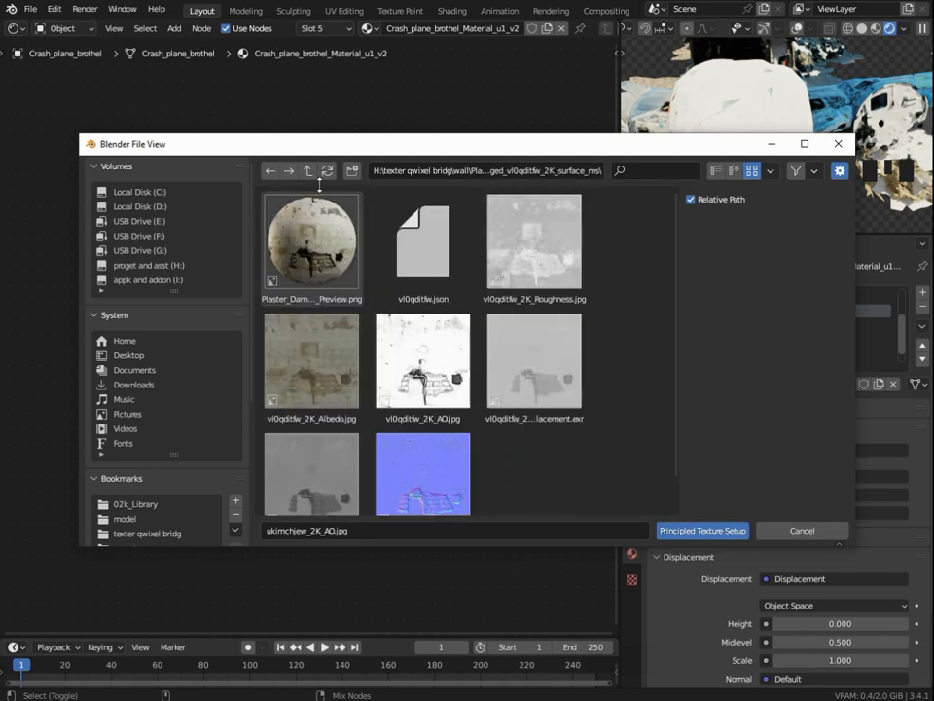
pyautogui.click(308, 171)
# - Load all the uiyidfmew_2K texture maps onto the second Principled BSDF
pyautogui.scroll(-4, 580, 444)
pyautogui.doubleClick(545, 278)
pyautogui.moveTo(599, 290); pyautogui.dragTo(554, 469)
pyautogui.click(696, 531)
# - Examine how the new texture blends on the aircraft's nose, wings and engines
pyautogui.moveTo(807, 175); pyautogui.dragTo(744, 200, button='middle')
pyautogui.scroll(4, 777, 164)
pyautogui.scroll(7, 408, 288)
pyautogui.moveTo(409, 288); pyautogui.dragTo(442, 356, button='middle')
pyautogui.scroll(-8, 766, 175)
pyautogui.scroll(1, 766, 175)
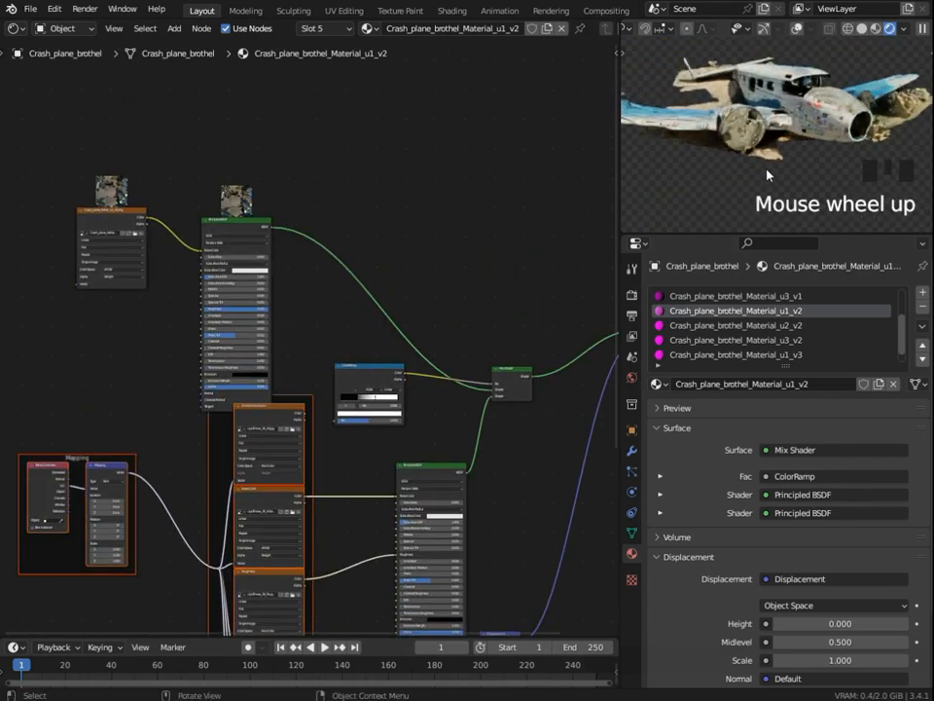
pyautogui.scroll(2, 767, 175)
pyautogui.scroll(5, 409, 503)
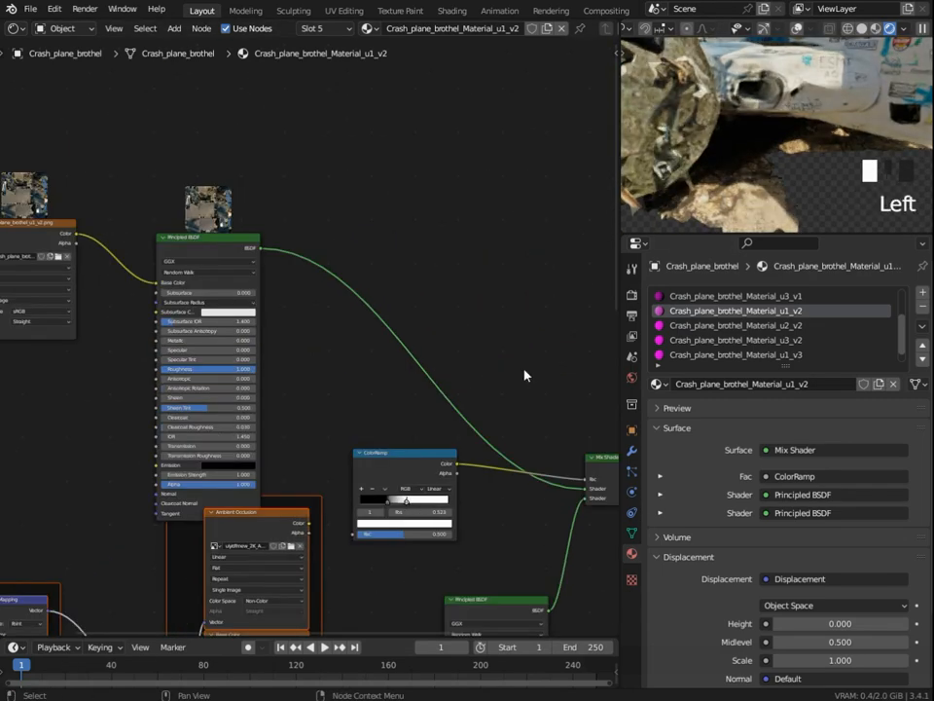
pyautogui.moveTo(779, 156); pyautogui.dragTo(769, 146, button='middle')
# - Check which aircraft parts the u2_v2 and u3_v2 materials cover by temporarily disconnecting their image textures from the base color
pyautogui.click(736, 325)
pyautogui.scroll(3, 362, 346)
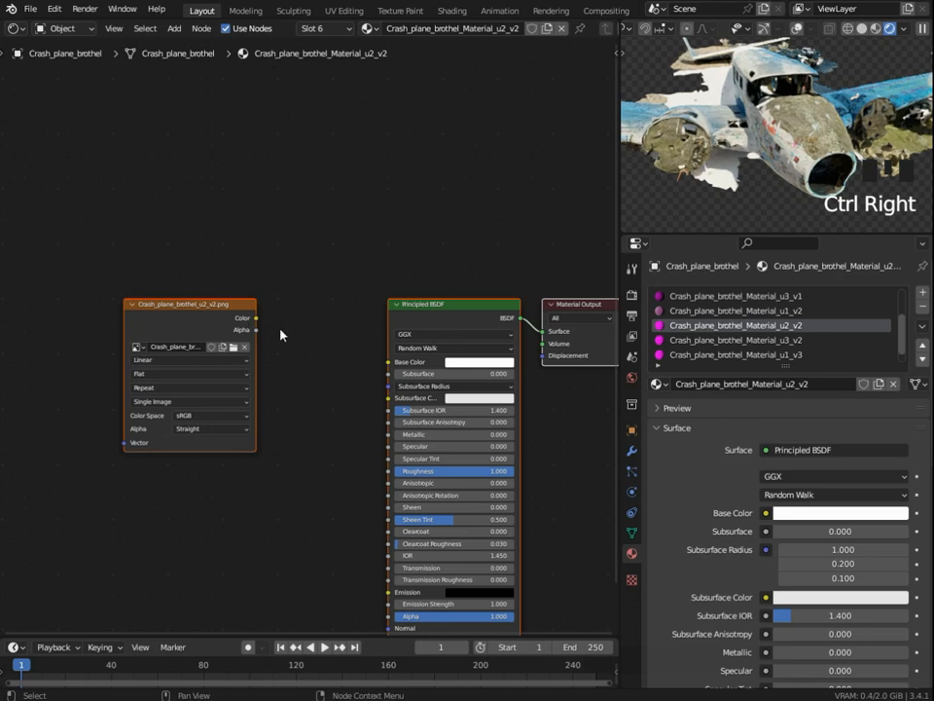
pyautogui.moveTo(386, 368); pyautogui.dragTo(389, 362)
pyautogui.keyDown('ctrl'); pyautogui.moveTo(279, 303); pyautogui.dragTo(281, 326, button='right'); pyautogui.keyUp('ctrl')
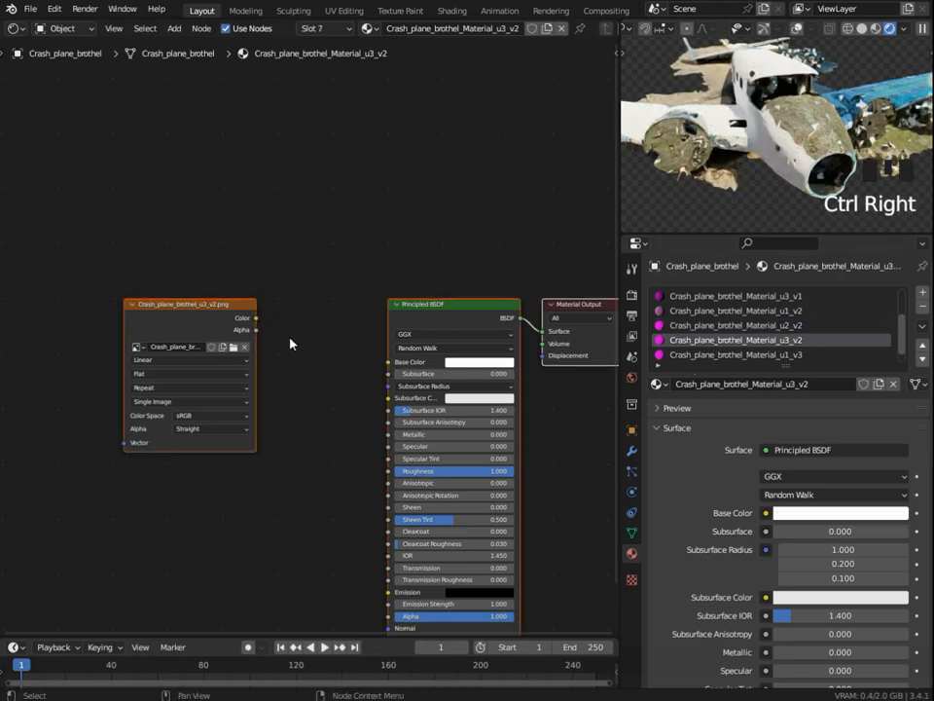
# - Duplicate the Principled BSDF in the u3_v2 material and load the uiyidfmew_2K texture maps onto the copy
pyautogui.scroll(-7, 423, 335)
pyautogui.scroll(-3, 389, 346)
pyautogui.moveTo(389, 346); pyautogui.dragTo(321, 319, button='middle')
pyautogui.hotkey('shift', 'd')
pyautogui.click(391, 531)
pyautogui.hotkey('ctrl', 'shift', 't')
pyautogui.moveTo(642, 246); pyautogui.dragTo(558, 482)
pyautogui.keyDown('ctrl'); pyautogui.click(423, 365); pyautogui.keyUp('ctrl')
pyautogui.click(702, 530)
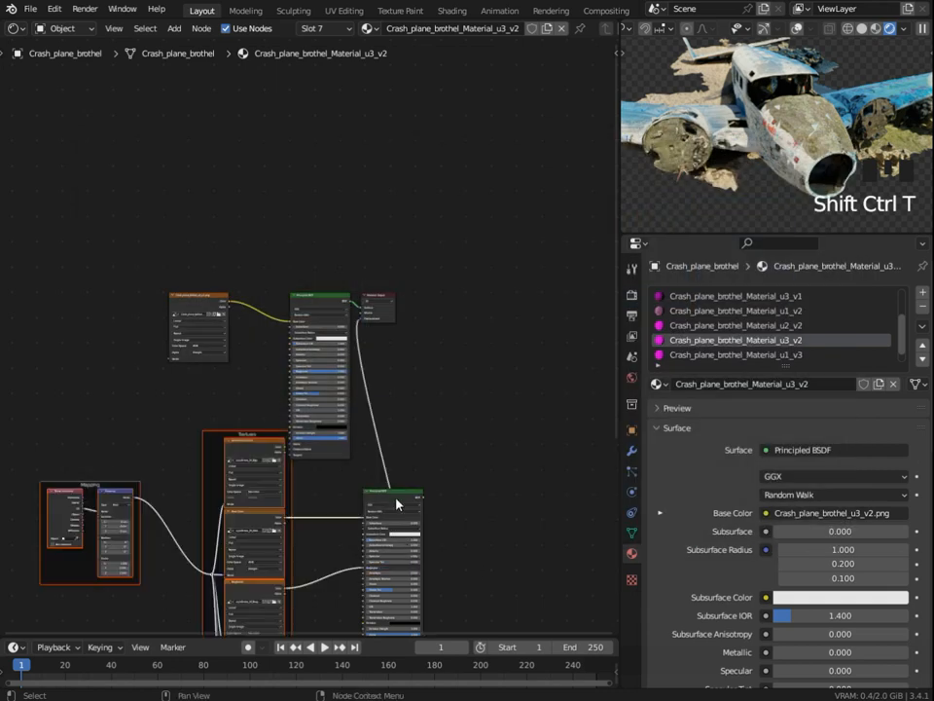
# - Combine the two Principled BSDFs with a Mix Shader and move the Material Output away to make room
pyautogui.scroll(-2, 242, 495)
pyautogui.scroll(1, 339, 455)
pyautogui.keyDown('ctrl'); pyautogui.keyDown('shift'); pyautogui.moveTo(340, 454); pyautogui.dragTo(371, 328, button='right'); pyautogui.keyUp('shift'); pyautogui.keyUp('ctrl')
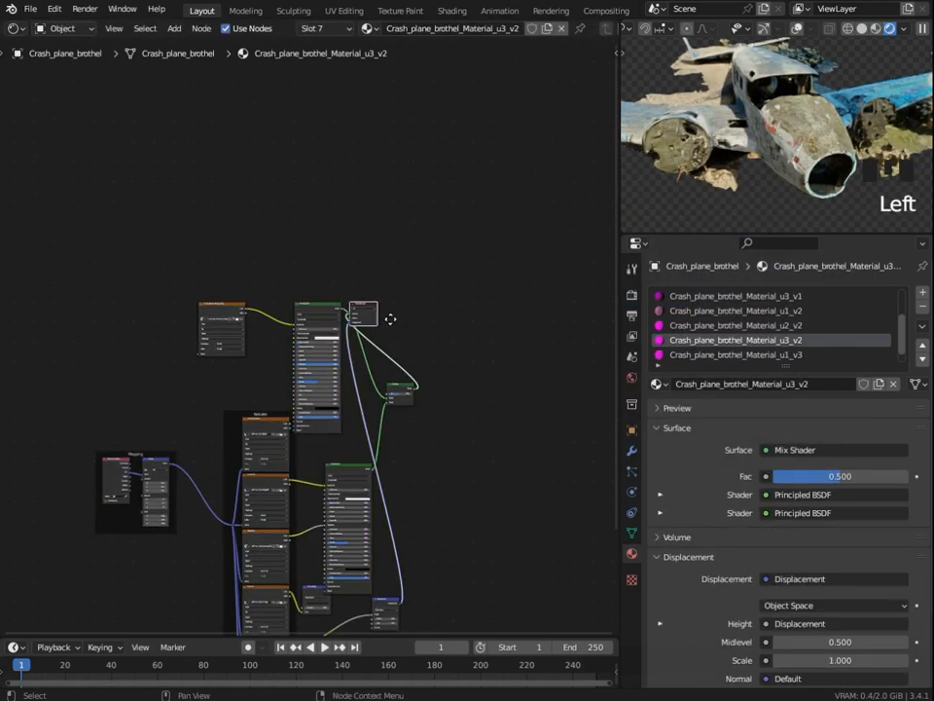
pyautogui.moveTo(380, 323); pyautogui.dragTo(542, 338)
pyautogui.scroll(5, 438, 436)
pyautogui.moveTo(438, 437); pyautogui.dragTo(401, 451, button='middle')
pyautogui.click(426, 440)
pyautogui.scroll(-2, 389, 408)
pyautogui.moveTo(114, 280); pyautogui.dragTo(157, 316)
pyautogui.scroll(2, 461, 471)
pyautogui.scroll(3, 461, 474)
pyautogui.moveTo(462, 474); pyautogui.dragTo(443, 517, button='middle')
# - Add a ColorRamp node to the u3_v2 material and connect its color output to the Mix Shader's factor
pyautogui.hotkey('shift', 'a')
pyautogui.click(347, 416)
pyautogui.write('col')
pyautogui.press('Return')
pyautogui.click(97, 429)
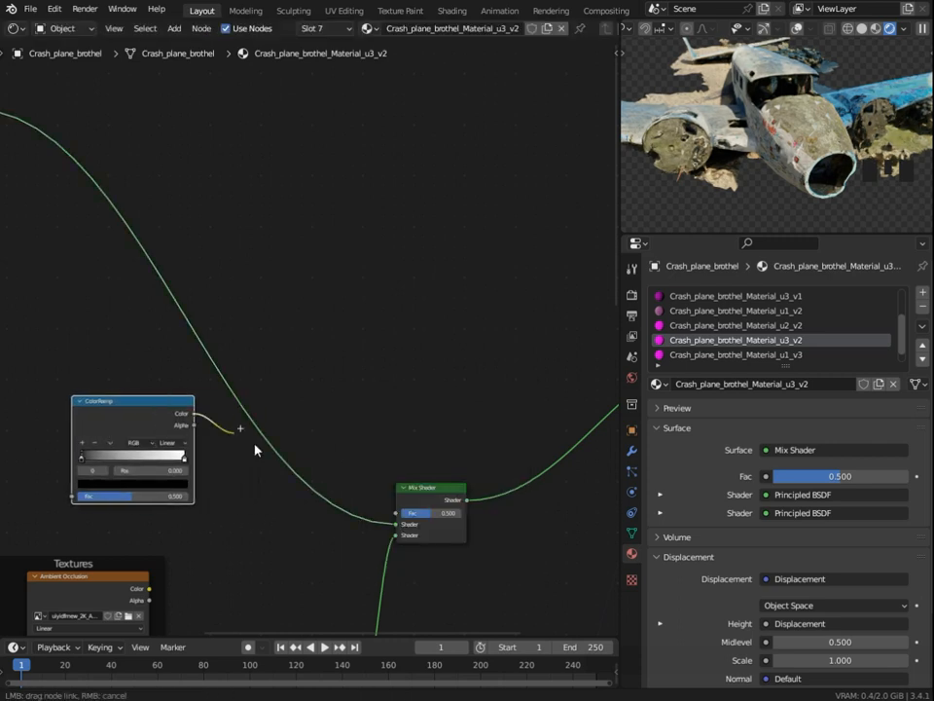
# - Tighten the ColorRamp by moving the black stop inward and the white stop to about 0.459
pyautogui.scroll(3, 429, 439)
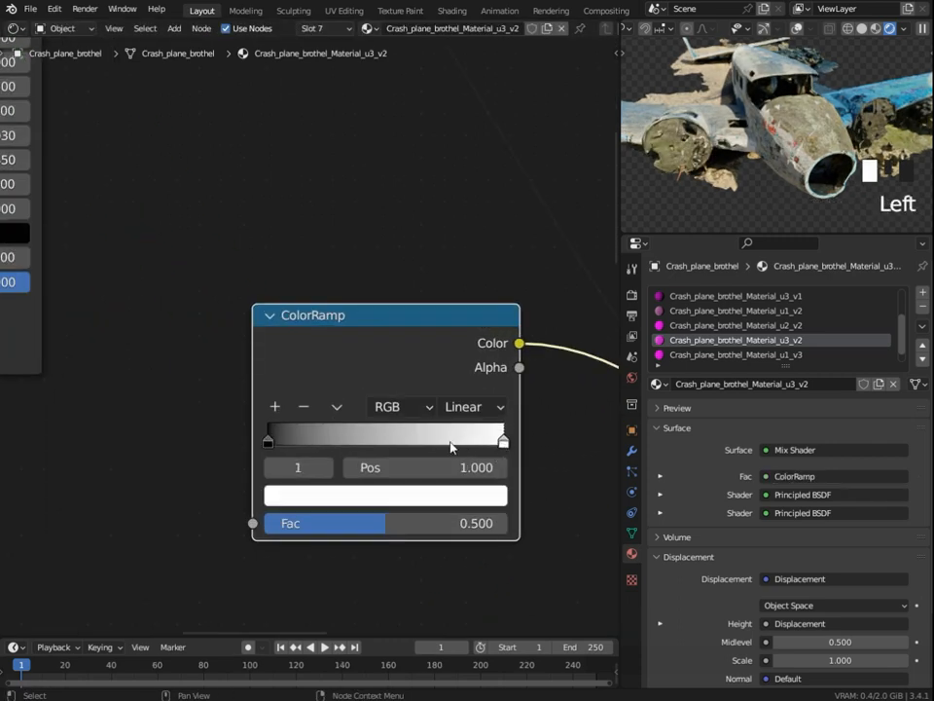
pyautogui.moveTo(283, 447); pyautogui.dragTo(367, 446)
pyautogui.moveTo(454, 443); pyautogui.dragTo(414, 441)
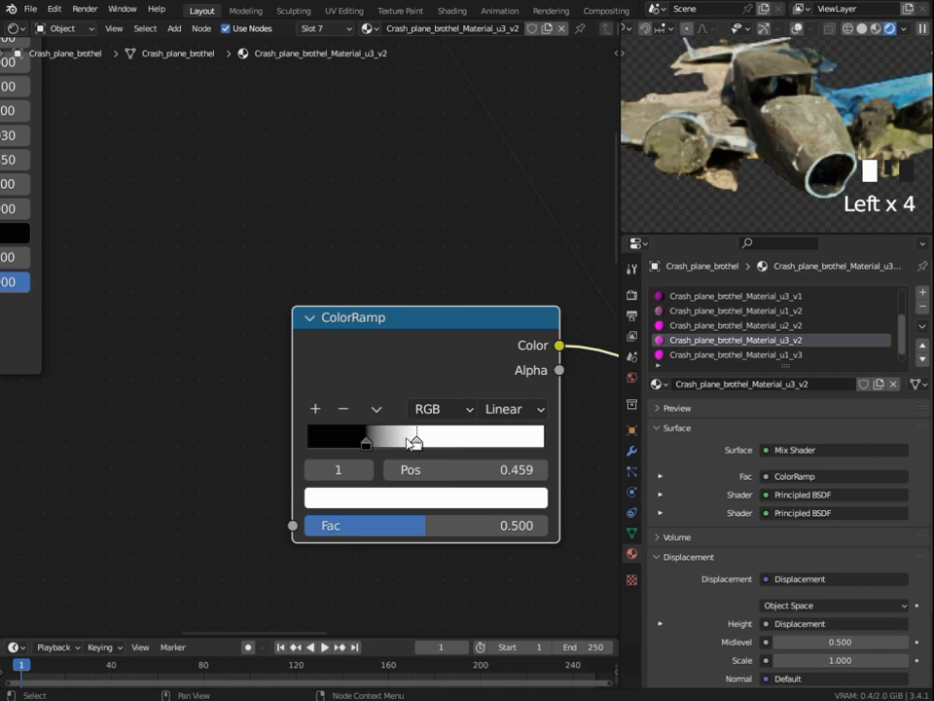
# - Fine-tune the ColorRamp stops while checking the texture blend on the aircraft
pyautogui.moveTo(783, 175); pyautogui.dragTo(660, 321, button='middle')
pyautogui.scroll(4, 827, 151)
pyautogui.scroll(-3, 771, 171)
pyautogui.scroll(2, 407, 468)
pyautogui.moveTo(383, 464); pyautogui.dragTo(404, 459)
# - Set the textured Principled BSDF's Specular to 0.177, disconnect its roughness map and set Roughness to 0.050
pyautogui.moveTo(769, 171); pyautogui.dragTo(706, 200, button='middle')
pyautogui.scroll(3, 776, 160)
pyautogui.scroll(-3, 776, 161)
pyautogui.scroll(-3, 494, 535)
pyautogui.moveTo(413, 613); pyautogui.dragTo(377, 350, button='middle')
pyautogui.scroll(1, 428, 467)
pyautogui.moveTo(462, 525); pyautogui.dragTo(350, 445, button='middle')
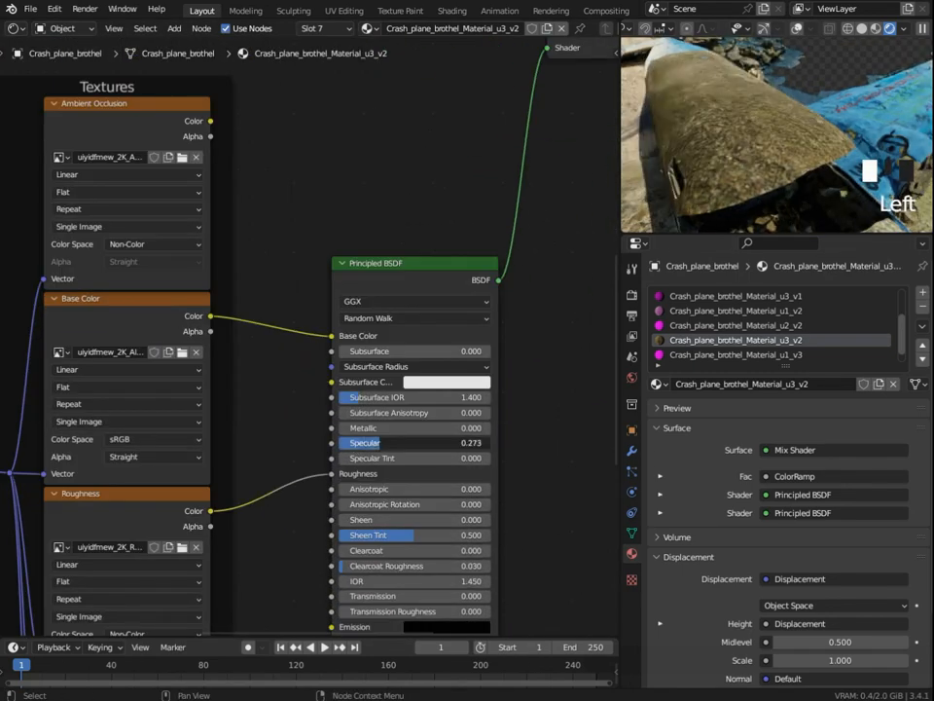
pyautogui.moveTo(379, 443); pyautogui.dragTo(375, 442)
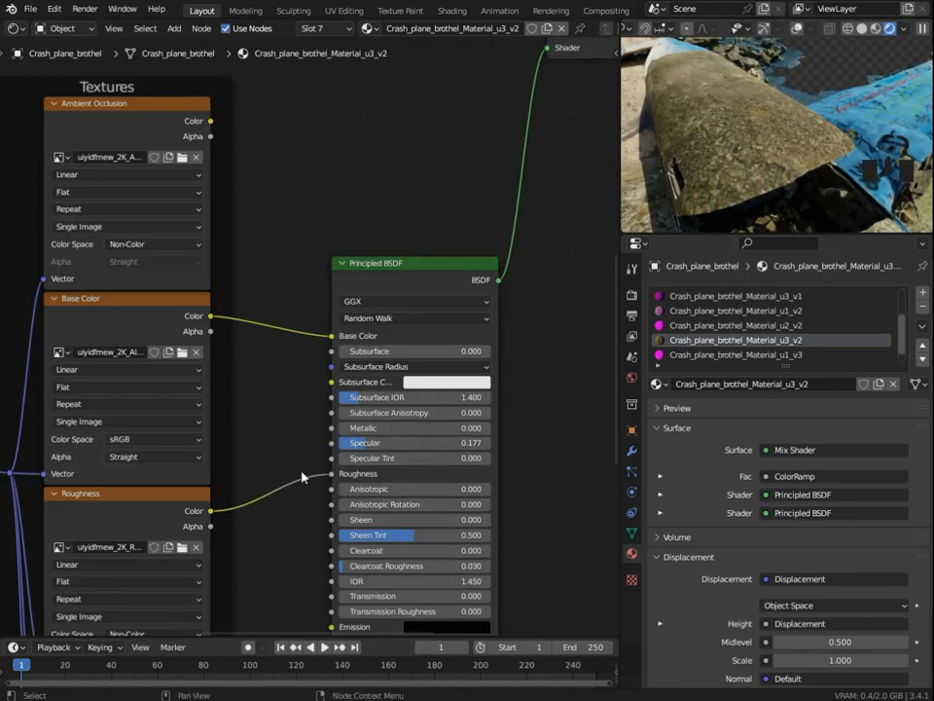
pyautogui.moveTo(369, 473); pyautogui.dragTo(246, 473)
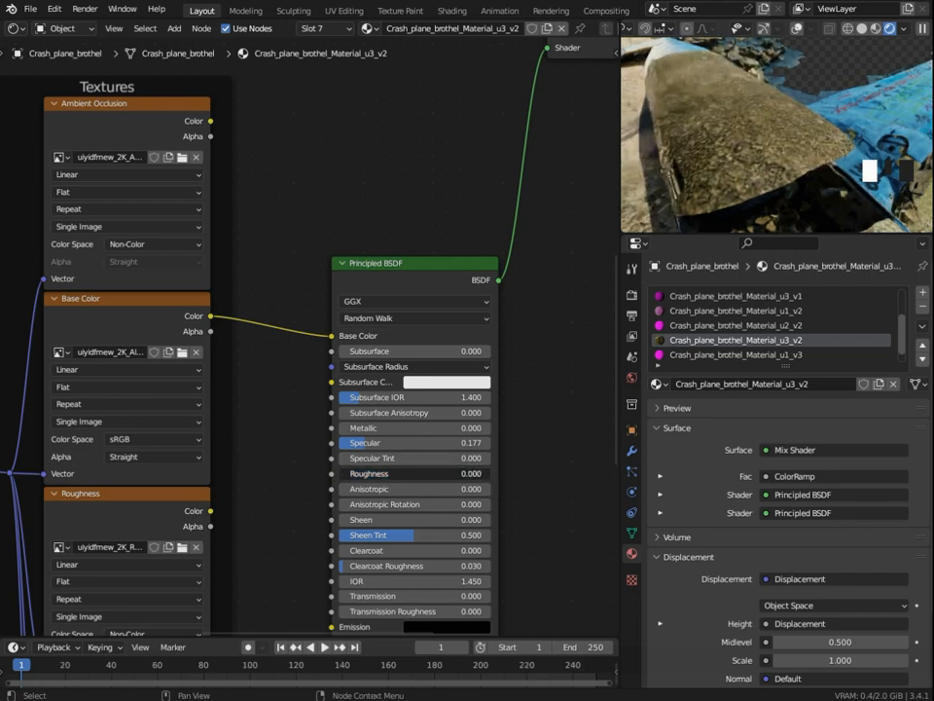
# - Examine the adjusted aircraft material up close and in the camera framing
pyautogui.scroll(1, 784, 185)
pyautogui.keyDown('shift'); pyautogui.moveTo(783, 185); pyautogui.dragTo(784, 178, button='middle'); pyautogui.keyUp('shift')
pyautogui.scroll(-5, 788, 181)
pyautogui.scroll(5, 784, 179)
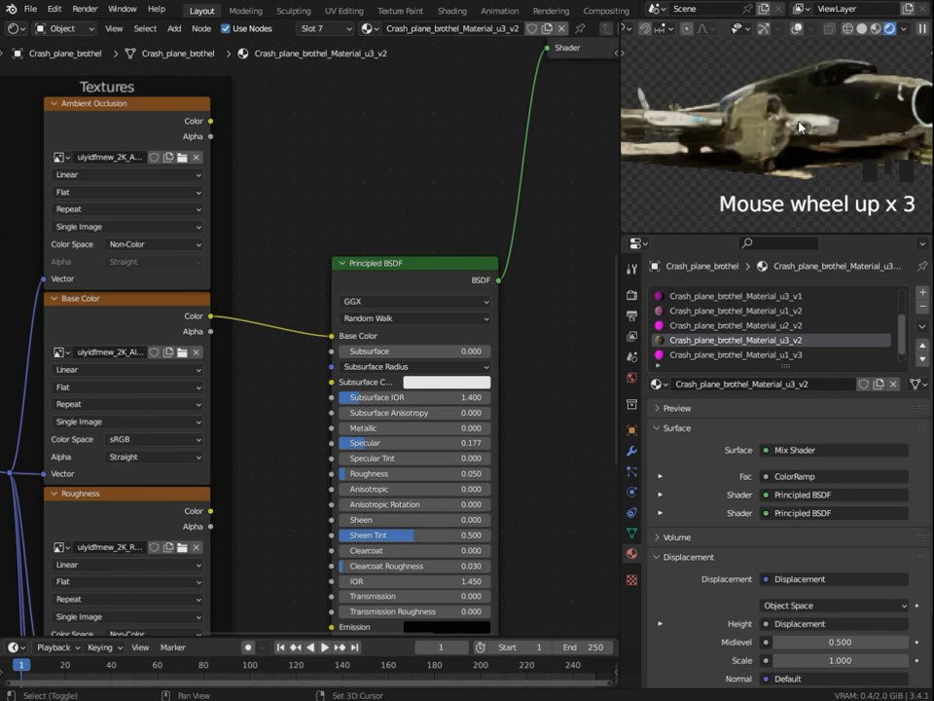
pyautogui.scroll(5, 769, 175)
pyautogui.scroll(-8, 776, 179)
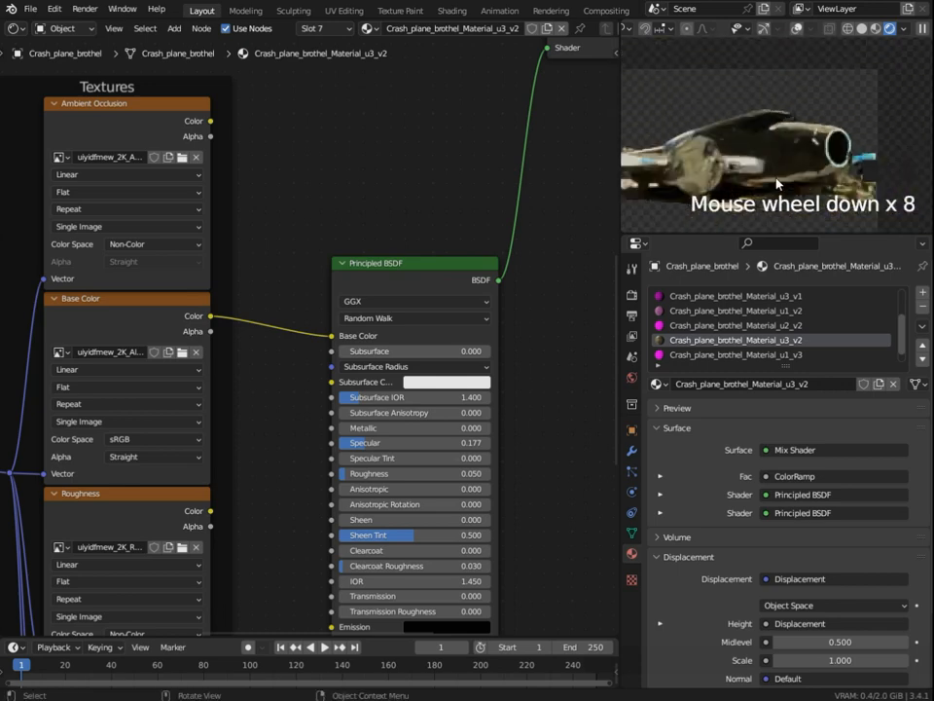
pyautogui.keyDown('shift'); pyautogui.moveTo(776, 179); pyautogui.dragTo(730, 184, button='middle'); pyautogui.keyUp('shift')
pyautogui.scroll(2, 730, 183)
pyautogui.scroll(-3, 785, 142)
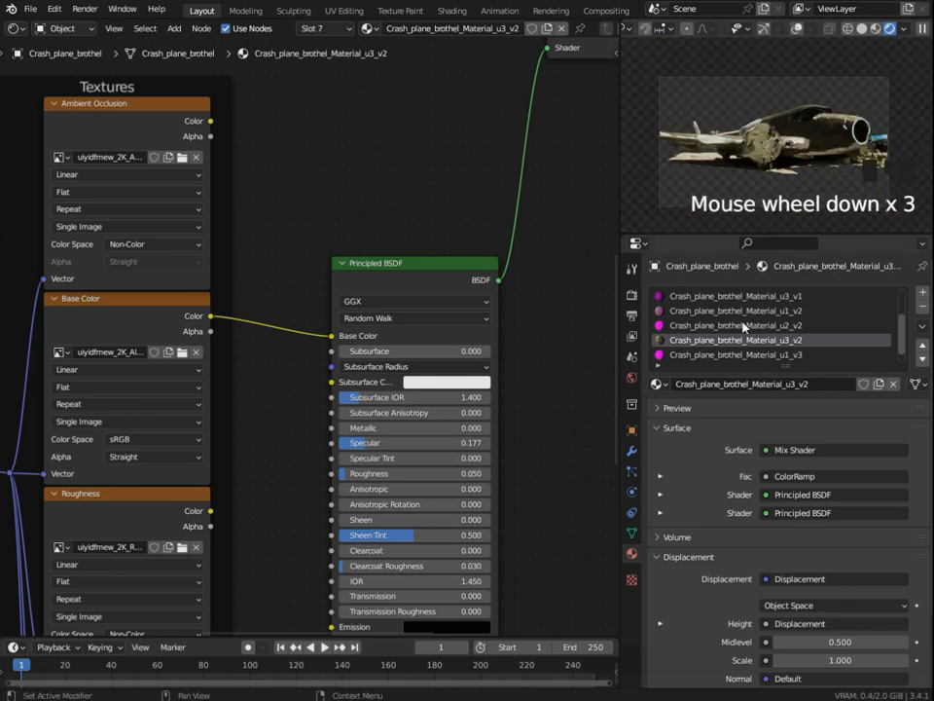
# - Leave local view and display the whole scene in rendered shading
pyautogui.click(861, 30)
pyautogui.press('/')
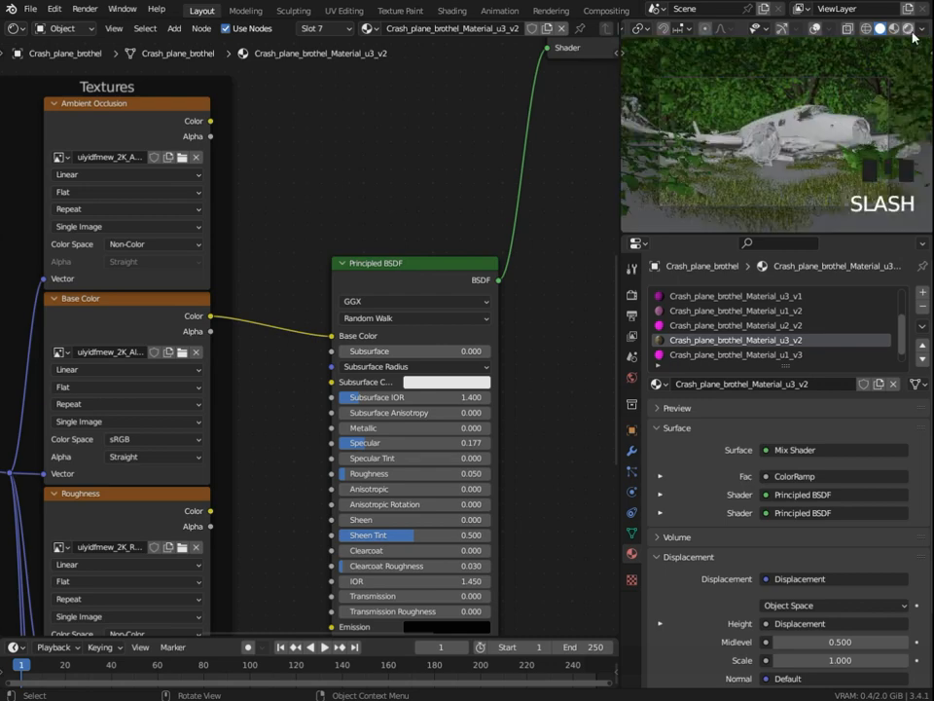
pyautogui.click(912, 31)
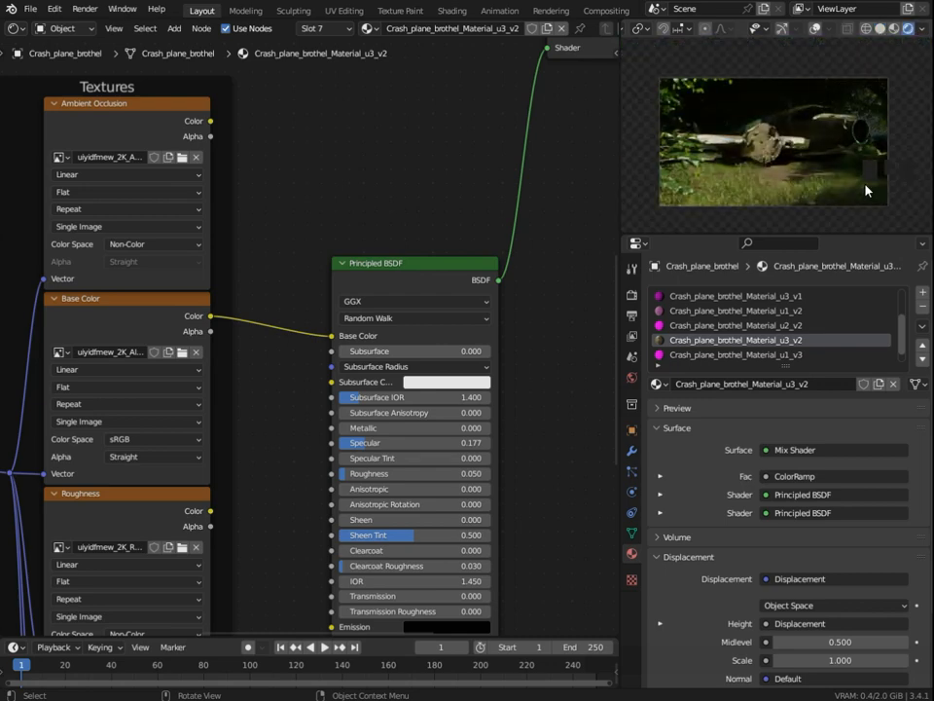
# - Turn off the transparent film background in the render settings
pyautogui.click(632, 294)
pyautogui.scroll(-5, 741, 596)
pyautogui.scroll(-4, 741, 597)
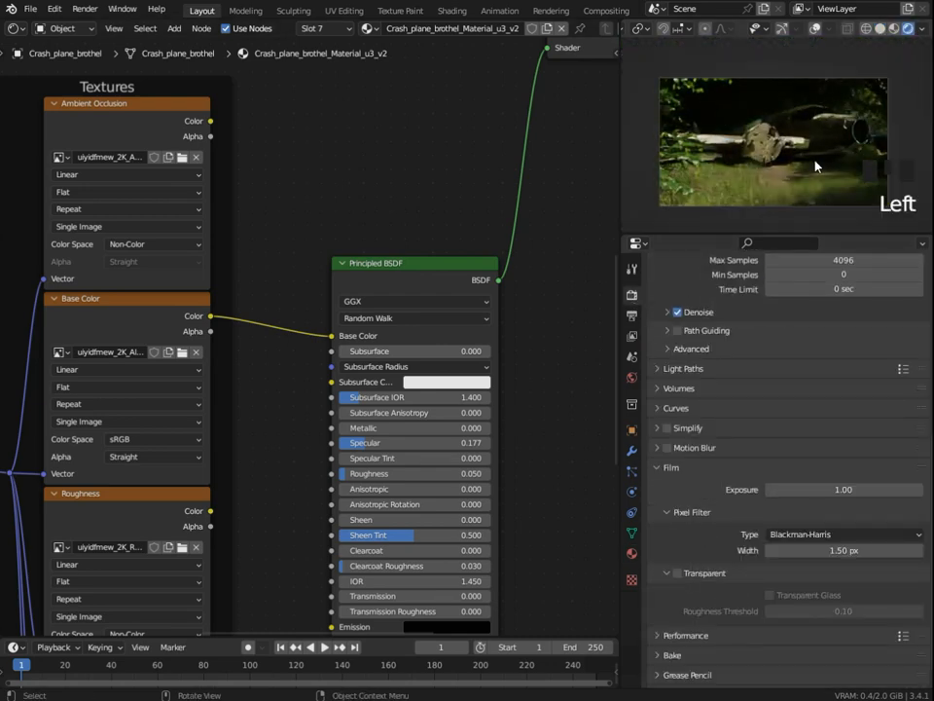
# - Change the node editor area to a 3D Viewport showing the scene
pyautogui.click(14, 28)
pyautogui.click(46, 64)
pyautogui.scroll(2, 800, 202)
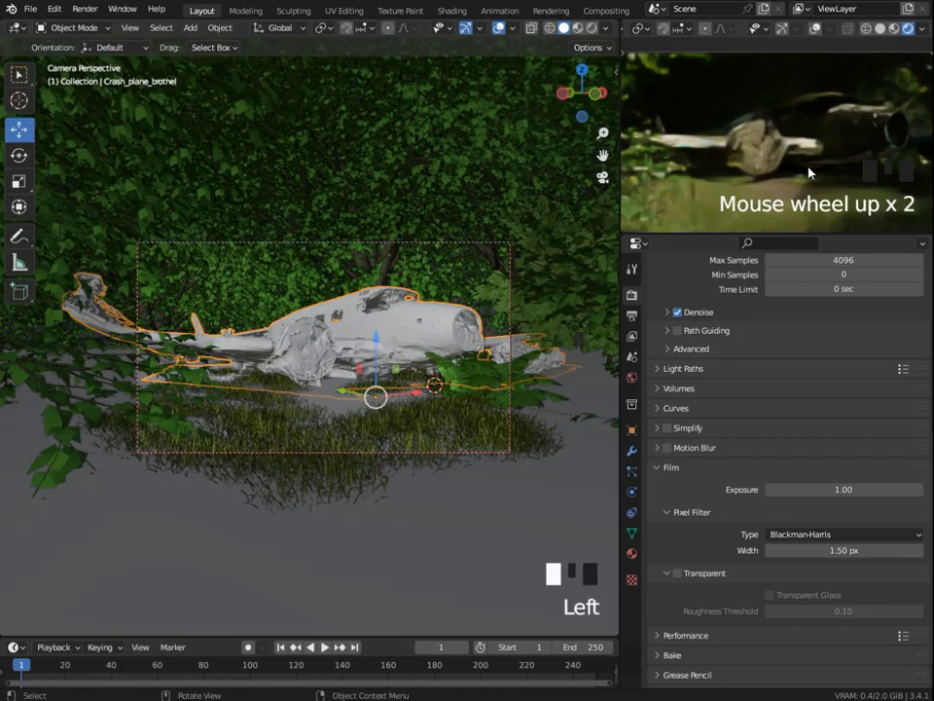
# - Try hiding a tree to test its effect on the lighting, and reveal all hidden objects again
pyautogui.moveTo(452, 362); pyautogui.dragTo(465, 336, button='middle')
pyautogui.scroll(-7, 476, 351)
pyautogui.scroll(-4, 457, 342)
pyautogui.press('h')
pyautogui.hotkey('ctrl', 'z')
pyautogui.click(234, 341)
pyautogui.press('h')
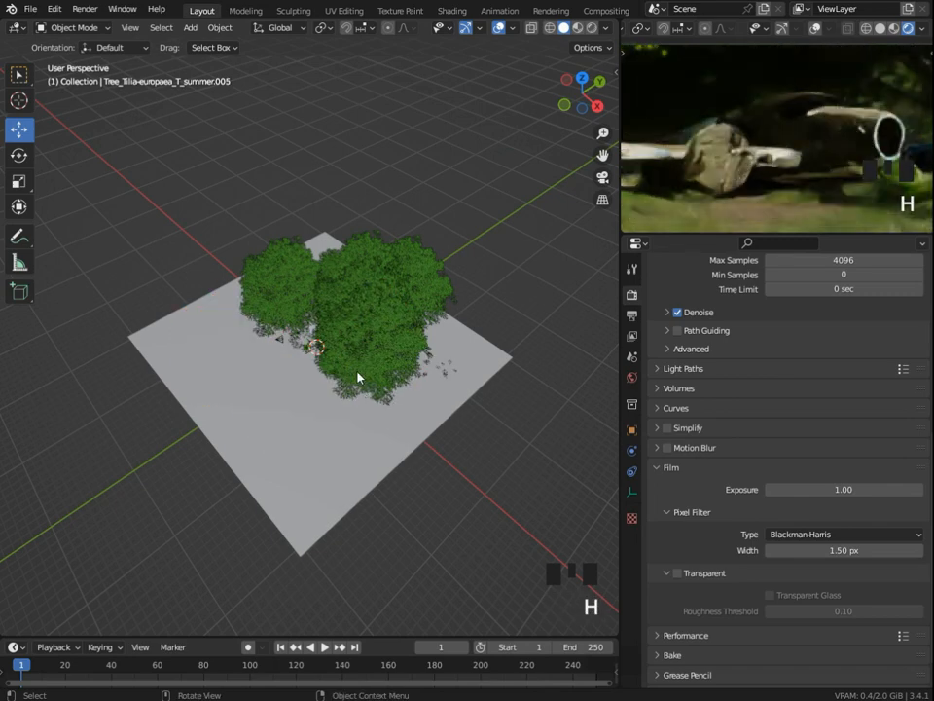
pyautogui.moveTo(359, 381); pyautogui.dragTo(463, 334, button='middle')
pyautogui.click(288, 297)
pyautogui.moveTo(282, 297); pyautogui.dragTo(228, 263)
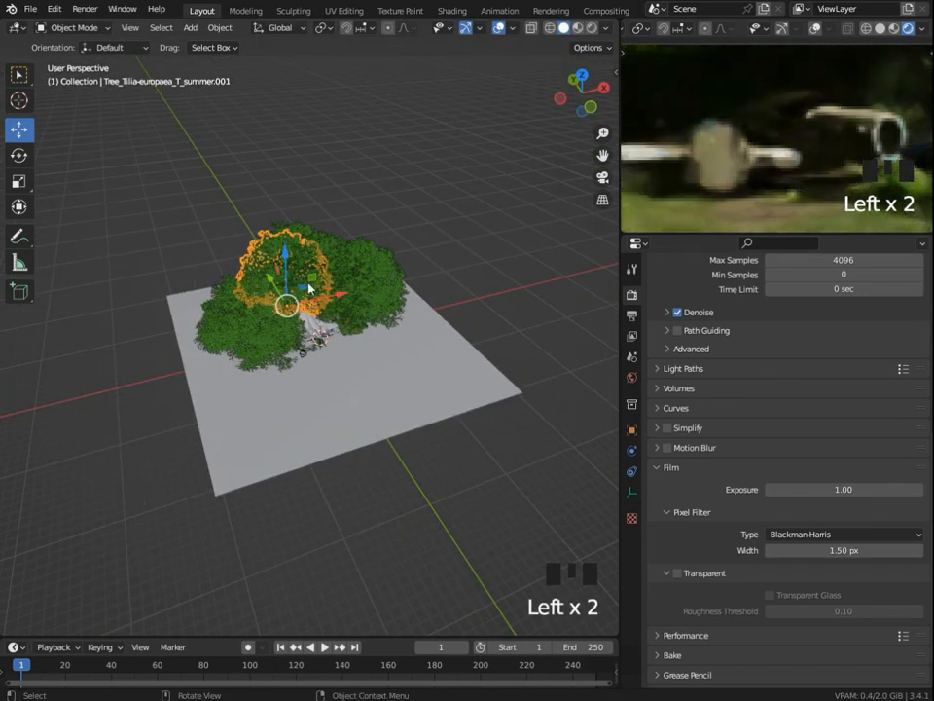
pyautogui.hotkey('alt', 'h')
# - Try the Pro Lighting Skies node as the world output and reconnect the HDRI Background node
pyautogui.click(642, 244)
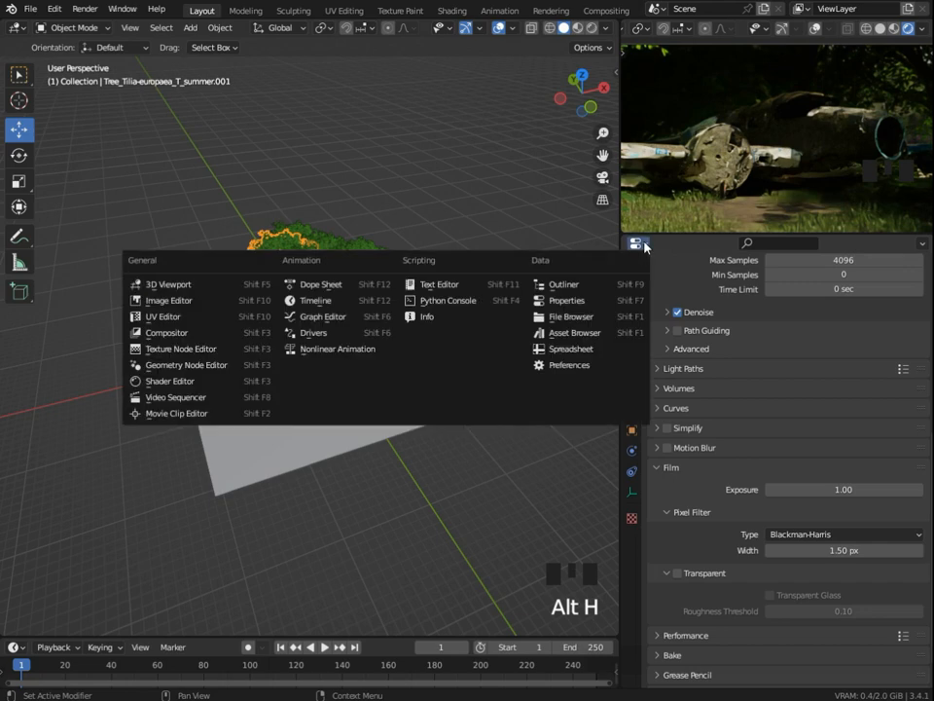
pyautogui.click(206, 383)
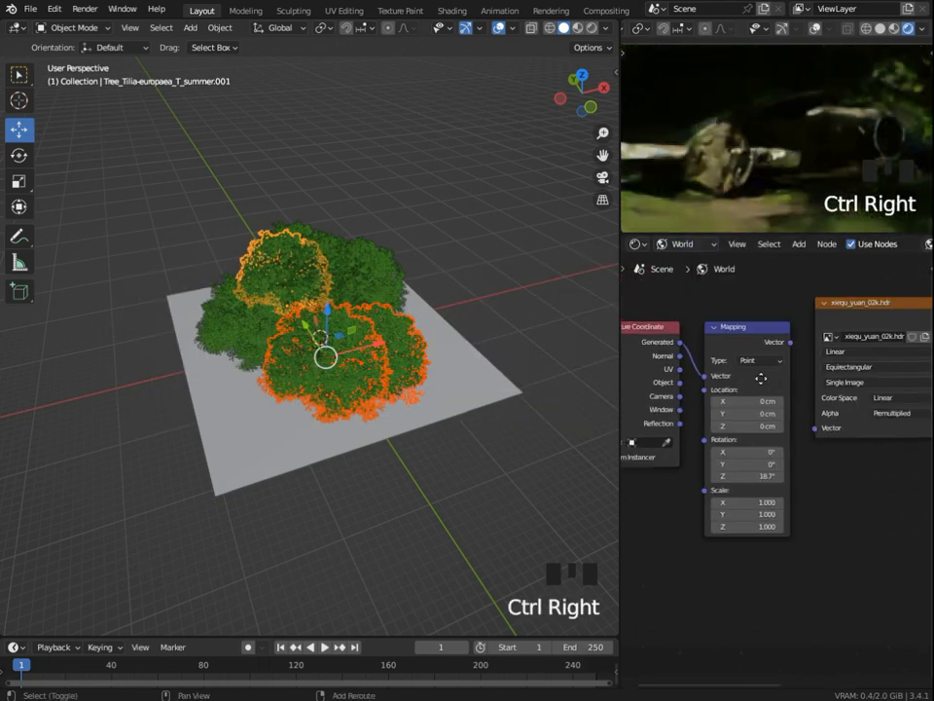
pyautogui.moveTo(814, 422); pyautogui.dragTo(681, 458, button='middle')
pyautogui.keyDown('ctrl'); pyautogui.keyDown('shift'); pyautogui.click(845, 430); pyautogui.keyUp('shift'); pyautogui.keyUp('ctrl')
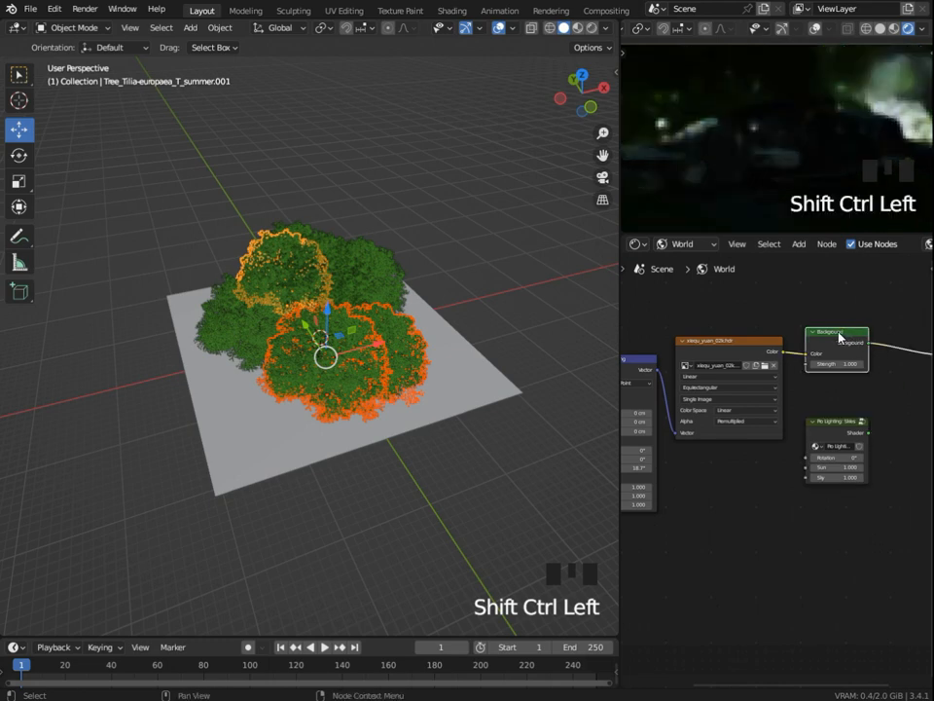
pyautogui.scroll(-2, 759, 195)
pyautogui.moveTo(759, 194); pyautogui.dragTo(735, 144, button='middle')
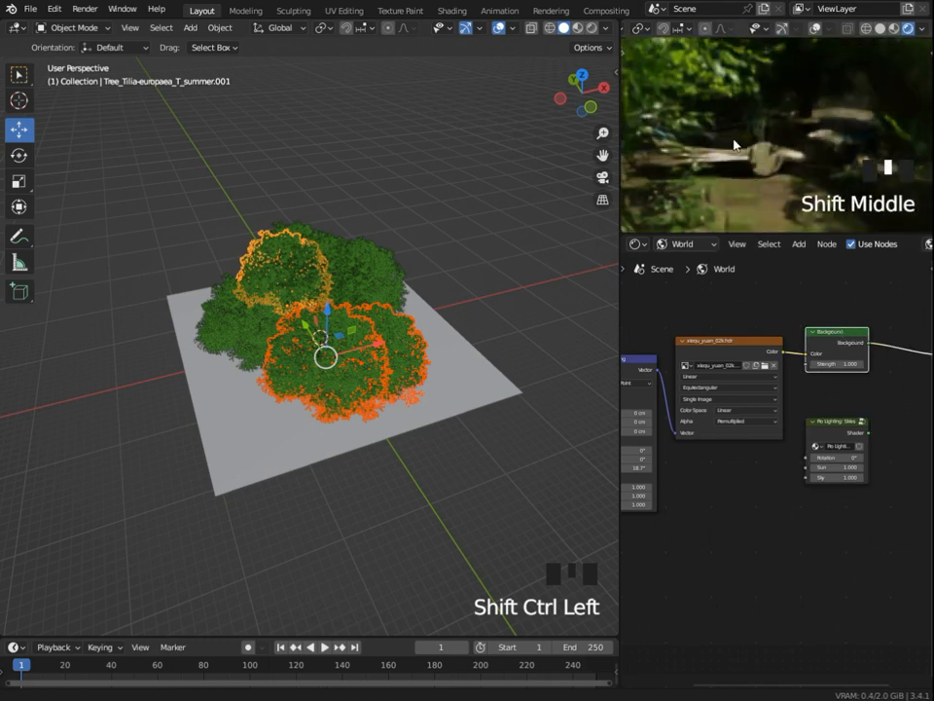
pyautogui.scroll(1, 791, 164)
# - Change the world shader area back to the Properties editor and return the rendered preview to the camera view
pyautogui.click(637, 244)
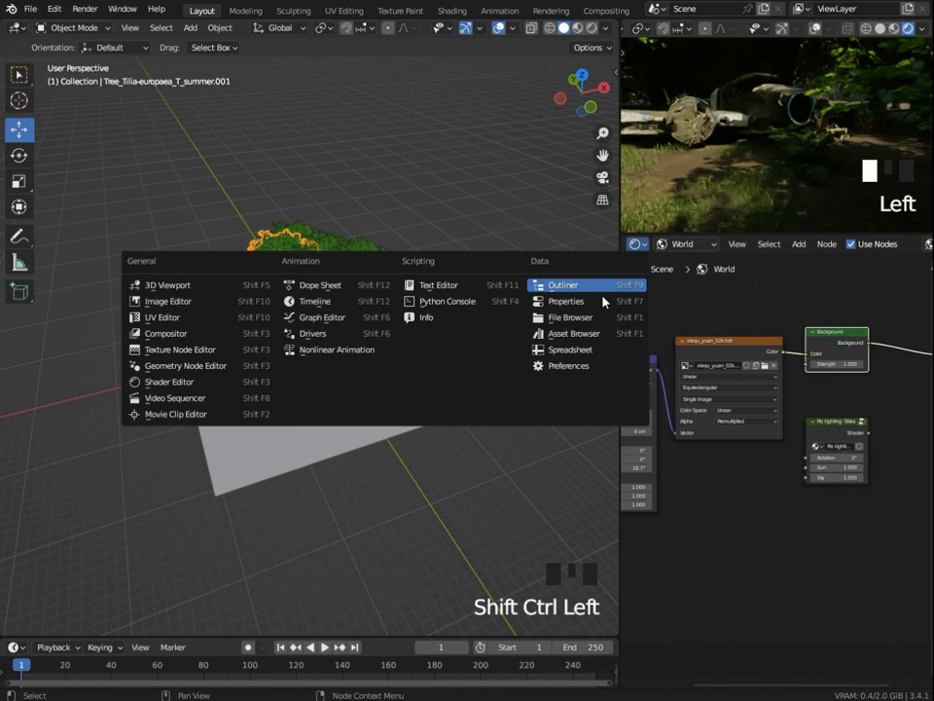
pyautogui.click(604, 302)
pyautogui.scroll(-2, 782, 157)
pyautogui.press('KP_0')
pyautogui.keyDown('shift'); pyautogui.moveTo(763, 155); pyautogui.dragTo(743, 142, button='middle'); pyautogui.keyUp('shift')
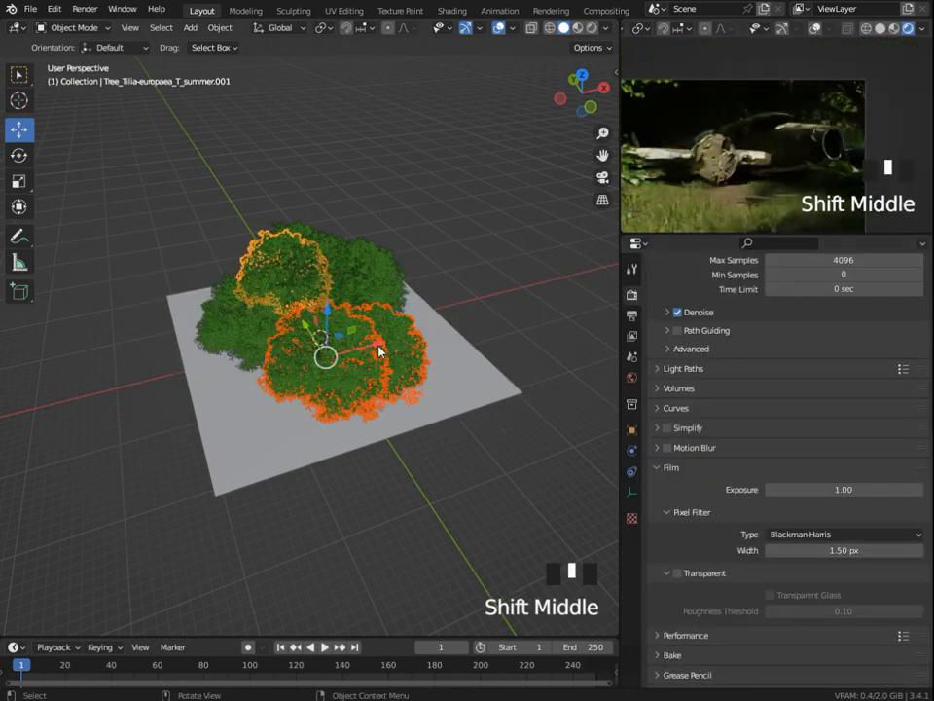
# - Replace the world's environment image with whipple_creek_regional_park_01_02k.hdr
pyautogui.moveTo(379, 353); pyautogui.dragTo(438, 354, button='middle')
pyautogui.scroll(3, 397, 383)
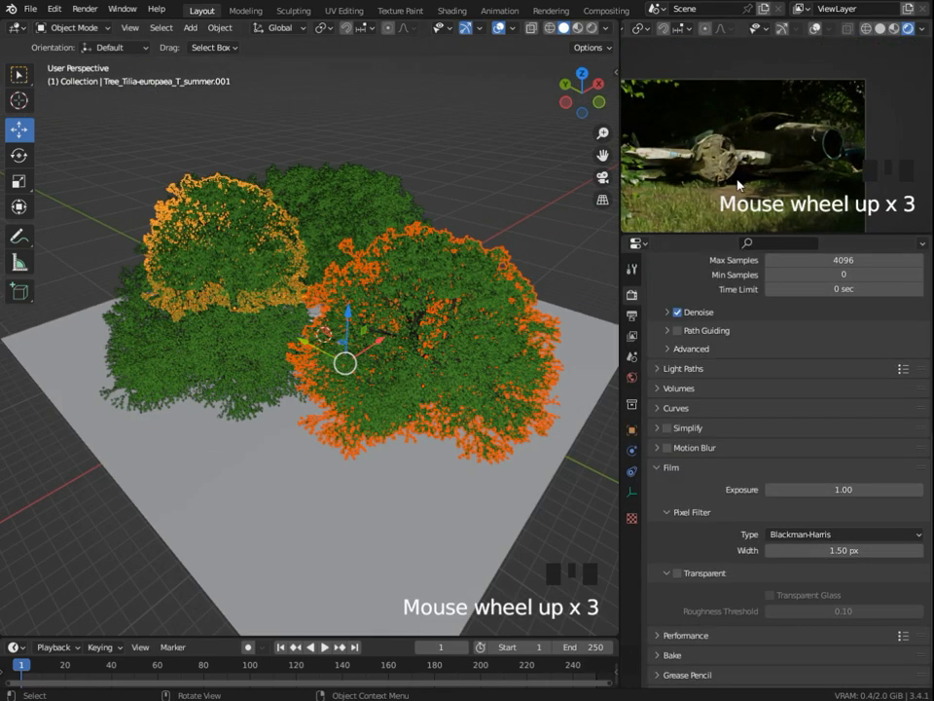
pyautogui.click(630, 380)
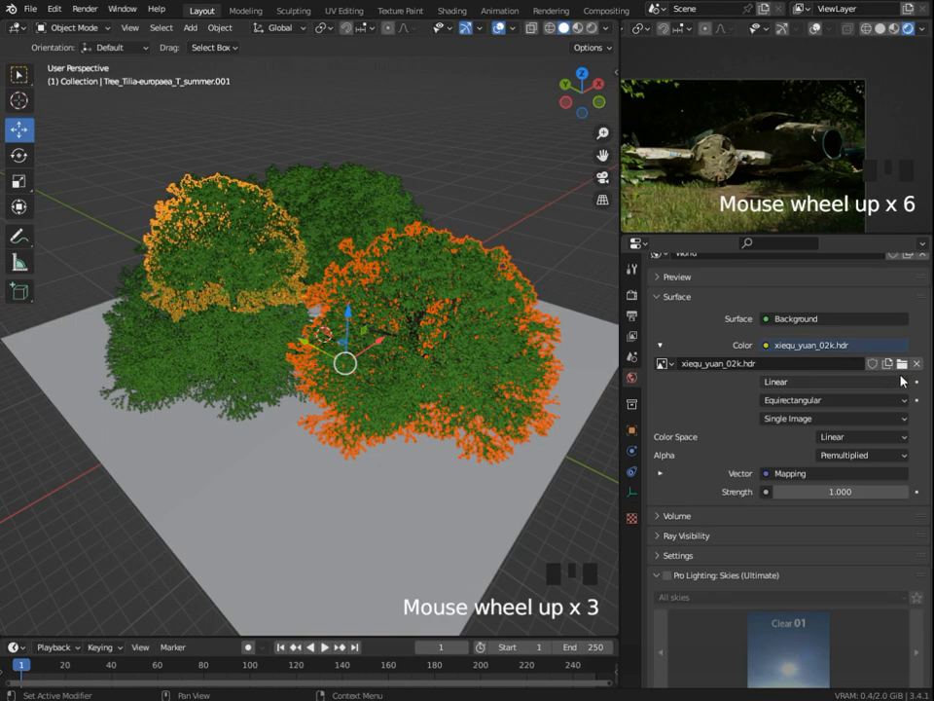
pyautogui.click(902, 364)
pyautogui.scroll(-3, 675, 379)
pyautogui.scroll(3, 676, 379)
pyautogui.click(436, 379)
pyautogui.doubleClick(616, 480)
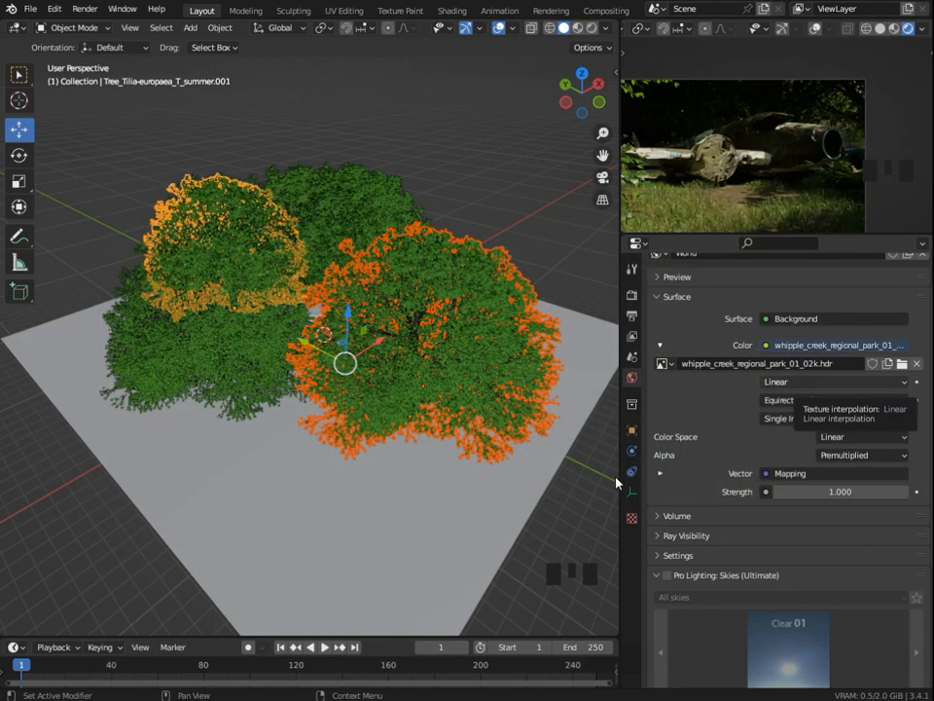
# - Try hiding individual trees to compare their effect on the aircraft's lighting, and reveal them all again
pyautogui.press('h')
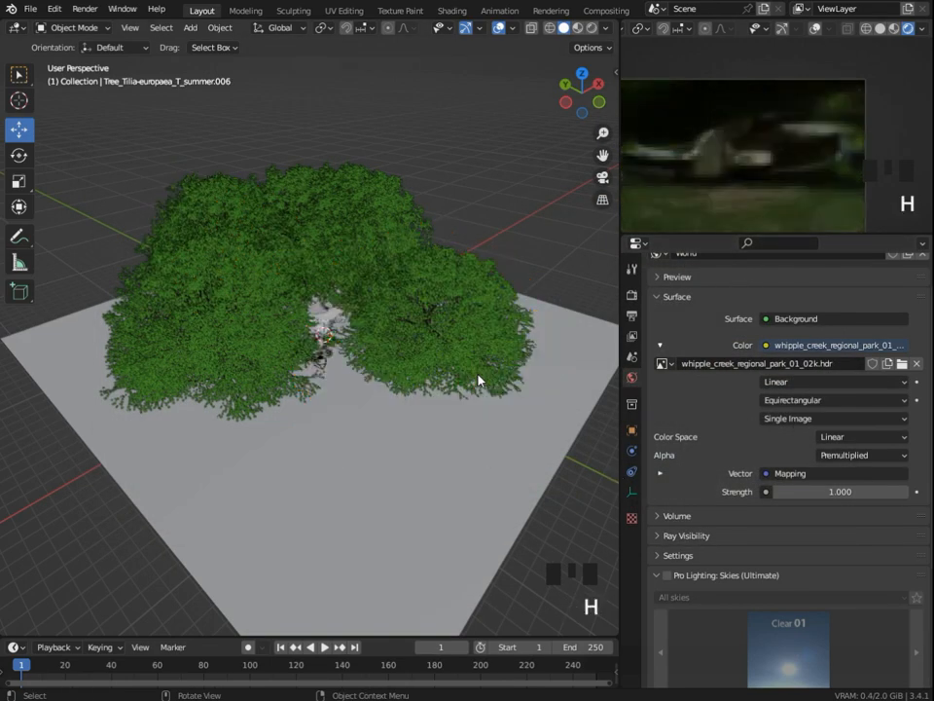
pyautogui.click(477, 336)
pyautogui.press('h')
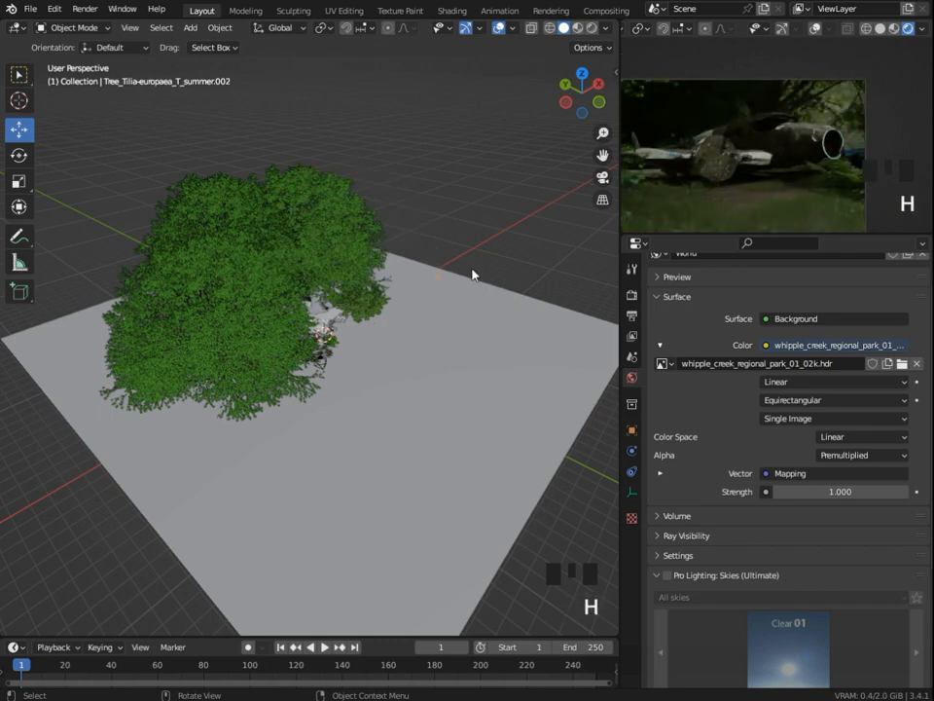
pyautogui.hotkey('ctrl', 'z')
pyautogui.click(327, 278)
pyautogui.press('h')
pyautogui.click(205, 318)
pyautogui.press('h')
pyautogui.hotkey('alt', 'h')
# - Try hiding Tree_Tilia-europaea_T_summer.004 to compare its effect on the aircraft's lighting in the rendered preview
pyautogui.click(207, 314)
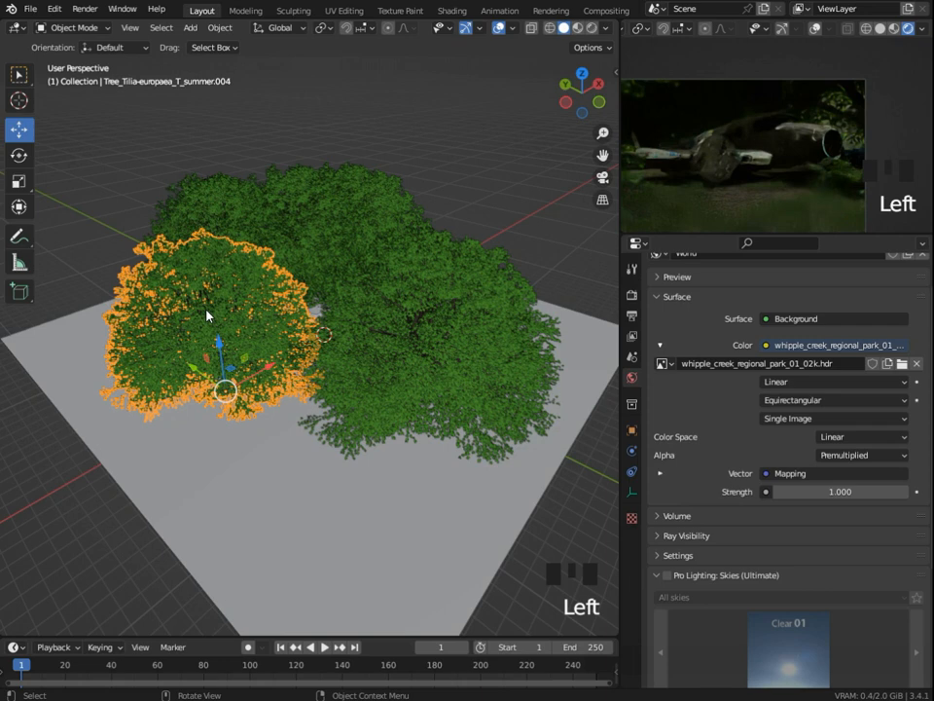
pyautogui.press('h')
pyautogui.scroll(-2, 724, 226)
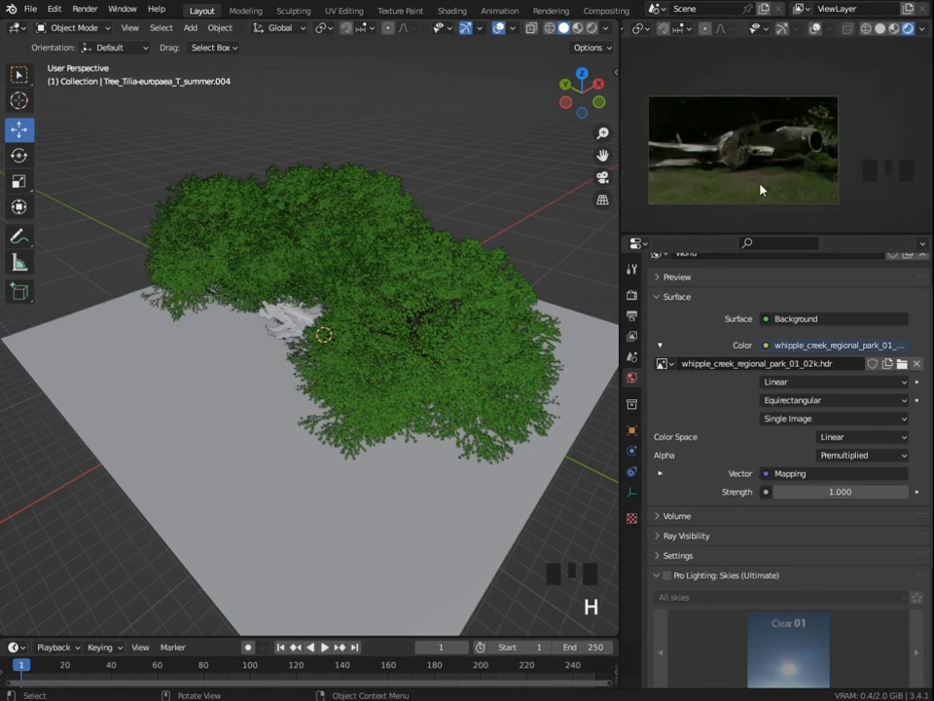
pyautogui.moveTo(708, 224); pyautogui.dragTo(741, 189, button='middle')
pyautogui.scroll(1, 752, 176)
# - Find a new side angle on the aircraft in the rendered preview and align the camera to that view
pyautogui.click(631, 293)
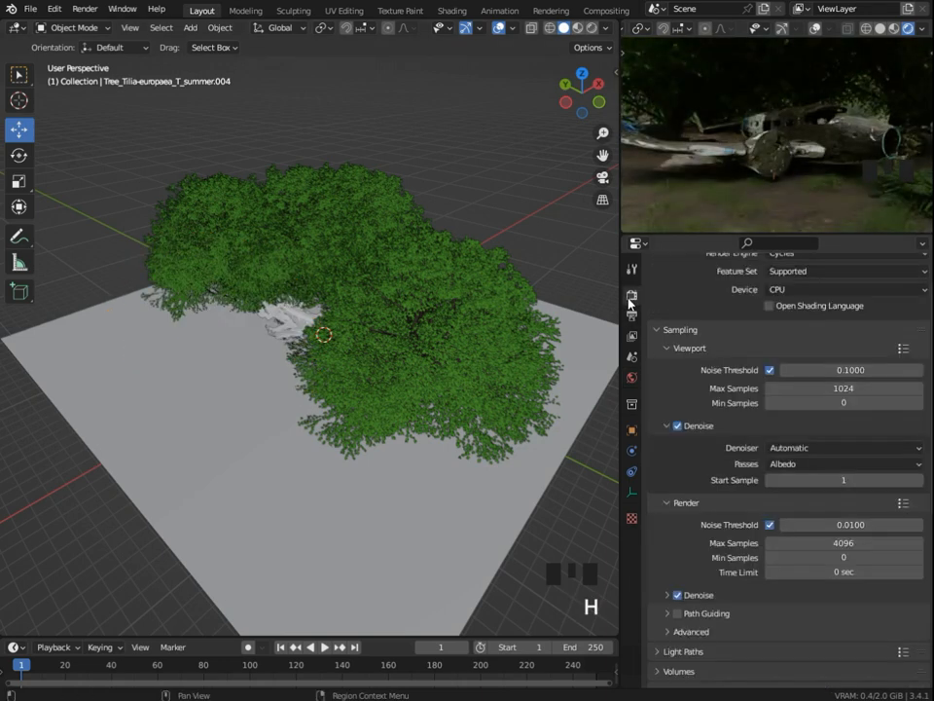
pyautogui.scroll(-3, 657, 408)
pyautogui.scroll(1, 658, 411)
pyautogui.moveTo(730, 175); pyautogui.dragTo(749, 168, button='middle')
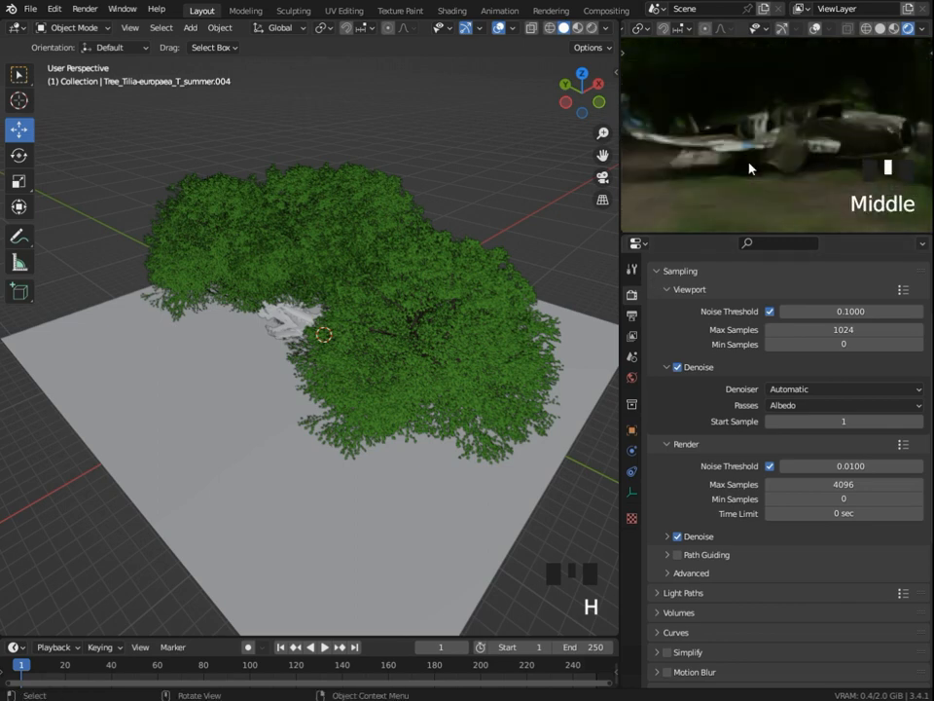
pyautogui.keyDown('shift'); pyautogui.moveTo(800, 195); pyautogui.dragTo(783, 185, button='middle'); pyautogui.keyUp('shift')
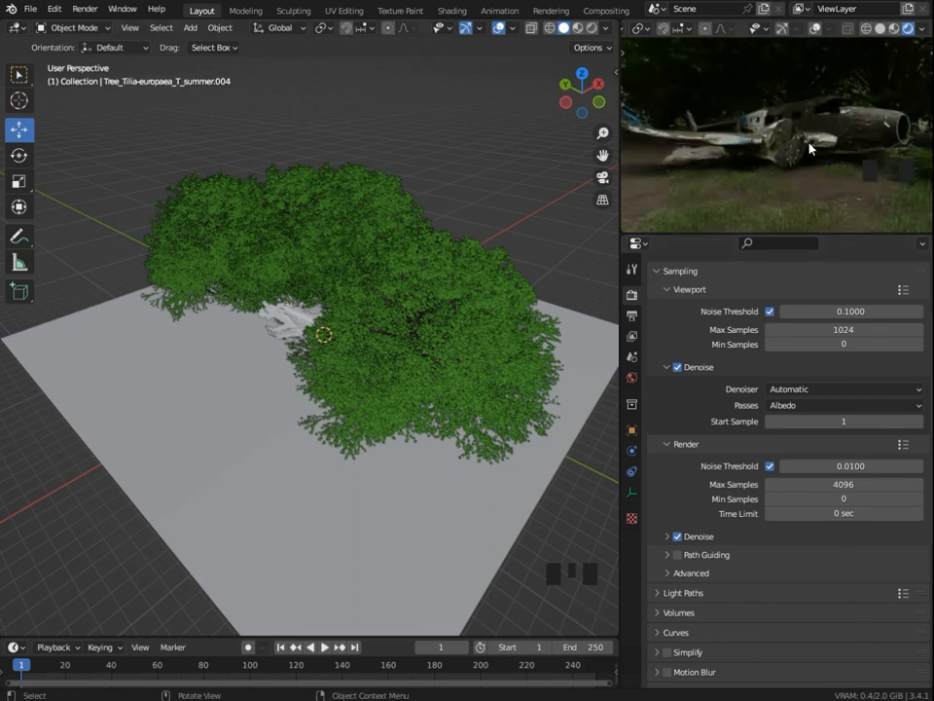
pyautogui.scroll(-2, 814, 150)
pyautogui.scroll(1, 810, 138)
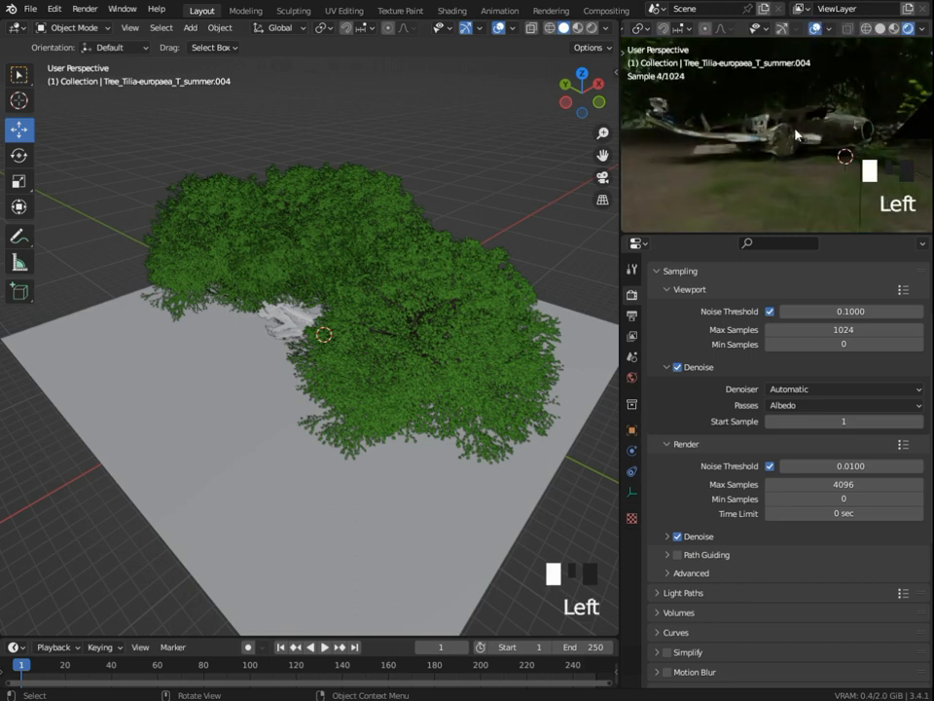
pyautogui.moveTo(796, 140); pyautogui.dragTo(800, 160, button='middle')
pyautogui.press('ctrl+alt+KP_0')
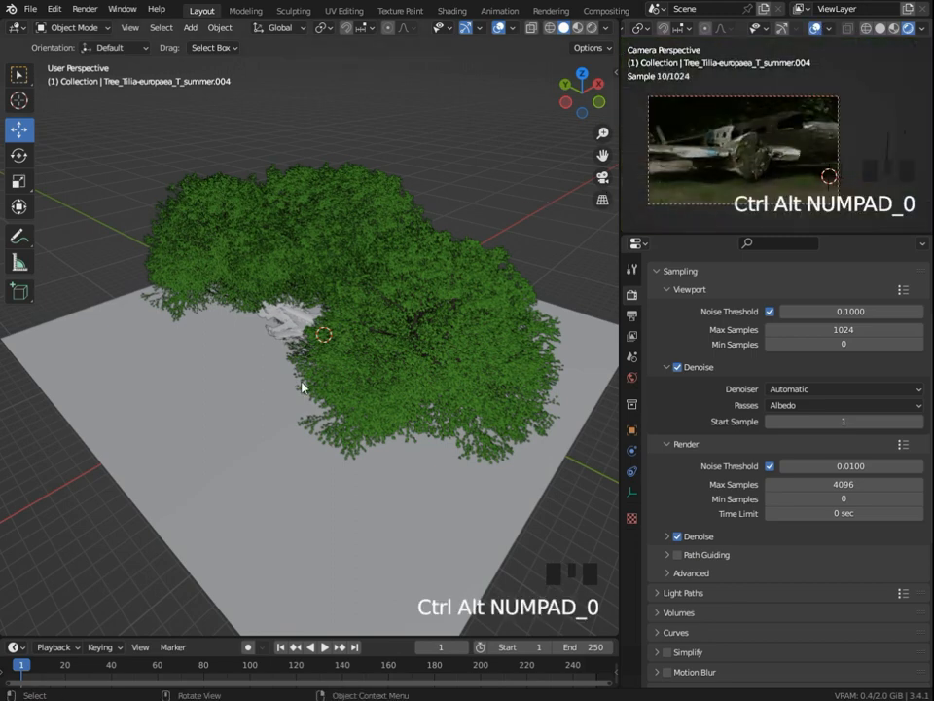
# - Reframe the camera with the camera locked to the view so nearly the whole aircraft fits, and release the lock
pyautogui.press('KP_0')
pyautogui.scroll(3, 409, 339)
pyautogui.press('n')
pyautogui.press('n')
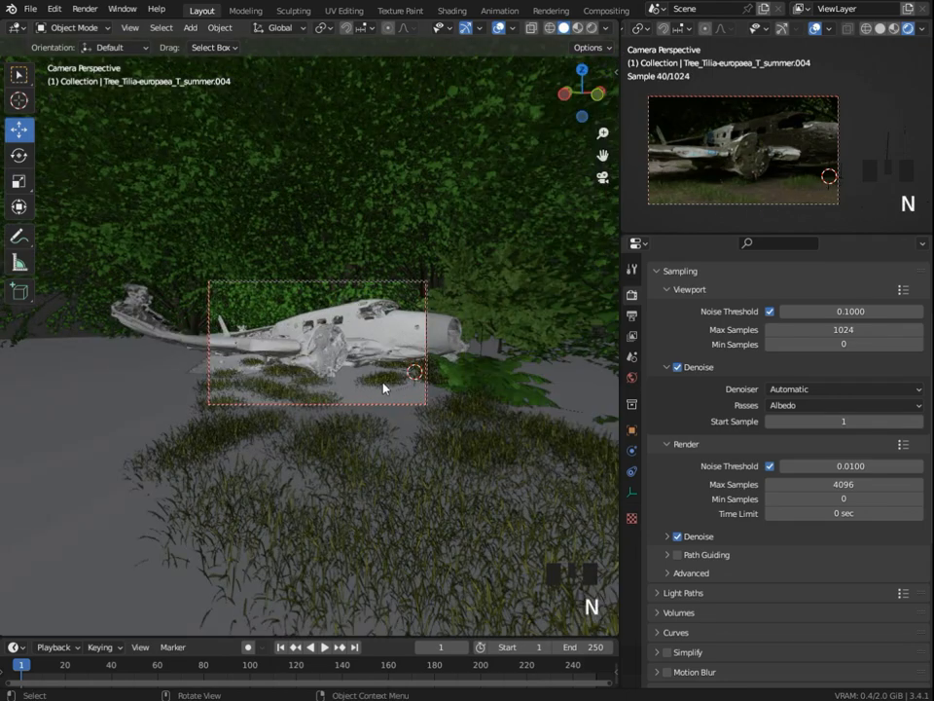
pyautogui.keyDown('shift'); pyautogui.moveTo(377, 386); pyautogui.dragTo(330, 370, button='middle'); pyautogui.keyUp('shift')
pyautogui.scroll(-1, 366, 382)
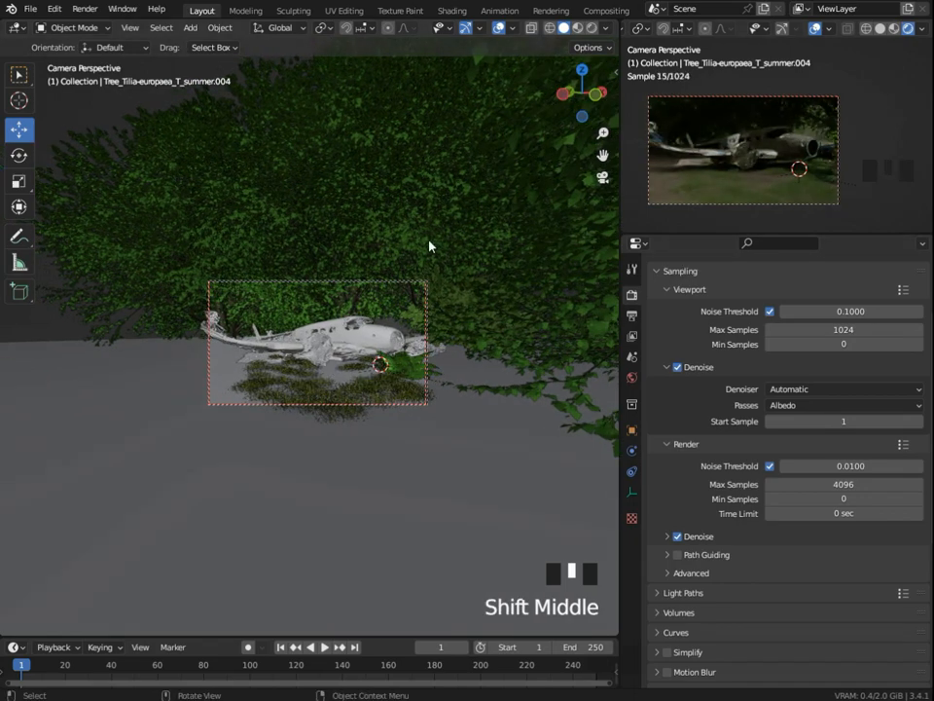
pyautogui.press('n')
pyautogui.click(528, 250)
pyautogui.press('n')
# - Leave the camera view in the main viewport and reveal all hidden trees
pyautogui.moveTo(345, 354); pyautogui.dragTo(338, 360, button='middle')
pyautogui.scroll(-3, 337, 361)
pyautogui.hotkey('alt', 'h')
pyautogui.click(720, 203)
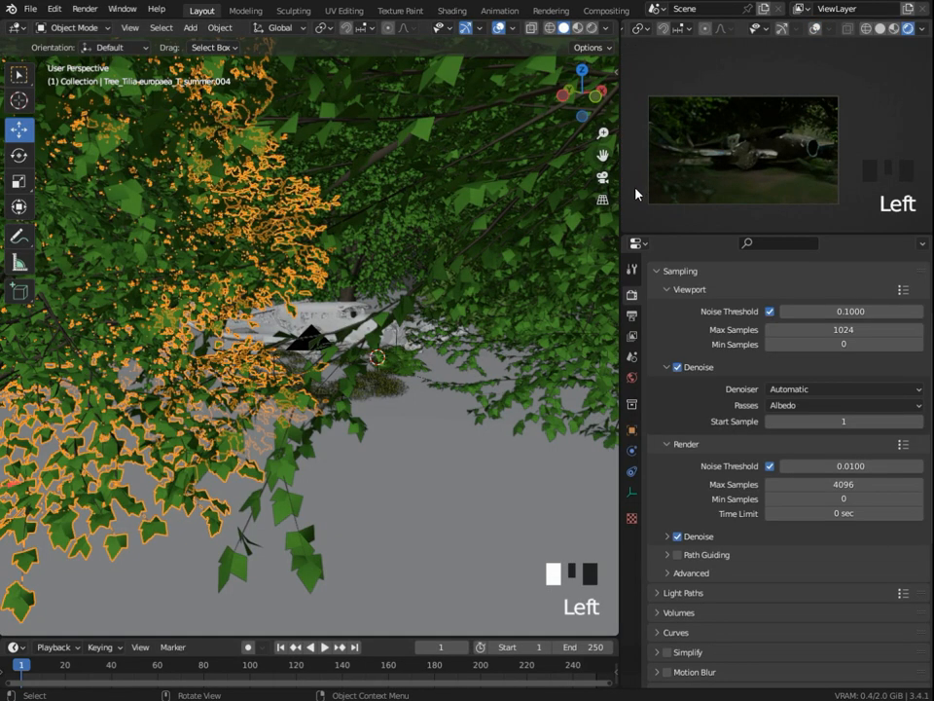
# - Add a Sun light to the scene and raise it above the ground near the aircraft
pyautogui.scroll(2, 647, 206)
pyautogui.scroll(-3, 417, 352)
pyautogui.moveTo(418, 352)
pyautogui.mouseDown(button='middle')
pyautogui.moveTo(417, 381)
pyautogui.moveTo(415, 340)
pyautogui.mouseUp(button='middle')
pyautogui.scroll(5, 414, 340)
pyautogui.hotkey('shift', 'a')
pyautogui.moveTo(428, 519)
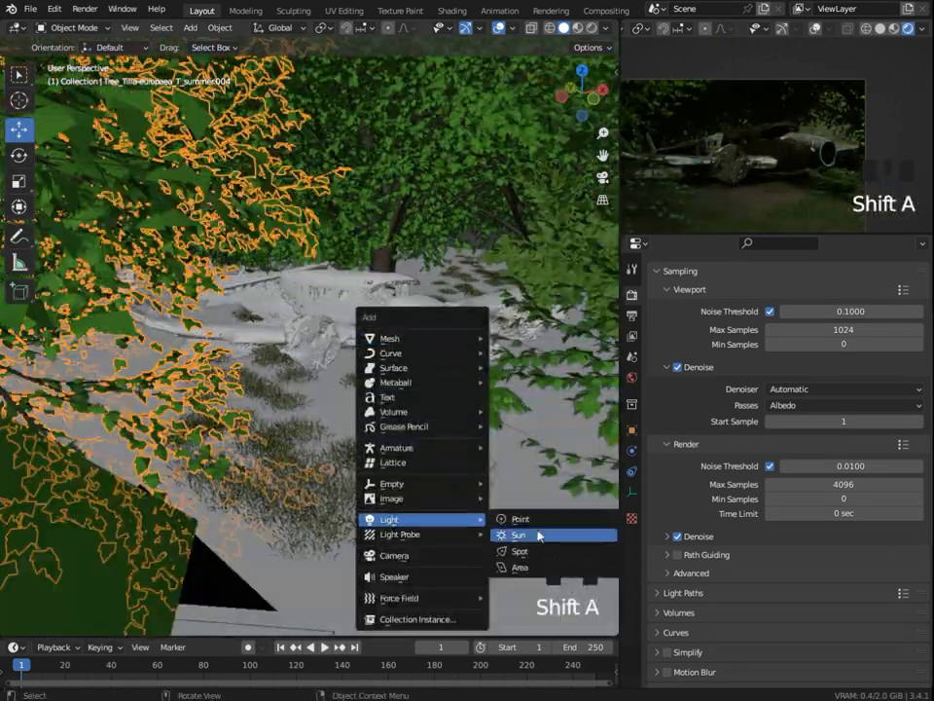
pyautogui.click(537, 535)
pyautogui.moveTo(432, 314); pyautogui.dragTo(443, 168)
pyautogui.click(441, 269)
pyautogui.click(441, 271)
pyautogui.moveTo(442, 271)
pyautogui.mouseDown(button='middle')
pyautogui.moveTo(438, 257)
pyautogui.moveTo(426, 260)
pyautogui.mouseUp(button='middle')
pyautogui.scroll(4, 409, 268)
pyautogui.keyDown('shift'); pyautogui.moveTo(394, 279); pyautogui.dragTo(341, 349, button='middle'); pyautogui.keyUp('shift')
# - Aim the Sun light's beam at an angle and shift the light sideways from the aircraft
pyautogui.click(424, 208)
pyautogui.moveTo(417, 284); pyautogui.dragTo(378, 289)
pyautogui.moveTo(358, 292); pyautogui.dragTo(339, 296)
pyautogui.moveTo(381, 209); pyautogui.dragTo(613, 203)
pyautogui.scroll(-3, 428, 243)
pyautogui.moveTo(399, 243); pyautogui.dragTo(380, 302, button='middle')
pyautogui.moveTo(438, 263); pyautogui.dragTo(501, 292, button='middle')
# - Rotate the Sun light about the global Z axis to try different light directions on the aircraft
pyautogui.press('r')
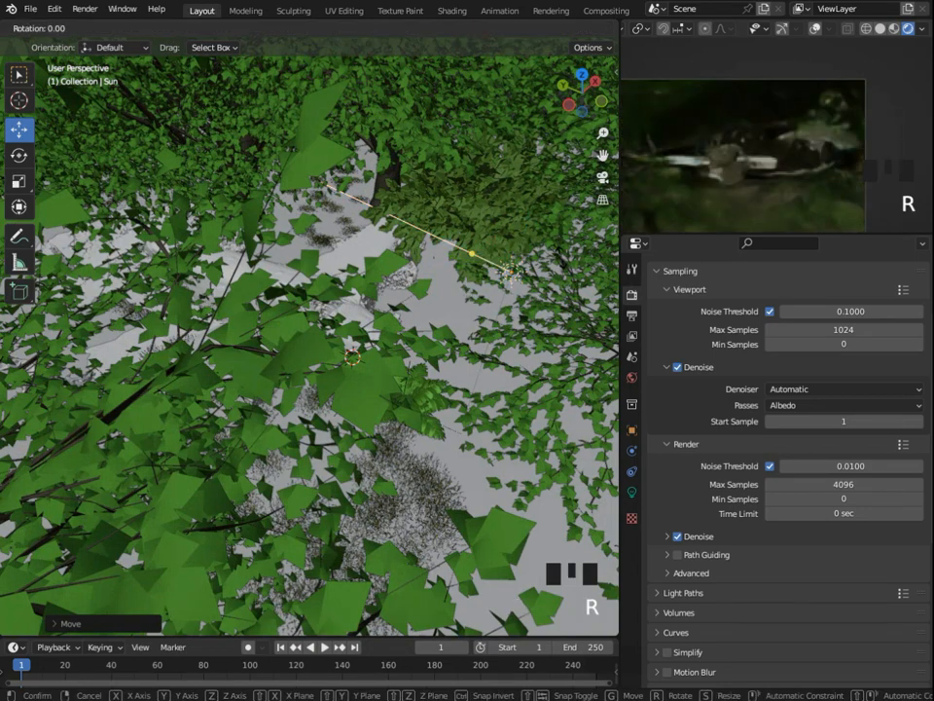
pyautogui.press('z')
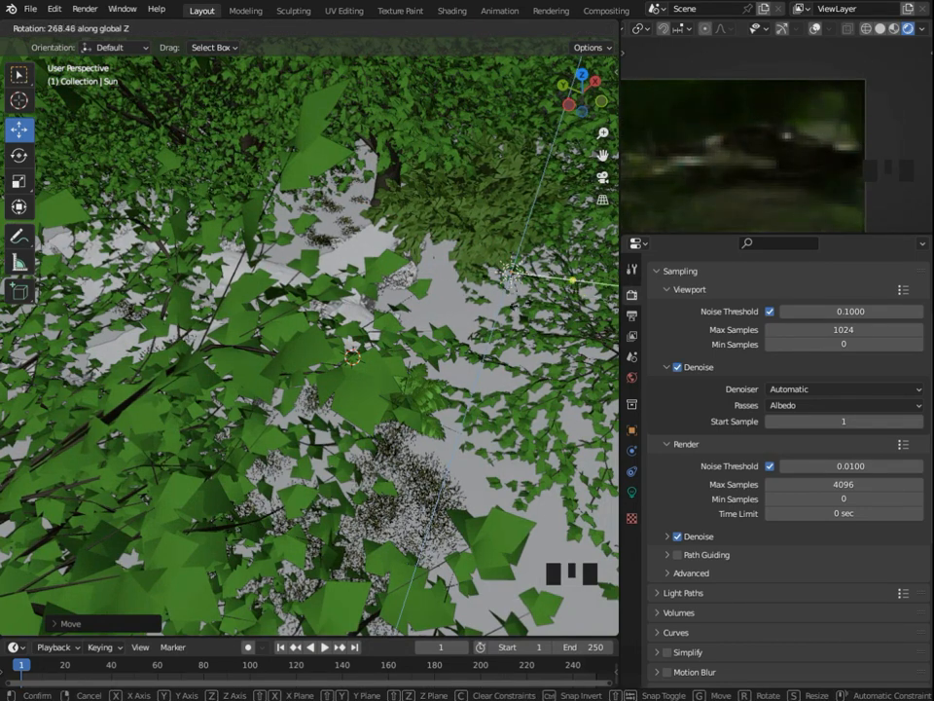
pyautogui.rightClick(554, 269)
pyautogui.press('r')
pyautogui.press('z')
pyautogui.click(558, 282)
# - Set the Sun light's strength to 10 and turn it slightly further about the global Z axis
pyautogui.click(632, 492)
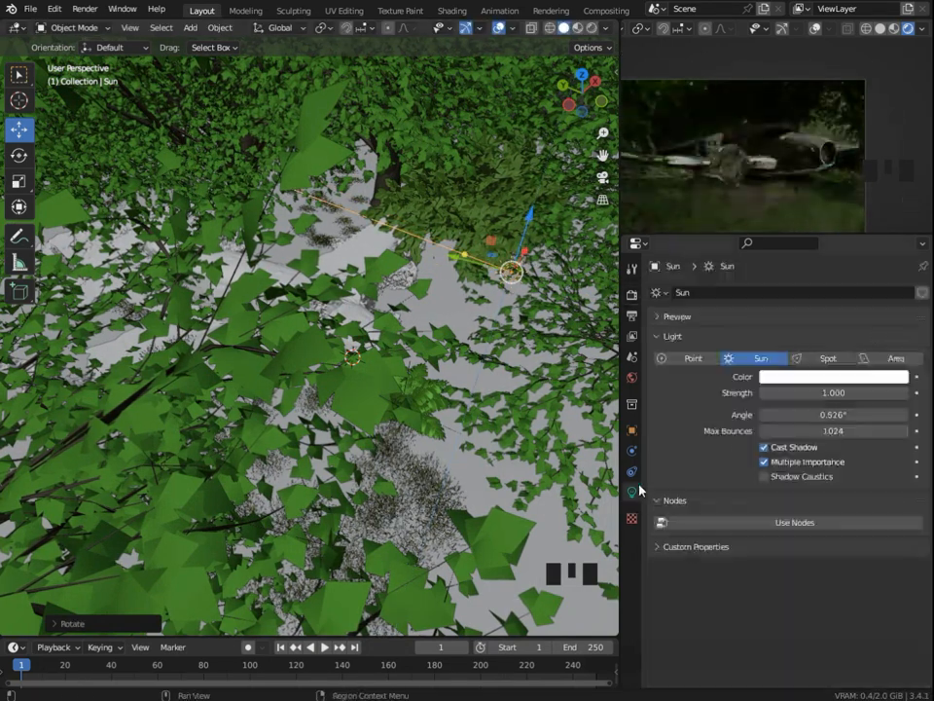
pyautogui.write('10')
pyautogui.press('Return')
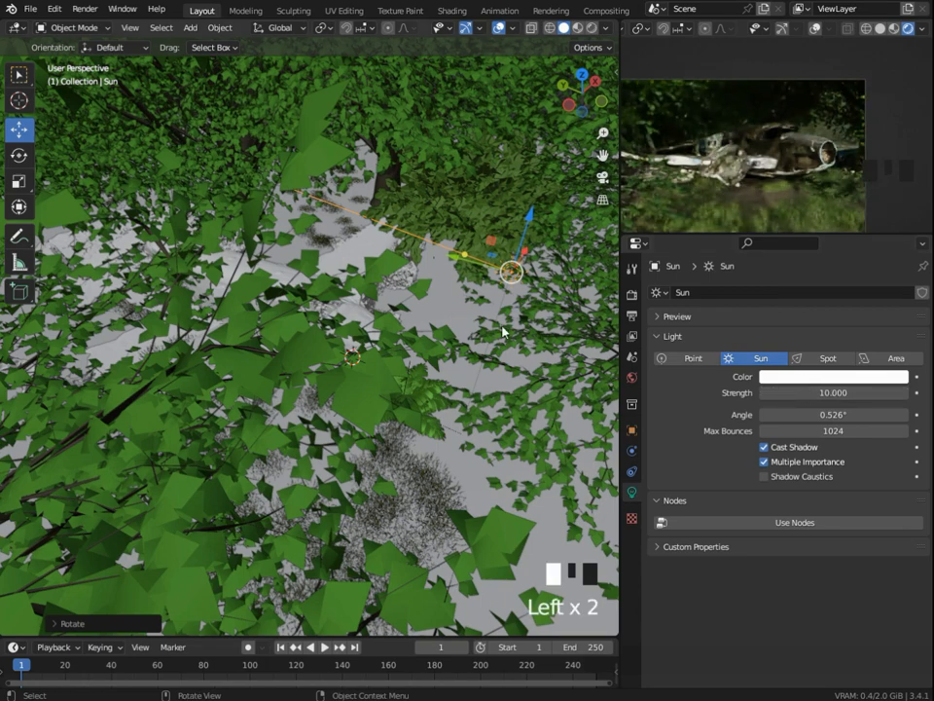
pyautogui.press('r')
pyautogui.press('z')
pyautogui.click(491, 314)
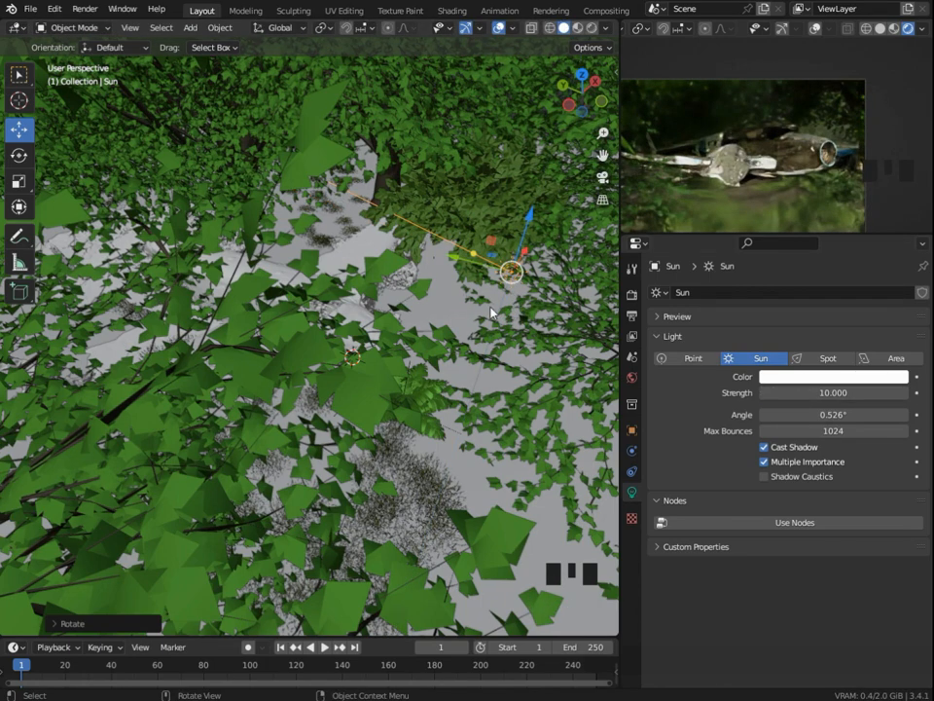
# - Delete the Sun light
pyautogui.press('x')
pyautogui.click(587, 321)
pyautogui.scroll(-4, 509, 481)
pyautogui.scroll(-2, 687, 214)
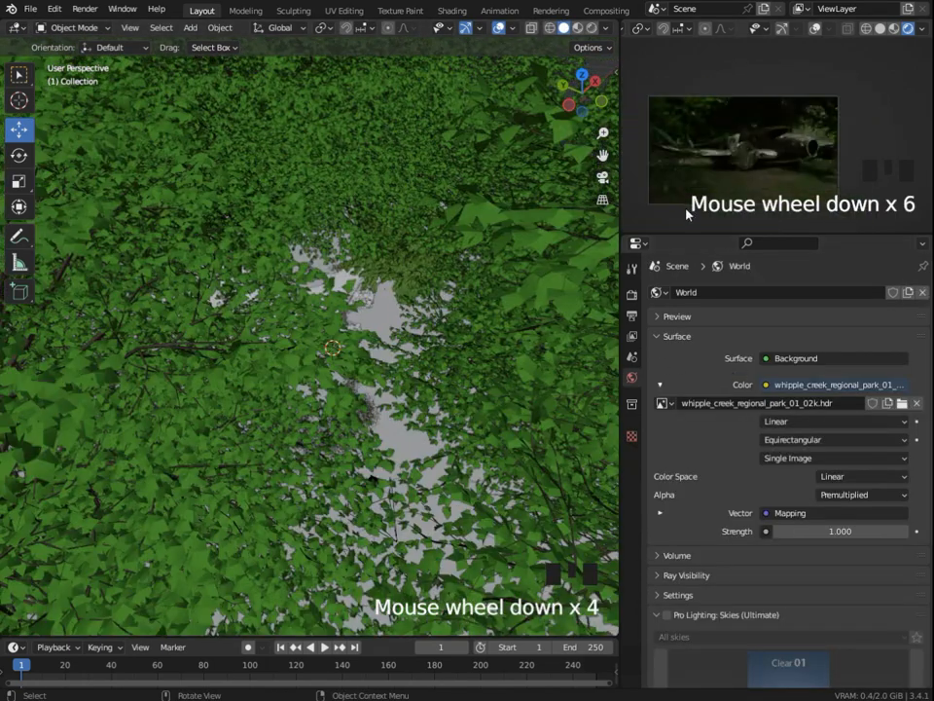
# - Test hiding the outer trees and the front tree one after another, and bring them all back
pyautogui.moveTo(405, 334); pyautogui.dragTo(310, 211, button='middle')
pyautogui.click(101, 207)
pyautogui.click(76, 175)
pyautogui.press('h')
pyautogui.click(101, 240)
pyautogui.press('h')
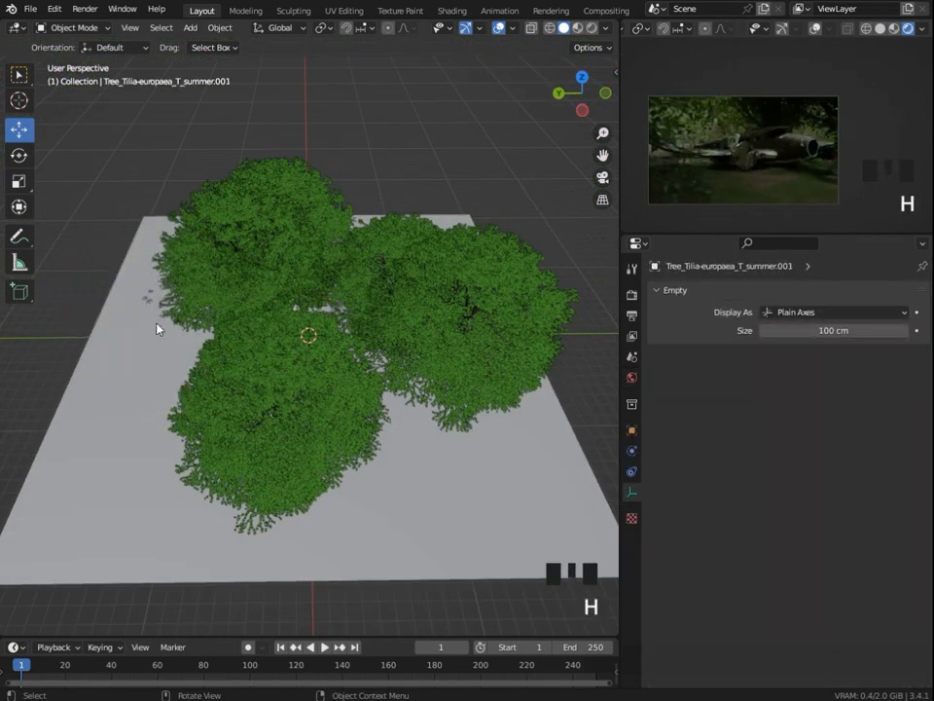
pyautogui.click(245, 396)
pyautogui.press('h')
pyautogui.hotkey('alt', 'h')
# - Delete Tree_Tilia-europaea_T_summer.003 and the overlapping tree beside it
pyautogui.click(156, 321)
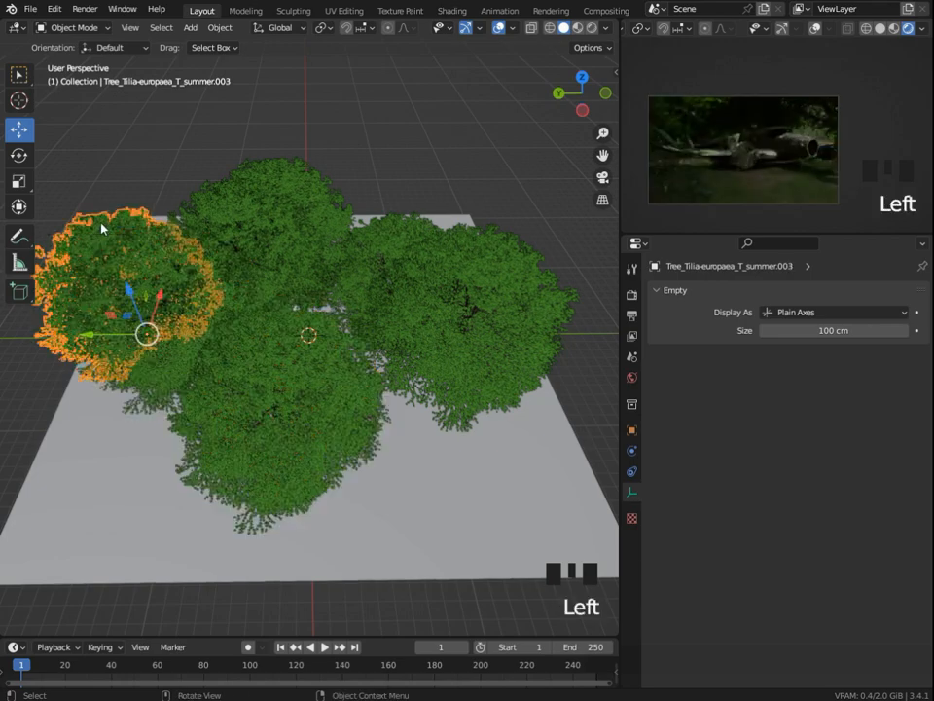
pyautogui.press('x')
# - Reposition Tree_Tilia-europaea_T_summer.004 on the ground, finishing with a shift of about -395 cm along Y, and check the rendered preview
pyautogui.click(254, 445)
pyautogui.moveTo(211, 440); pyautogui.dragTo(118, 420)
pyautogui.moveTo(179, 409); pyautogui.dragTo(166, 417)
pyautogui.moveTo(165, 417); pyautogui.dragTo(254, 448, button='middle')
pyautogui.moveTo(246, 495); pyautogui.dragTo(281, 469)
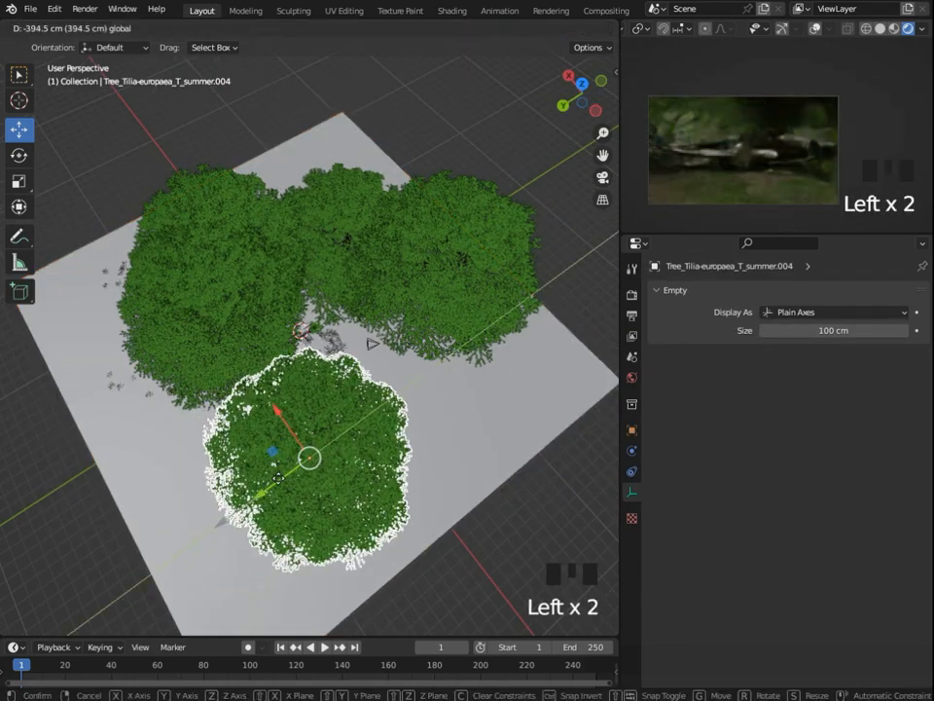
pyautogui.scroll(1, 822, 186)
pyautogui.keyDown('shift'); pyautogui.moveTo(781, 167); pyautogui.dragTo(817, 164, button='middle'); pyautogui.keyUp('shift')
pyautogui.scroll(1, 818, 164)
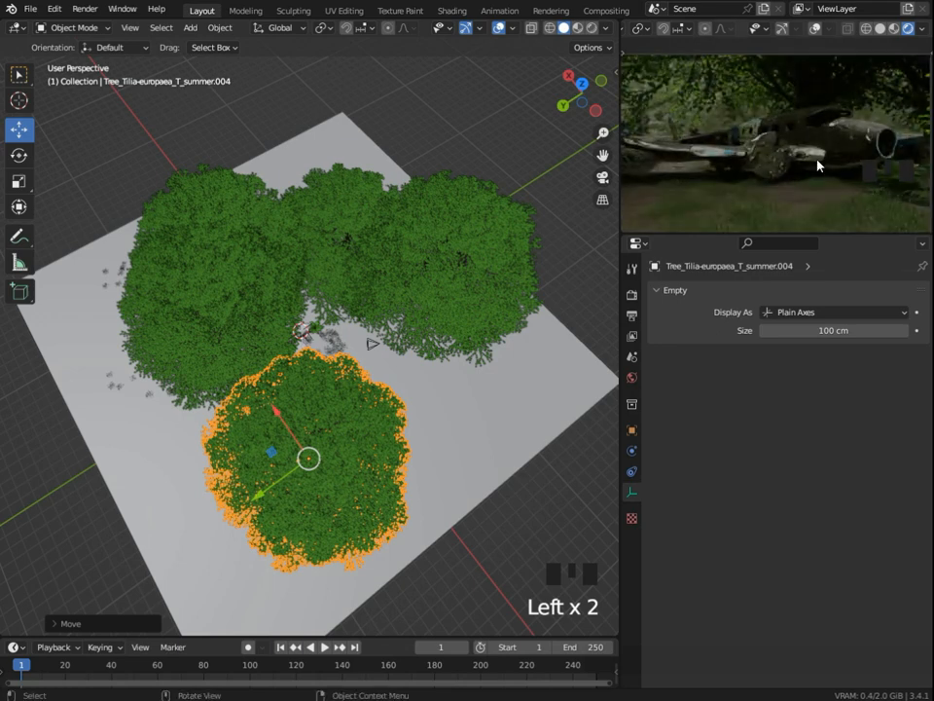
# - Raise the exposure in the render's Color Management settings to about 2.2
pyautogui.click(632, 294)
pyautogui.scroll(-16, 785, 482)
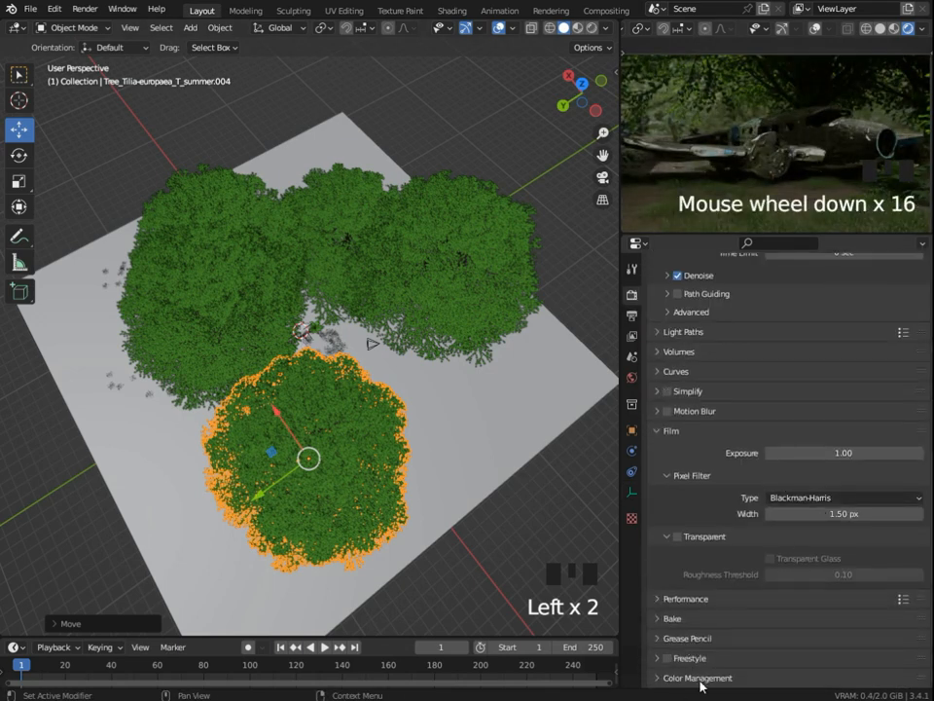
pyautogui.click(700, 681)
pyautogui.scroll(-10, 684, 546)
pyautogui.moveTo(844, 617); pyautogui.dragTo(861, 617)
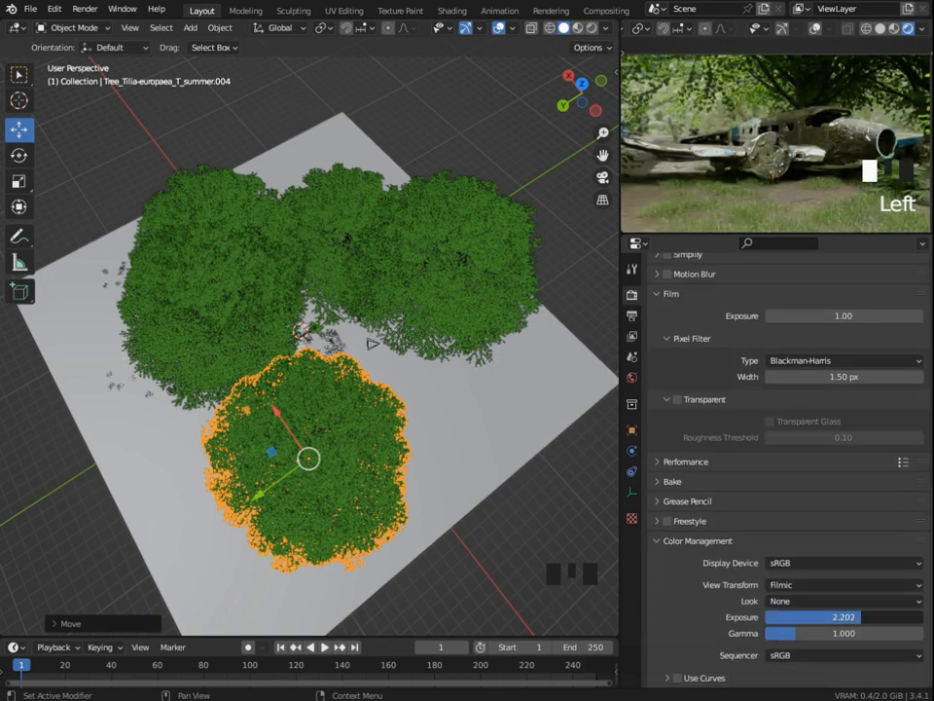
# - Show the World shader nodes instead of the properties and make room between the environment texture and Background nodes
pyautogui.click(638, 243)
pyautogui.click(238, 381)
pyautogui.scroll(-5, 722, 374)
pyautogui.moveTo(696, 368); pyautogui.dragTo(775, 440, button='middle')
pyautogui.moveTo(704, 422); pyautogui.dragTo(806, 456)
pyautogui.moveTo(799, 429); pyautogui.dragTo(706, 419)
pyautogui.scroll(2, 732, 431)
pyautogui.moveTo(733, 432); pyautogui.dragTo(636, 481, button='middle')
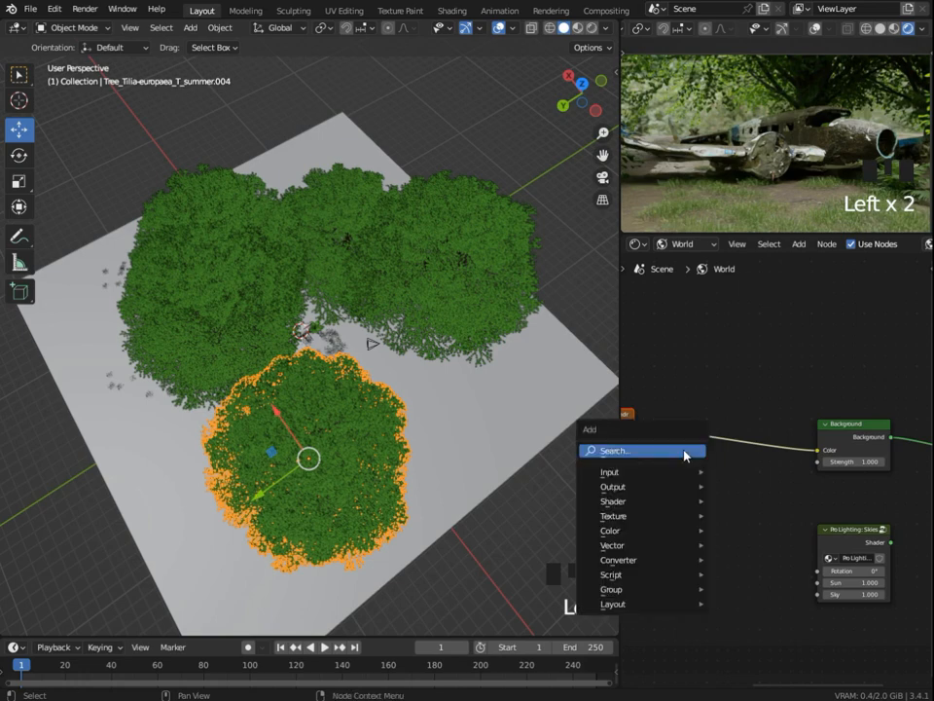
# - Insert an RGB Curves node before the Background node and add a curve point at about 0.54, 0.47
pyautogui.write('rgb')
pyautogui.press('Down')
pyautogui.press('Down')
pyautogui.press('Return')
pyautogui.scroll(2, 735, 436)
pyautogui.click(737, 433)
pyautogui.scroll(-5, 768, 146)
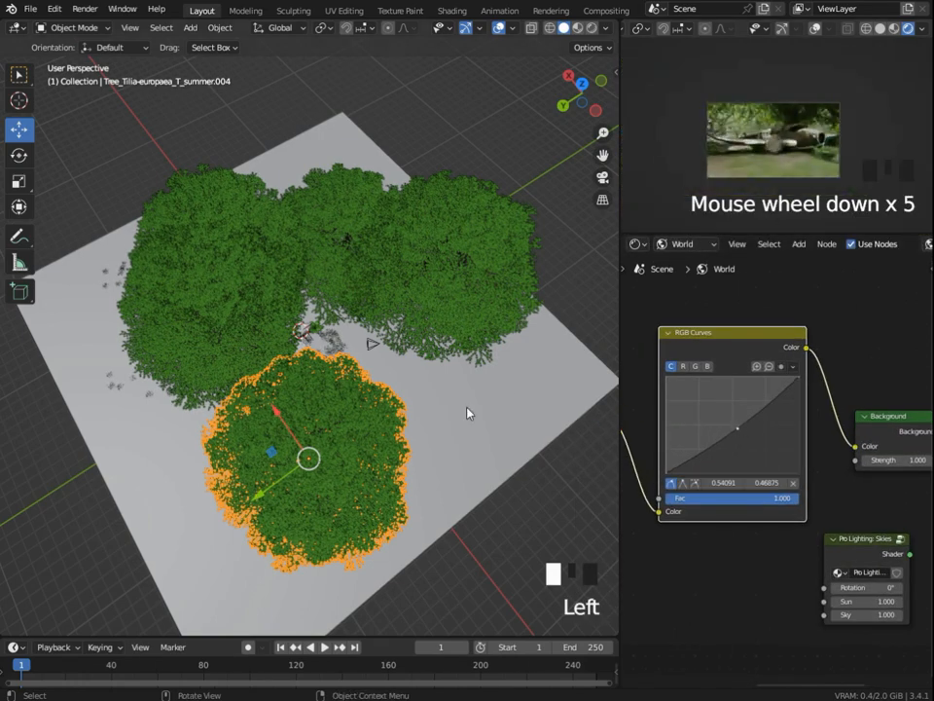
# - Isolate Tree_Tilia-europaea_T_summer.006 in local view and examine the HDRI background around it in the rendered preview
pyautogui.press('a')
pyautogui.click(467, 285)
pyautogui.press('/')
pyautogui.scroll(-4, 467, 285)
pyautogui.moveTo(779, 126); pyautogui.dragTo(808, 112, button='middle')
pyautogui.scroll(-8, 825, 102)
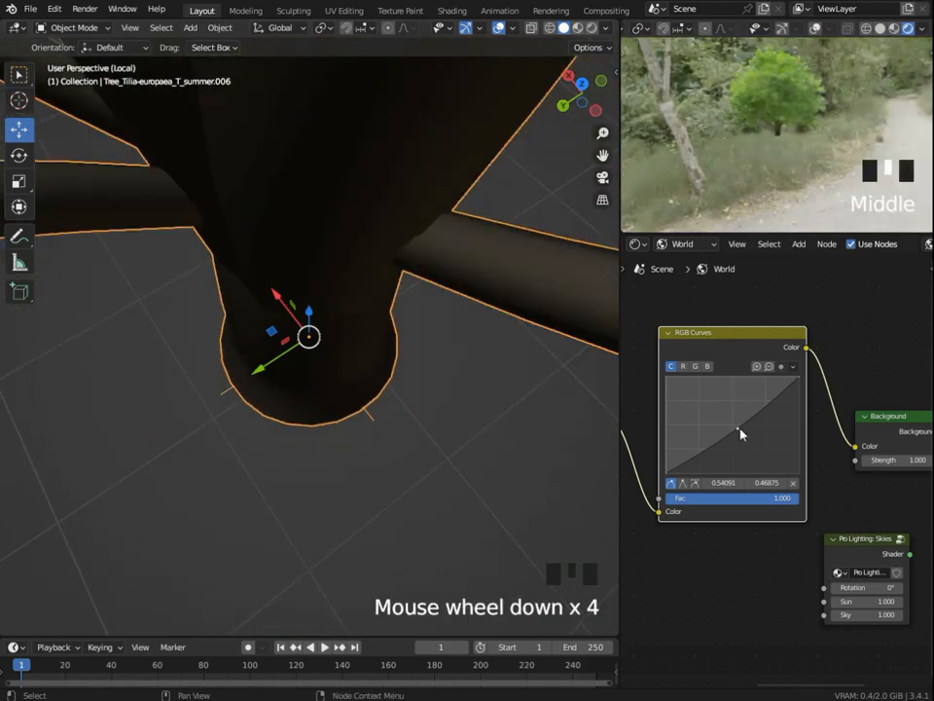
# - Try darkening the HDRI by pulling the RGB curve's point to about 0.66, 0.33 and fine-tuning it
pyautogui.moveTo(734, 424); pyautogui.dragTo(755, 447)
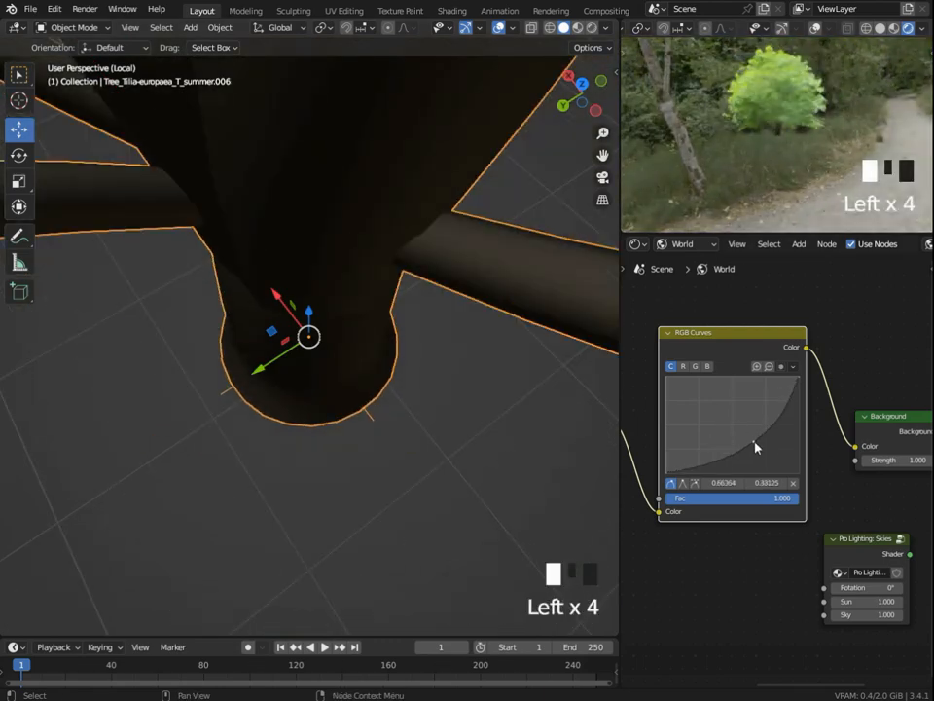
pyautogui.moveTo(730, 95); pyautogui.dragTo(778, 146, button='middle')
pyautogui.scroll(2, 782, 150)
pyautogui.moveTo(753, 443)
pyautogui.mouseDown()
pyautogui.moveTo(767, 457)
pyautogui.moveTo(731, 418)
pyautogui.moveTo(746, 428)
pyautogui.mouseUp()
pyautogui.moveTo(746, 429); pyautogui.dragTo(752, 432)
pyautogui.moveTo(757, 436)
pyautogui.mouseDown()
pyautogui.moveTo(775, 451)
pyautogui.moveTo(760, 435)
pyautogui.mouseUp()
pyautogui.moveTo(830, 117); pyautogui.dragTo(830, 118, button='middle')
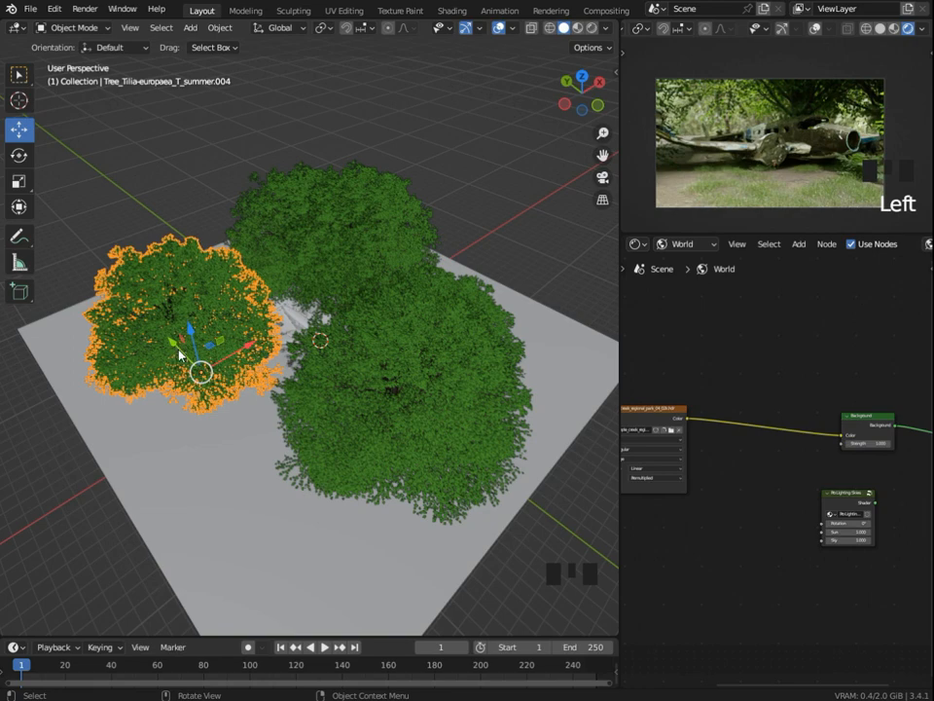
# - Move Tree_Tilia-europaea_T_summer.004 across the ground to a spot further back beside the aircraft
pyautogui.moveTo(179, 355); pyautogui.dragTo(216, 384)
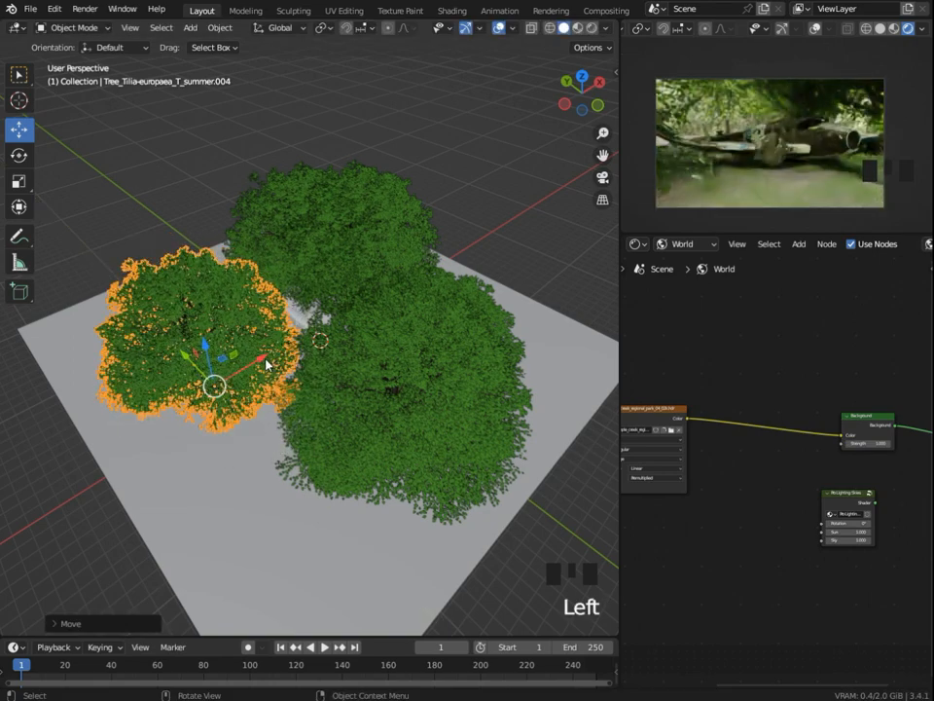
pyautogui.moveTo(195, 336); pyautogui.dragTo(244, 304)
pyautogui.moveTo(258, 304)
pyautogui.mouseDown()
pyautogui.moveTo(284, 301)
pyautogui.moveTo(250, 304)
pyautogui.moveTo(263, 296)
pyautogui.mouseUp()
pyautogui.scroll(2, 392, 308)
# - Try tucker_wreck_02k.hdr as the world's environment image
pyautogui.click(670, 433)
pyautogui.scroll(-6, 546, 280)
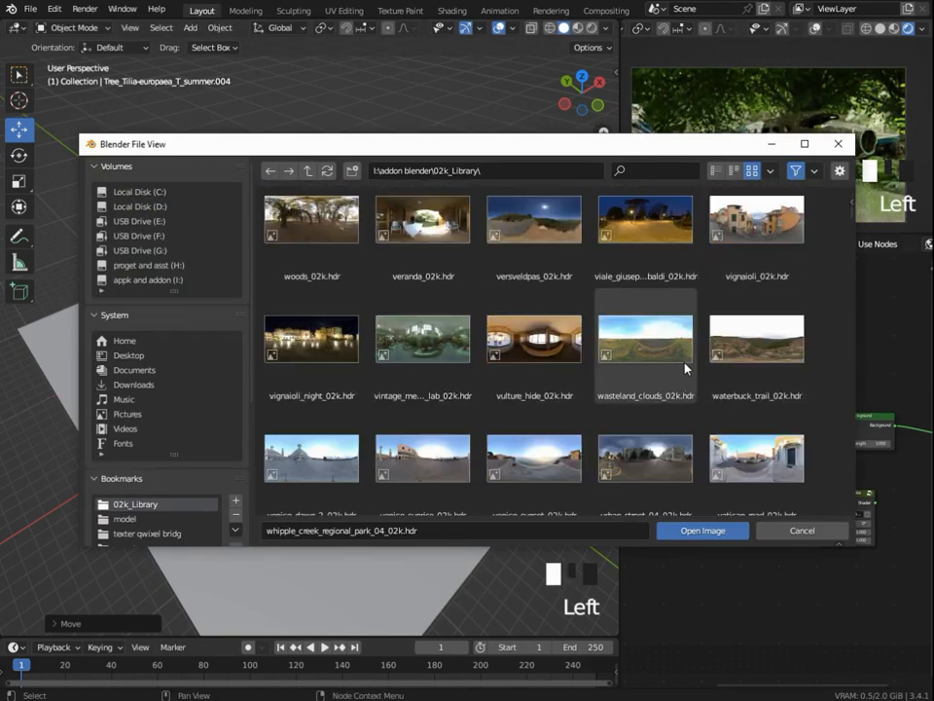
pyautogui.doubleClick(321, 282)
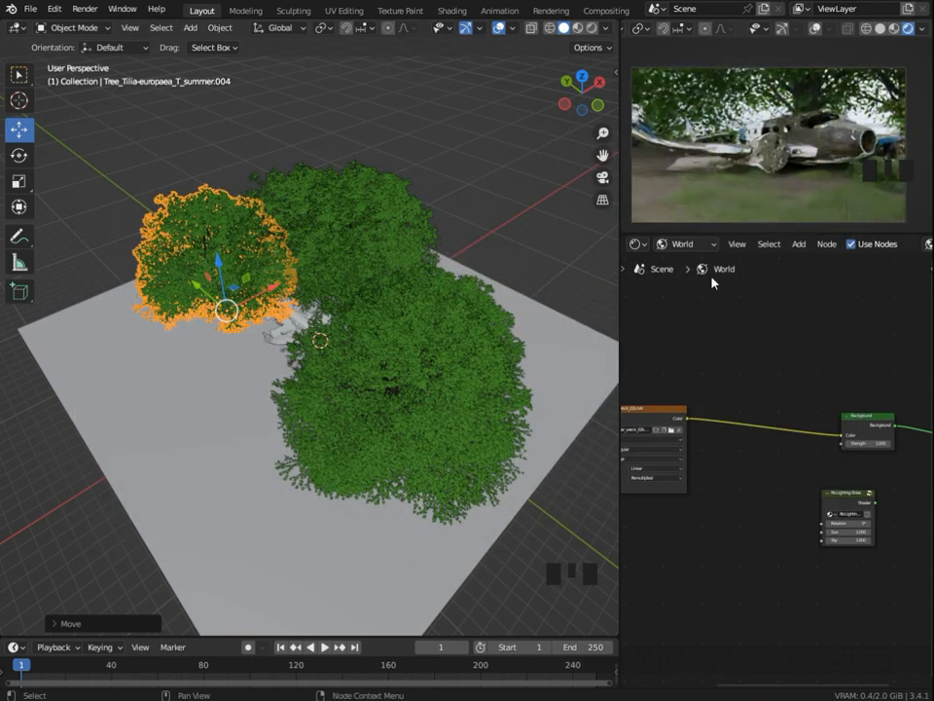
# - Replace the world's environment image with teufelsberg_ground_1_02k.hdr
pyautogui.click(673, 433)
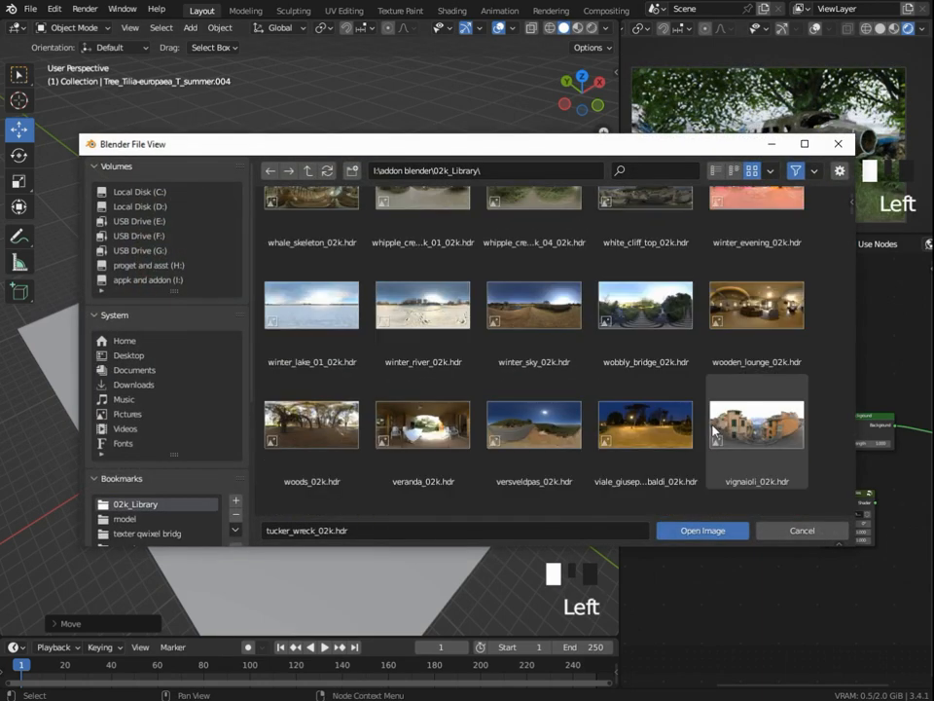
pyautogui.scroll(-6, 763, 444)
pyautogui.scroll(-5, 790, 471)
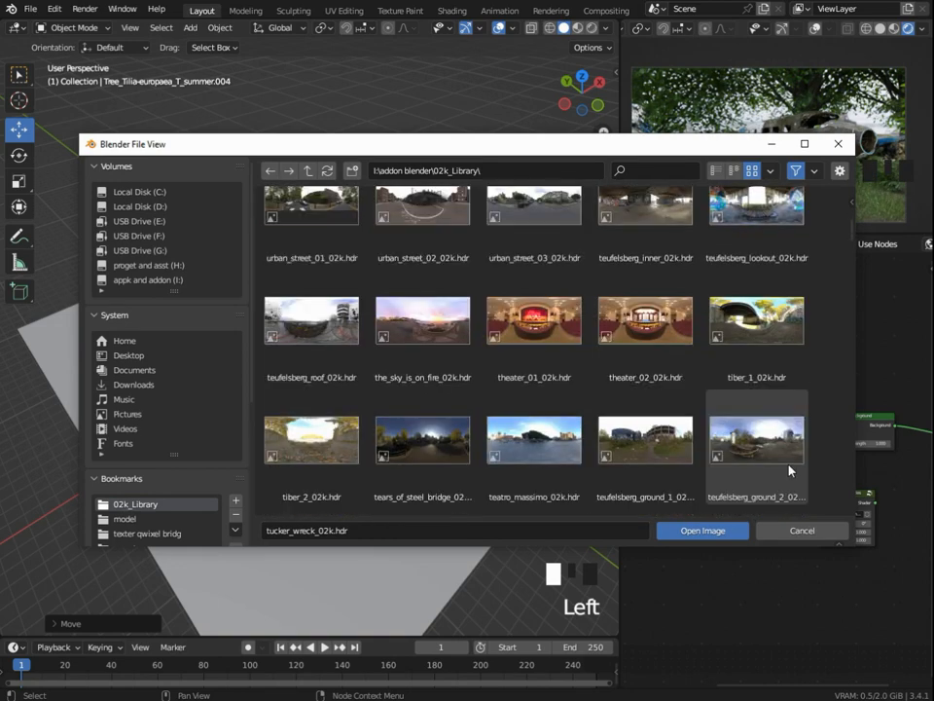
pyautogui.doubleClick(689, 392)
# - Try sunset_fairway_02k.hdr as the world's environment image
pyautogui.click(668, 429)
pyautogui.click(667, 429)
pyautogui.scroll(4, 718, 435)
pyautogui.scroll(10, 718, 435)
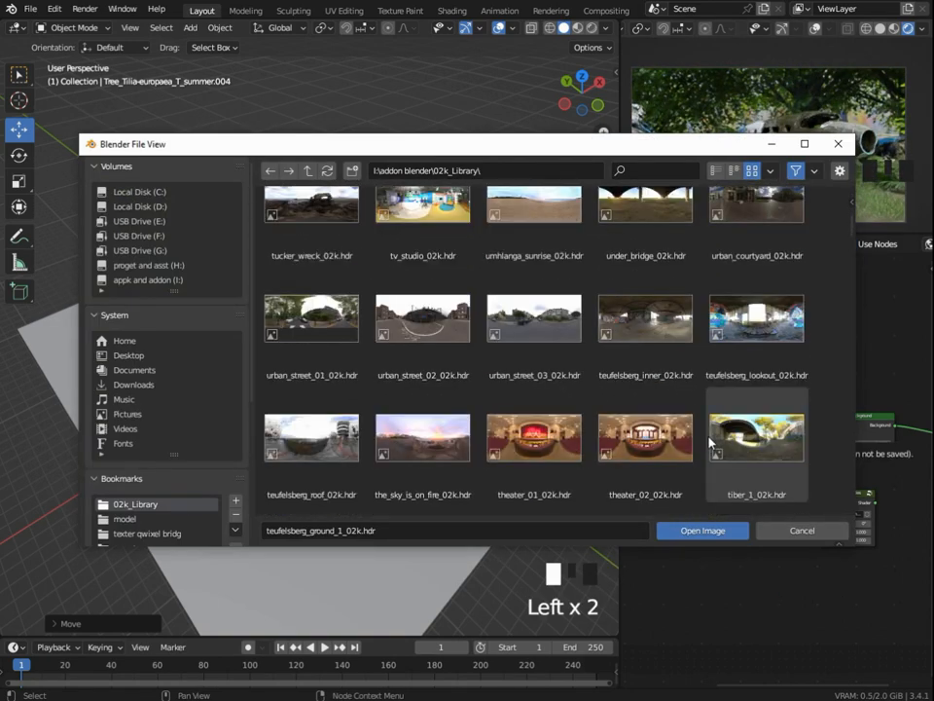
pyautogui.scroll(-2, 706, 437)
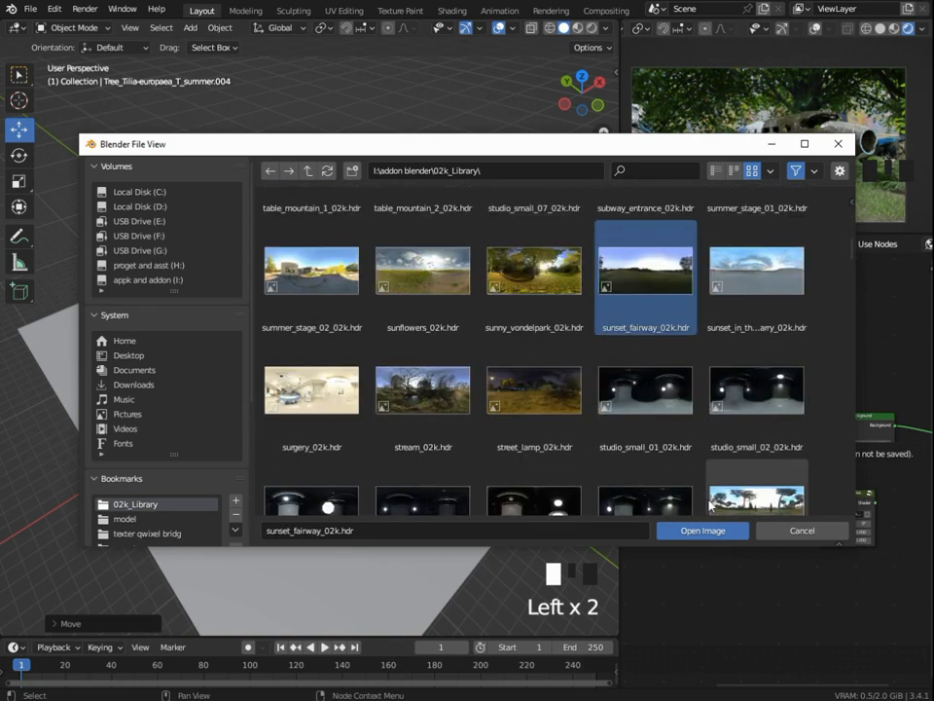
pyautogui.doubleClick(609, 261)
# - Replace the world's environment image with a different HDRI from the 02k_Library folder
pyautogui.click(665, 429)
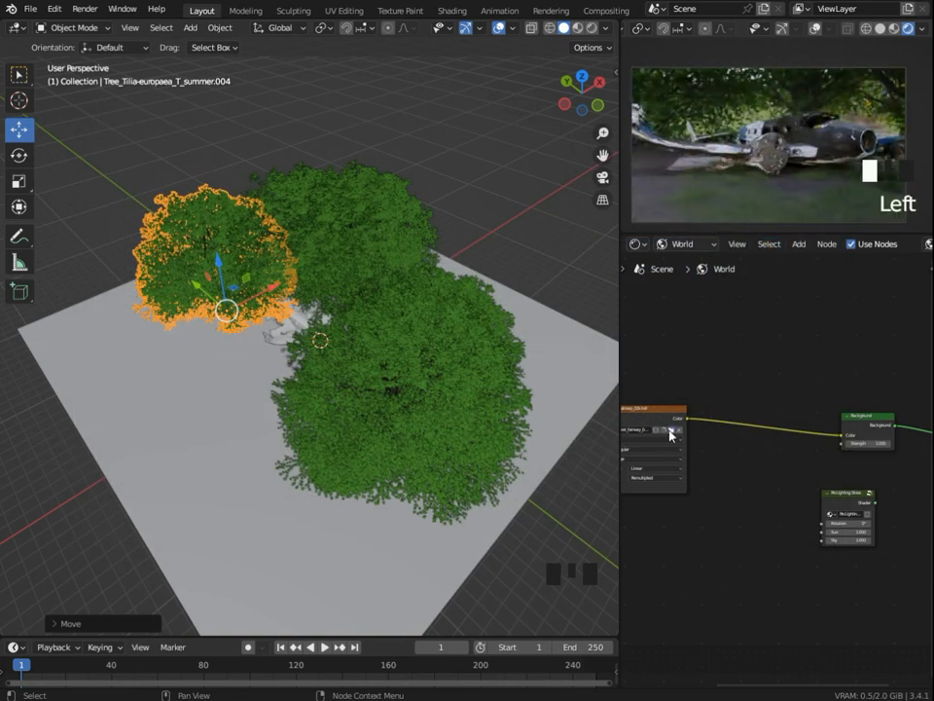
pyautogui.scroll(-8, 769, 465)
pyautogui.scroll(-12, 773, 463)
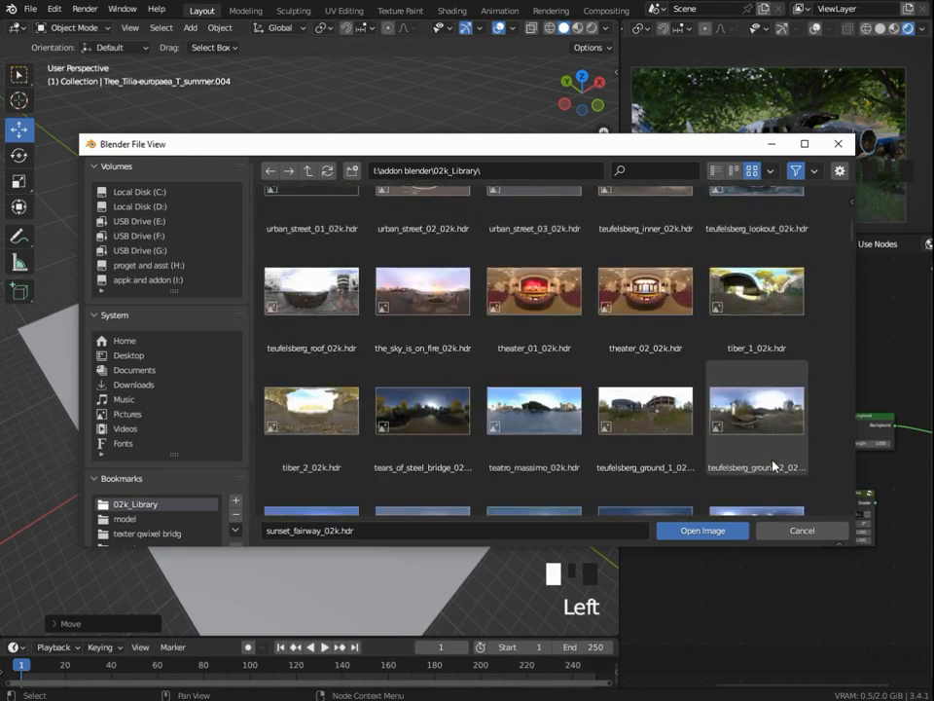
pyautogui.scroll(-2, 584, 336)
pyautogui.click(424, 251)
pyautogui.click(732, 535)
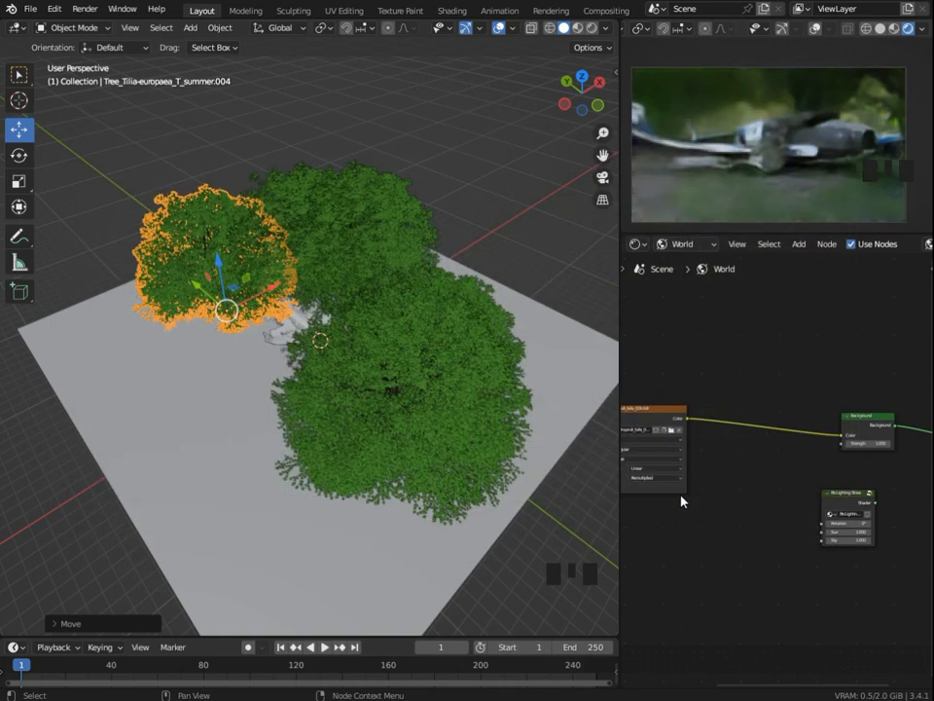
# - Reposition Tree_Tilia-europaea_T_summer.001 beside the aircraft and return to the camera view
pyautogui.scroll(-3, 788, 171)
pyautogui.moveTo(224, 309); pyautogui.dragTo(218, 366)
pyautogui.scroll(3, 364, 399)
# - Show the object properties in place of the shader nodes and set the camera's focal length to 50 mm
pyautogui.click(637, 244)
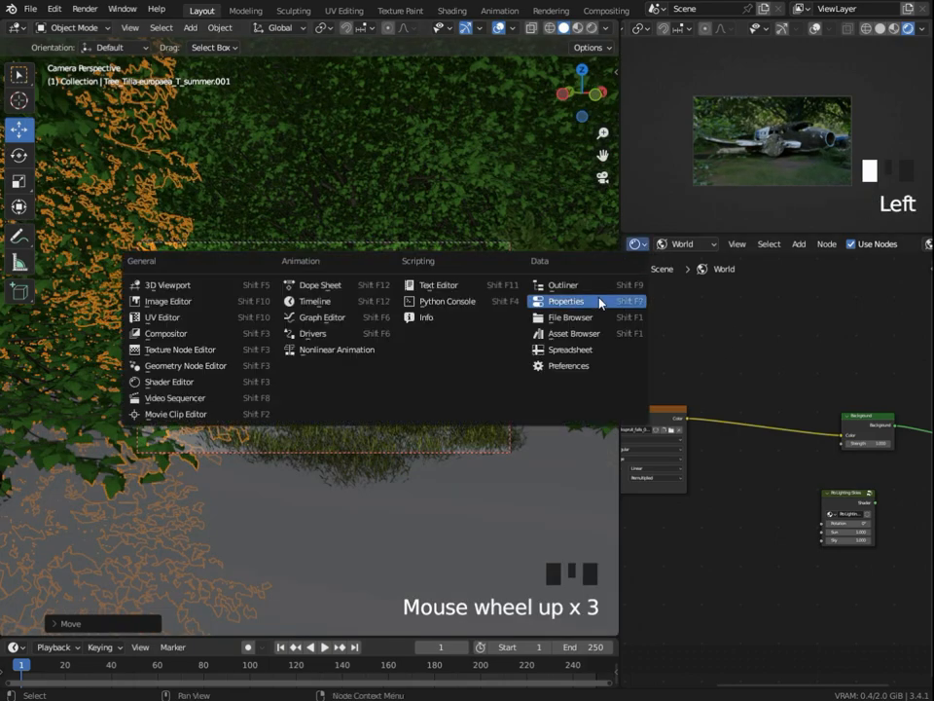
pyautogui.click(599, 302)
pyautogui.click(486, 453)
pyautogui.click(632, 491)
pyautogui.moveTo(829, 328); pyautogui.dragTo(878, 328)
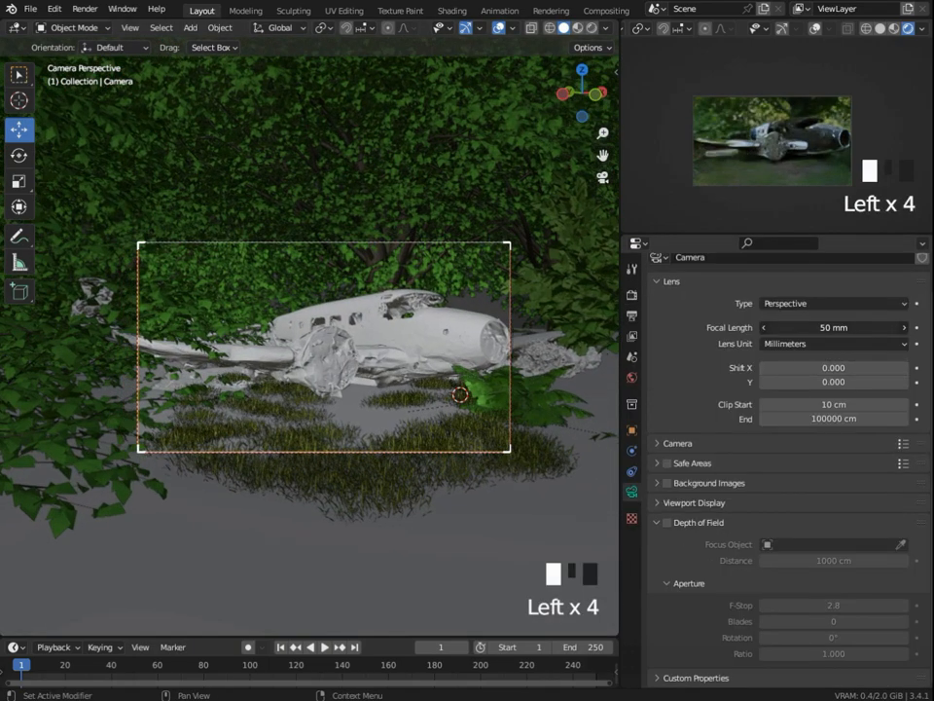
pyautogui.scroll(3, 788, 192)
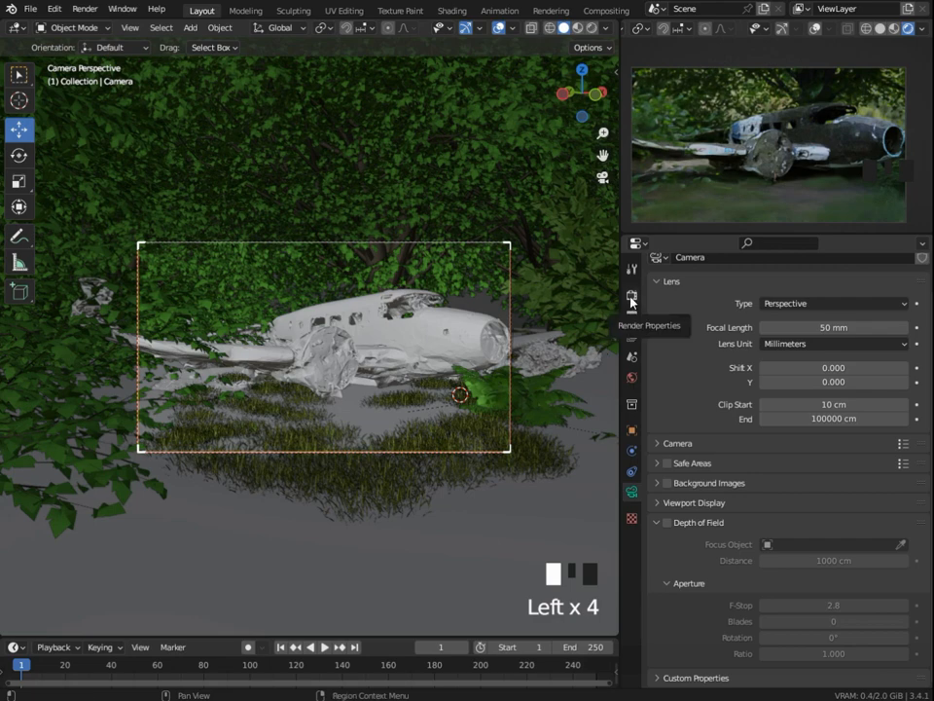
# - Move the fern from beside the aircraft's nose across the ground to below the wing at the camera frame's left side
pyautogui.scroll(-3, 463, 383)
pyautogui.click(463, 386)
pyautogui.scroll(4, 484, 425)
pyautogui.moveTo(484, 425); pyautogui.dragTo(356, 437)
pyautogui.moveTo(393, 403); pyautogui.dragTo(453, 454)
pyautogui.moveTo(520, 410); pyautogui.dragTo(314, 445)
pyautogui.moveTo(231, 439); pyautogui.dragTo(131, 400)
# - Scatter instances of the fern across the ground plane in front of the aircraft, from the wing to the nose
pyautogui.keyDown('shift'); pyautogui.click(368, 440); pyautogui.keyUp('shift')
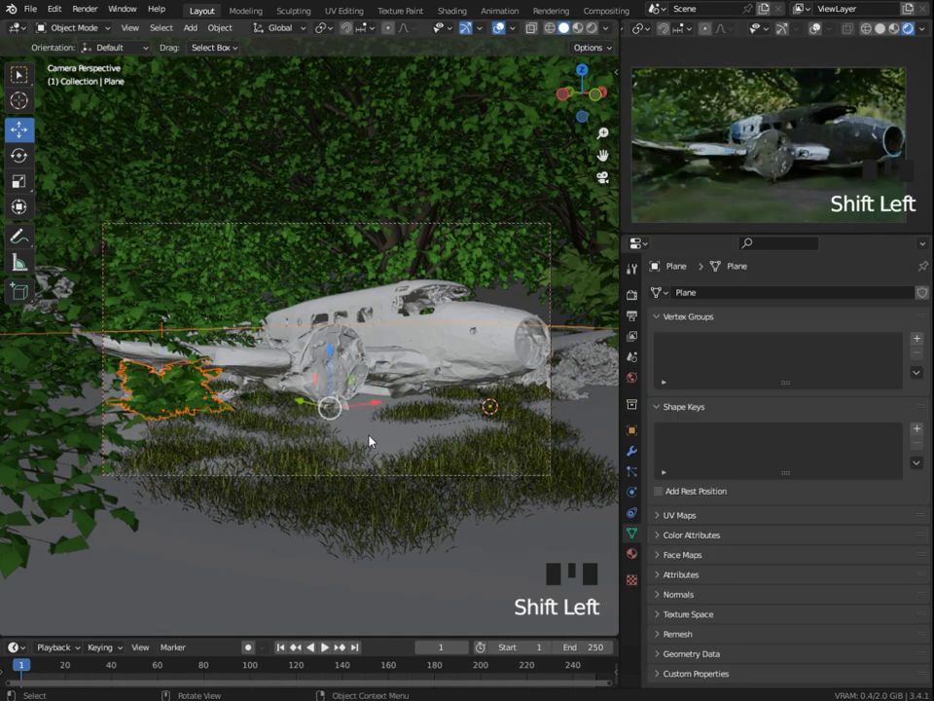
pyautogui.press('j')
pyautogui.click(369, 340)
pyautogui.click(121, 440)
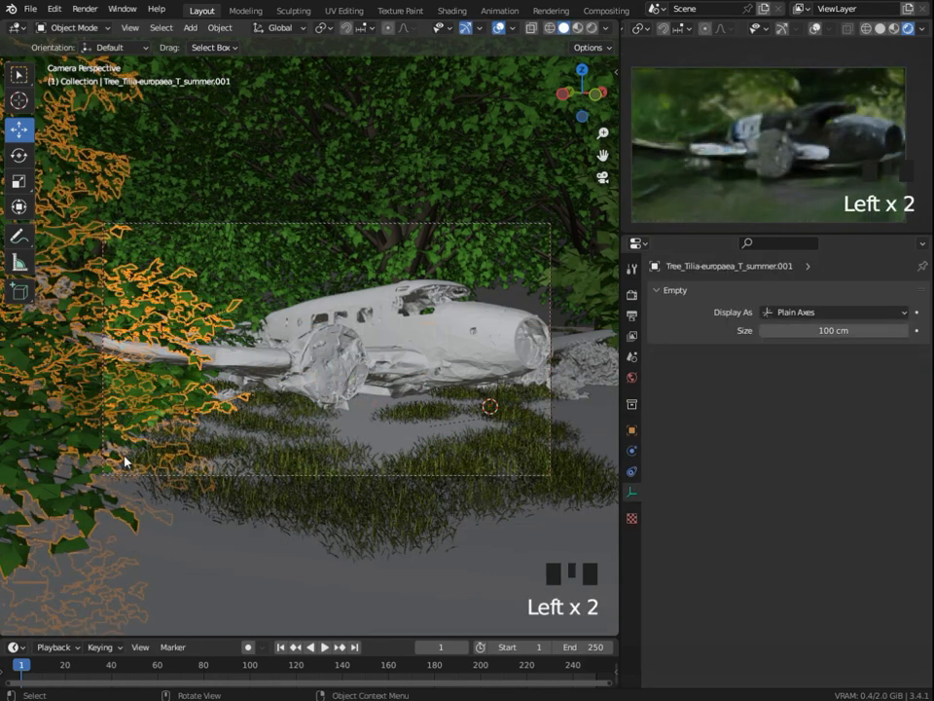
pyautogui.click(126, 461)
pyautogui.click(129, 461)
pyautogui.click(490, 475)
pyautogui.click(581, 380)
pyautogui.click(565, 334)
pyautogui.click(559, 341)
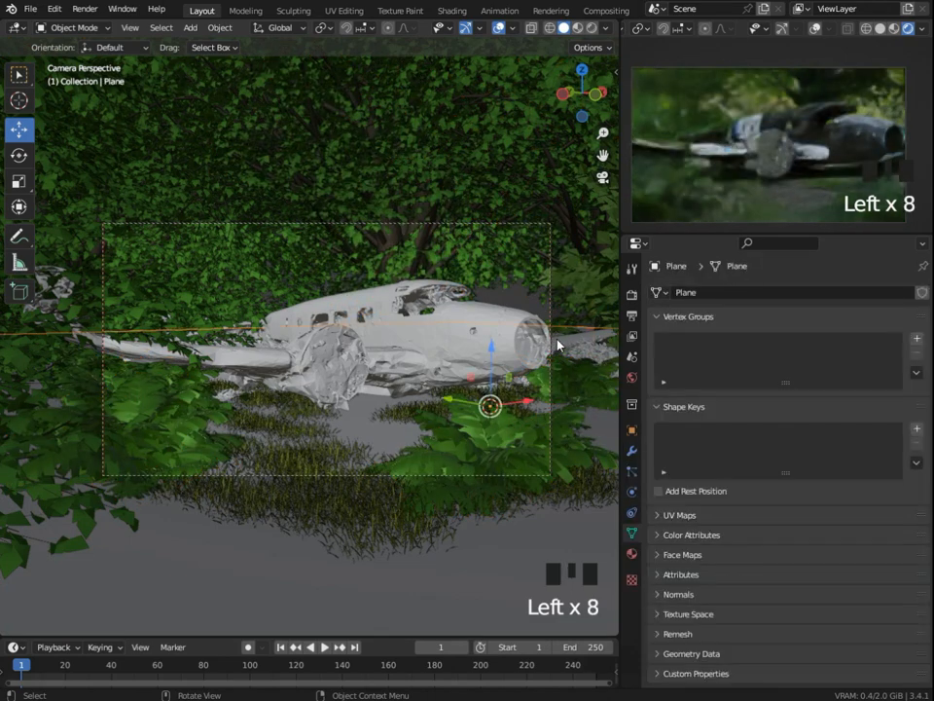
pyautogui.click(321, 415)
pyautogui.click(309, 422)
pyautogui.click(358, 516)
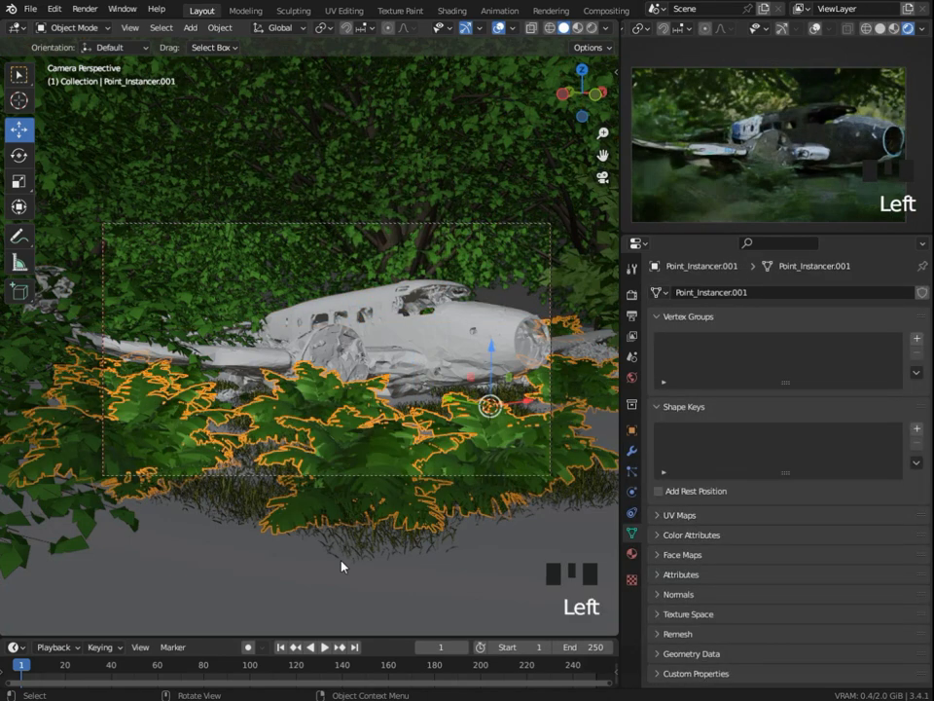
pyautogui.click(486, 509)
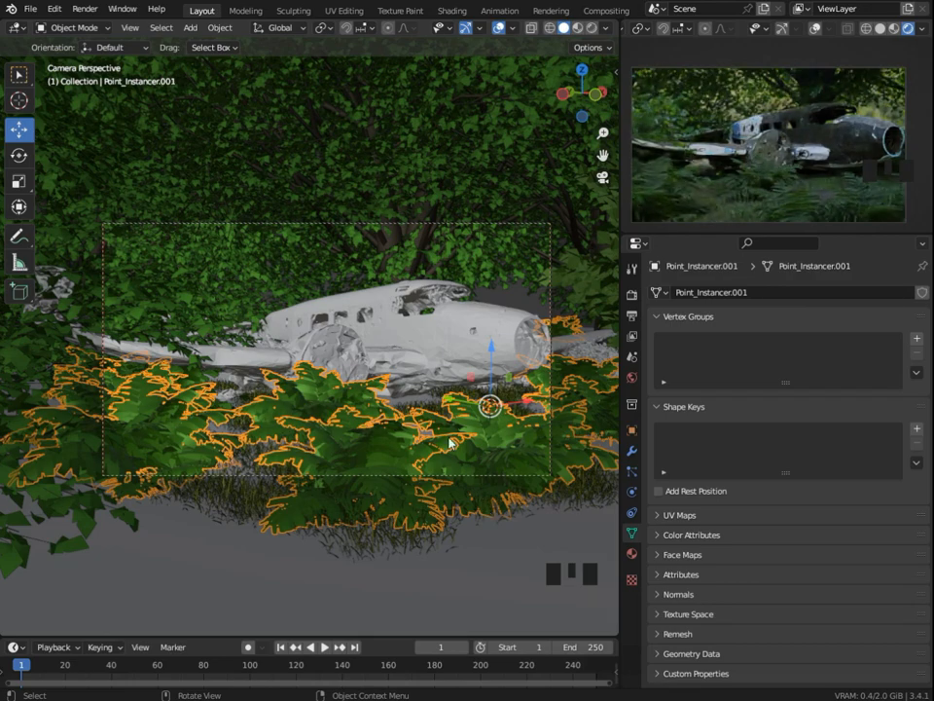
# - Move Tree_Tilia-europaea_T_summer.003 across the ground to behind the aircraft's nose, return to the camera view and show the render properties
pyautogui.click(461, 219)
pyautogui.hotkey('shift', 'd')
pyautogui.click(569, 402)
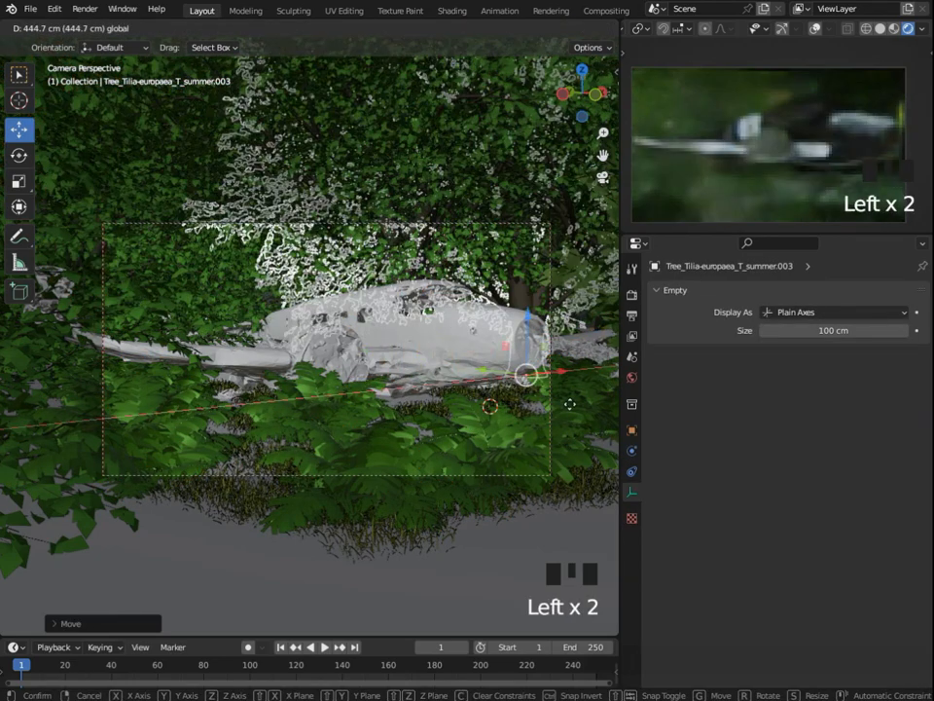
pyautogui.moveTo(177, 392); pyautogui.dragTo(364, 338, button='middle')
pyautogui.scroll(-3, 375, 339)
pyautogui.moveTo(511, 340); pyautogui.dragTo(410, 333)
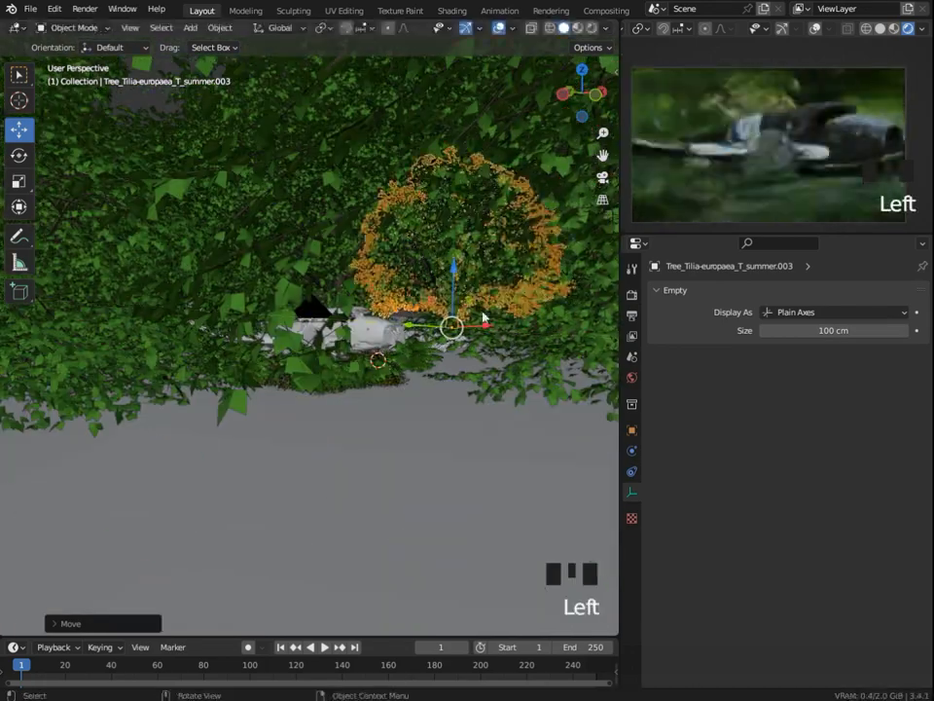
pyautogui.moveTo(476, 323); pyautogui.dragTo(440, 313, button='middle')
pyautogui.moveTo(496, 296); pyautogui.dragTo(497, 316)
pyautogui.press('KP_0')
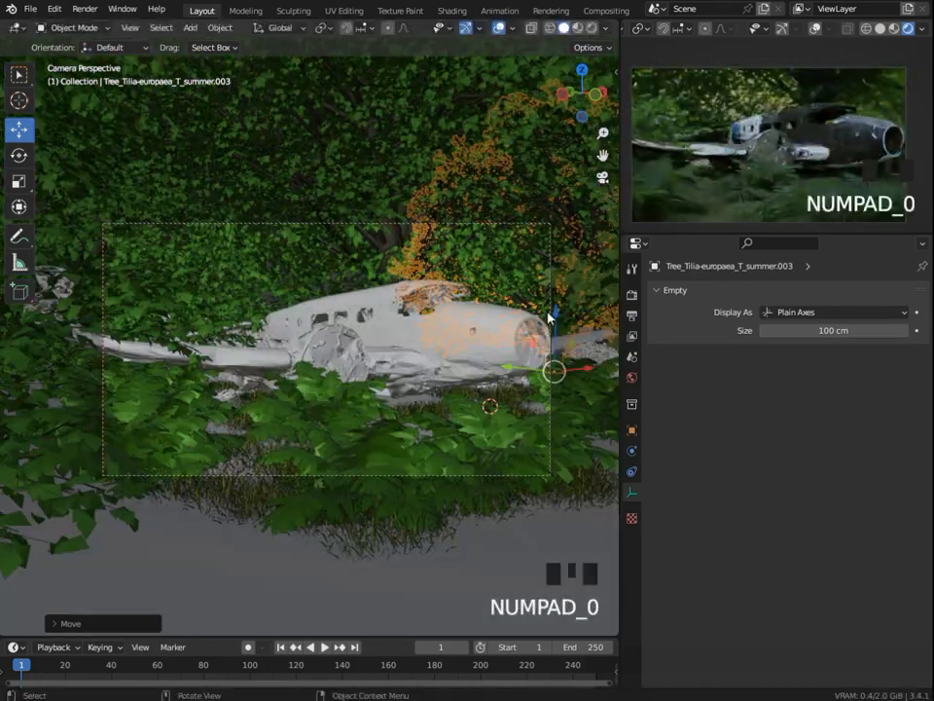
pyautogui.scroll(-2, 769, 146)
pyautogui.click(631, 294)
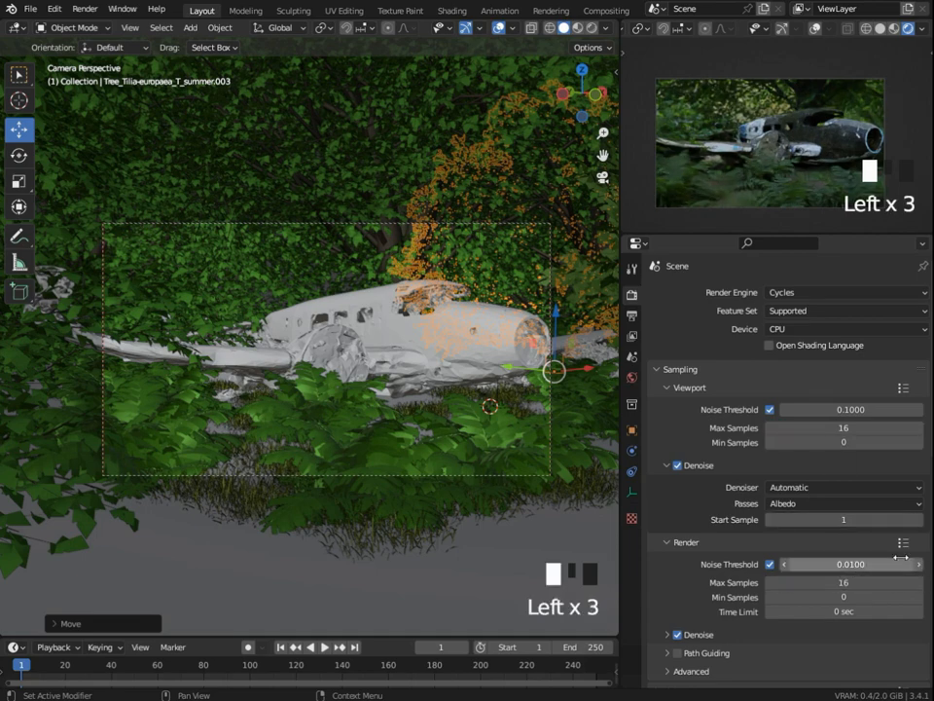
# - Move Tree_Tilia-europaea_T_summer.004 across the ground into the left foreground, on the camera's side of the aircraft
pyautogui.click(213, 390)
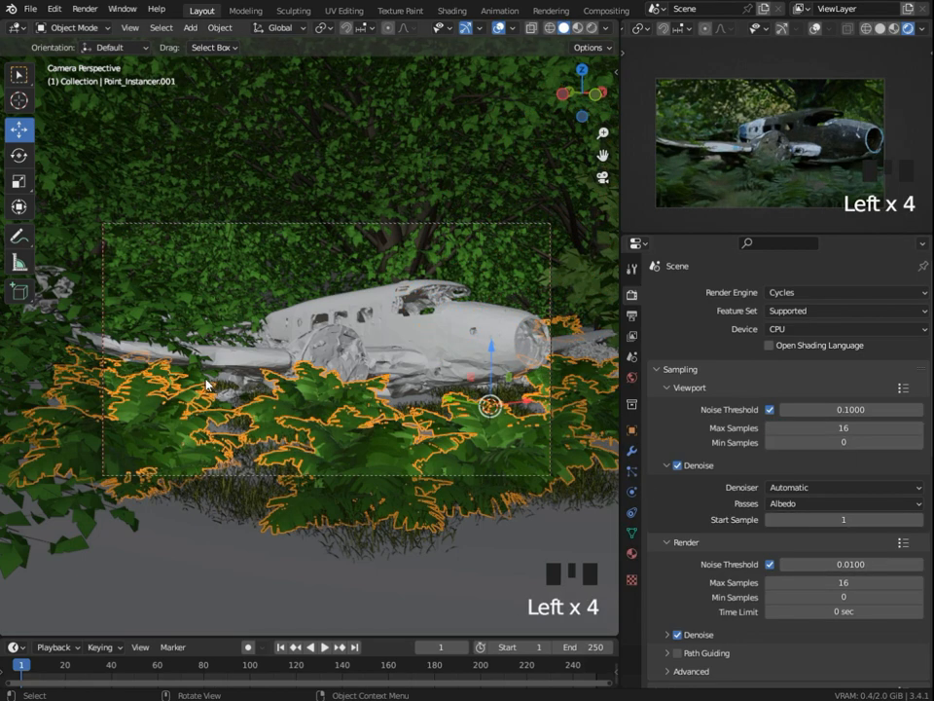
pyautogui.click(213, 385)
pyautogui.scroll(-5, 391, 274)
pyautogui.moveTo(391, 273); pyautogui.dragTo(404, 297, button='middle')
pyautogui.scroll(-2, 404, 297)
pyautogui.moveTo(273, 356); pyautogui.dragTo(263, 359)
pyautogui.rightClick(200, 375)
pyautogui.press('x')
pyautogui.click(204, 418)
pyautogui.click(200, 401)
pyautogui.moveTo(150, 423); pyautogui.dragTo(122, 430)
pyautogui.moveTo(127, 431); pyautogui.dragTo(231, 465, button='middle')
pyautogui.moveTo(222, 462); pyautogui.dragTo(194, 437)
pyautogui.moveTo(337, 484); pyautogui.dragTo(29, 398, button='middle')
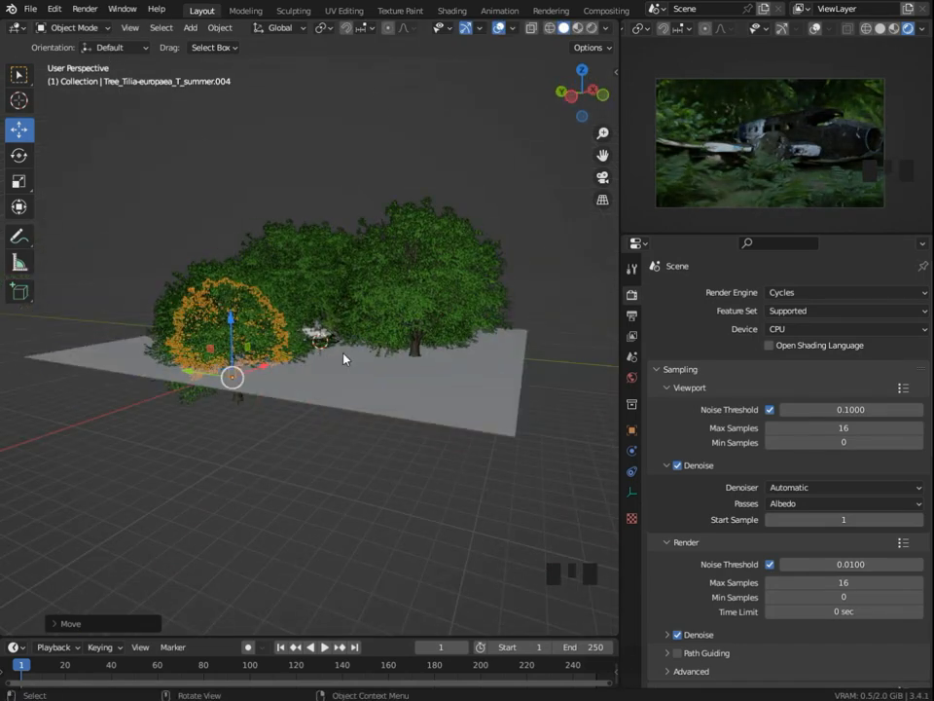
# - Nudge Tree_Tilia-europaea_T_summer.004 along the X axis and raise it slightly, checking its outline in the rendered camera preview
pyautogui.click(816, 33)
pyautogui.moveTo(264, 367); pyautogui.dragTo(255, 369)
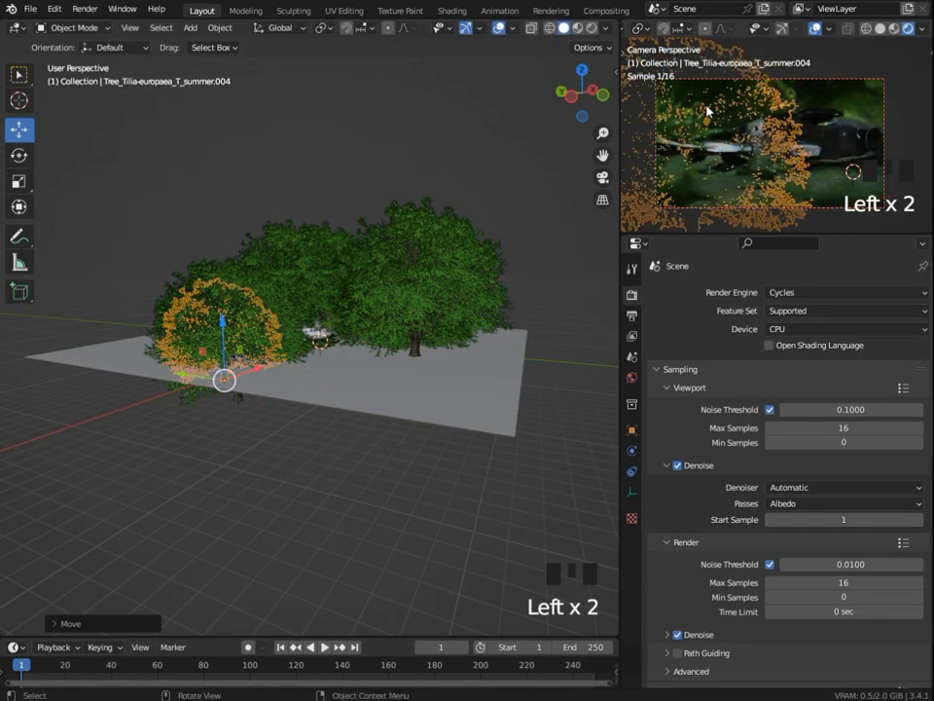
pyautogui.click(814, 31)
pyautogui.moveTo(229, 331); pyautogui.dragTo(230, 331)
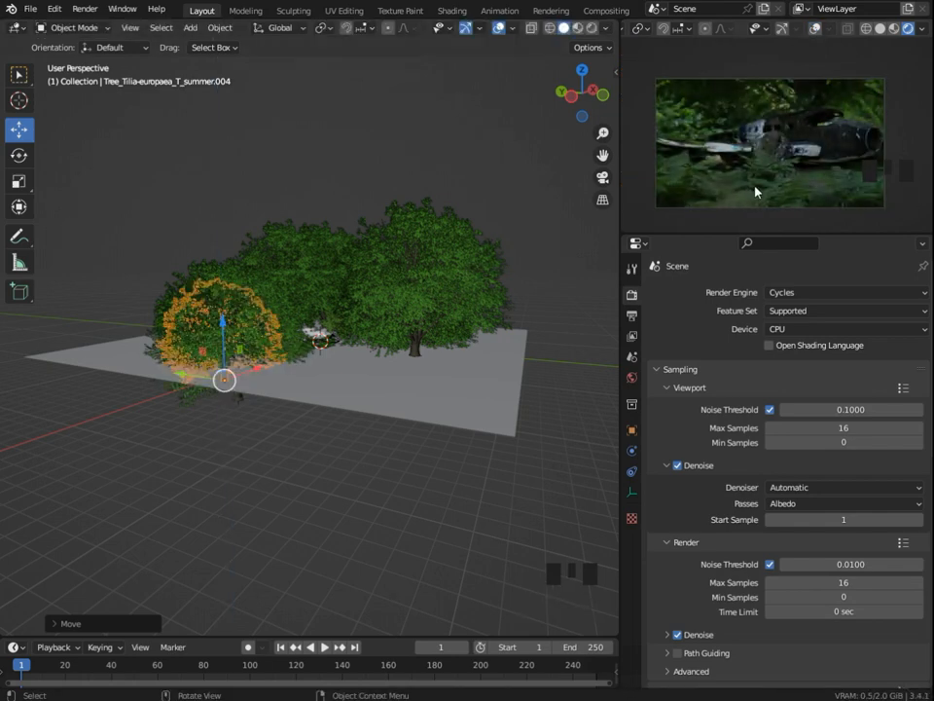
pyautogui.moveTo(224, 331); pyautogui.dragTo(231, 326)
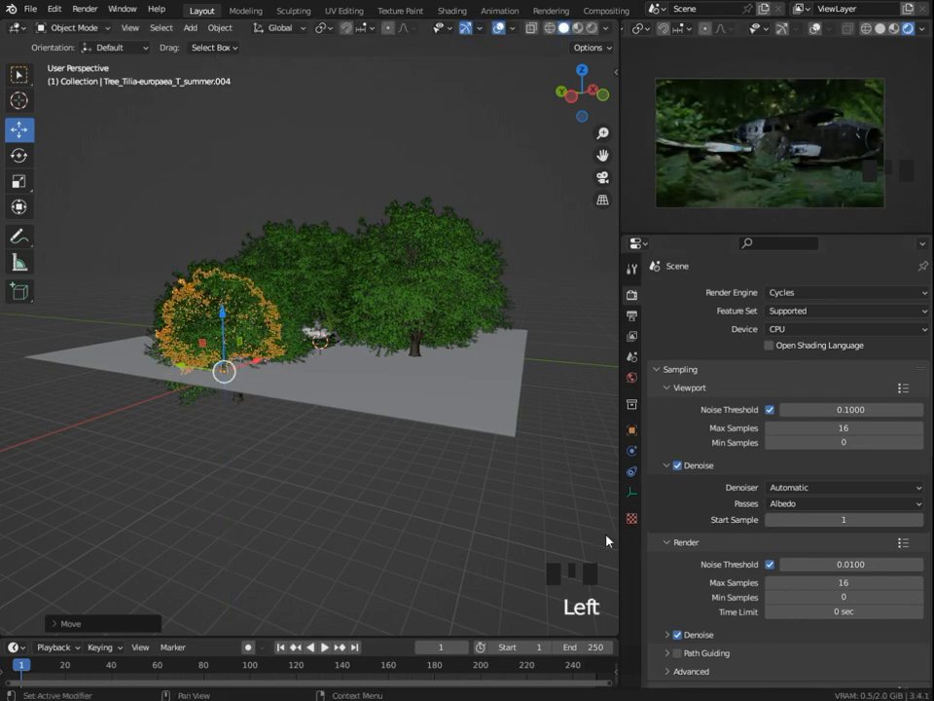
# - Switch the small preview to solid shading and show the rendered camera view in the main viewport without overlays or gizmos
pyautogui.scroll(1, 731, 156)
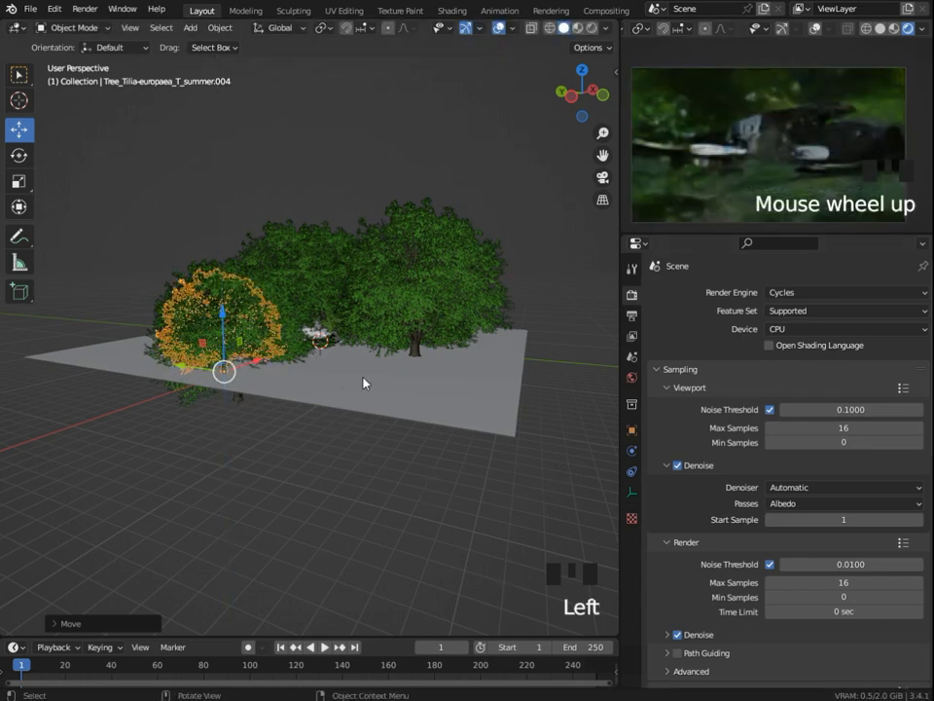
pyautogui.click(880, 29)
pyautogui.press('KP_0')
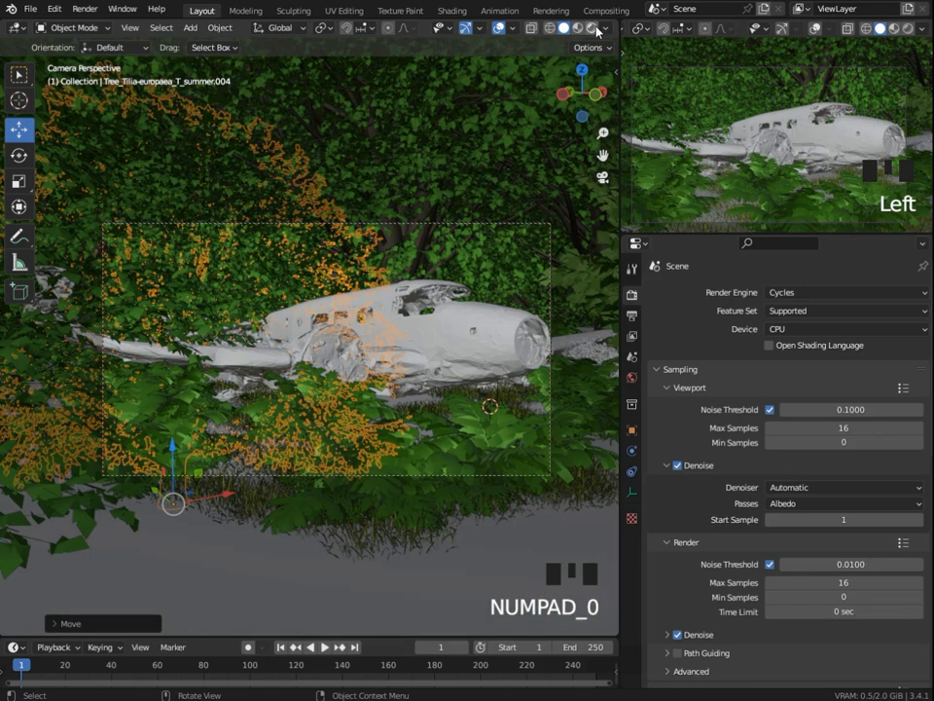
pyautogui.click(593, 28)
pyautogui.click(498, 29)
pyautogui.click(465, 28)
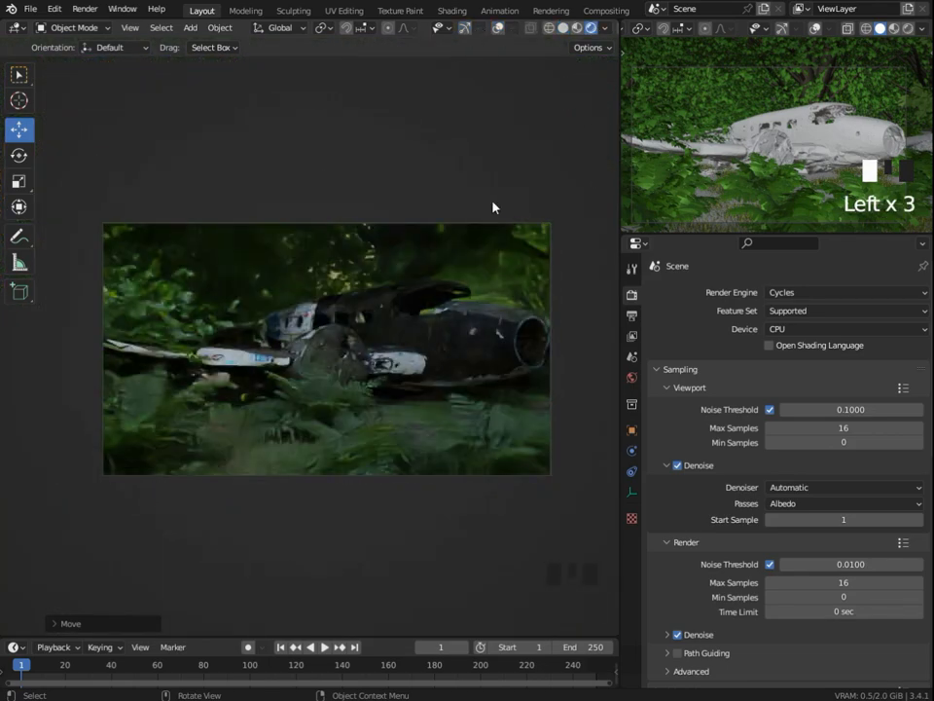
# - Delete the scattered ferns in front of the aircraft and show the viewport overlays
pyautogui.click(492, 279)
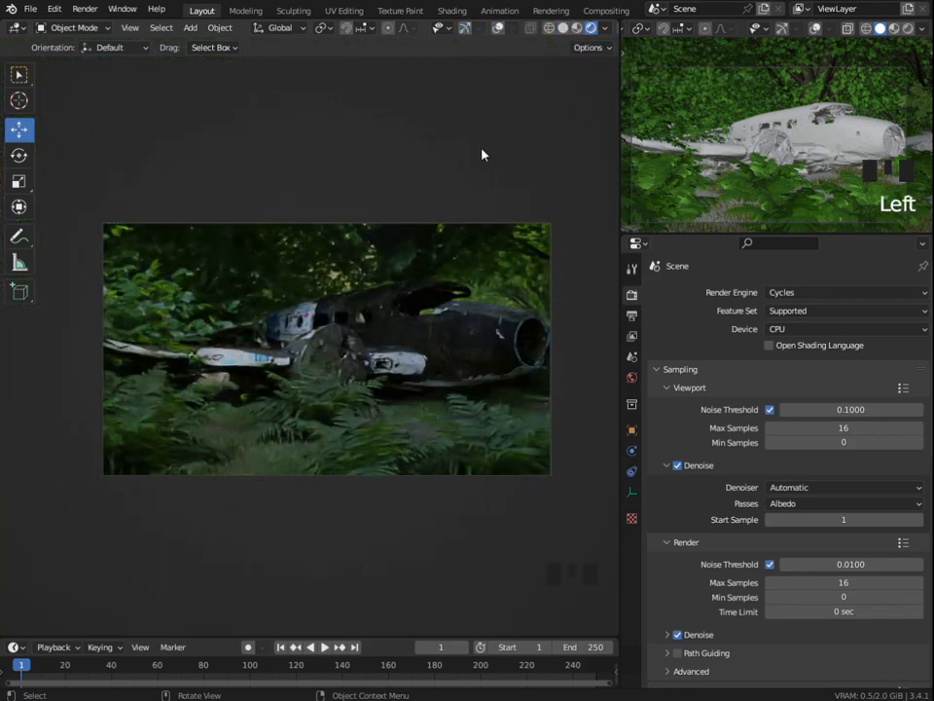
pyautogui.click(498, 28)
pyautogui.press('x')
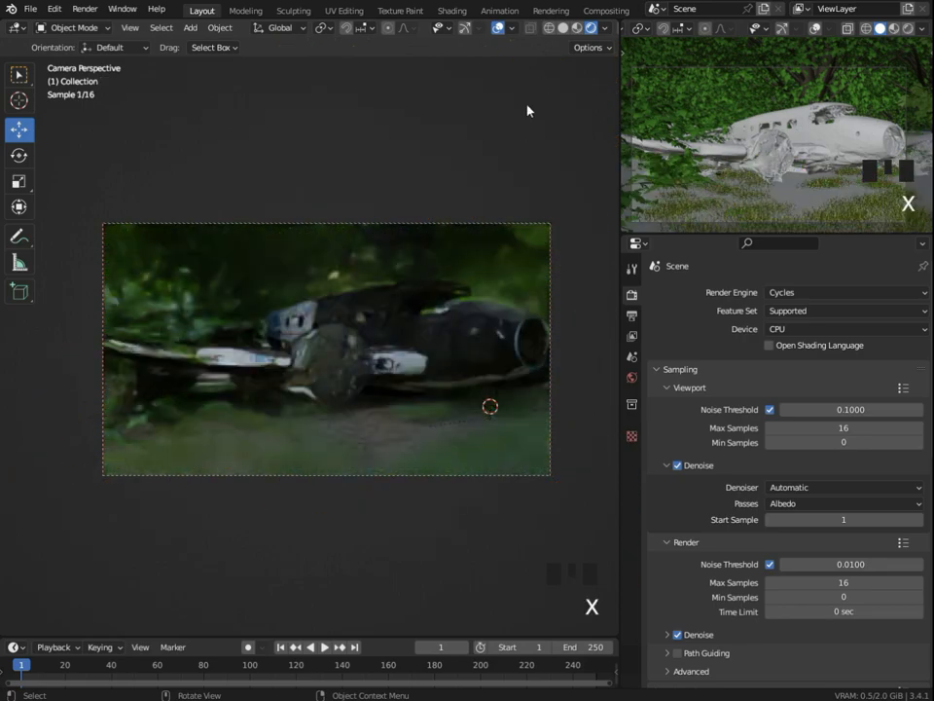
# - Return the main viewport to solid shading and select the ground plane in front of the aircraft
pyautogui.scroll(-2, 478, 272)
pyautogui.moveTo(478, 271); pyautogui.dragTo(546, 83, button='middle')
pyautogui.click(563, 28)
pyautogui.scroll(2, 405, 403)
pyautogui.click(295, 377)
pyautogui.moveTo(405, 403); pyautogui.dragTo(336, 342, button='middle')
pyautogui.click(209, 363)
pyautogui.click(165, 365)
pyautogui.scroll(2, 412, 349)
pyautogui.moveTo(272, 321); pyautogui.dragTo(427, 398, button='middle')
pyautogui.scroll(-3, 300, 332)
pyautogui.scroll(2, 343, 325)
pyautogui.tripleClick(427, 399)
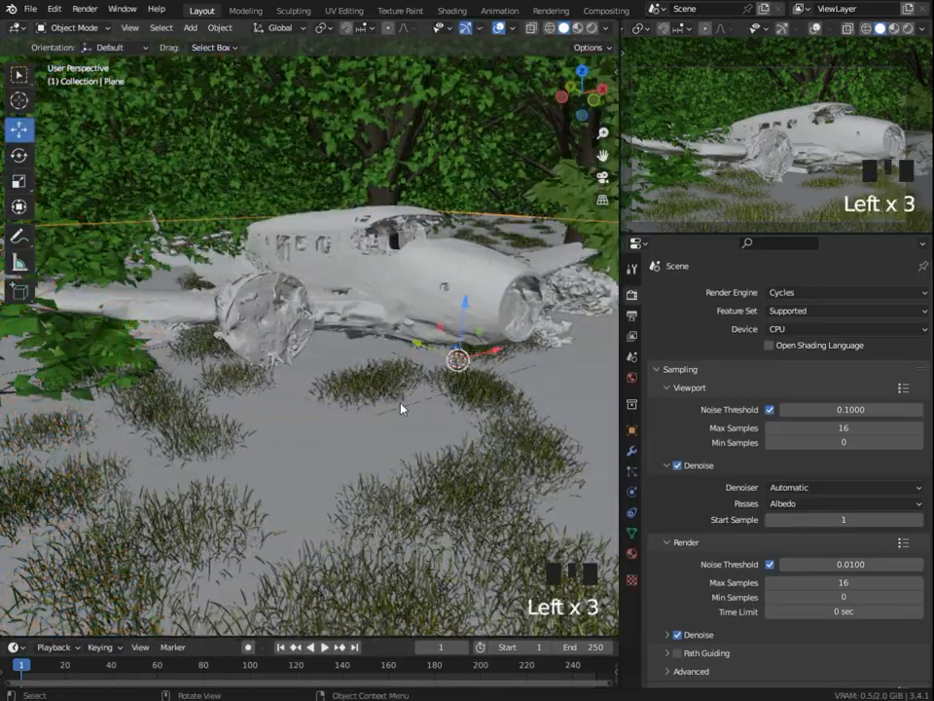
# - Spawn the Plant_Fern_E_spring-summer-autumn asset from botaniq's plants category
pyautogui.press('n')
pyautogui.click(610, 394)
pyautogui.click(531, 107)
pyautogui.click(549, 165)
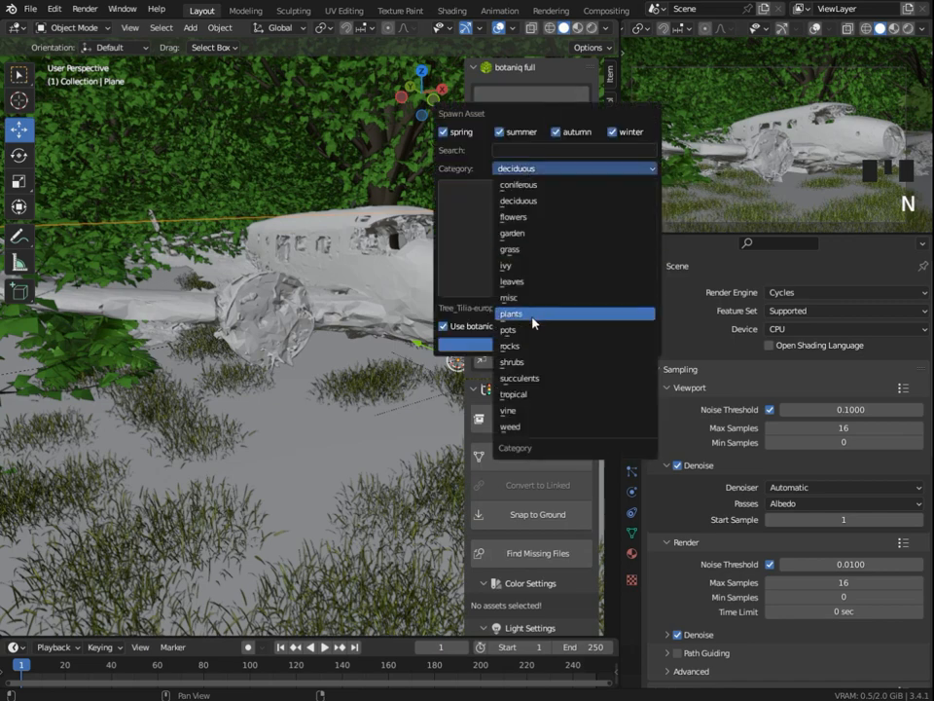
pyautogui.click(525, 313)
pyautogui.click(536, 233)
pyautogui.click(475, 594)
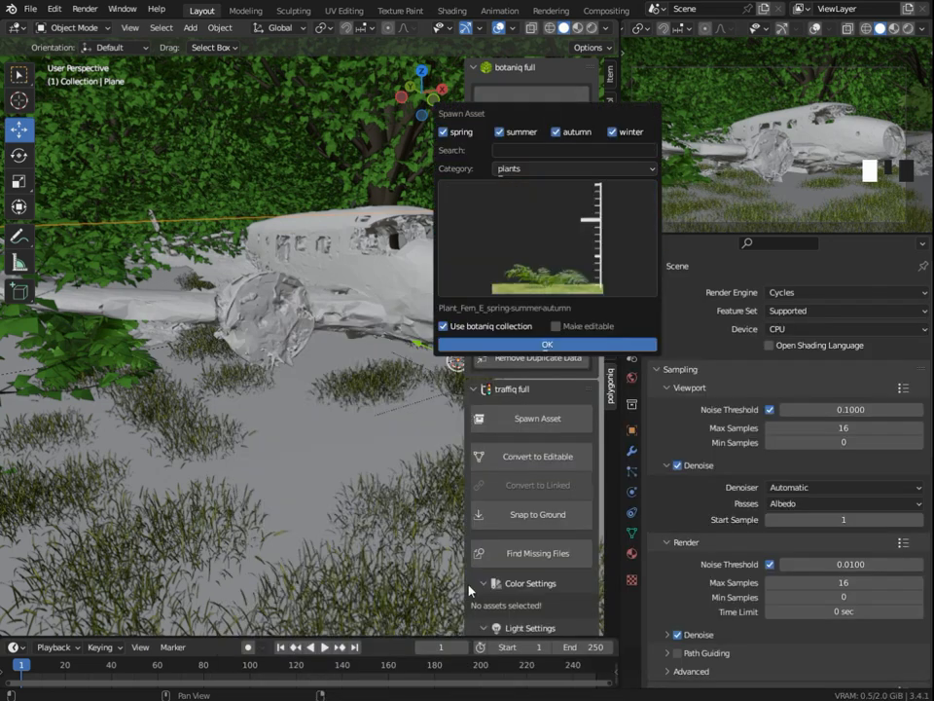
pyautogui.click(515, 344)
pyautogui.press('n')
# - Move the new fern to the lower-left corner of the camera frame, using rendered shading to judge its placement
pyautogui.moveTo(473, 338); pyautogui.dragTo(255, 486)
pyautogui.press('KP_0')
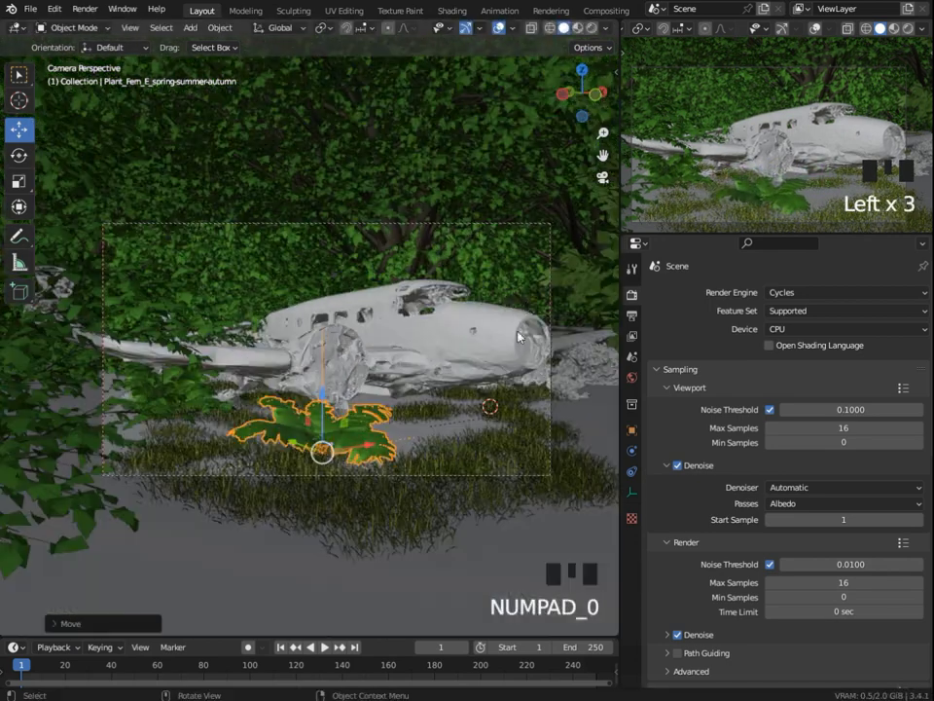
pyautogui.click(591, 29)
pyautogui.doubleClick(460, 551)
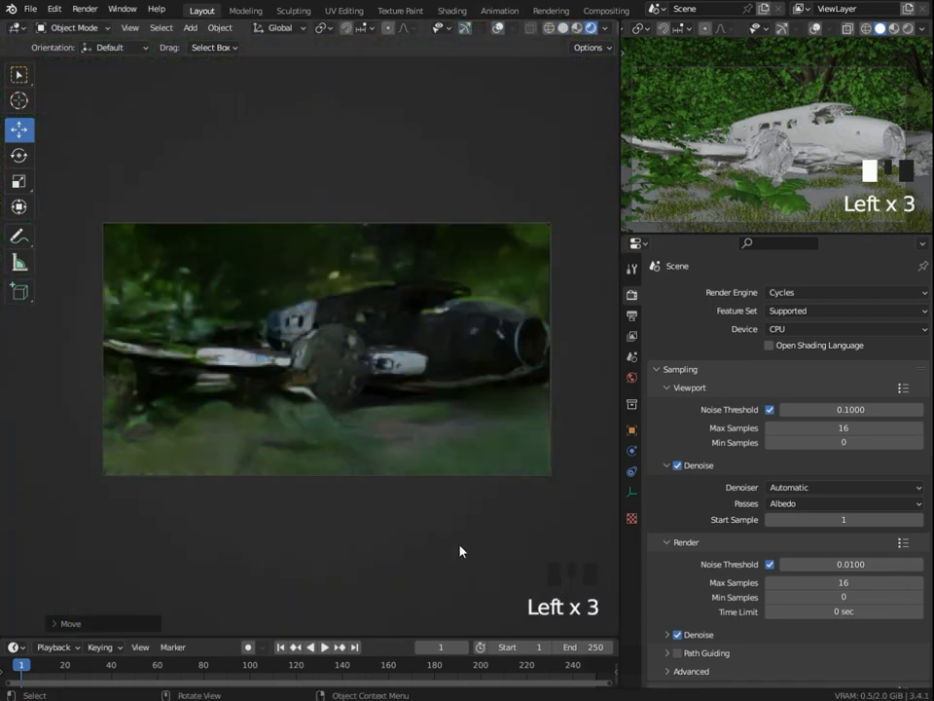
pyautogui.click(434, 420)
pyautogui.moveTo(368, 446); pyautogui.dragTo(183, 475)
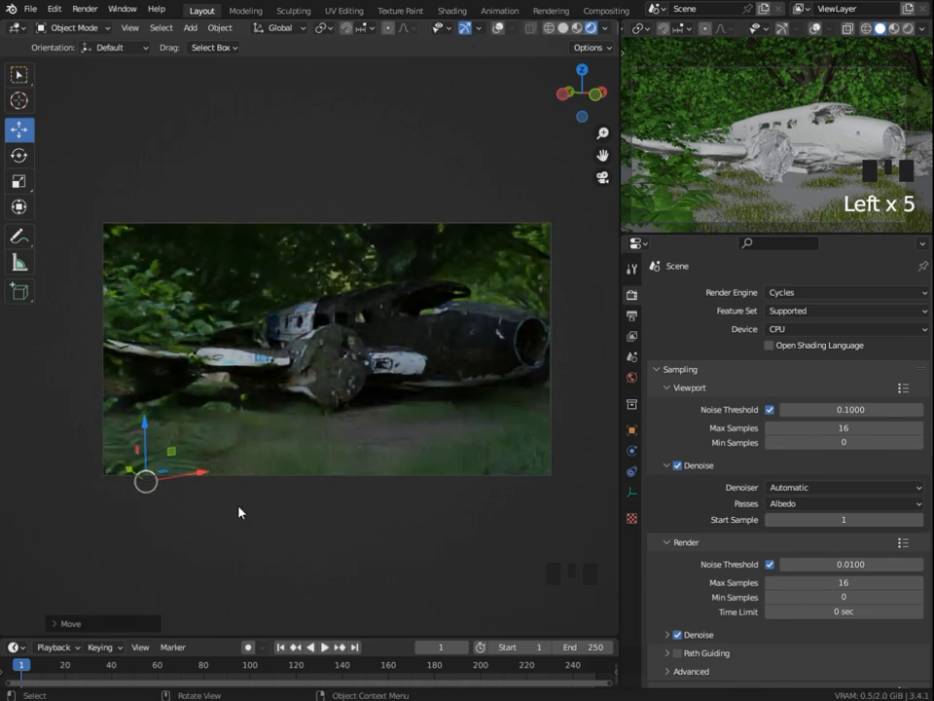
# - Duplicate the fern, place the copy at the camera frame's lower-right corner and return to solid shading
pyautogui.hotkey('shift', 'd')
pyautogui.click(195, 475)
pyautogui.moveTo(195, 475); pyautogui.dragTo(589, 482)
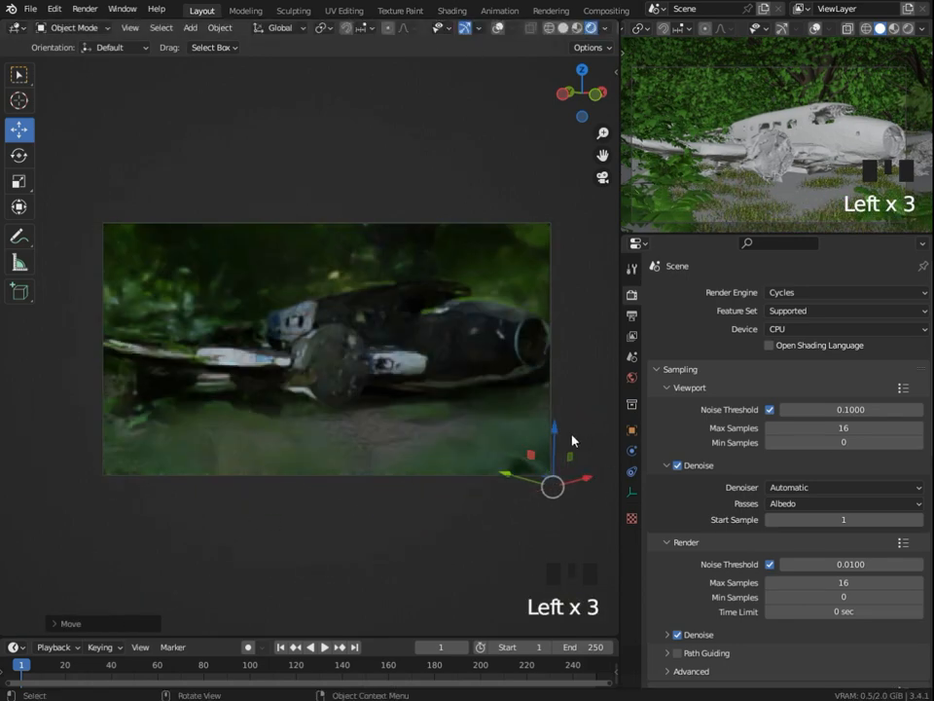
pyautogui.click(575, 28)
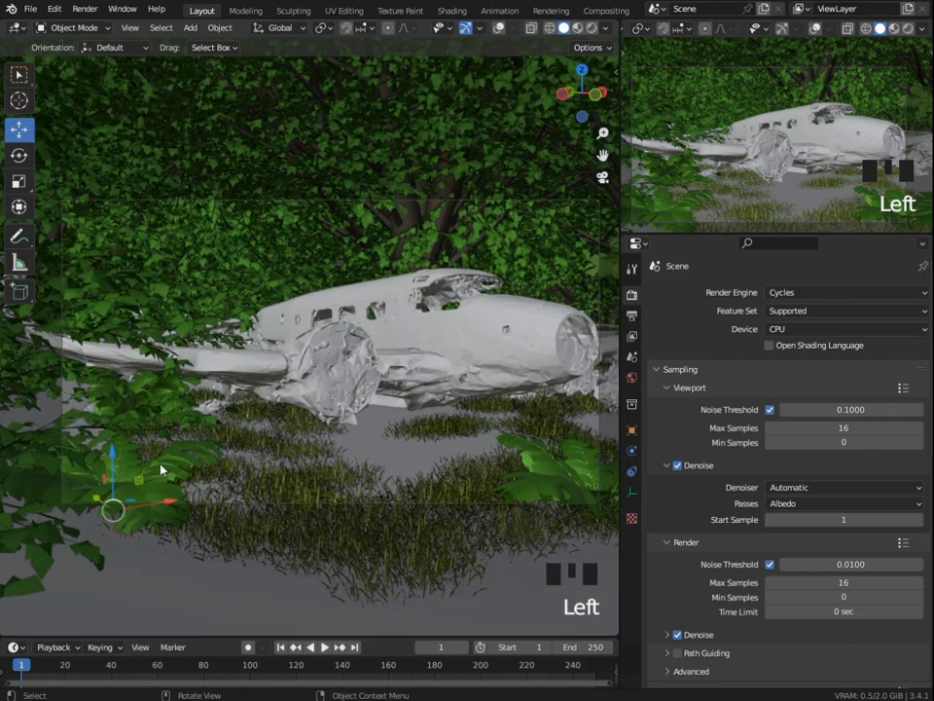
# - Preview the camera view with rendered shading, show overlays in the main viewport and start instancing the selected fern onto the ground plane
pyautogui.click(908, 33)
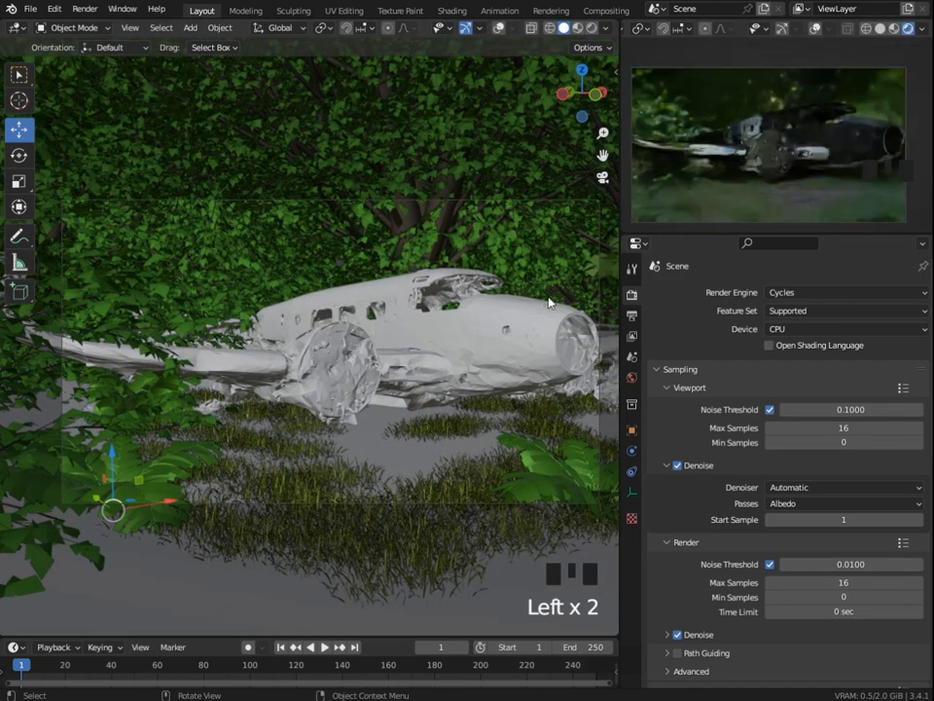
pyautogui.click(499, 29)
pyautogui.keyDown('shift'); pyautogui.click(394, 432); pyautogui.keyUp('shift')
pyautogui.press('j')
pyautogui.click(397, 342)
pyautogui.click(163, 443)
pyautogui.click(401, 570)
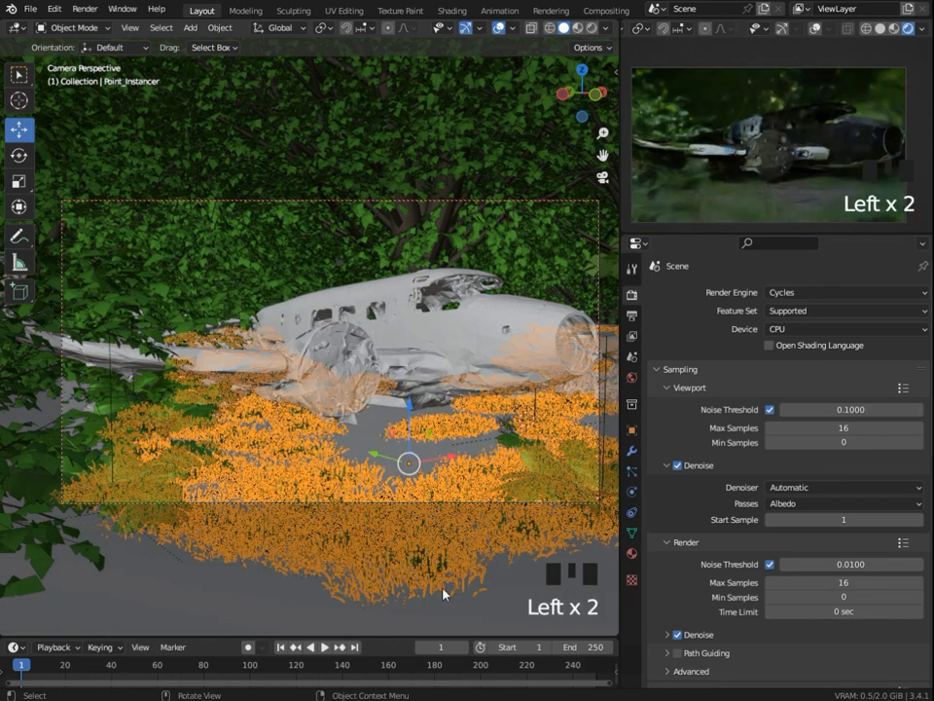
# - Place fern instances across the foreground, beside the wing and along the ground beneath and in front of the aircraft
pyautogui.click(393, 556)
pyautogui.click(235, 616)
pyautogui.click(159, 596)
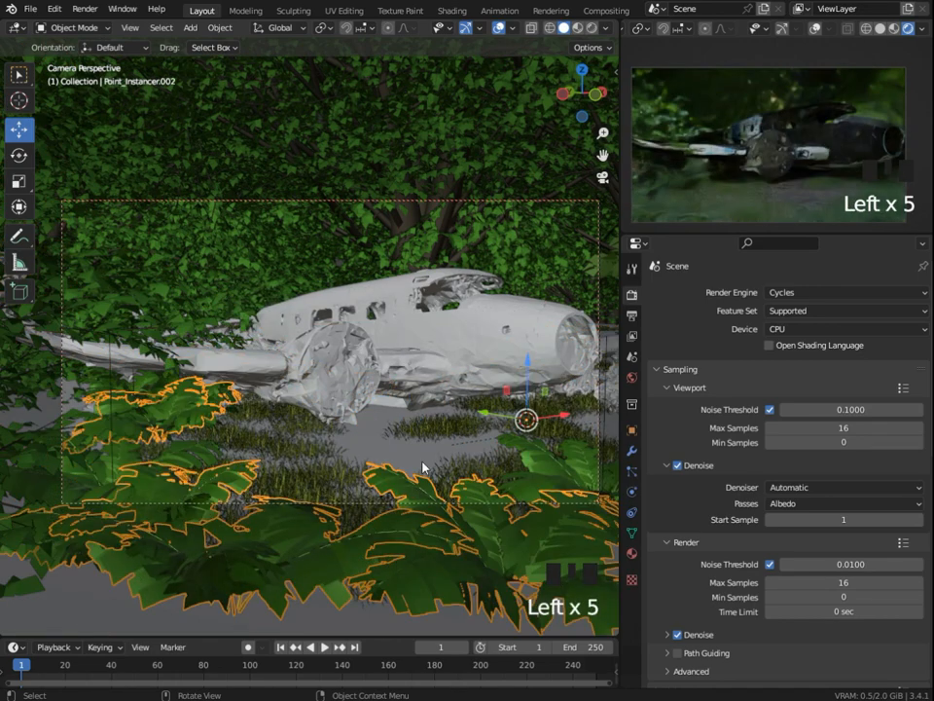
pyautogui.click(521, 479)
pyautogui.click(381, 413)
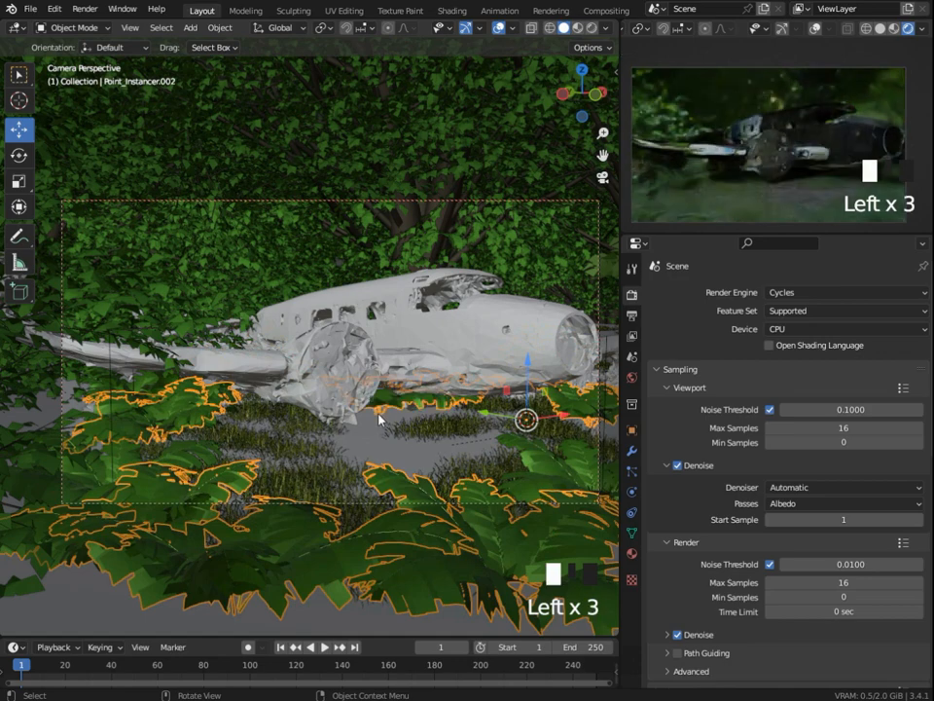
pyautogui.click(504, 407)
pyautogui.click(373, 448)
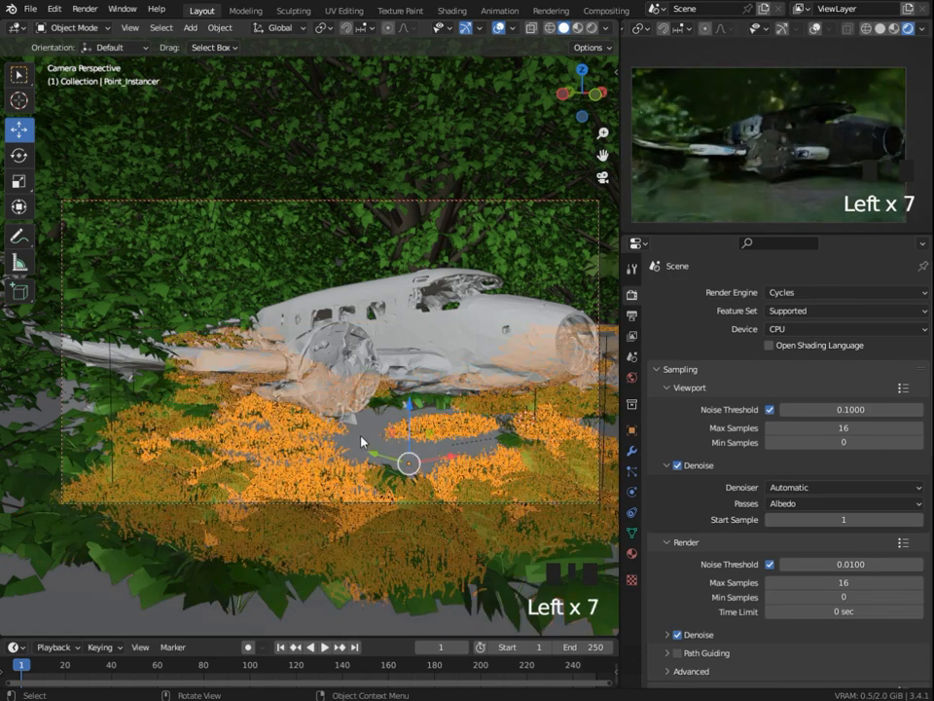
pyautogui.click(285, 432)
pyautogui.click(280, 433)
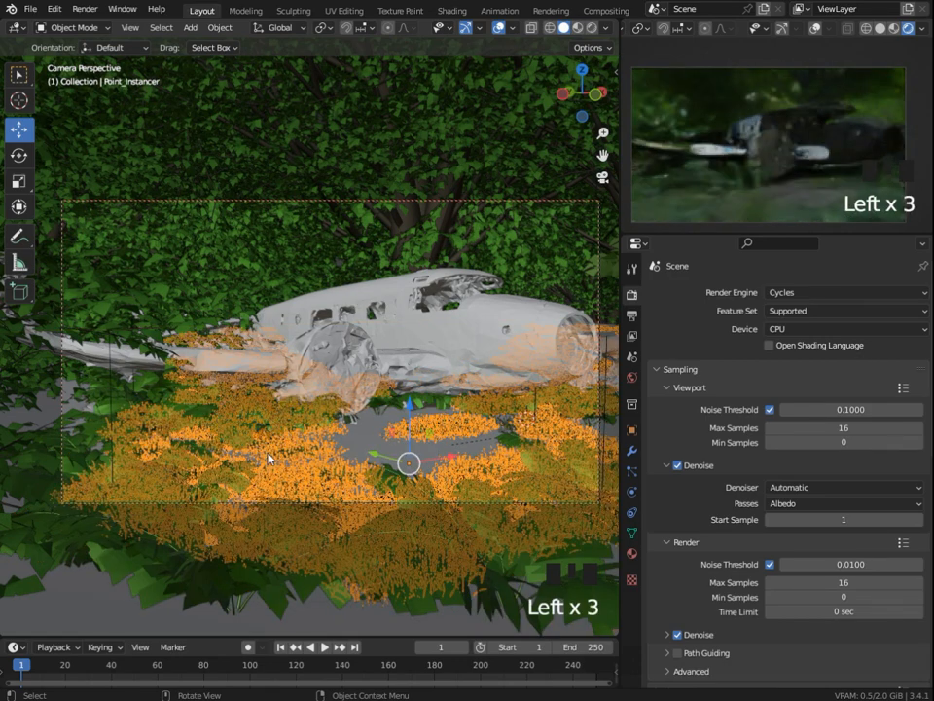
pyautogui.click(74, 417)
pyautogui.click(74, 417)
pyautogui.click(72, 417)
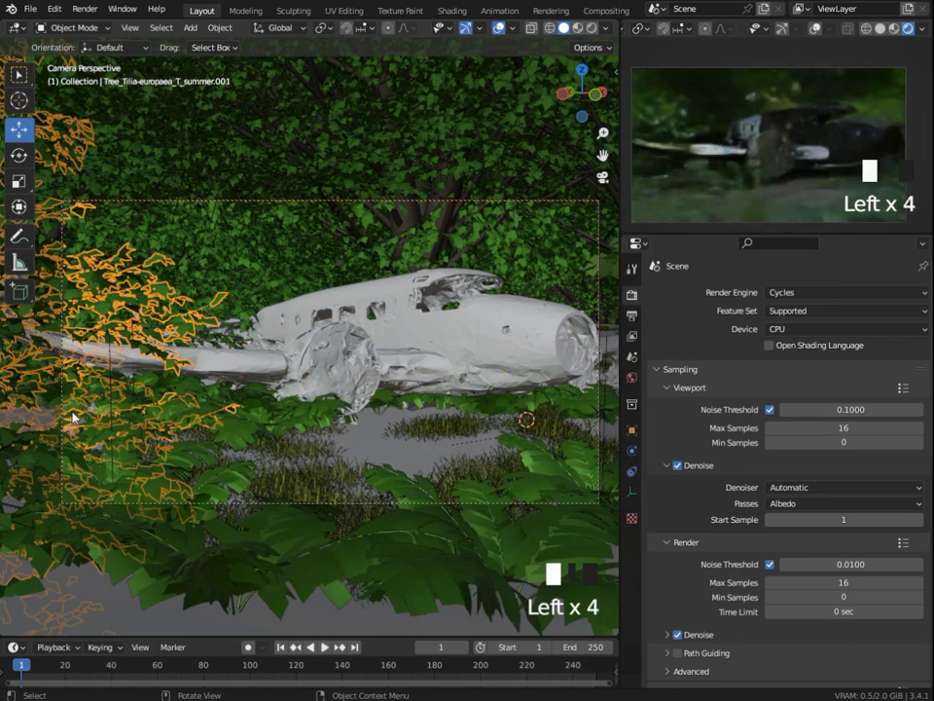
pyautogui.click(87, 461)
pyautogui.click(233, 462)
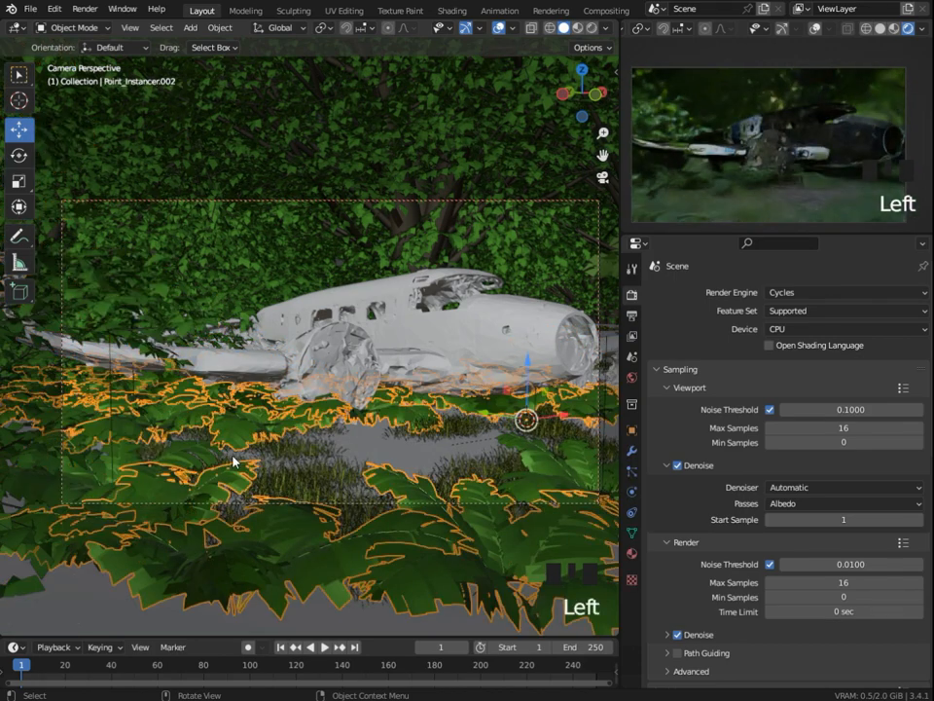
pyautogui.click(476, 434)
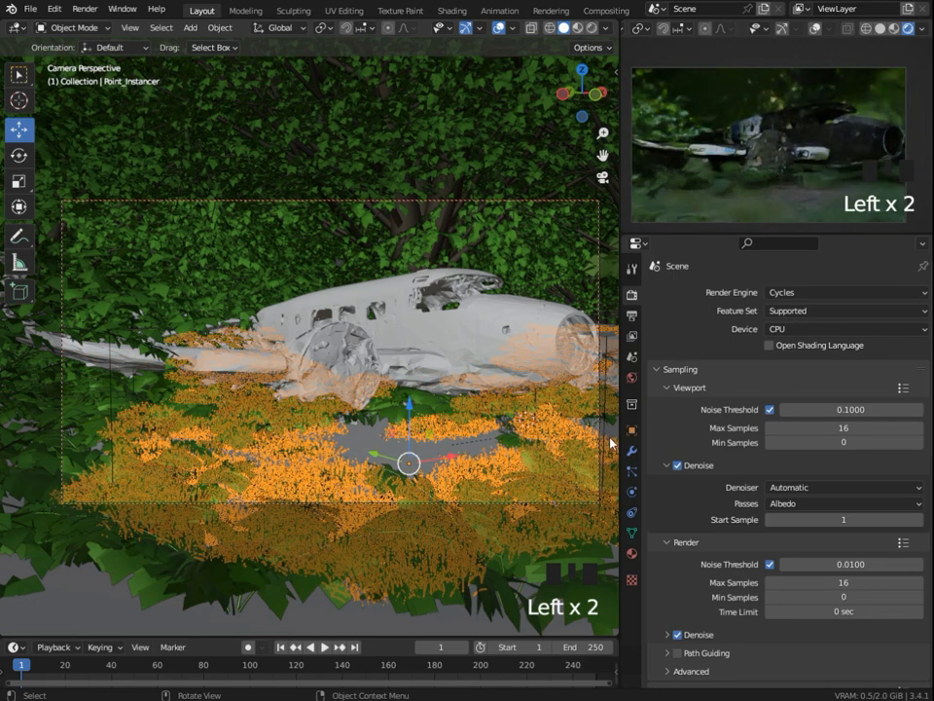
pyautogui.click(584, 484)
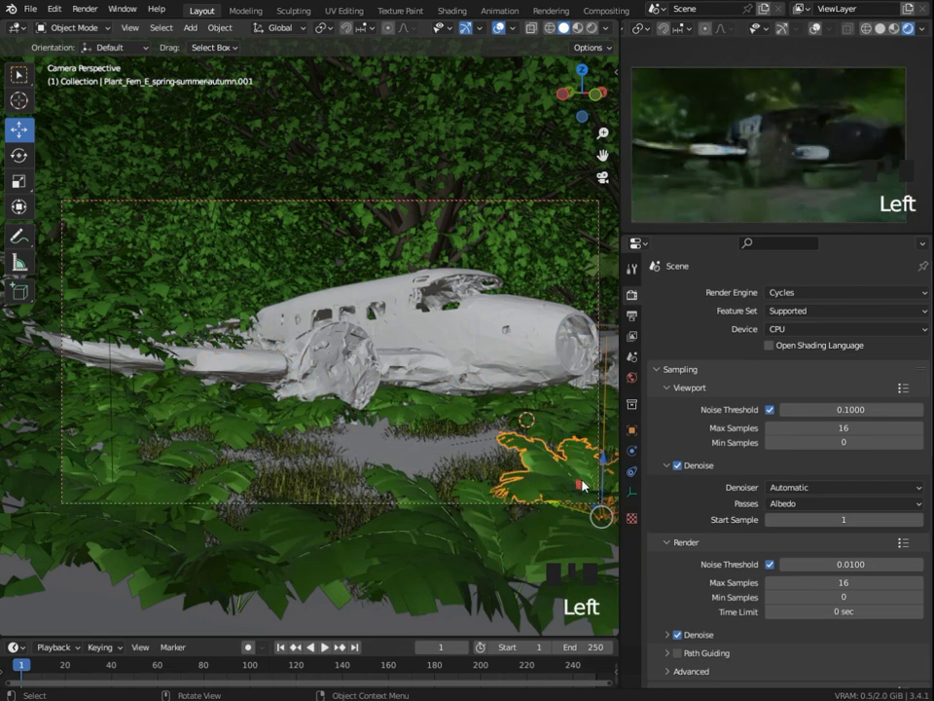
pyautogui.click(442, 502)
pyautogui.click(368, 450)
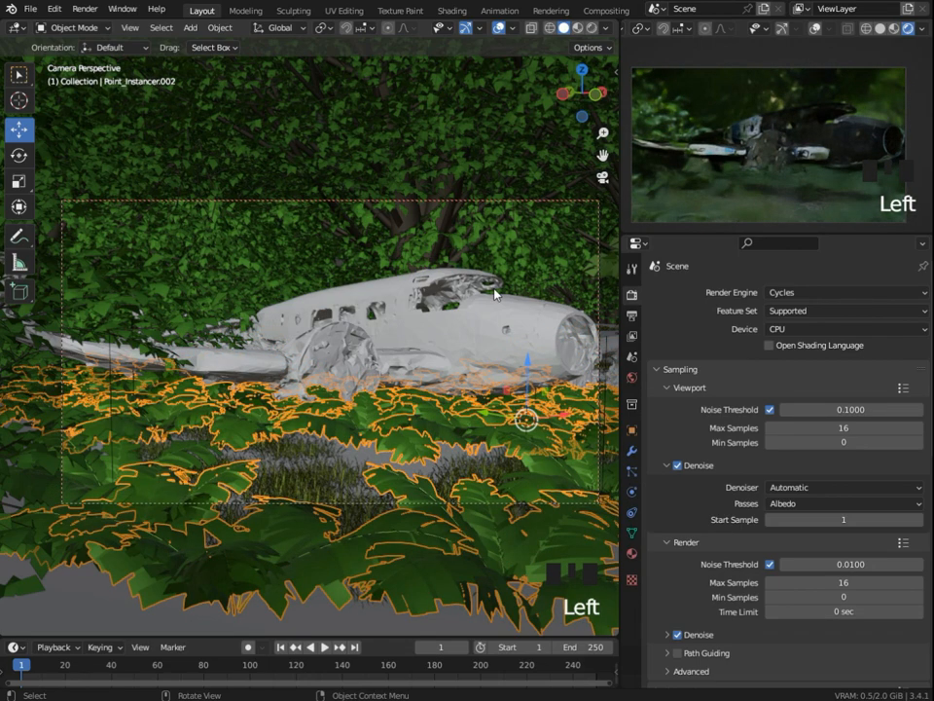
# - Generate BagaPie ivy on the crashed aircraft and move its emitter along the fuselage toward the engine
pyautogui.click(453, 271)
pyautogui.moveTo(454, 271); pyautogui.dragTo(415, 351, button='middle')
pyautogui.scroll(2, 416, 351)
pyautogui.press('j')
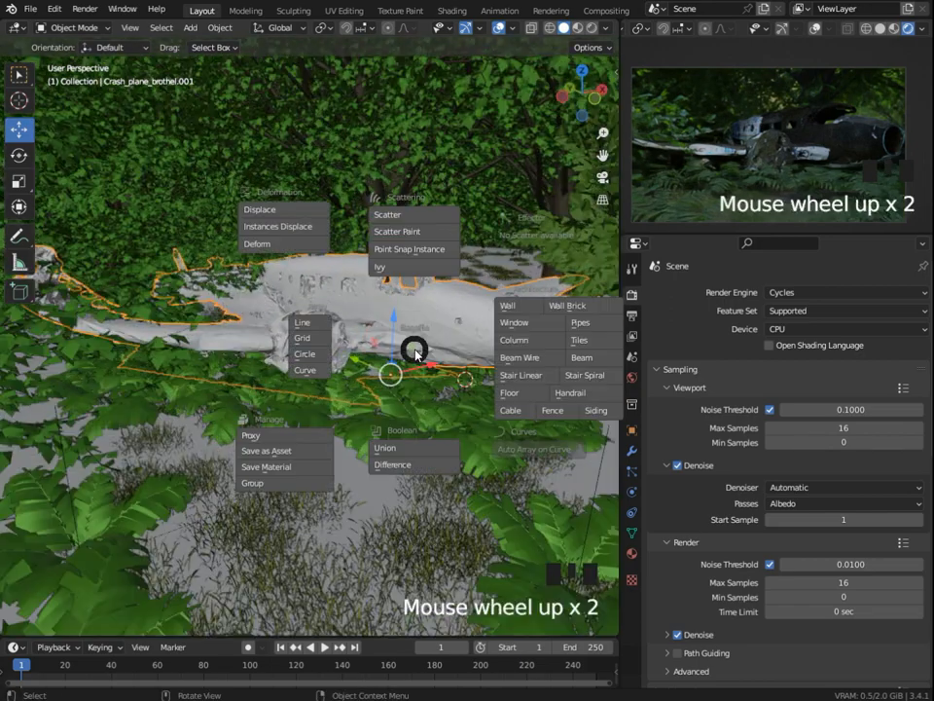
pyautogui.click(411, 277)
pyautogui.moveTo(422, 368); pyautogui.dragTo(324, 364)
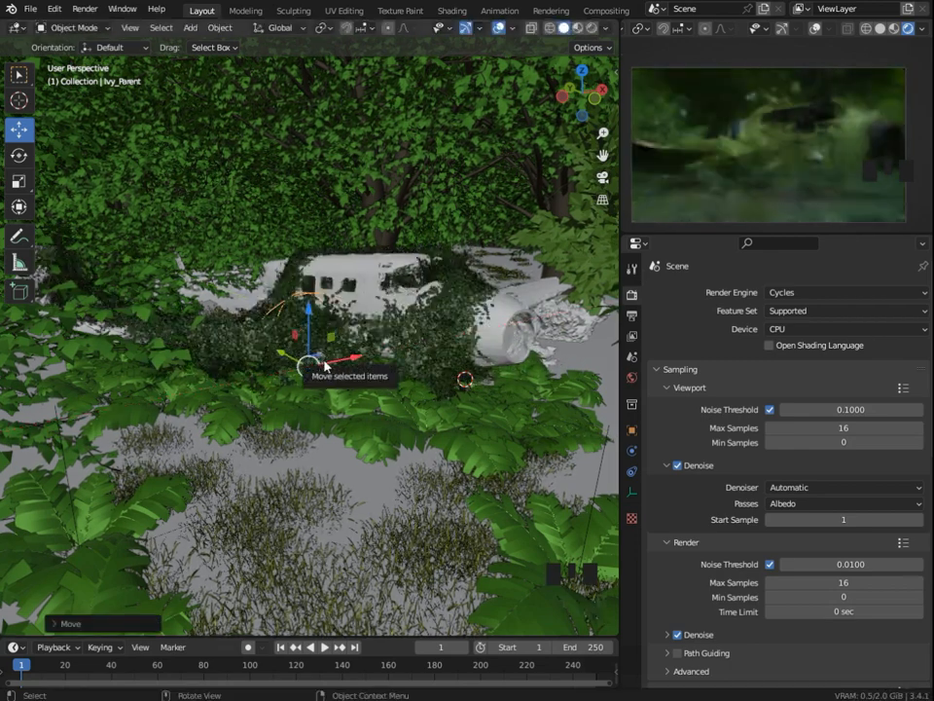
# - Adjust the radius, scale and density of the aircraft's ivy in its BagaPie modifier settings
pyautogui.click(456, 334)
pyautogui.press('n')
pyautogui.click(609, 339)
pyautogui.scroll(-1, 561, 326)
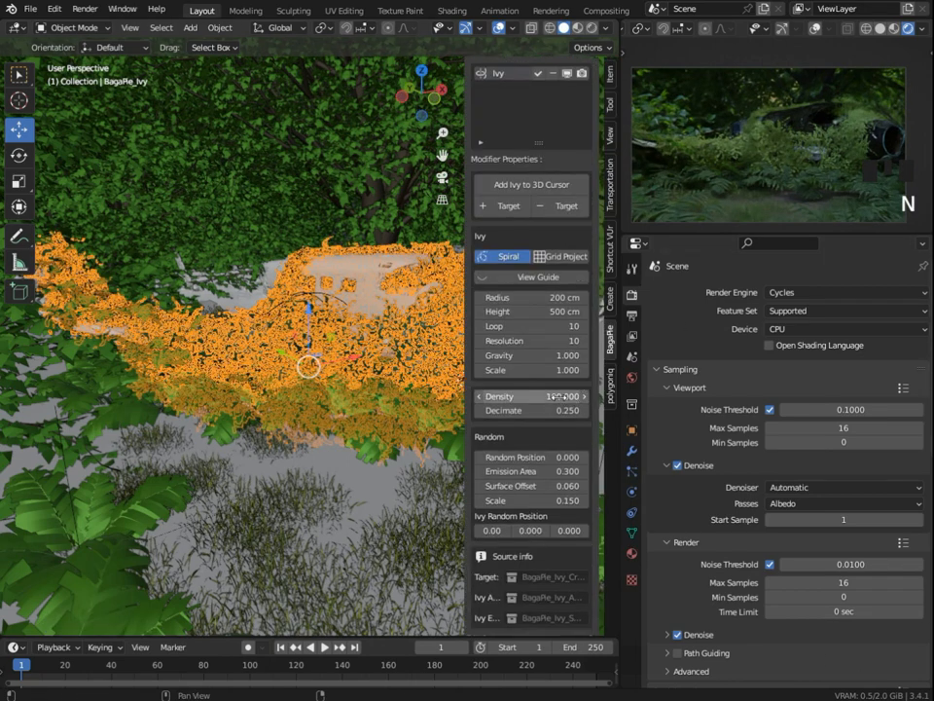
pyautogui.moveTo(523, 297)
pyautogui.mouseDown()
pyautogui.moveTo(633, 296)
pyautogui.moveTo(523, 297)
pyautogui.mouseUp()
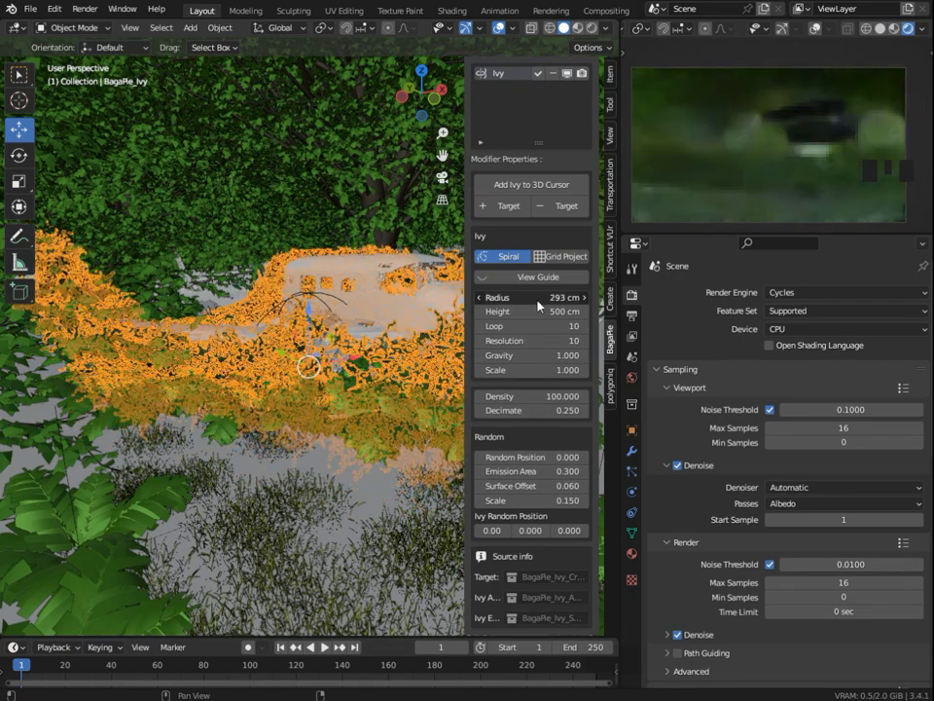
pyautogui.moveTo(522, 370); pyautogui.dragTo(487, 370)
pyautogui.moveTo(523, 296)
pyautogui.mouseDown()
pyautogui.moveTo(575, 297)
pyautogui.moveTo(507, 297)
pyautogui.mouseUp()
pyautogui.moveTo(492, 395); pyautogui.dragTo(508, 395)
pyautogui.press('n')
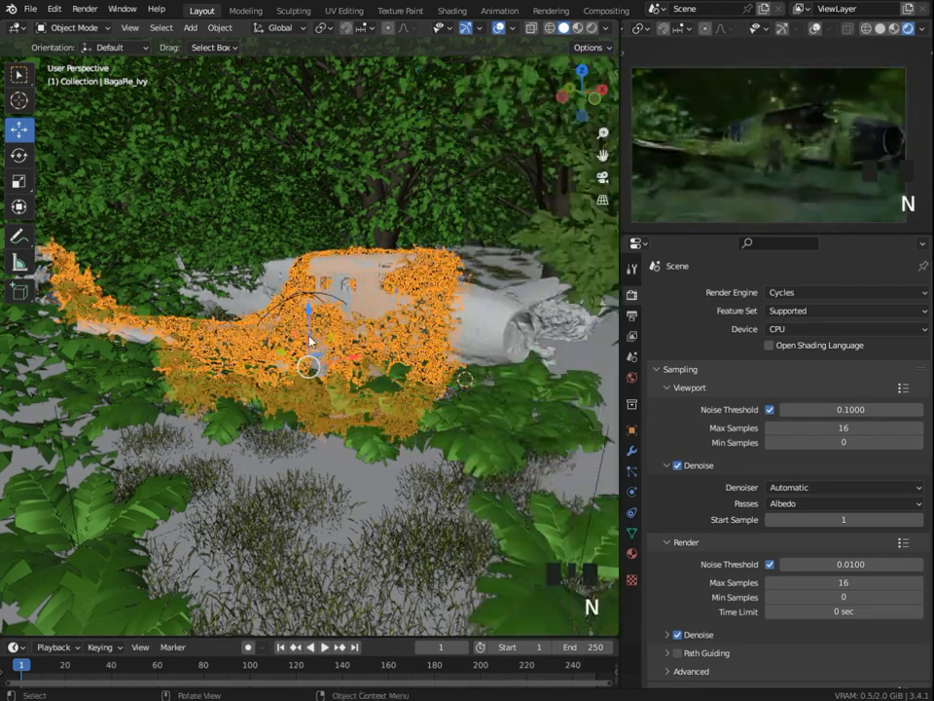
# - Move the ivy's emitter along the fuselage to cover the cockpit and nose section of the aircraft
pyautogui.click(310, 299)
pyautogui.moveTo(352, 359); pyautogui.dragTo(416, 310)
pyautogui.moveTo(414, 308); pyautogui.dragTo(381, 352)
pyautogui.click(324, 432)
pyautogui.click(400, 312)
pyautogui.click(424, 366)
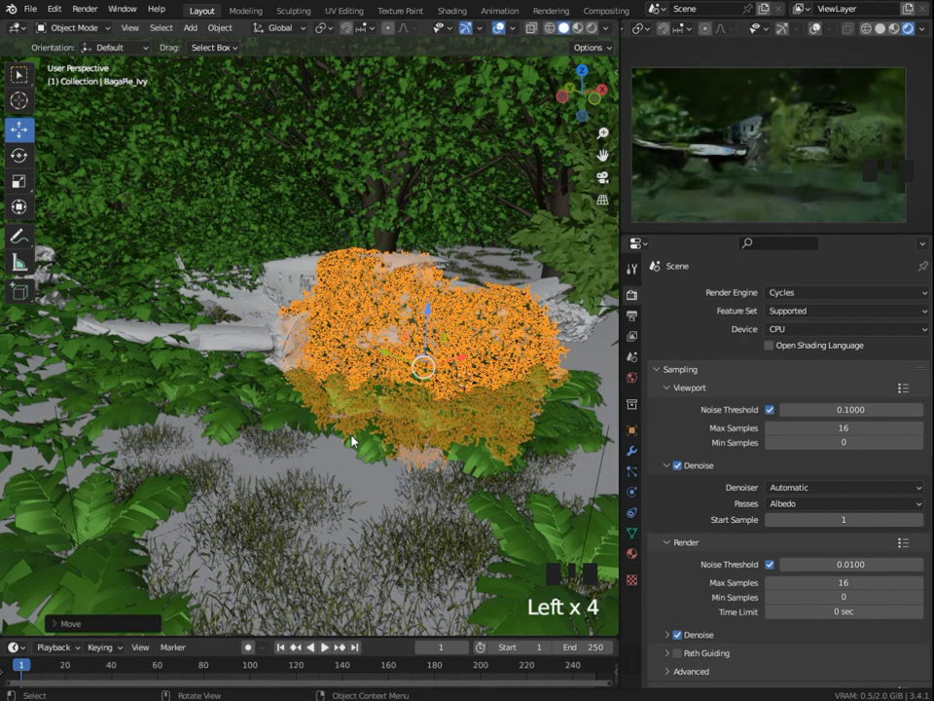
pyautogui.press('super')
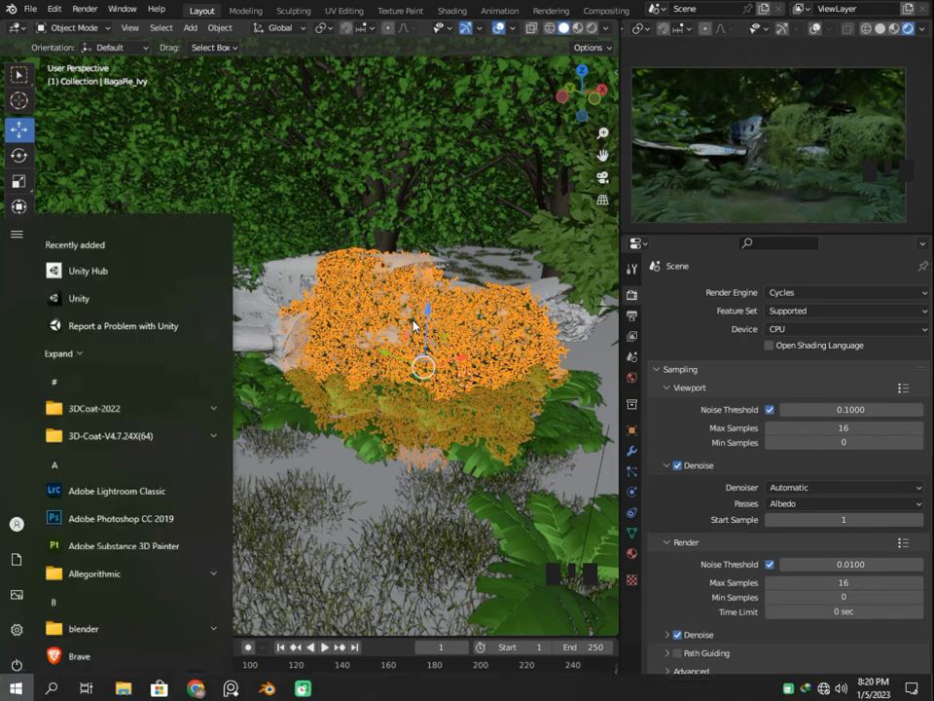
# - Select the aircraft and preview the camera view in rendered shading, with the frame fitted to the small viewport
pyautogui.click(362, 343)
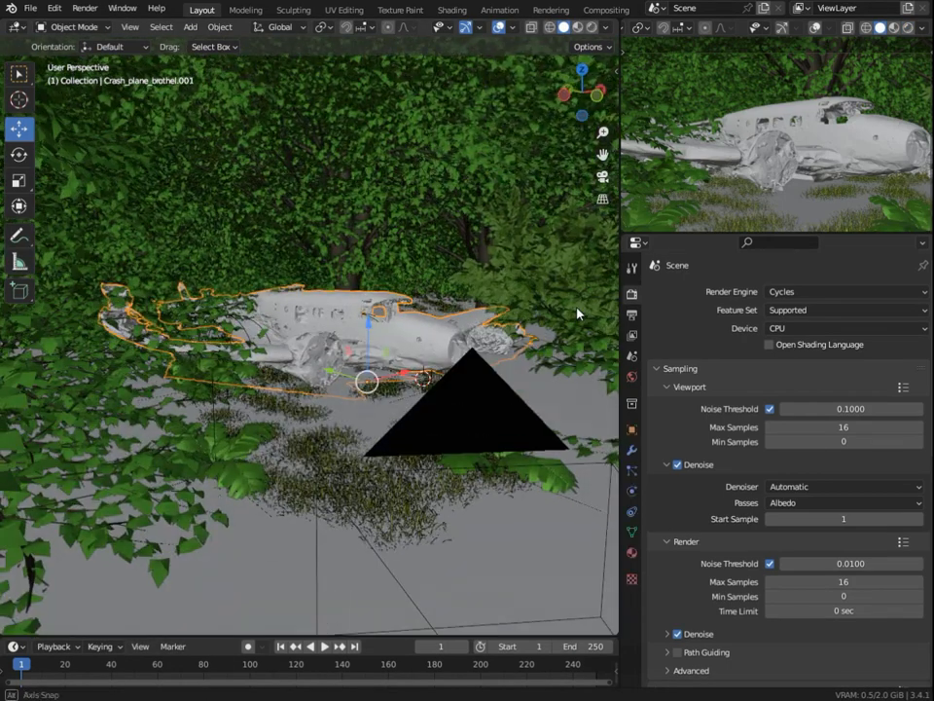
pyautogui.press('n')
pyautogui.click(611, 234)
pyautogui.press('n')
pyautogui.scroll(-3, 813, 124)
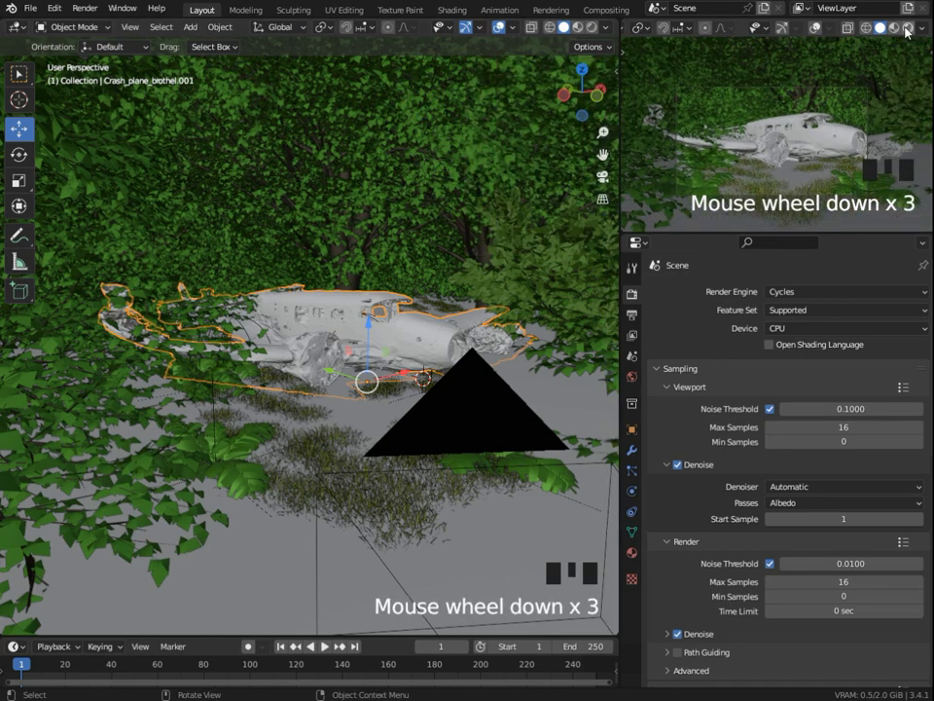
pyautogui.click(908, 29)
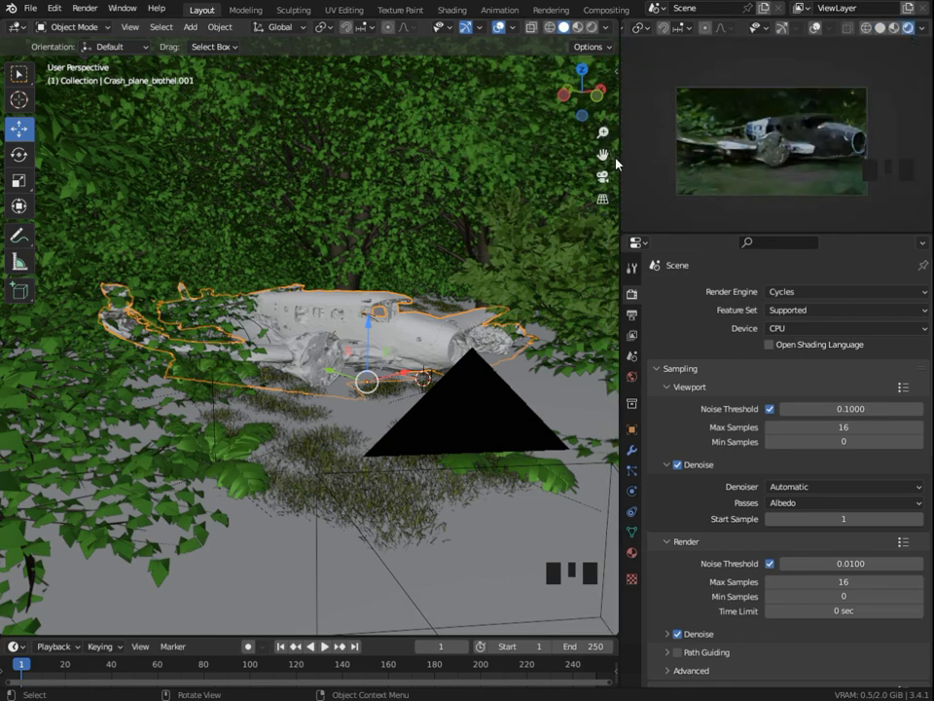
pyautogui.scroll(2, 646, 162)
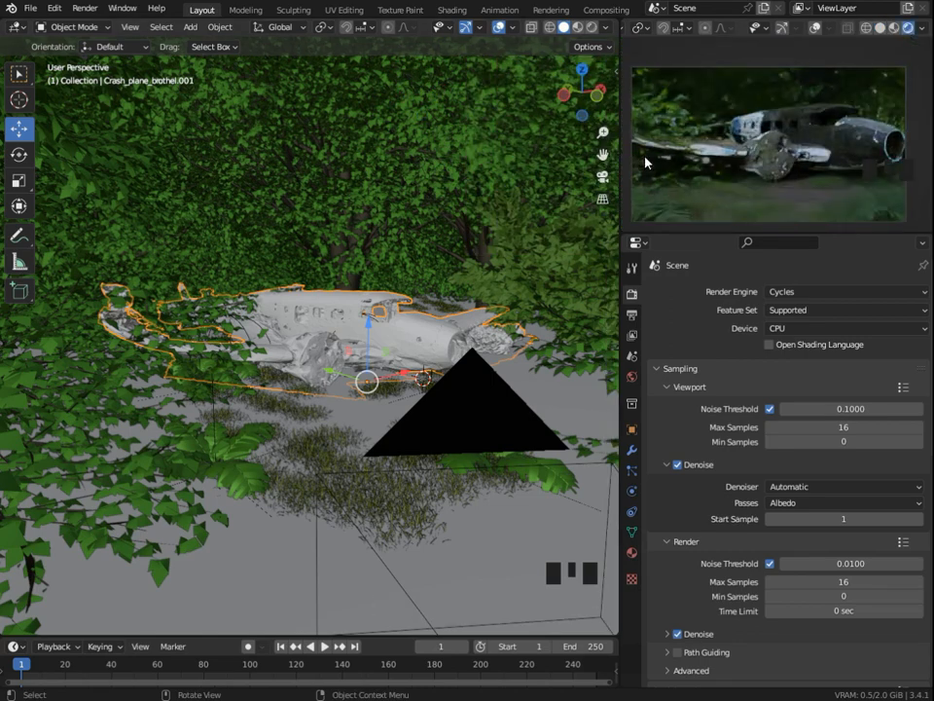
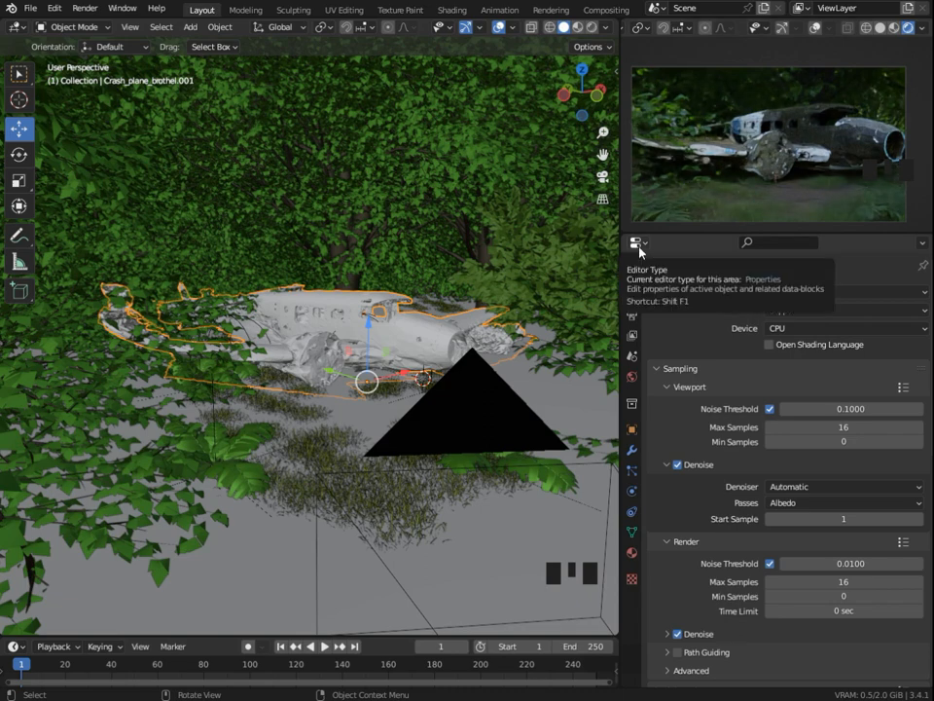
# - Generate BagaPie ivy on the aircraft and move its emitter back onto the rear fuselage behind the engine
pyautogui.press('j')
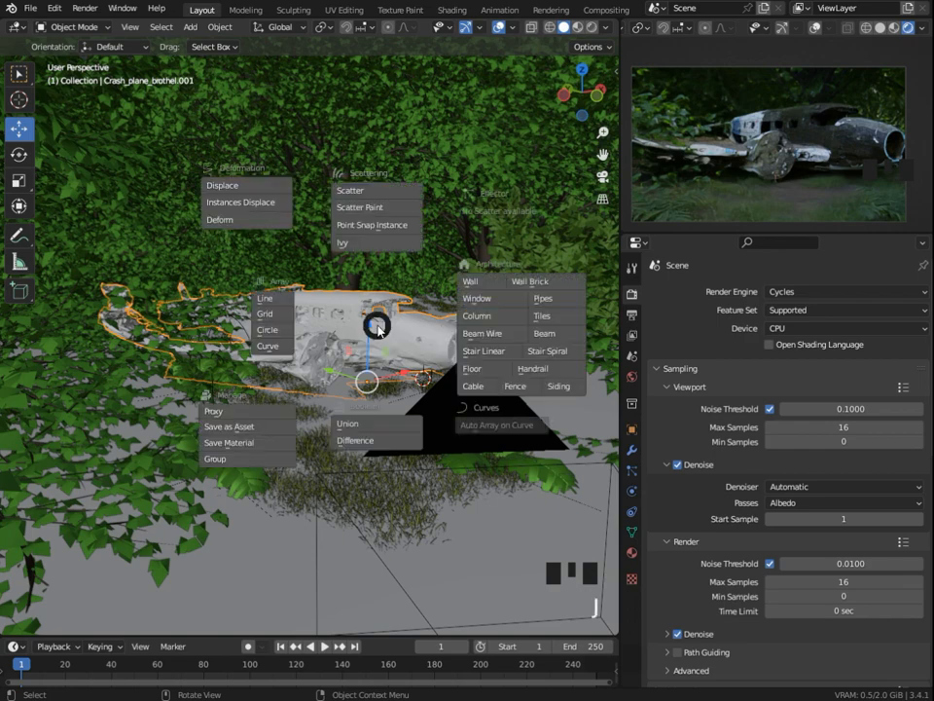
pyautogui.click(364, 249)
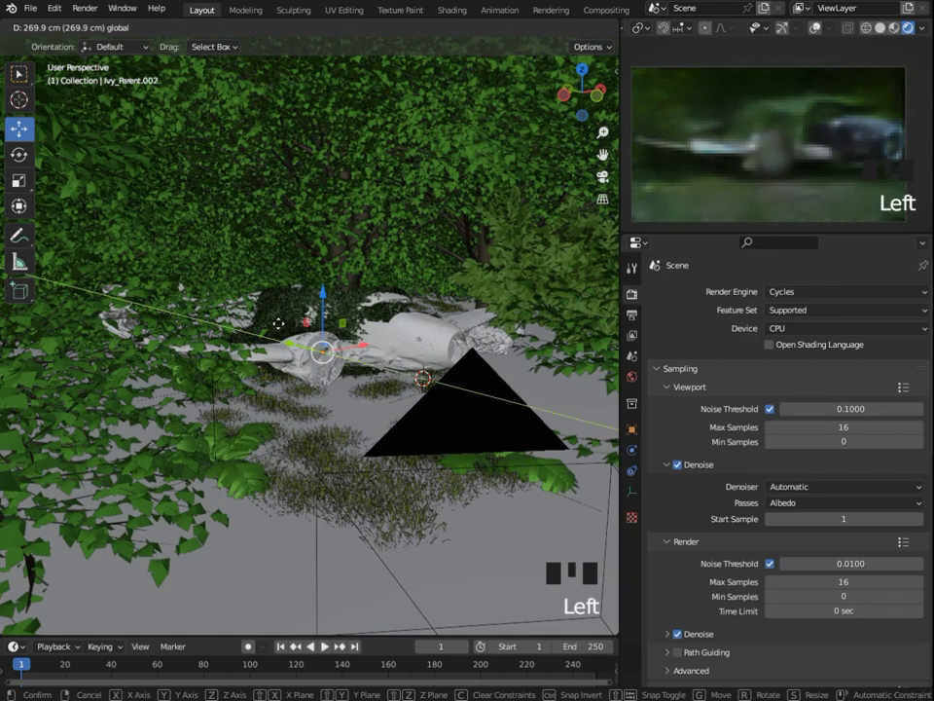
pyautogui.click(316, 309)
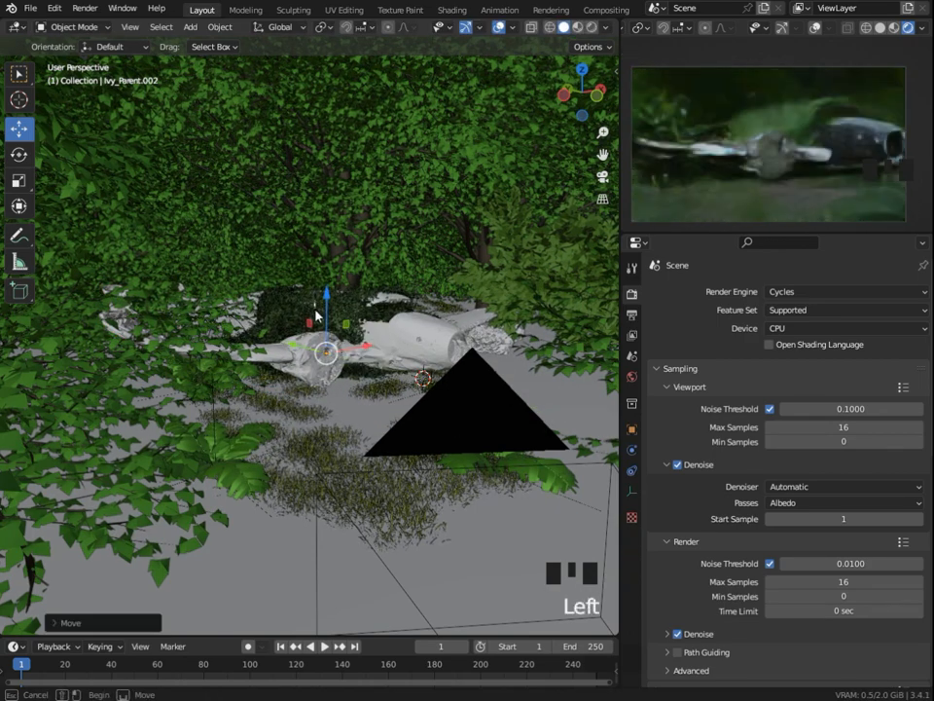
pyautogui.moveTo(328, 304)
pyautogui.mouseDown()
pyautogui.moveTo(327, 331)
pyautogui.moveTo(328, 307)
pyautogui.mouseUp()
pyautogui.moveTo(312, 350); pyautogui.dragTo(278, 334)
# - Try to scale up the ivy's emitter on the rear fuselage
pyautogui.scroll(5, 310, 336)
pyautogui.moveTo(310, 335); pyautogui.dragTo(311, 352, button='middle')
pyautogui.press('s')
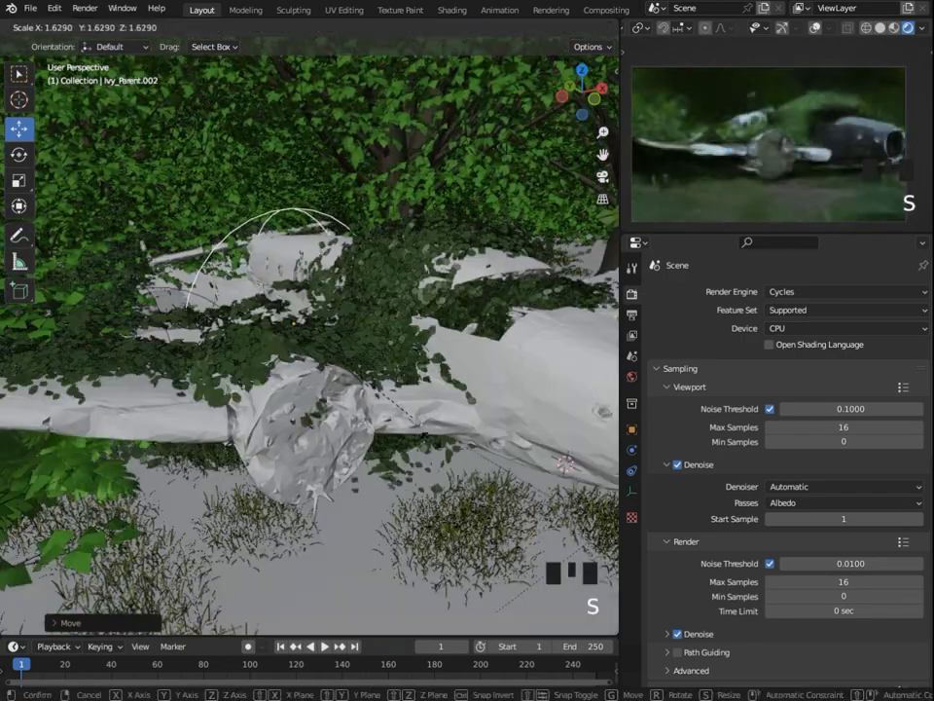
pyautogui.click(318, 353)
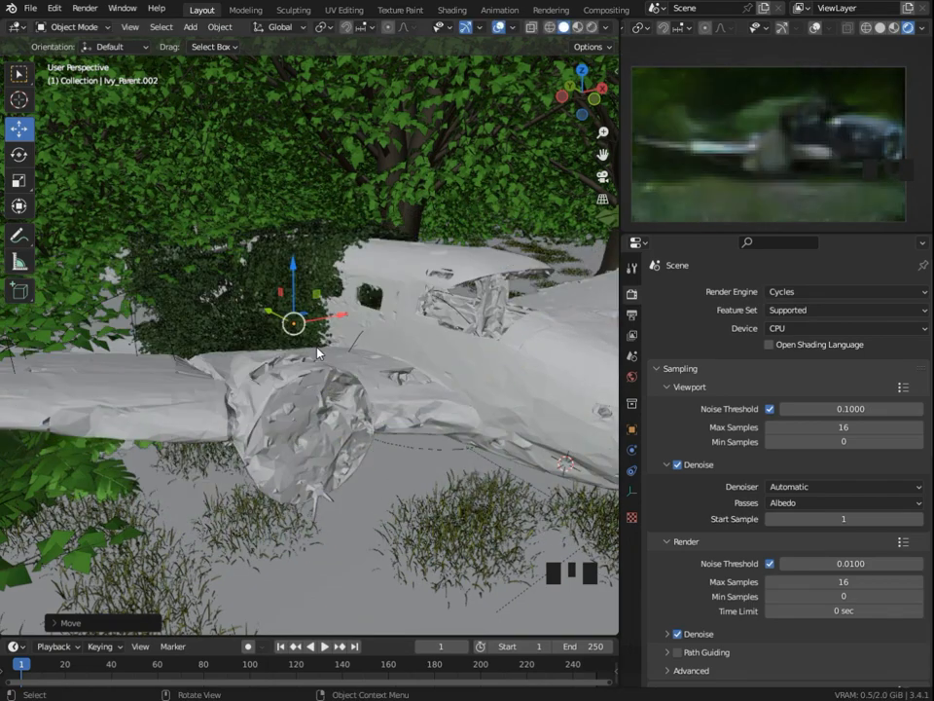
pyautogui.moveTo(304, 328); pyautogui.dragTo(262, 313, button='middle')
pyautogui.click(262, 313)
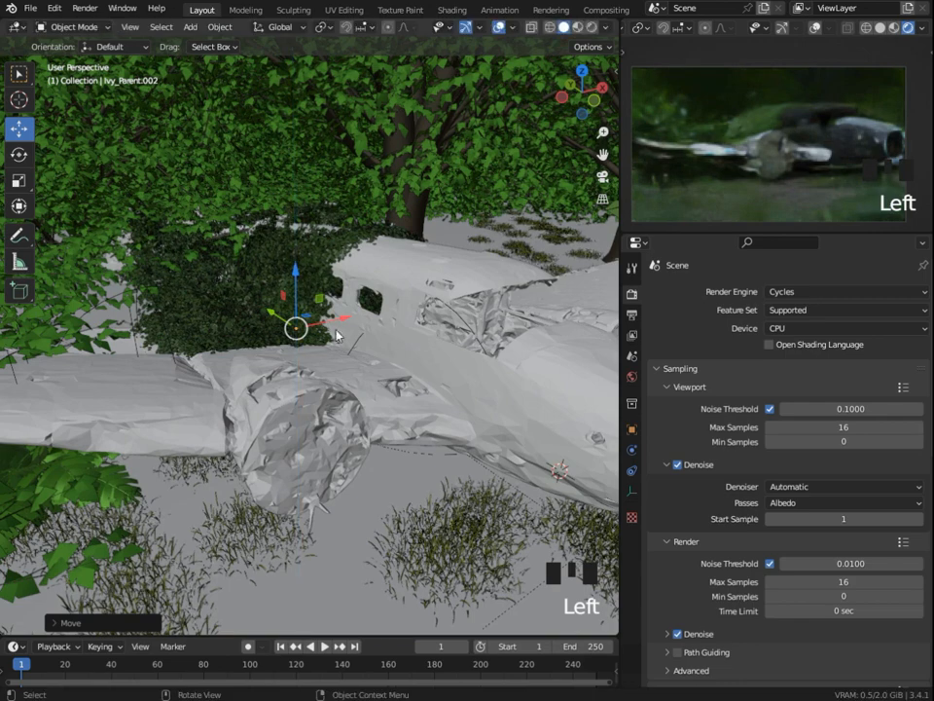
# - Set the rear fuselage ivy's scale to 0.300 in its BagaPie modifier settings, inspecting it without overlays
pyautogui.press('n')
pyautogui.click(610, 348)
pyautogui.click(329, 280)
pyautogui.moveTo(538, 389); pyautogui.dragTo(518, 389)
pyautogui.click(498, 28)
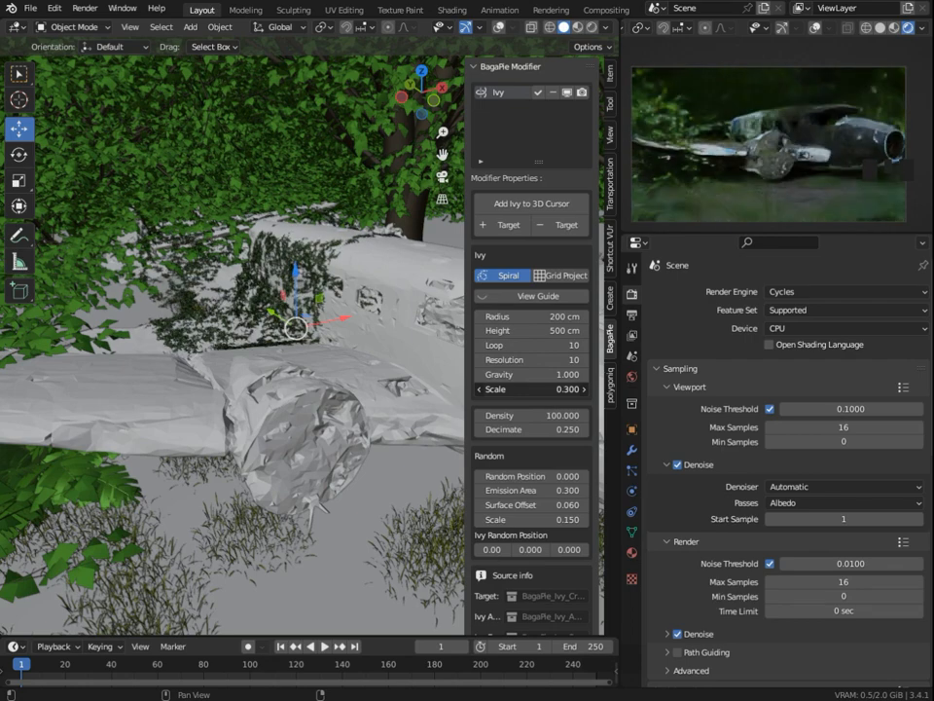
pyautogui.press('n')
# - Show the viewport overlays again, select the aircraft and generate a second BagaPie ivy around its front section
pyautogui.click(462, 336)
pyautogui.click(498, 27)
pyautogui.press('n')
pyautogui.press('n')
pyautogui.press('j')
pyautogui.click(491, 271)
pyautogui.press('j')
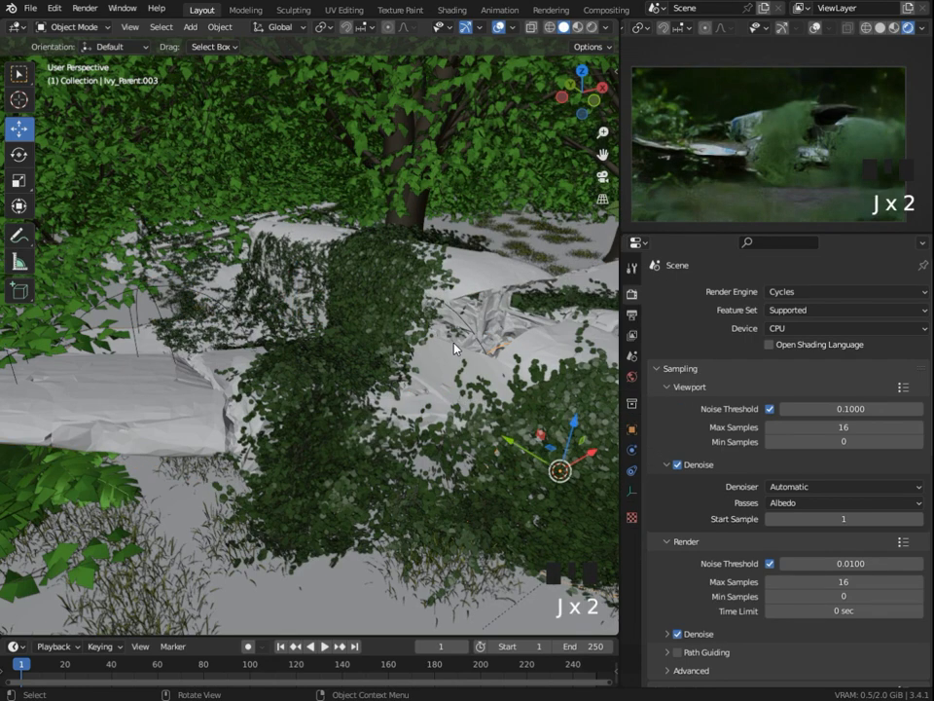
# - Set the second ivy's scale to 0.360 and reposition its emitter along the aircraft's front section
pyautogui.press('n')
pyautogui.click(399, 321)
pyautogui.moveTo(530, 389); pyautogui.dragTo(477, 389)
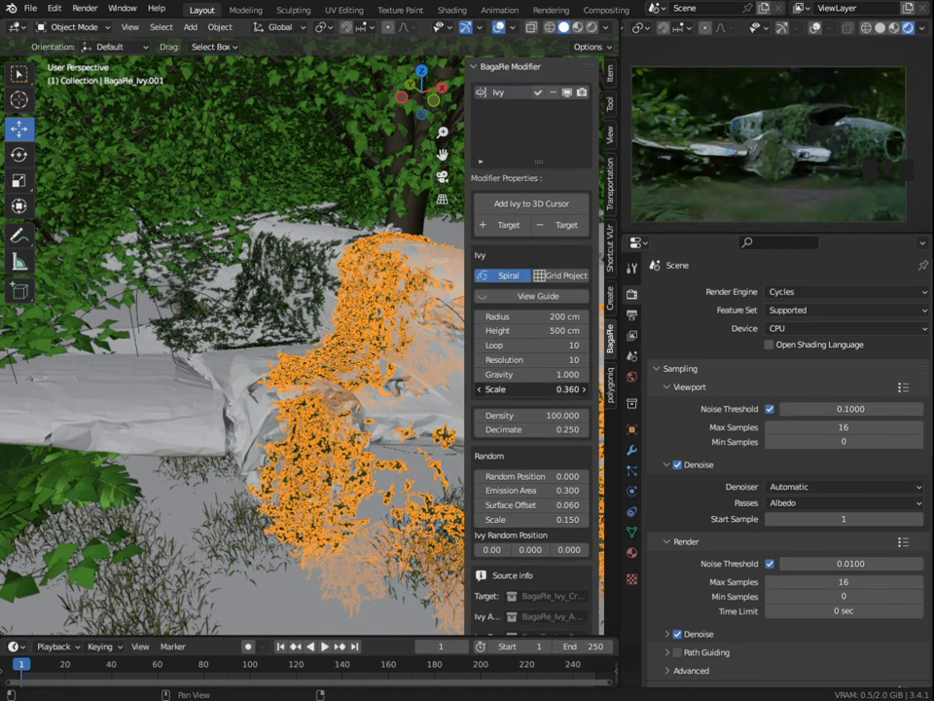
pyautogui.press('n')
pyautogui.scroll(-2, 480, 453)
pyautogui.moveTo(501, 517); pyautogui.dragTo(424, 379)
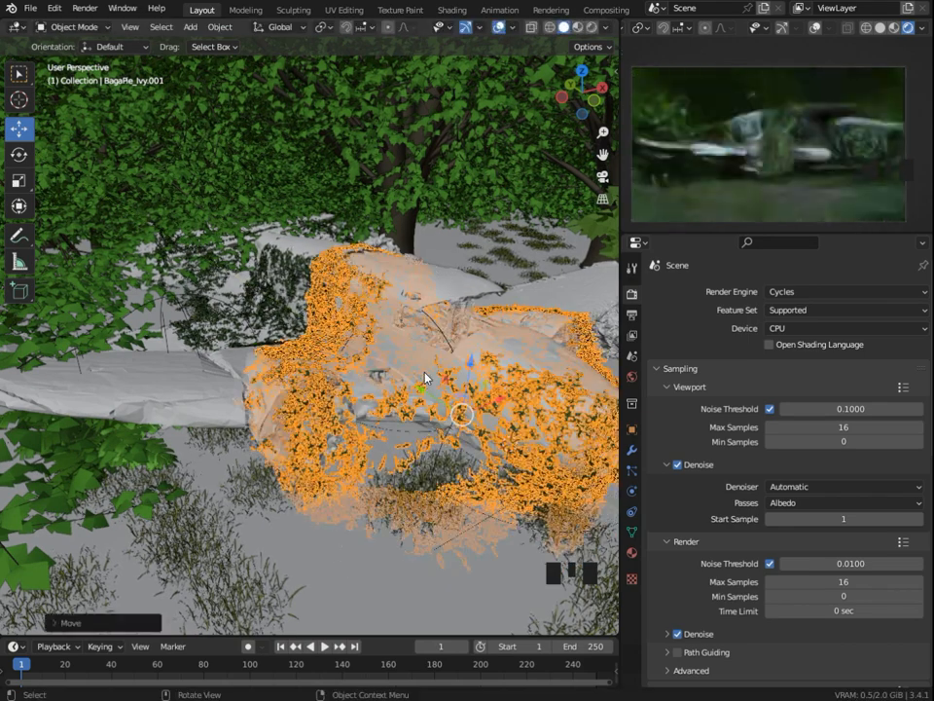
# - Set the second ivy's radius to 204 cm, checking its coverage around the nose
pyautogui.press('n')
pyautogui.moveTo(538, 316); pyautogui.dragTo(608, 316)
pyautogui.moveTo(308, 338); pyautogui.dragTo(241, 332, button='middle')
pyautogui.moveTo(530, 316); pyautogui.dragTo(464, 355)
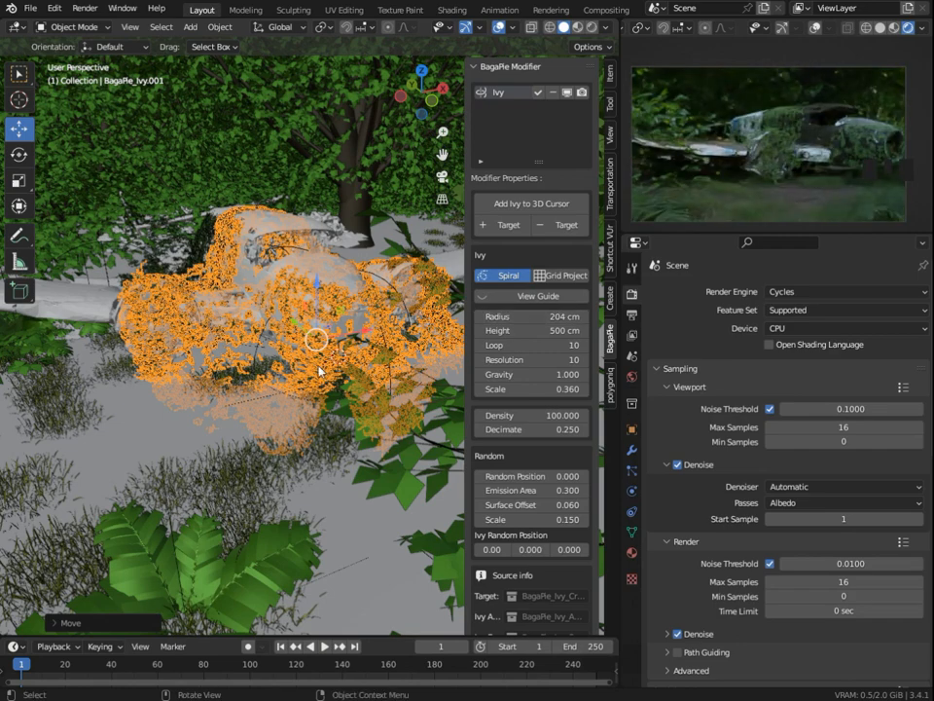
# - Reposition the second ivy's emitter on the front fuselage and set the ivy's scale to 0.620
pyautogui.moveTo(319, 371); pyautogui.dragTo(291, 327, button='middle')
pyautogui.moveTo(292, 327); pyautogui.dragTo(258, 282)
pyautogui.moveTo(530, 389); pyautogui.dragTo(584, 389)
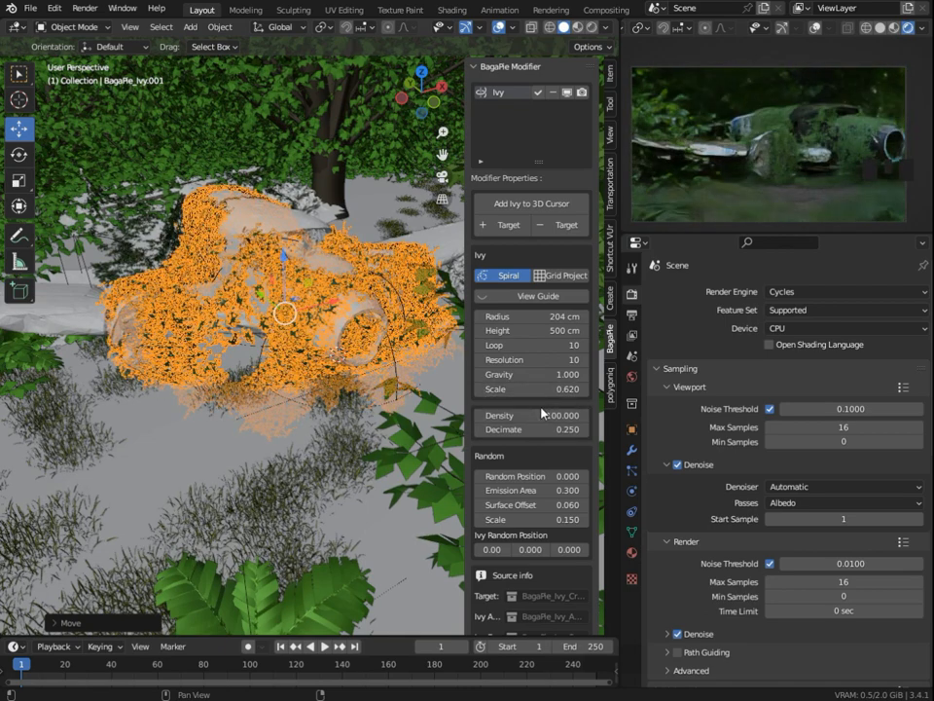
# - Shift the second ivy's emitter closer to the ground at the aircraft's front and set the ivy's scale to 0.310
pyautogui.moveTo(103, 362); pyautogui.dragTo(121, 377)
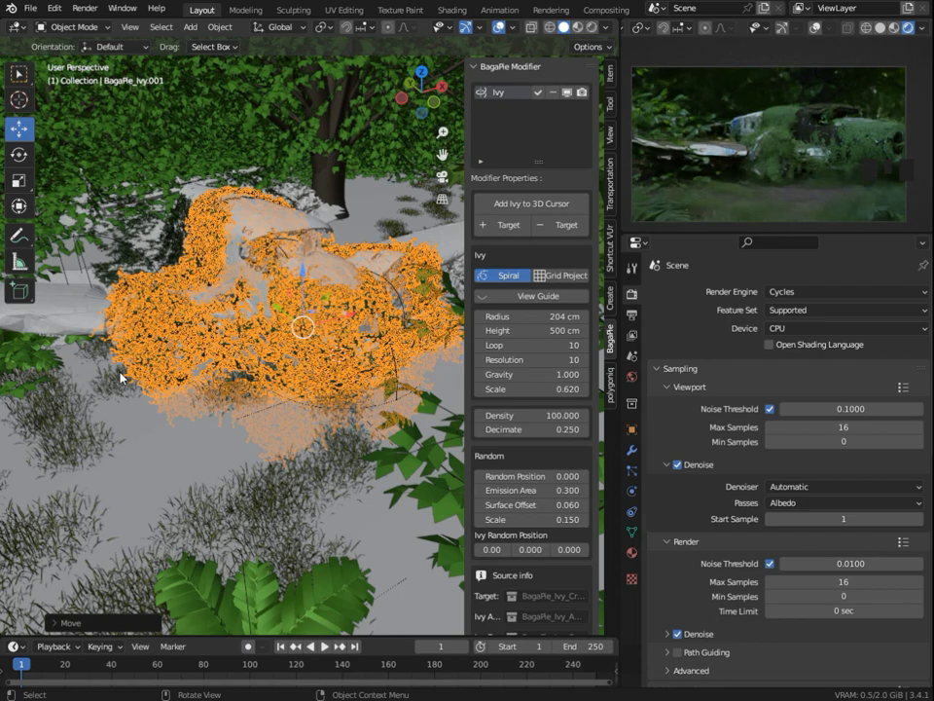
pyautogui.moveTo(545, 389); pyautogui.dragTo(524, 390)
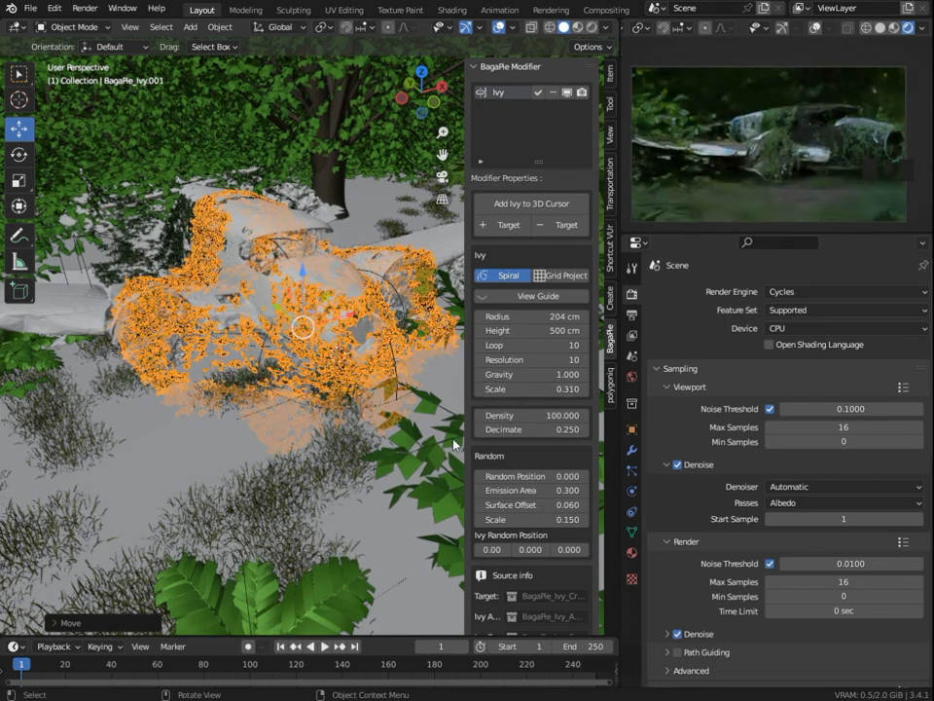
# - Select the aircraft, generate a third BagaPie ivy on it and move its emitter towards the wing side
pyautogui.click(68, 314)
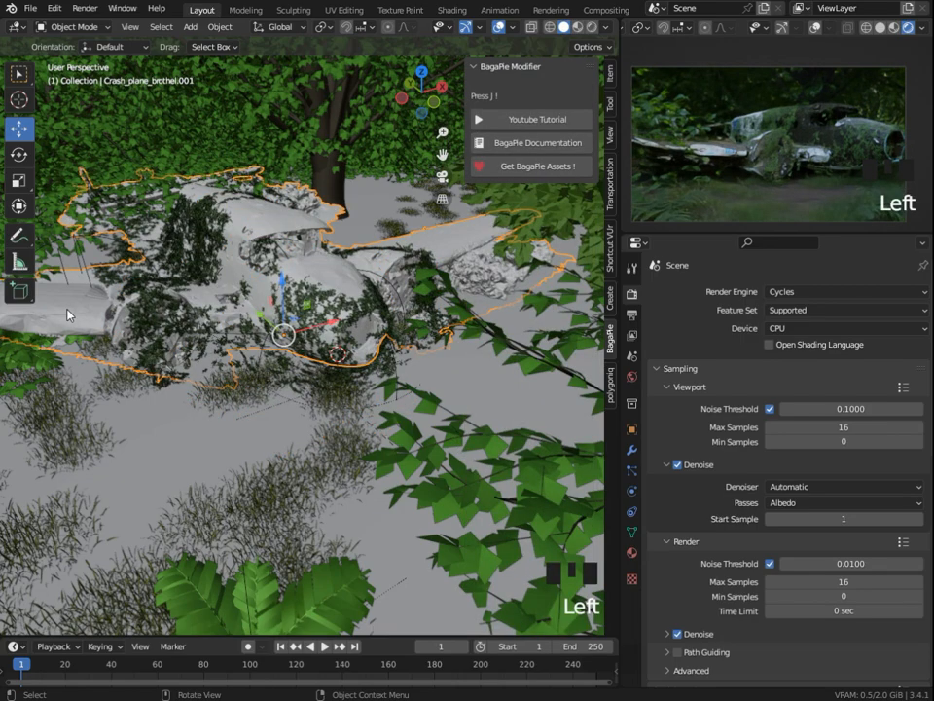
pyautogui.press('j')
pyautogui.click(153, 232)
pyautogui.moveTo(349, 352); pyautogui.dragTo(166, 408)
pyautogui.keyDown('shift'); pyautogui.moveTo(302, 376); pyautogui.dragTo(397, 379, button='middle'); pyautogui.keyUp('shift')
pyautogui.moveTo(312, 394); pyautogui.dragTo(302, 341)
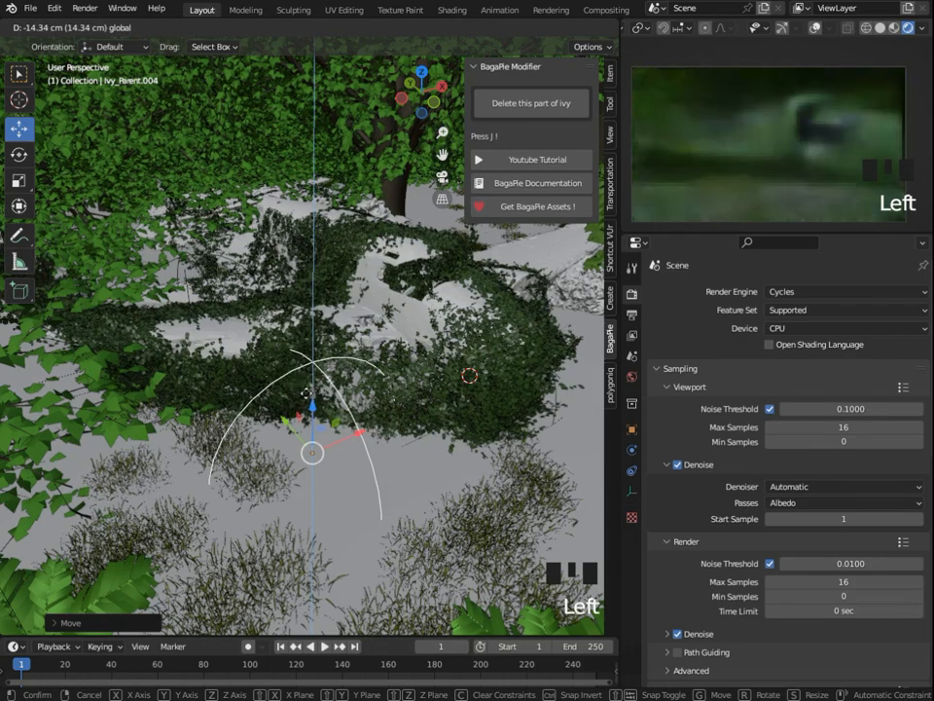
# - Position the third ivy's emitter over the rear fuselage and set the ivy's scale to 0.470, with the viewport overlays hidden
pyautogui.click(309, 261)
pyautogui.moveTo(283, 317); pyautogui.dragTo(204, 266)
pyautogui.moveTo(293, 281); pyautogui.dragTo(360, 267)
pyautogui.click(285, 349)
pyautogui.moveTo(530, 388); pyautogui.dragTo(450, 388)
pyautogui.click(498, 27)
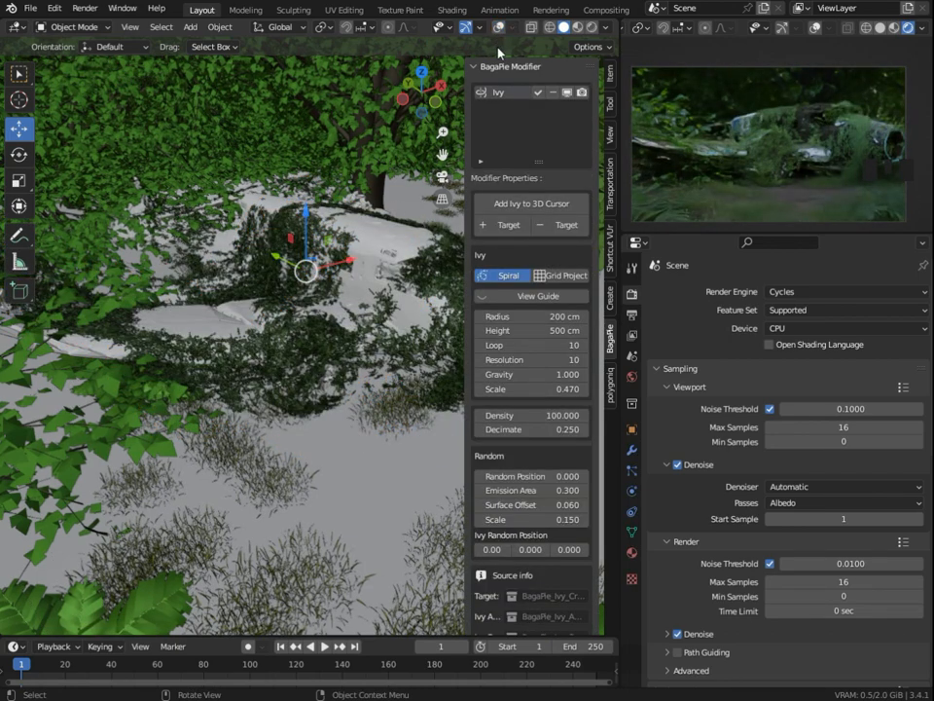
pyautogui.press('n')
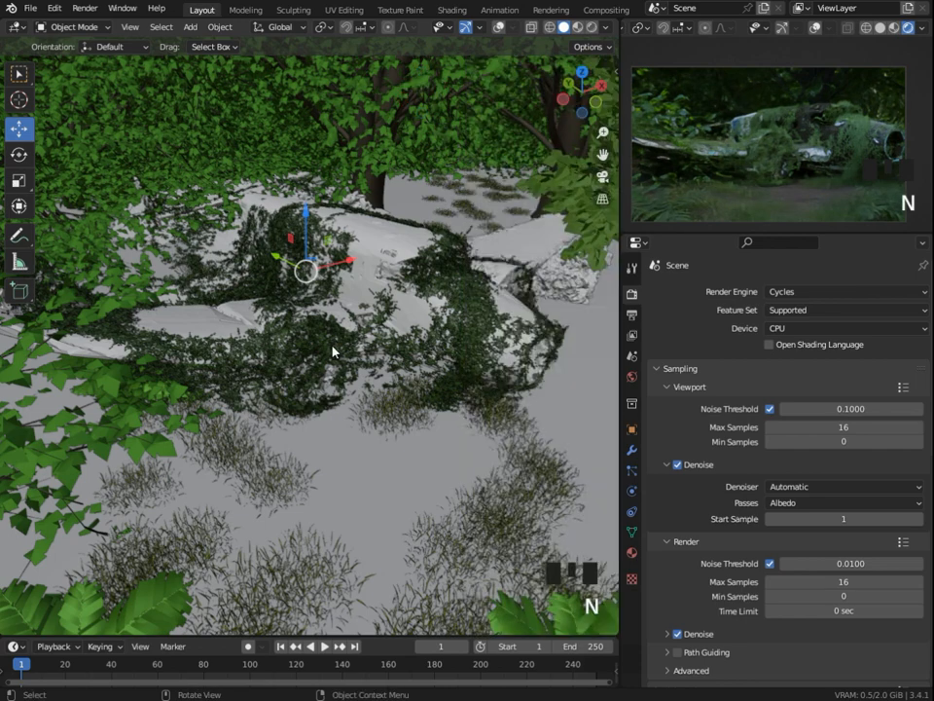
# - Generate a fourth BagaPie ivy on the aircraft and reduce its scale
pyautogui.click(394, 358)
pyautogui.click(498, 27)
pyautogui.press('j')
pyautogui.click(431, 247)
pyautogui.press('n')
pyautogui.click(519, 380)
pyautogui.keyDown('shift'); pyautogui.moveTo(307, 327); pyautogui.dragTo(214, 354, button='middle'); pyautogui.keyUp('shift')
pyautogui.moveTo(528, 390); pyautogui.dragTo(466, 389)
# - Reposition the fourth ivy's emitter at the front of the fuselage and set the ivy's scale to 0.370
pyautogui.moveTo(292, 370); pyautogui.dragTo(309, 333, button='middle')
pyautogui.click(307, 355)
pyautogui.scroll(2, 321, 331)
pyautogui.moveTo(356, 350); pyautogui.dragTo(358, 325)
pyautogui.moveTo(380, 376); pyautogui.dragTo(331, 377)
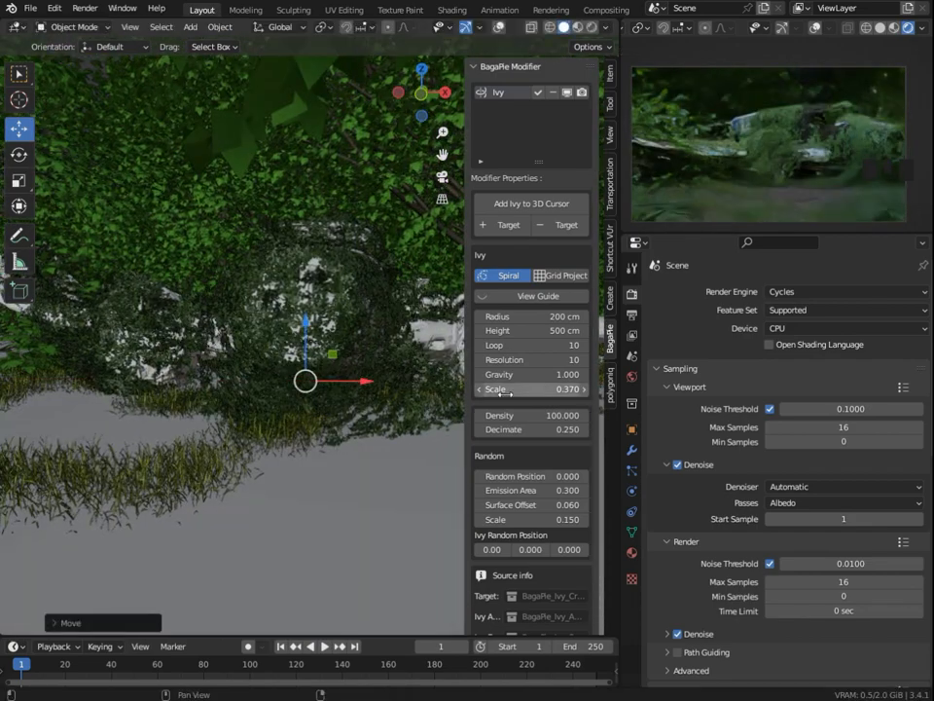
pyautogui.moveTo(207, 342); pyautogui.dragTo(218, 172, button='middle')
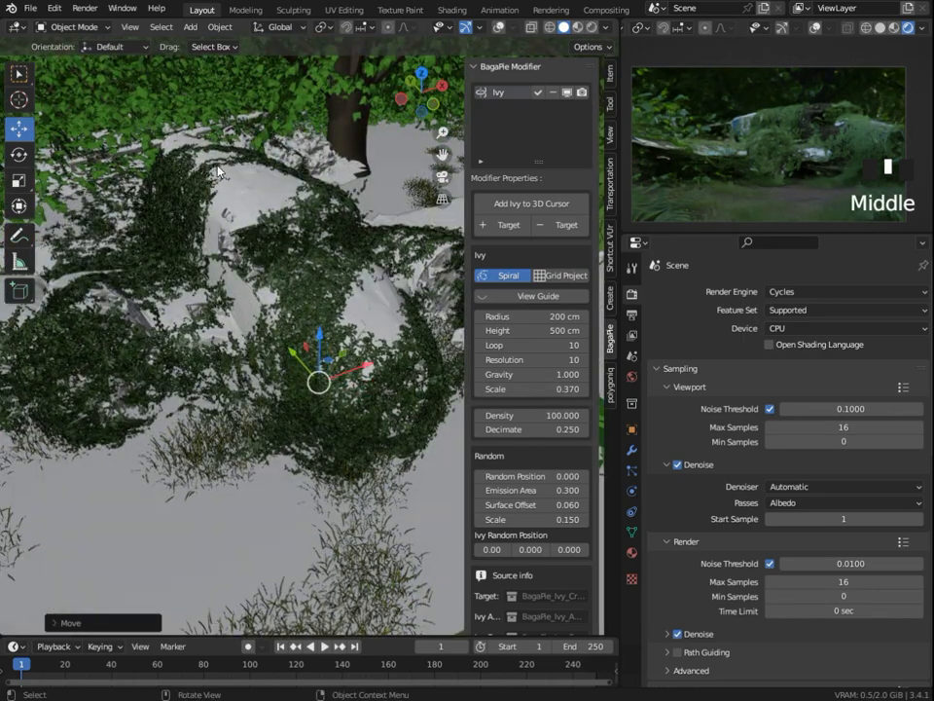
# - Generate a fifth BagaPie ivy on the aircraft and move its emitter back beside the cockpit
pyautogui.click(175, 146)
pyautogui.press('j')
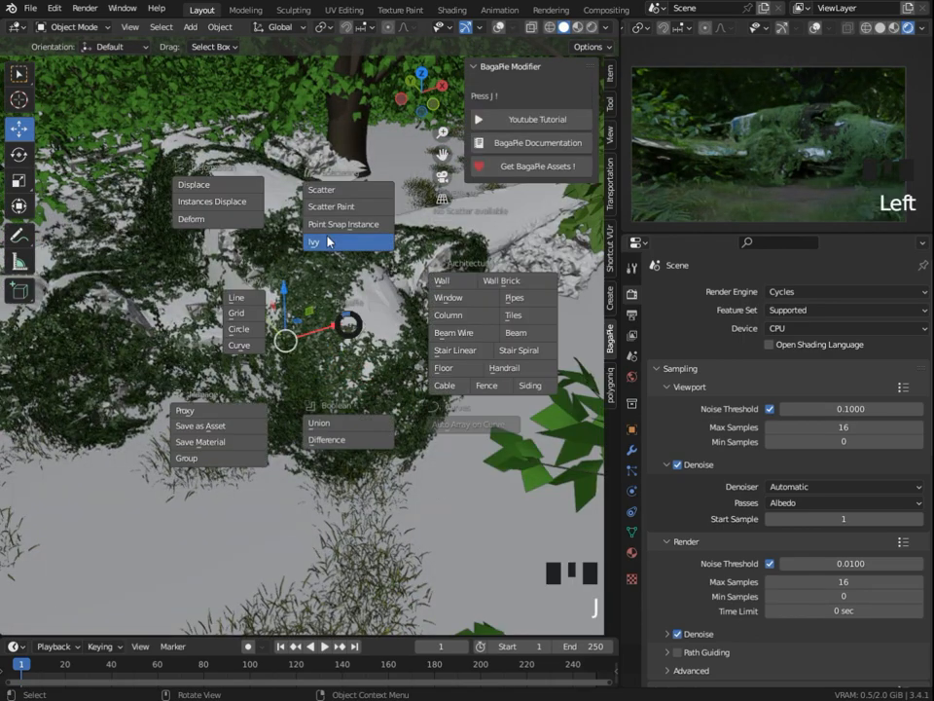
pyautogui.click(329, 242)
pyautogui.press('g')
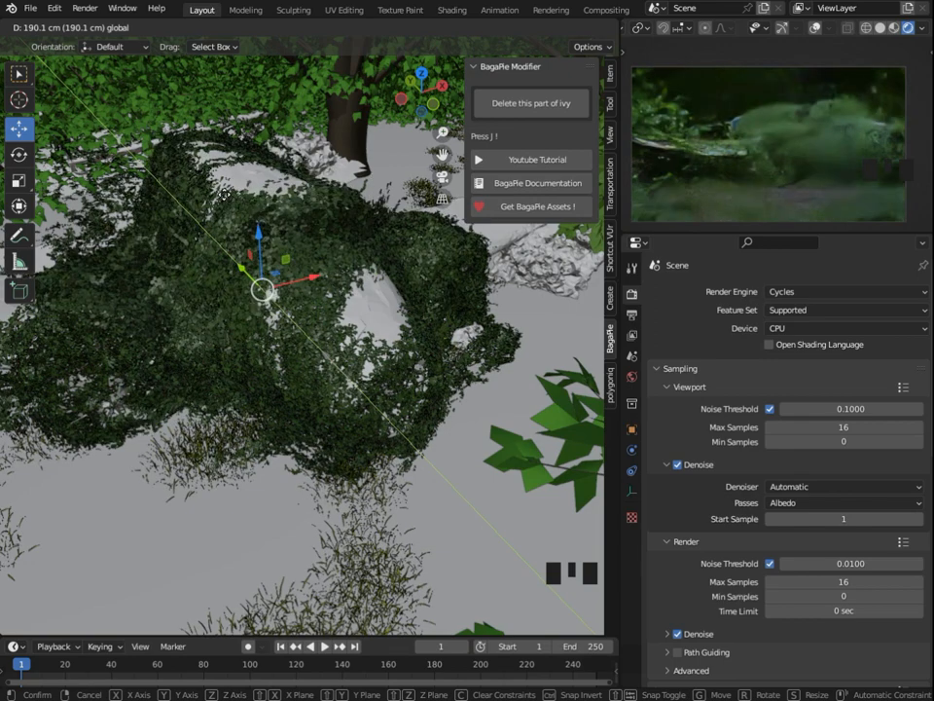
pyautogui.click(180, 151)
pyautogui.click(156, 191)
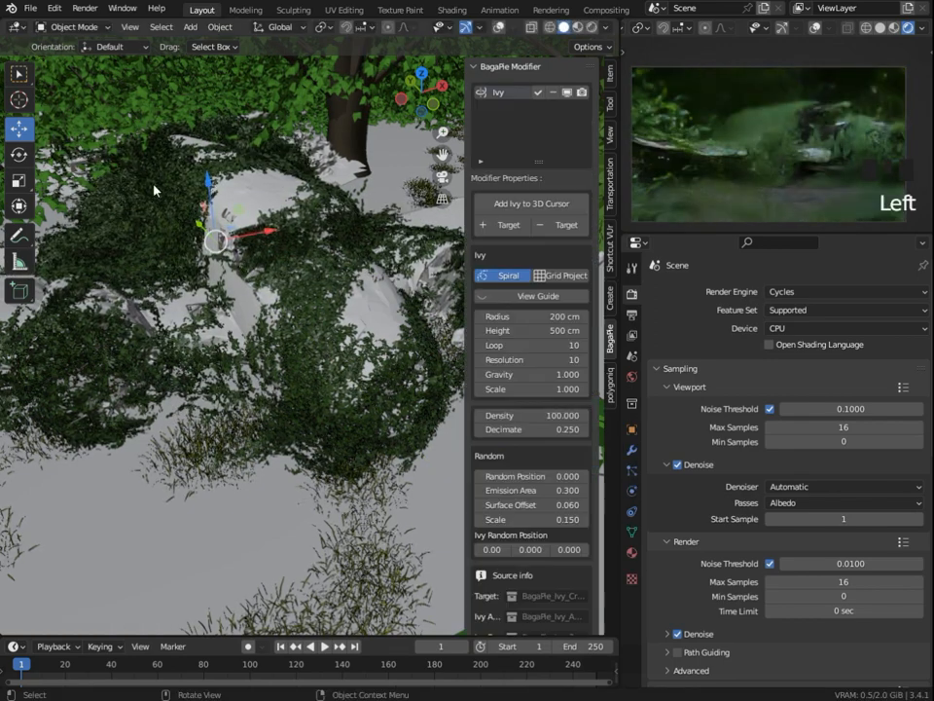
pyautogui.moveTo(199, 224); pyautogui.dragTo(210, 233)
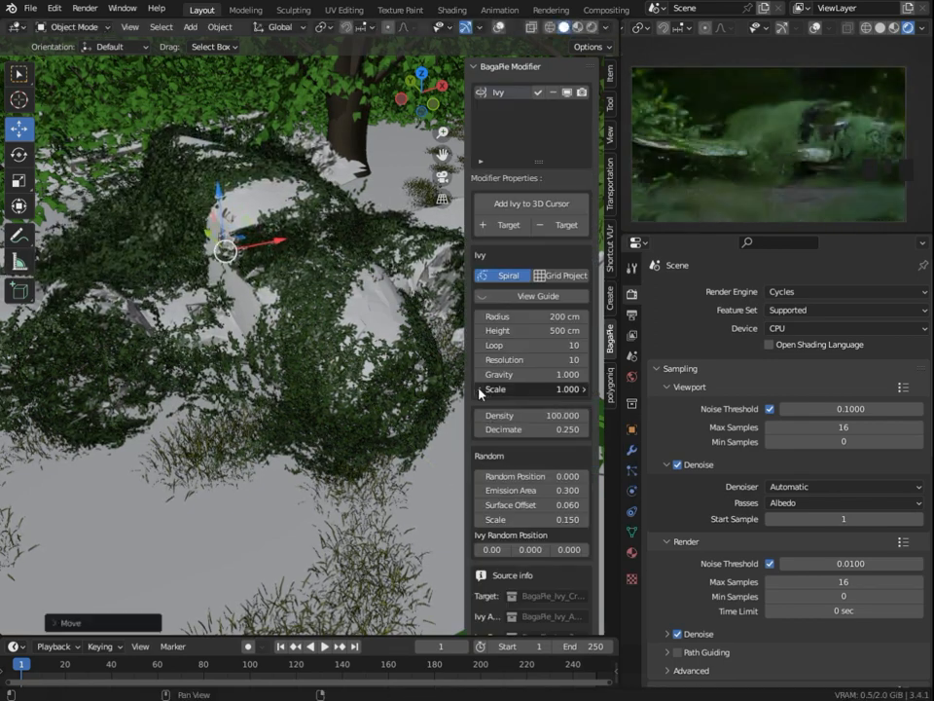
# - Lower the fifth ivy's scale in small increments so that it covers the fuselage more thinly
pyautogui.click(479, 389)
pyautogui.click(479, 389)
pyautogui.click(479, 389)
pyautogui.click(479, 389)
pyautogui.click(479, 389)
pyautogui.click(479, 389)
pyautogui.moveTo(243, 214); pyautogui.dragTo(234, 245, button='middle')
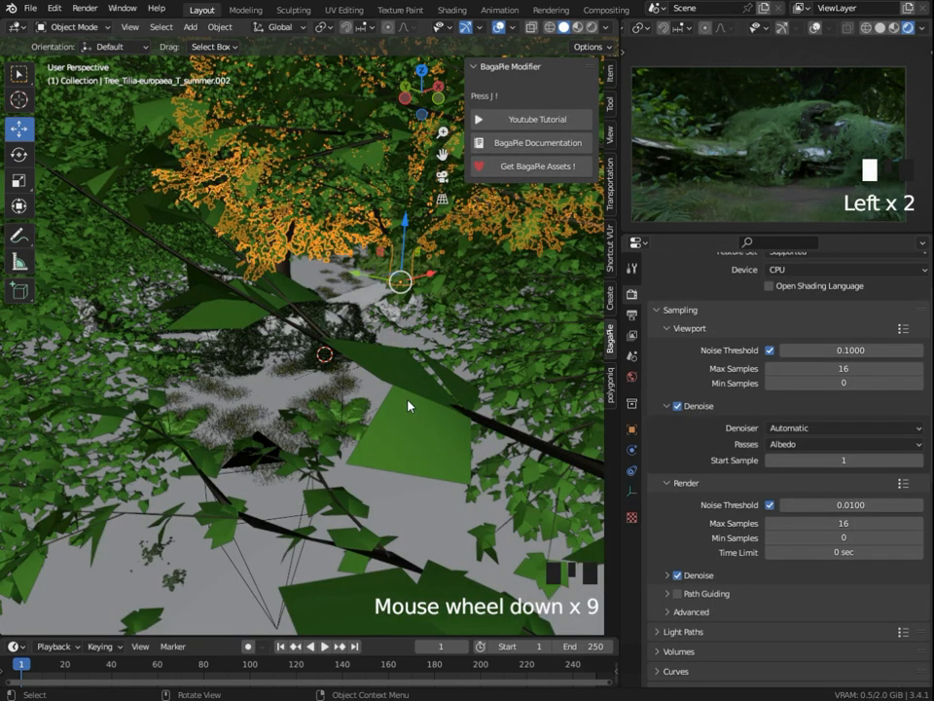
# - Delete the surplus Tilia trees crowding the aircraft, one after another, including the .006 and .002 copies
pyautogui.scroll(-8, 375, 309)
pyautogui.click(326, 223)
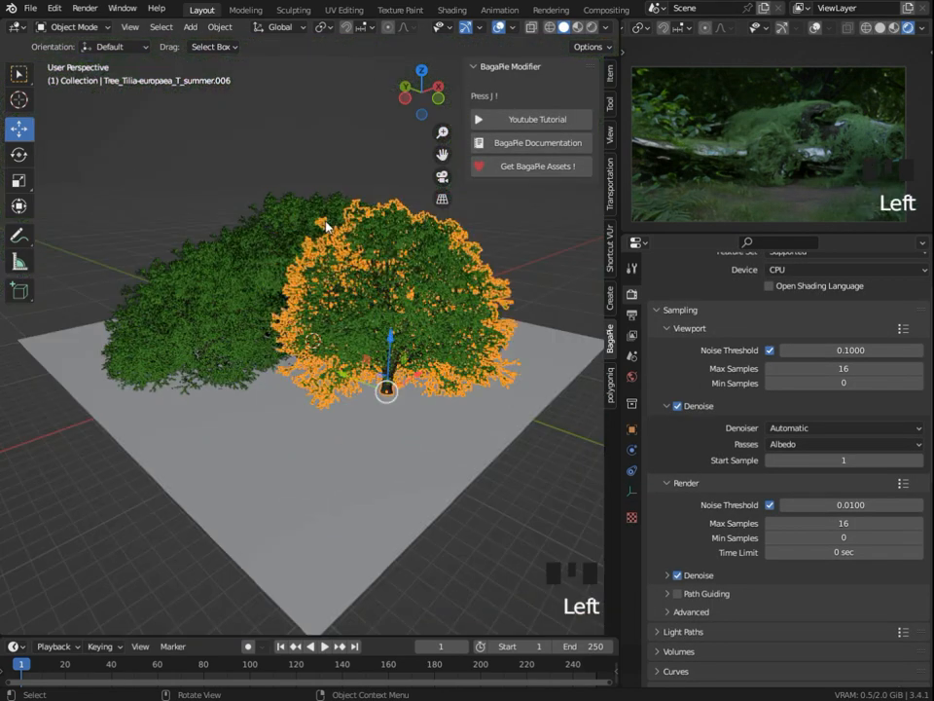
pyautogui.press('x')
pyautogui.click(325, 223)
pyautogui.click(326, 224)
pyautogui.press('x')
pyautogui.click(327, 226)
pyautogui.click(381, 239)
pyautogui.press('x')
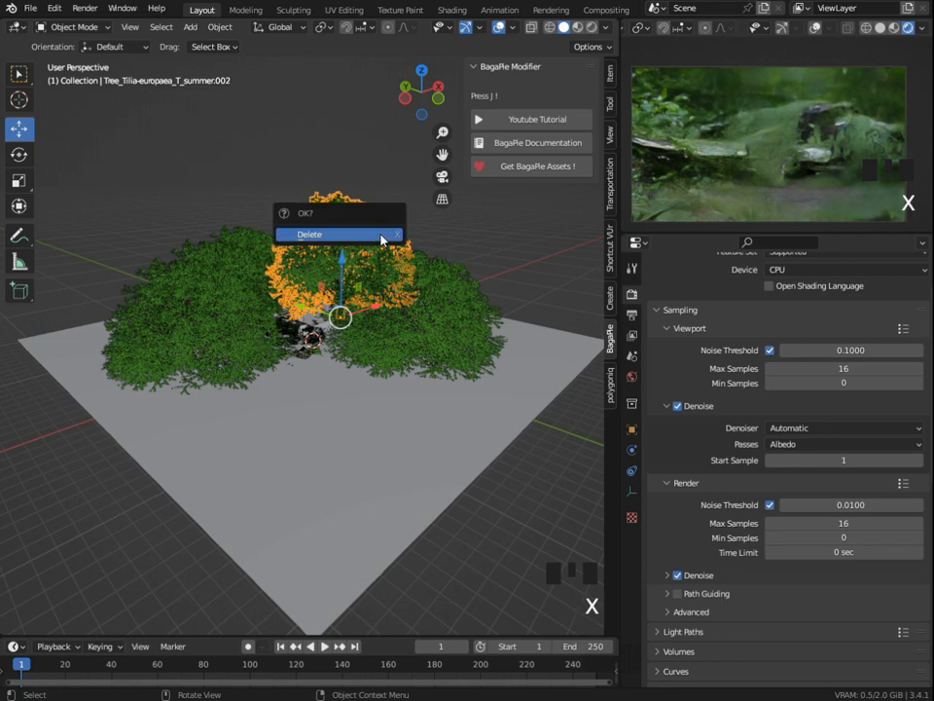
pyautogui.click(381, 236)
pyautogui.press('x')
pyautogui.click(277, 254)
pyautogui.press('x')
pyautogui.click(275, 249)
pyautogui.click(244, 269)
pyautogui.press('x')
pyautogui.click(244, 270)
# - Try to delete the box-selected group containing the two trees beside the aircraft, and undo the deletion
pyautogui.moveTo(156, 210); pyautogui.dragTo(351, 280)
pyautogui.keyDown('ctrl'); pyautogui.click(366, 496); pyautogui.keyUp('ctrl')
pyautogui.keyDown('ctrl'); pyautogui.click(366, 496); pyautogui.keyUp('ctrl')
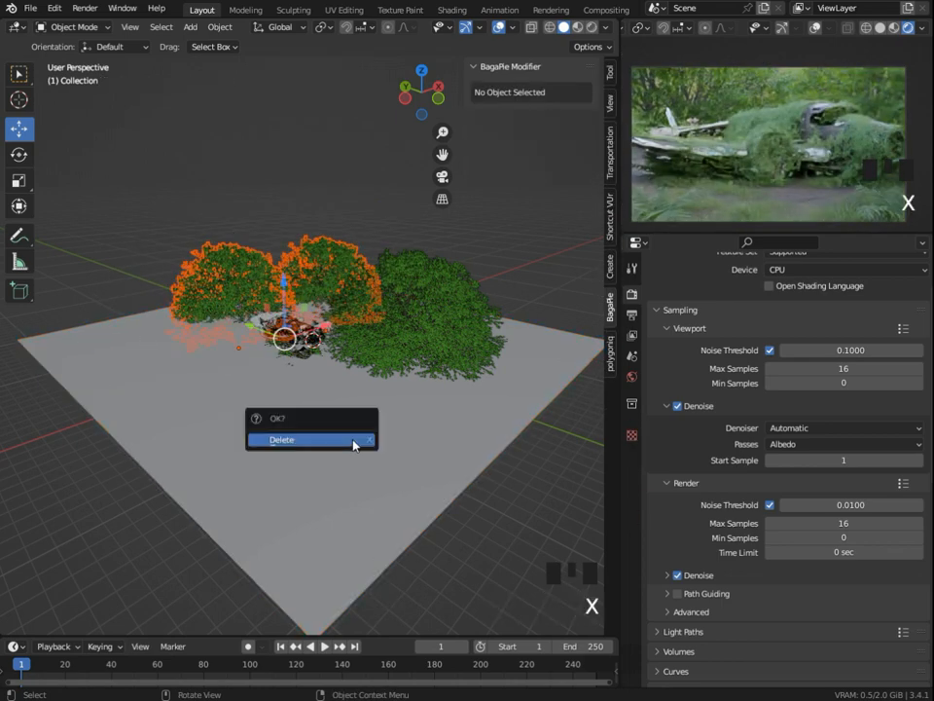
pyautogui.click(355, 444)
pyautogui.moveTo(354, 443); pyautogui.dragTo(434, 339, button='middle')
pyautogui.hotkey('ctrl', 'z')
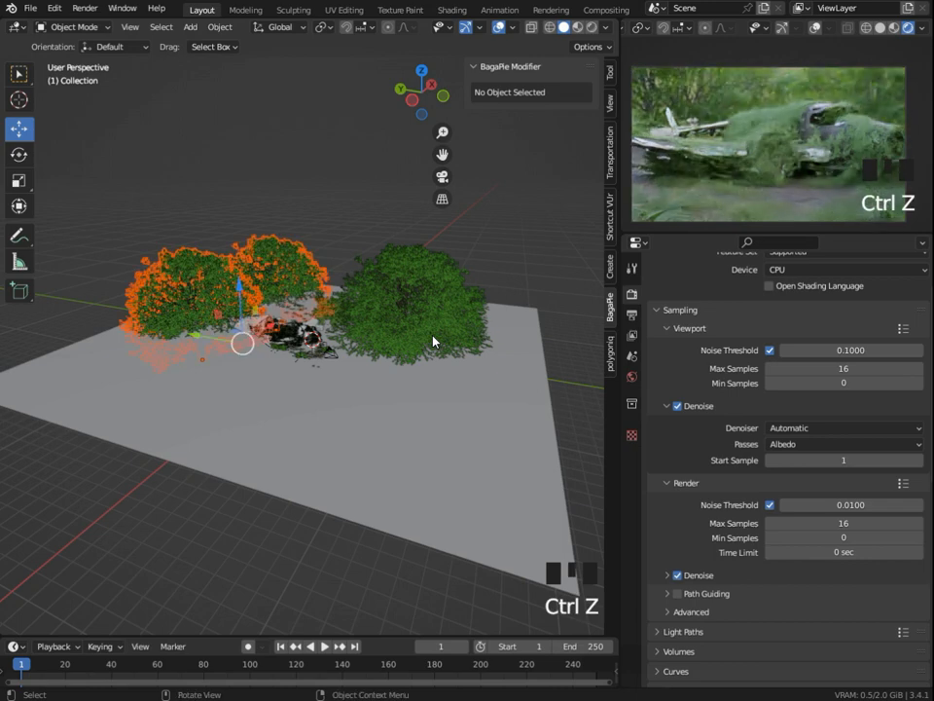
# - Reposition the two trees near the aircraft and duplicate a tree to fill the background
pyautogui.click(288, 274)
pyautogui.keyDown('shift'); pyautogui.click(184, 294); pyautogui.keyUp('shift')
pyautogui.moveTo(238, 292); pyautogui.dragTo(314, 292)
pyautogui.click(315, 241)
pyautogui.hotkey('shift', 'd')
pyautogui.click(199, 278)
# - Duplicate another tree and place the copy on the tail side of the aircraft
pyautogui.moveTo(199, 278); pyautogui.dragTo(235, 303, button='middle')
pyautogui.hotkey('shift', 'd')
pyautogui.moveTo(247, 292); pyautogui.dragTo(195, 332)
pyautogui.click(792, 188)
pyautogui.moveTo(229, 372); pyautogui.dragTo(250, 382, button='middle')
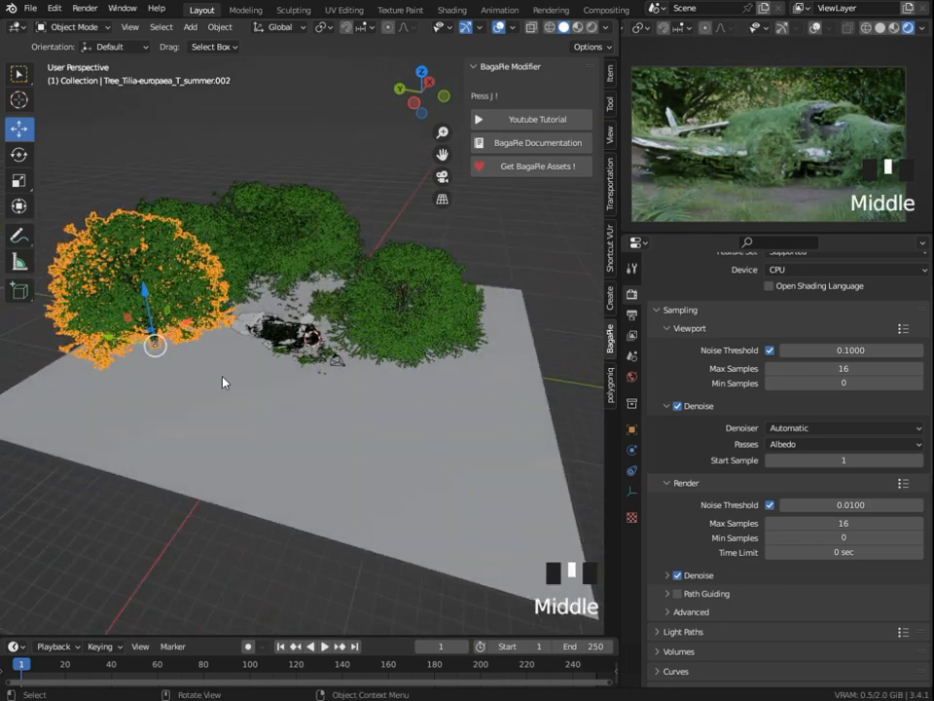
# - Duplicate the tail-side tree again, offset the copy beside the aircraft and check it through the camera
pyautogui.hotkey('shift', 'd')
pyautogui.click(212, 371)
pyautogui.moveTo(212, 370)
pyautogui.mouseDown()
pyautogui.moveTo(237, 337)
pyautogui.moveTo(209, 366)
pyautogui.mouseUp()
pyautogui.press('KP_0')
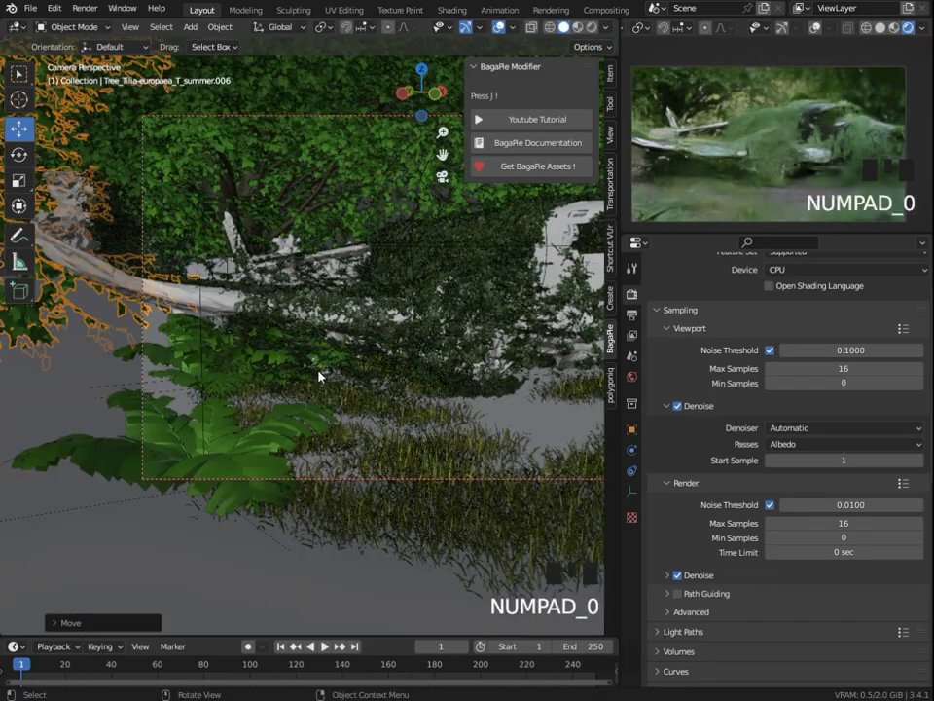
pyautogui.scroll(-3, 323, 380)
pyautogui.moveTo(323, 379); pyautogui.dragTo(343, 356, button='middle')
pyautogui.scroll(-3, 329, 254)
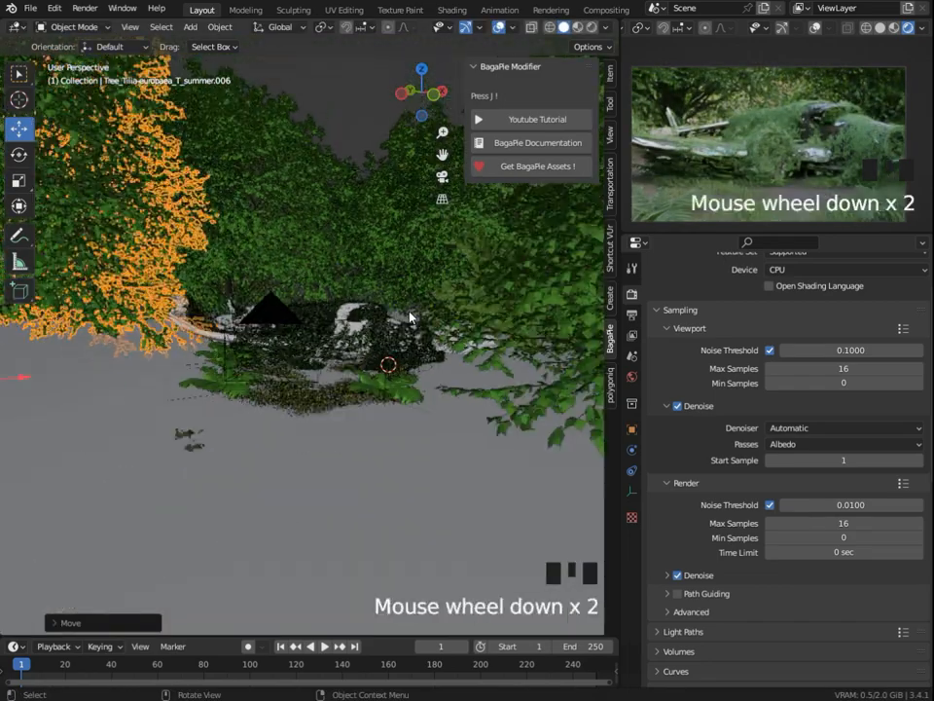
# - Duplicate a background tree and move the copy sideways to close the gap directly behind the aircraft
pyautogui.click(334, 209)
pyautogui.hotkey('shift', 'd')
pyautogui.moveTo(242, 347); pyautogui.dragTo(314, 347)
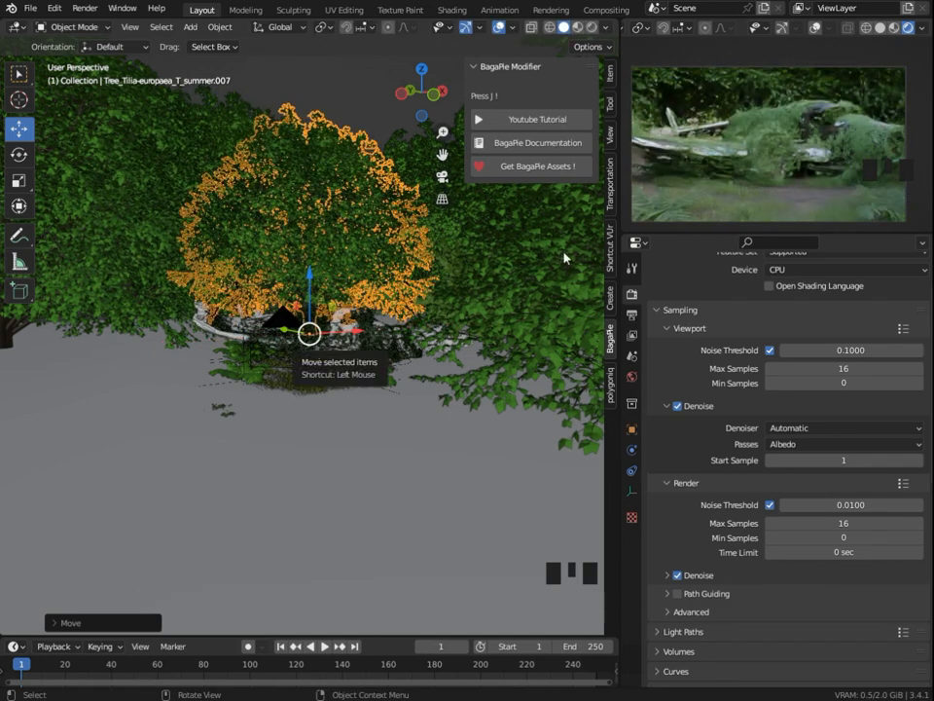
# - Select the fourth ivy (BagaPie_Ivy.003) and set its scale to 0.060
pyautogui.click(374, 354)
pyautogui.moveTo(531, 391); pyautogui.dragTo(429, 388)
pyautogui.scroll(3, 267, 287)
pyautogui.keyDown('shift'); pyautogui.moveTo(267, 287); pyautogui.dragTo(180, 406, button='middle'); pyautogui.keyUp('shift')
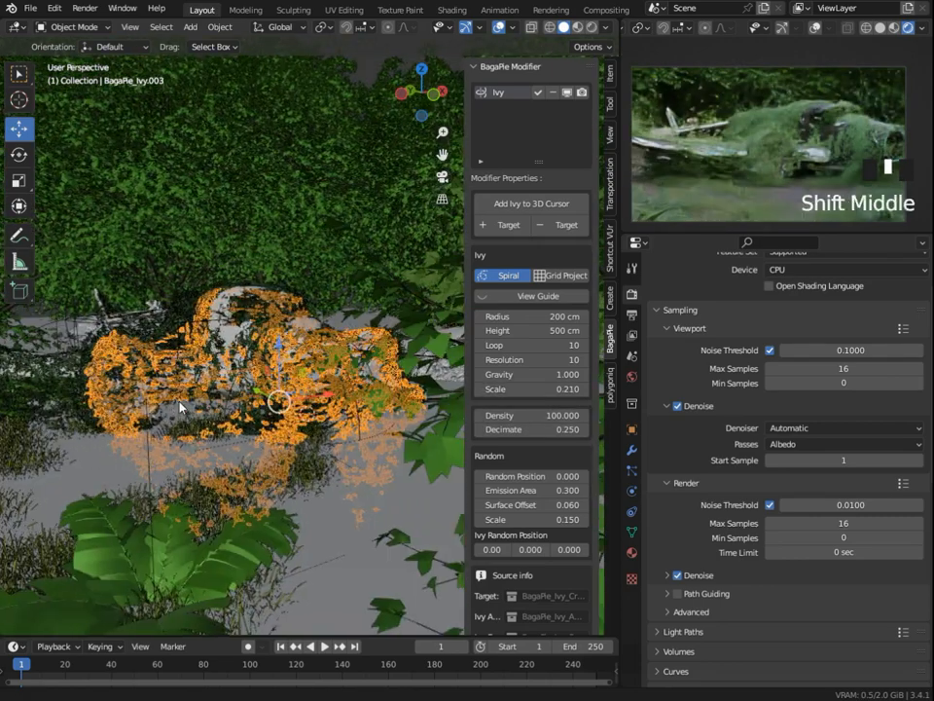
pyautogui.moveTo(532, 389); pyautogui.dragTo(436, 389)
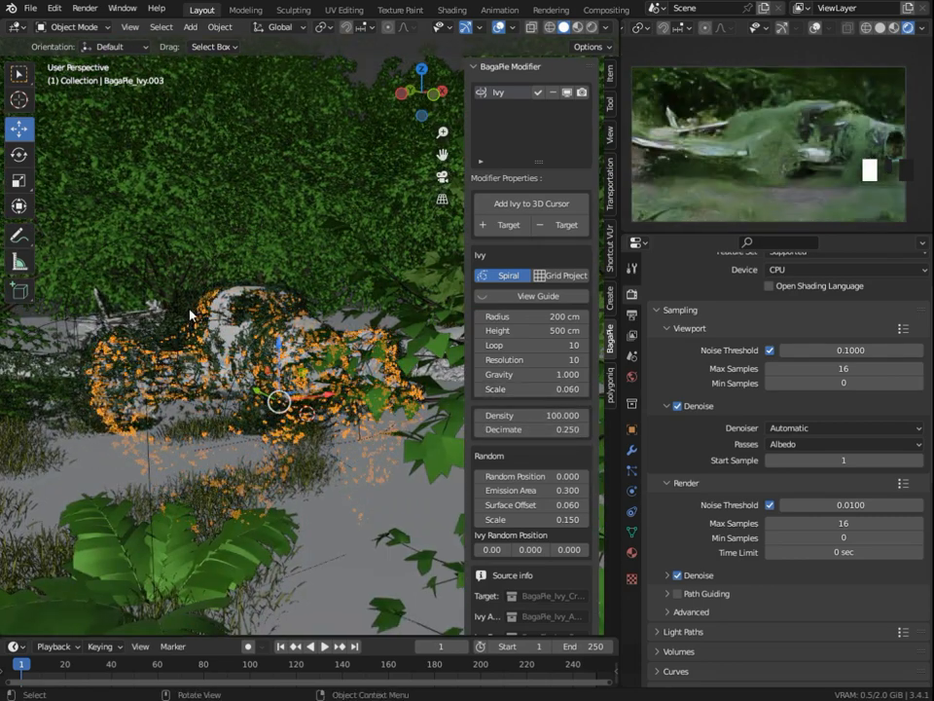
# - Set the second ivy's scale to 0.090 and thin out the third ivy by reducing its scale
pyautogui.click(192, 317)
pyautogui.moveTo(531, 389); pyautogui.dragTo(416, 391)
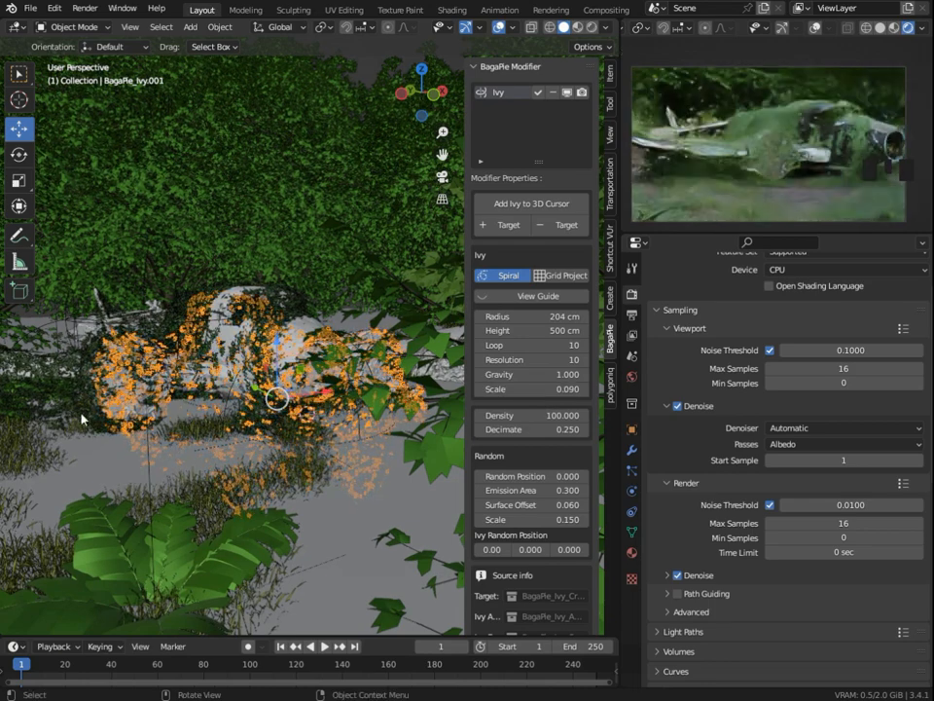
pyautogui.click(80, 415)
pyautogui.moveTo(536, 389); pyautogui.dragTo(390, 389)
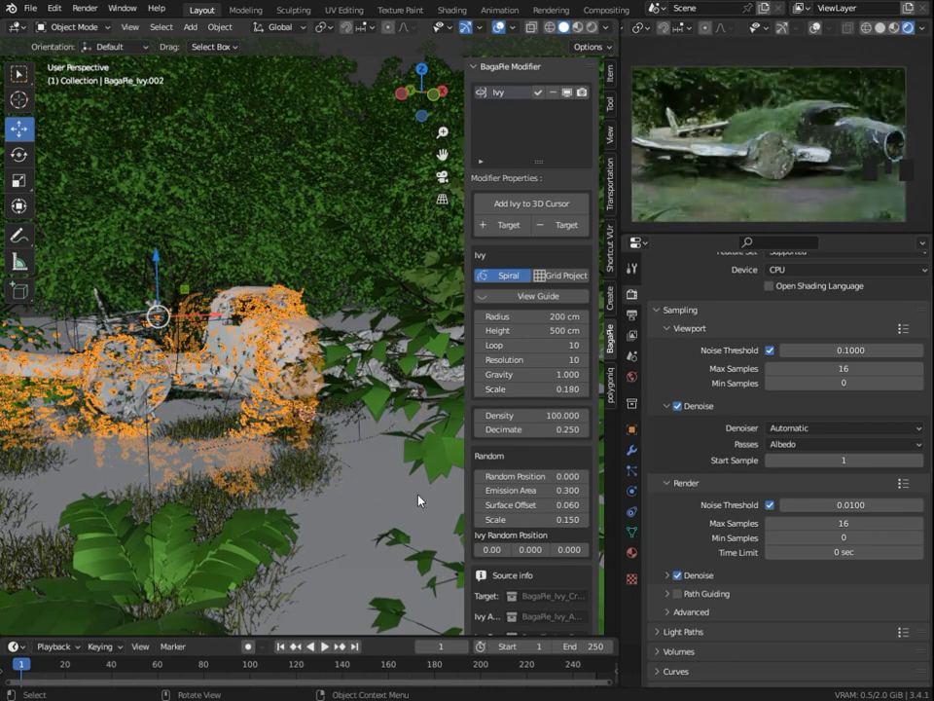
pyautogui.moveTo(536, 389); pyautogui.dragTo(582, 390)
# - Set the scale of the fifth ivy (BagaPie_Ivy.004) to 0.330 and the second ivy (BagaPie_Ivy.001) to 0.260
pyautogui.moveTo(234, 321); pyautogui.dragTo(192, 308, button='middle')
pyautogui.click(192, 308)
pyautogui.moveTo(536, 389); pyautogui.dragTo(277, 389)
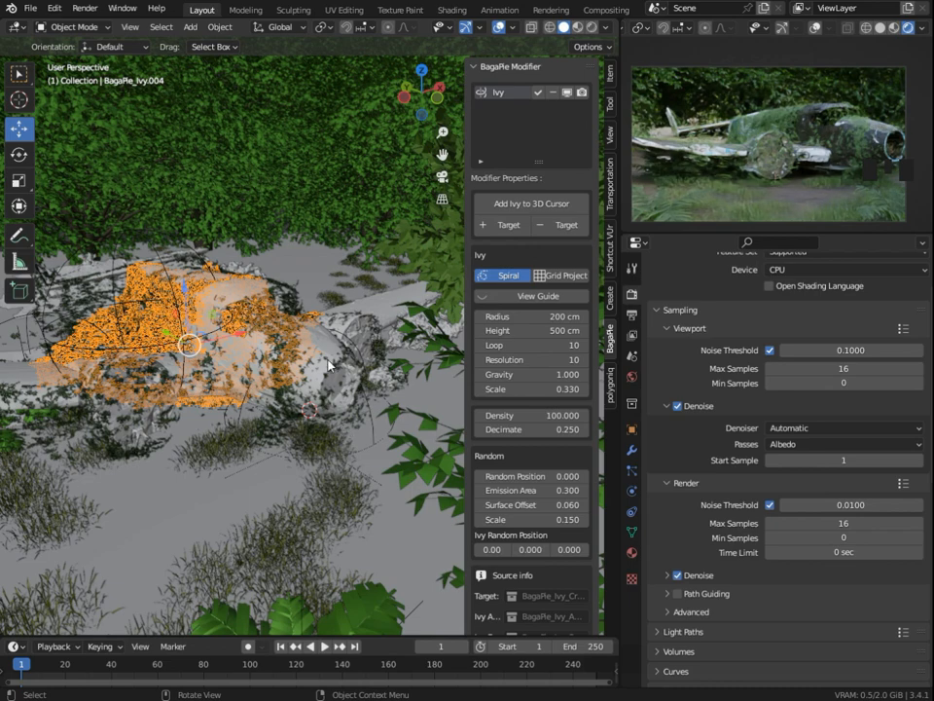
pyautogui.click(249, 273)
pyautogui.moveTo(536, 389); pyautogui.dragTo(501, 389)
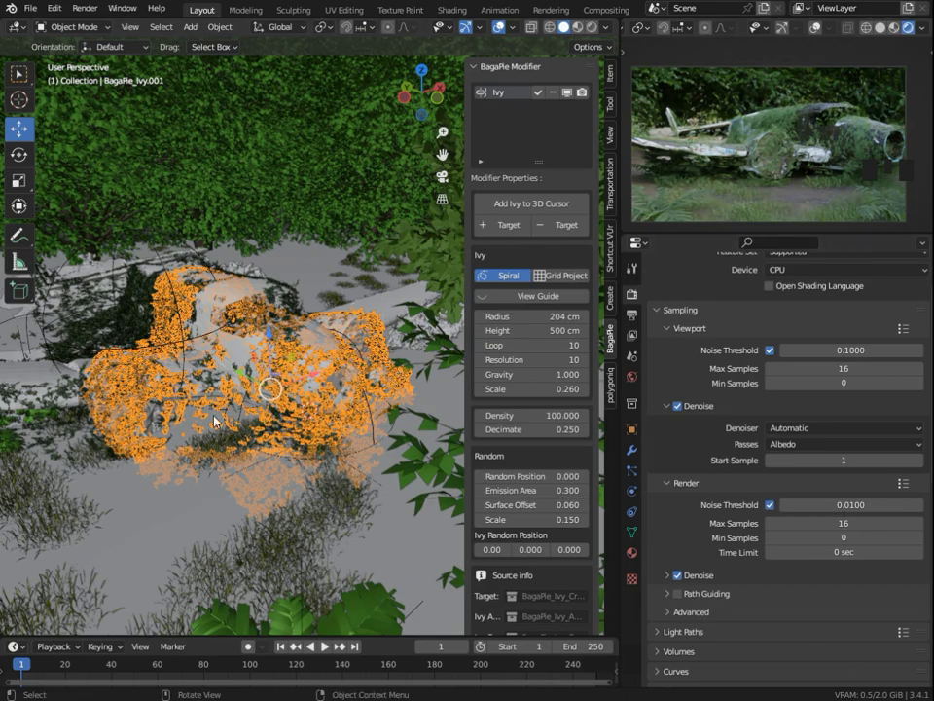
# - Duplicate the tail-side tree (.006) and move the copy forward along the tree line towards the camera side
pyautogui.scroll(-6, 214, 408)
pyautogui.click(223, 339)
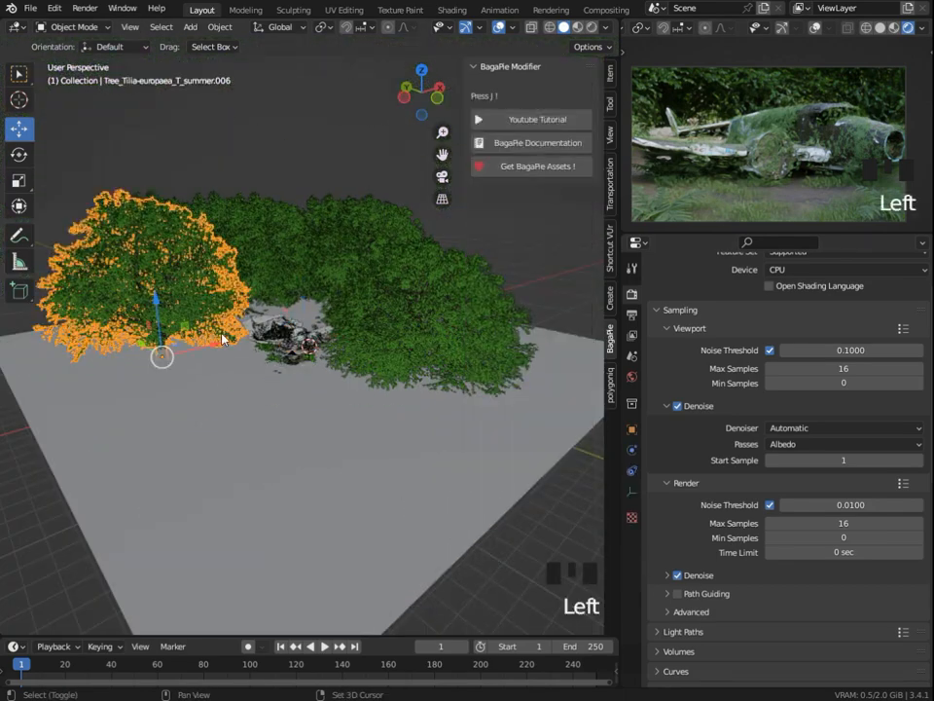
pyautogui.hotkey('shift', 'd')
pyautogui.rightClick(219, 340)
pyautogui.moveTo(203, 344); pyautogui.dragTo(152, 377)
pyautogui.moveTo(97, 357); pyautogui.dragTo(139, 425)
pyautogui.moveTo(183, 275); pyautogui.dragTo(360, 292, button='middle')
pyautogui.moveTo(360, 440); pyautogui.dragTo(328, 446)
pyautogui.moveTo(482, 339); pyautogui.dragTo(369, 382, button='middle')
# - Select the tree beside the aircraft's nose (.005) and adjust its position
pyautogui.click(442, 316)
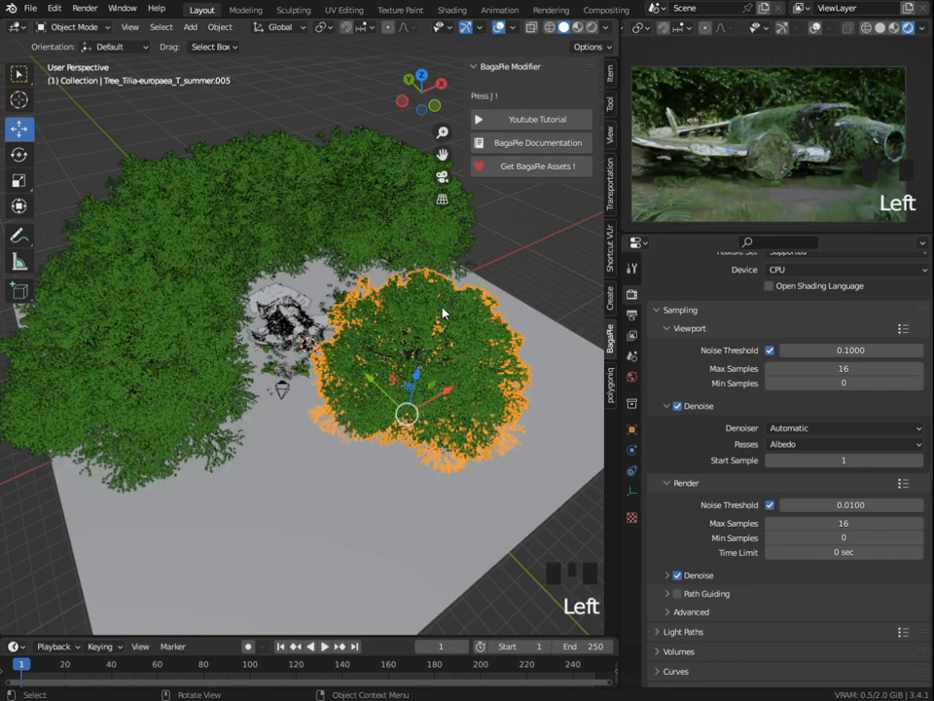
pyautogui.moveTo(428, 416); pyautogui.dragTo(421, 370, button='middle')
pyautogui.moveTo(421, 358); pyautogui.dragTo(422, 323)
pyautogui.moveTo(423, 327); pyautogui.dragTo(407, 334, button='middle')
pyautogui.moveTo(409, 335); pyautogui.dragTo(409, 322)
# - Duplicate the nose-side tree and shift the copy to extend the tree line on that side
pyautogui.moveTo(425, 346); pyautogui.dragTo(343, 437, button='middle')
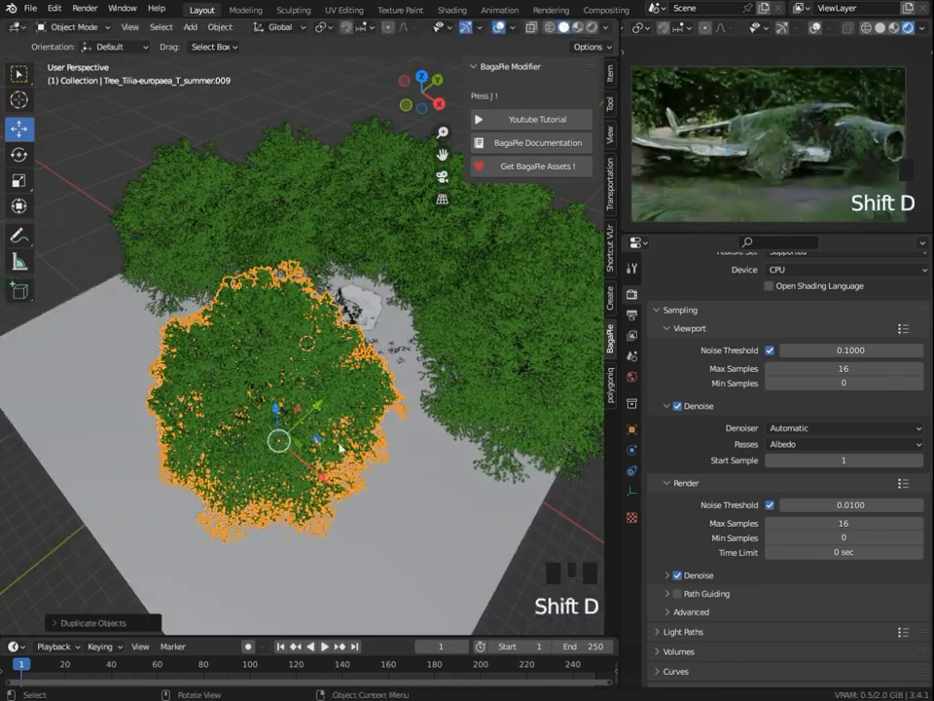
pyautogui.moveTo(330, 397); pyautogui.dragTo(351, 378)
pyautogui.moveTo(351, 465); pyautogui.dragTo(387, 490)
pyautogui.moveTo(375, 408); pyautogui.dragTo(404, 378)
# - Duplicate the tree behind the aircraft (.007) and move the copy farther back along the Y axis
pyautogui.scroll(-3, 427, 339)
pyautogui.moveTo(427, 339); pyautogui.dragTo(399, 335, button='middle')
pyautogui.scroll(2, 436, 390)
pyautogui.click(252, 309)
pyautogui.keyDown('shift'); pyautogui.click(252, 310); pyautogui.keyUp('shift')
pyautogui.click(386, 356)
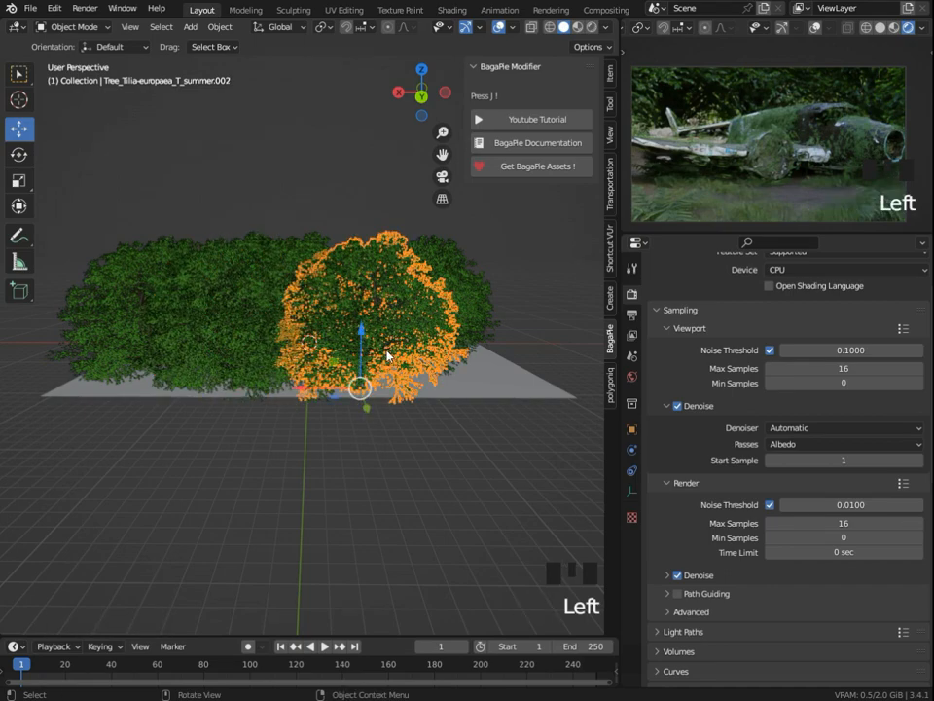
pyautogui.click(272, 314)
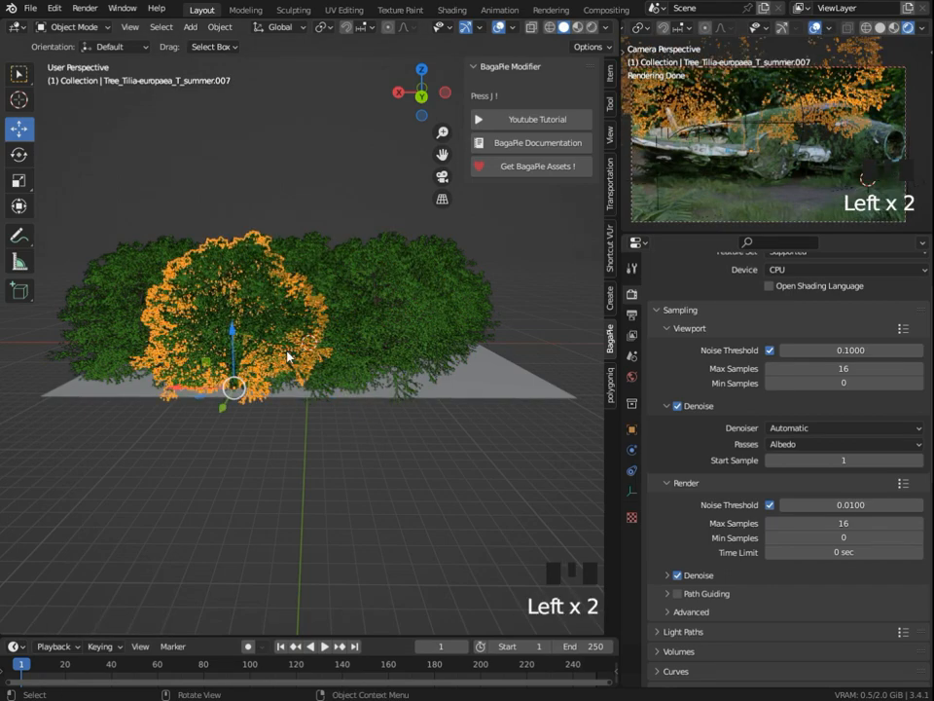
pyautogui.hotkey('shift', 'd')
pyautogui.moveTo(292, 403); pyautogui.dragTo(321, 451, button='middle')
pyautogui.press('g')
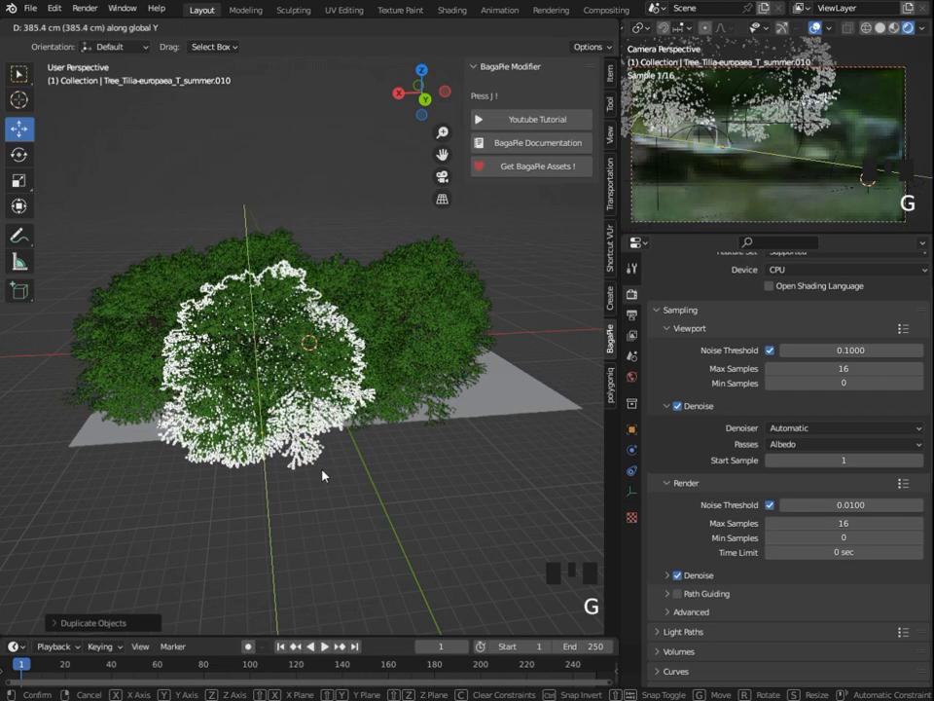
pyautogui.click(324, 475)
# - Try shifting the duplicated tree (.010) along the Z, Y and X axes
pyautogui.press('g')
pyautogui.press('z')
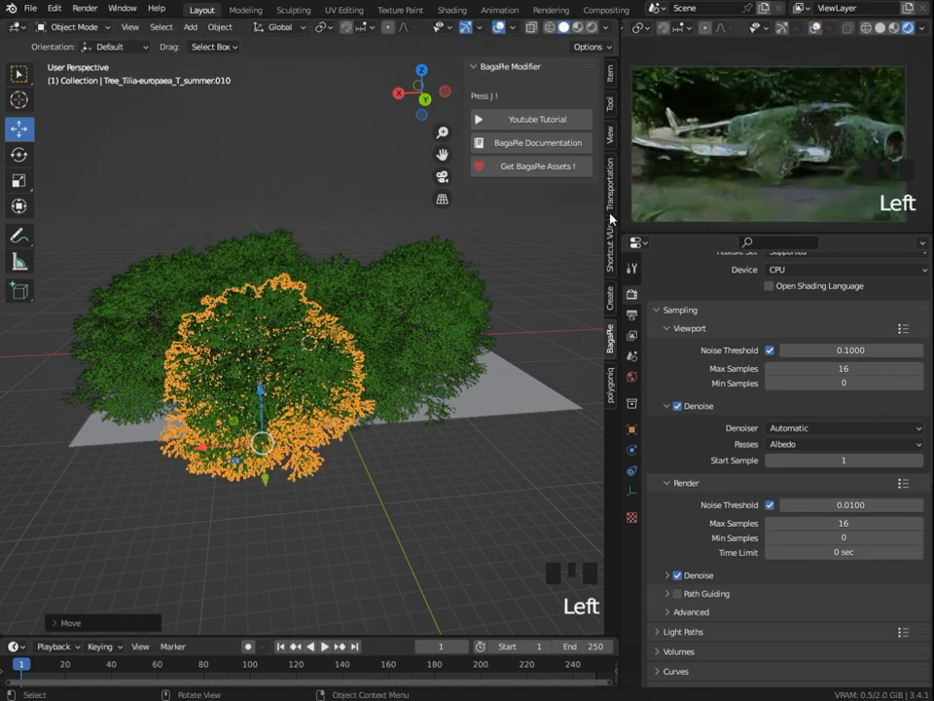
pyautogui.press('g')
pyautogui.press('y')
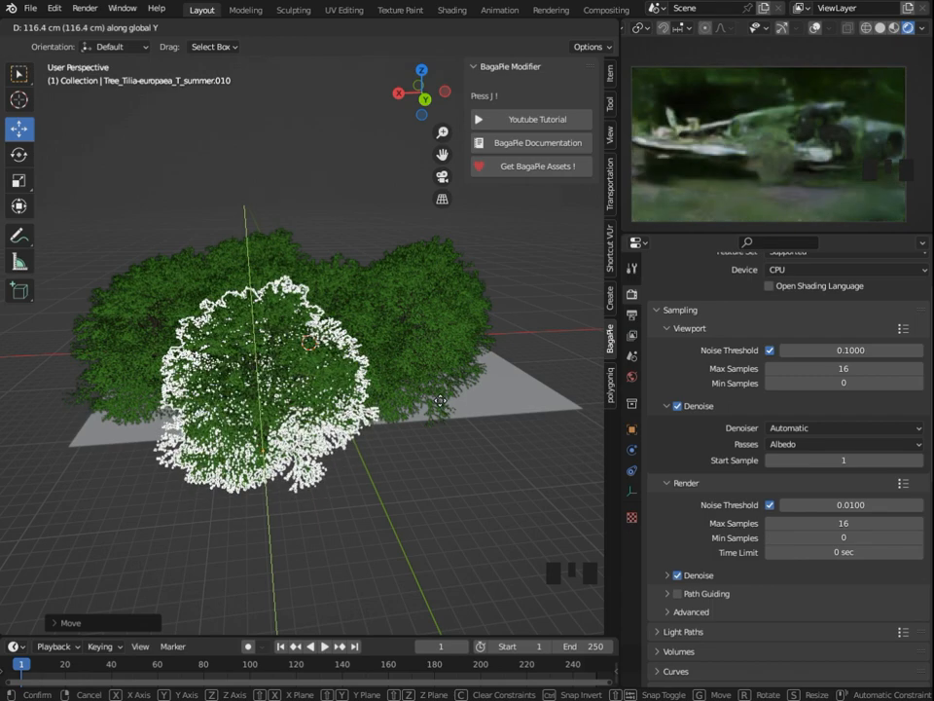
pyautogui.click(407, 438)
pyautogui.press('g')
pyautogui.press('x')
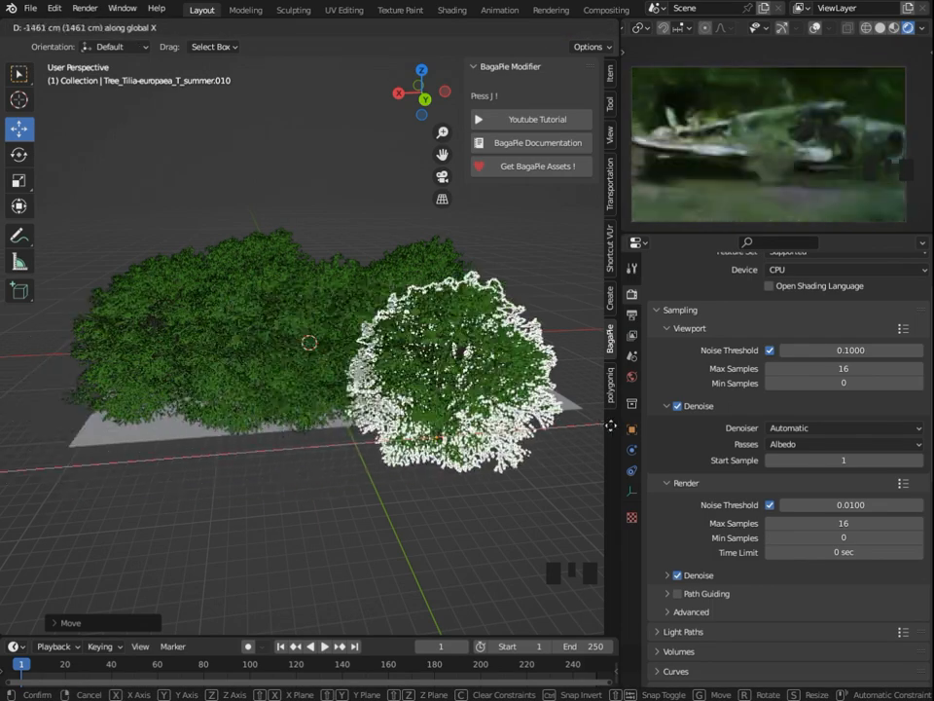
pyautogui.rightClick(351, 304)
# - Raise the duplicated tree (.010) along Z to judge it through the camera, and delete the copy
pyautogui.press('KP_0')
pyautogui.scroll(2, 356, 343)
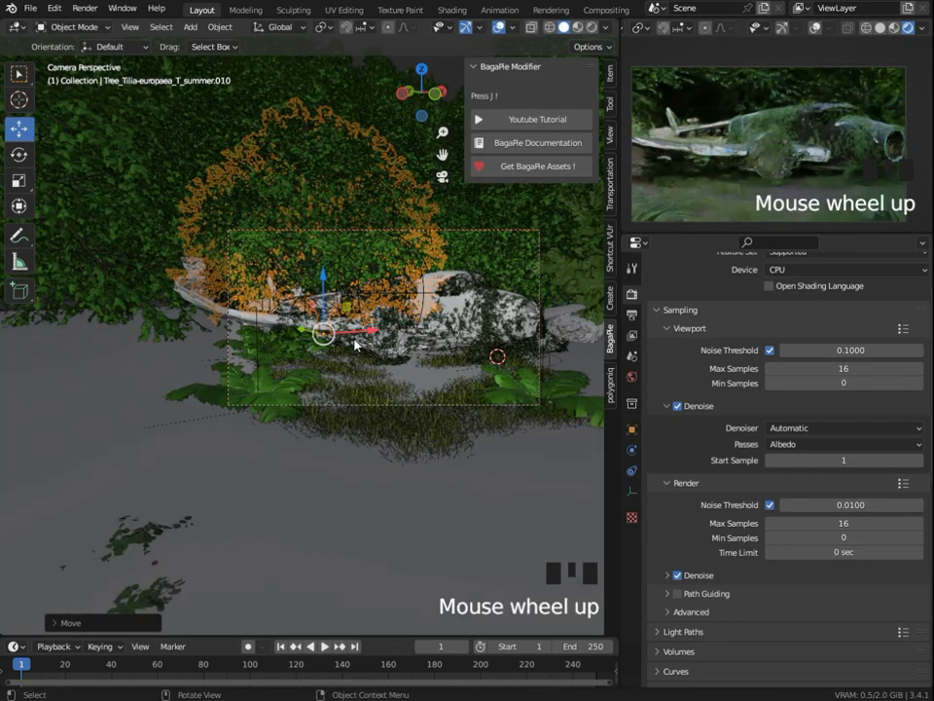
pyautogui.press('g')
pyautogui.press('z')
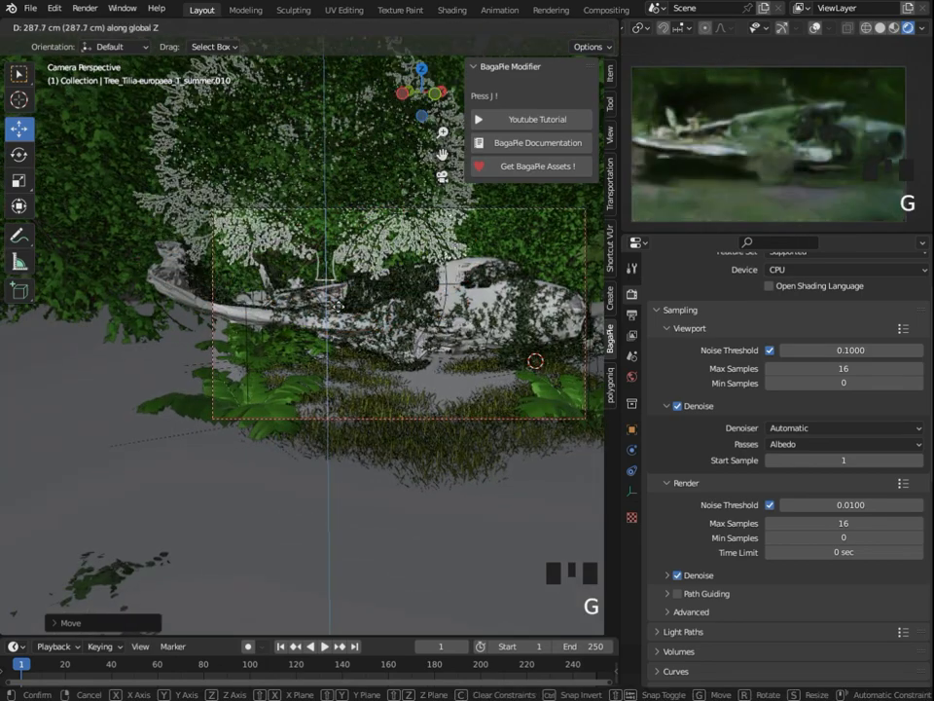
pyautogui.click(341, 316)
pyautogui.press('x')
pyautogui.click(341, 317)
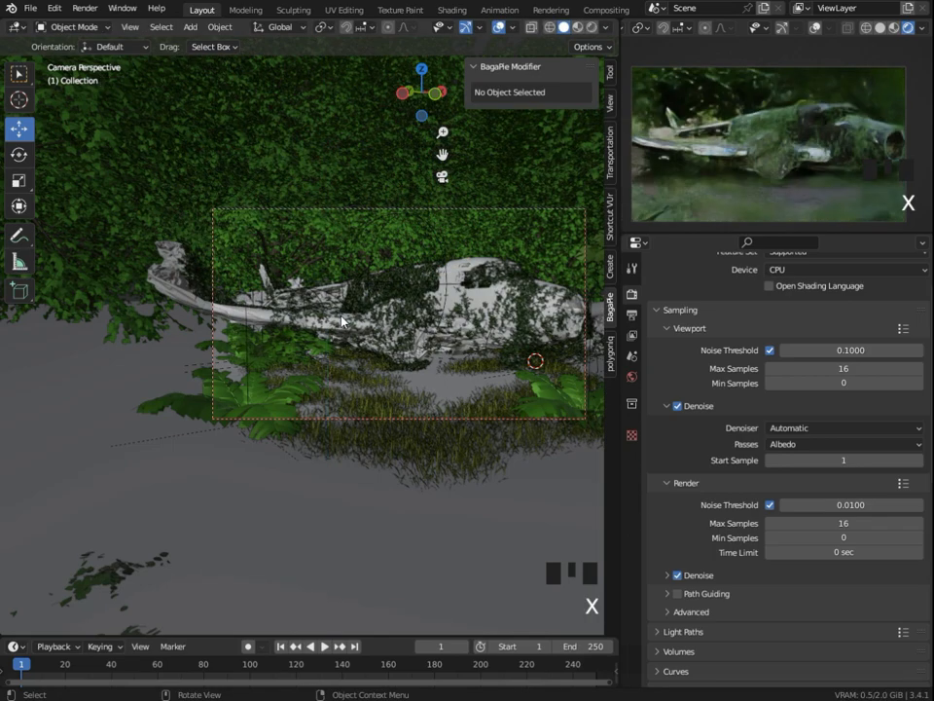
# - Select the tail-side tree (.006) and rotate it so its foliage leans towards the aircraft
pyautogui.click(115, 276)
pyautogui.moveTo(122, 276); pyautogui.dragTo(195, 243, button='middle')
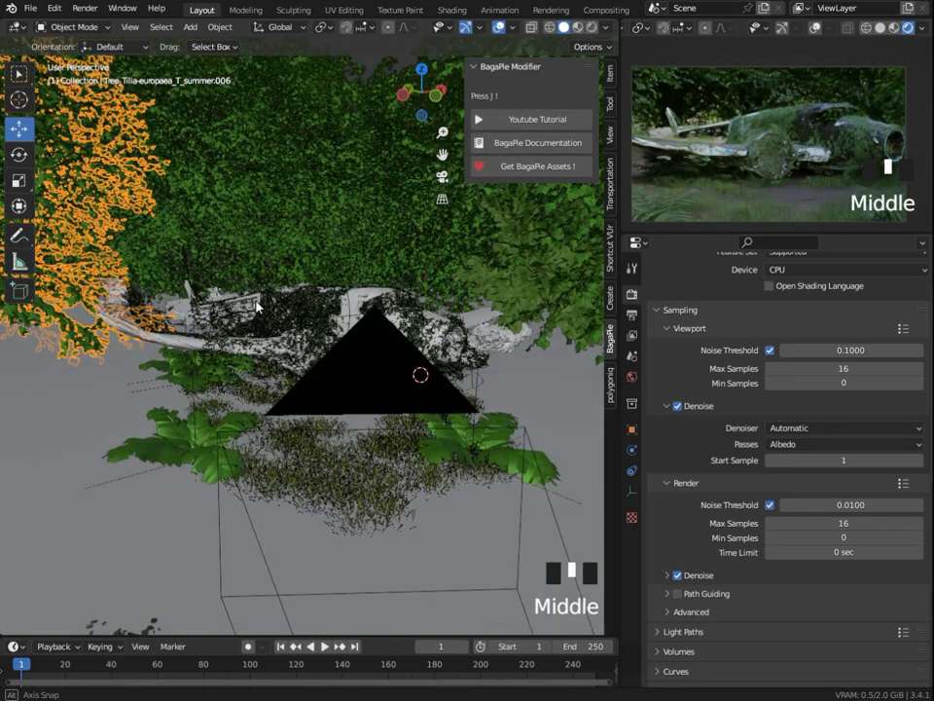
pyautogui.scroll(-3, 203, 239)
pyautogui.scroll(-1, 202, 240)
pyautogui.press('r')
pyautogui.press('y')
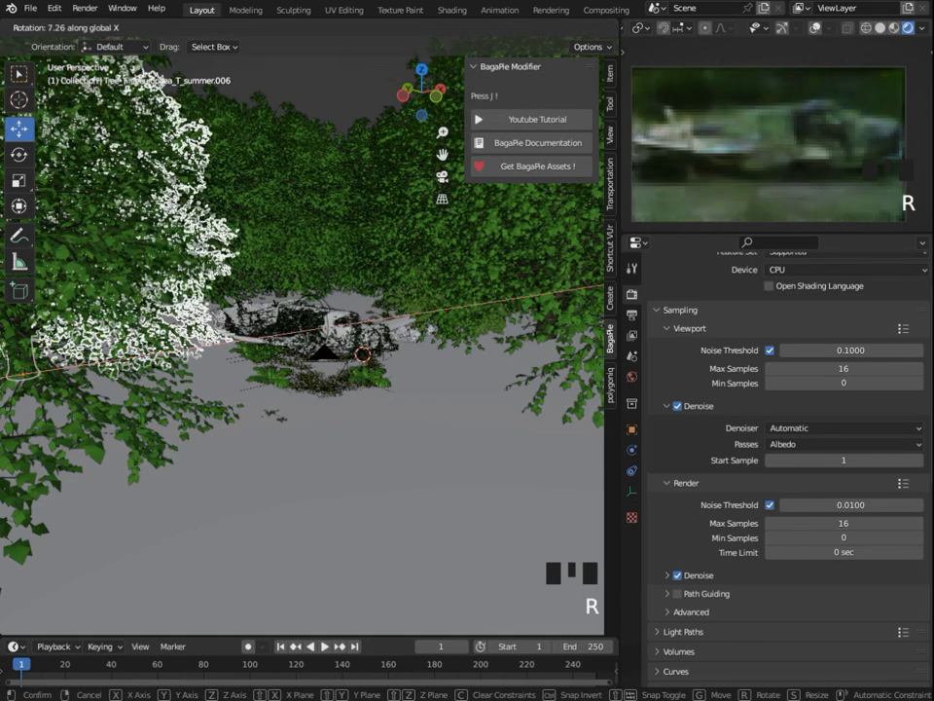
pyautogui.click(284, 322)
# - Examine the aircraft in the rendered preview, return to the camera view and refresh the render
pyautogui.moveTo(806, 183); pyautogui.dragTo(767, 199, button='middle')
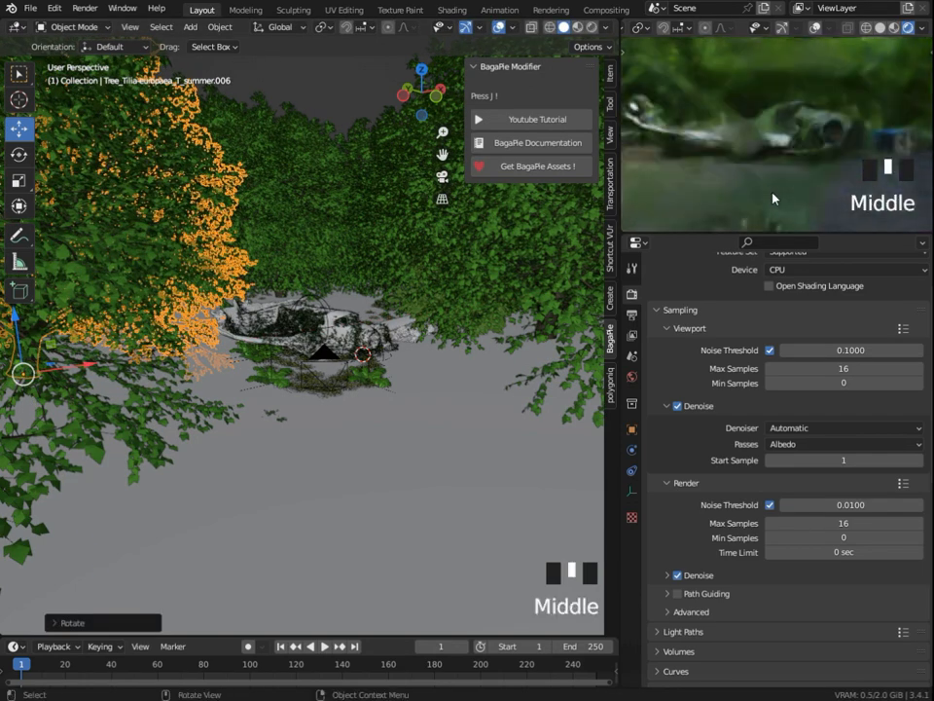
pyautogui.scroll(2, 750, 171)
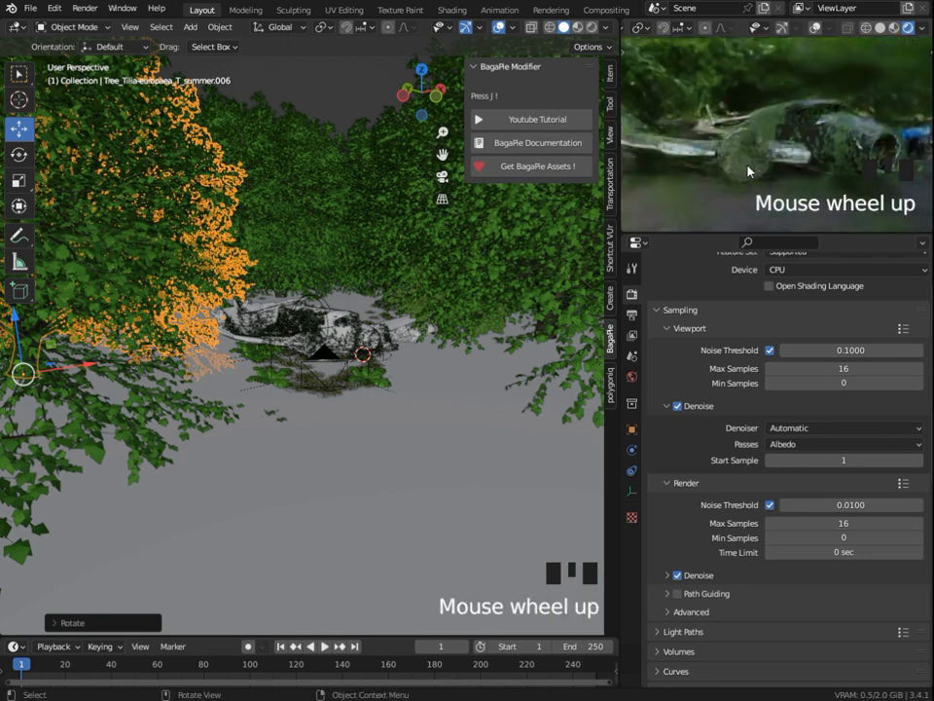
pyautogui.press('KP_0')
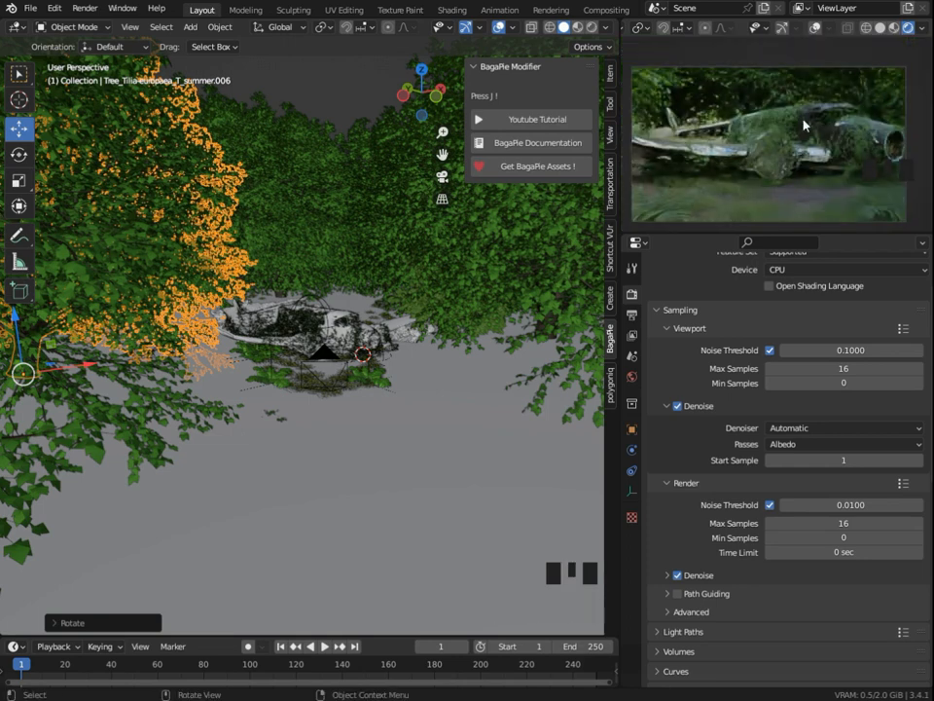
pyautogui.click(880, 30)
pyautogui.click(909, 32)
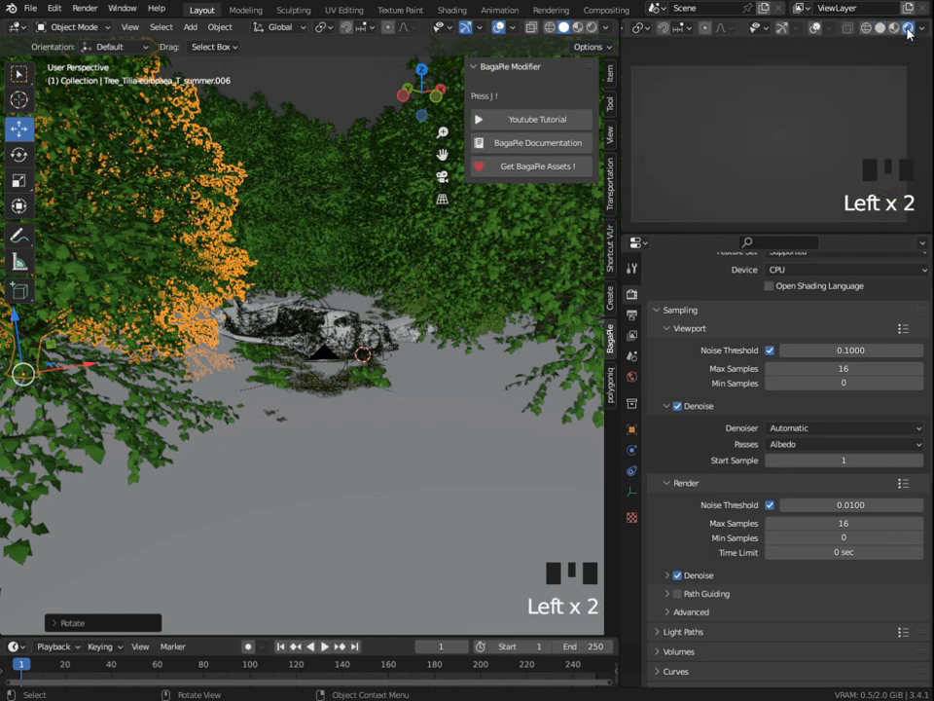
# - Duplicate a tree at the outer end of the tree line, move the copy outward and rotate it about the Z axis
pyautogui.scroll(-1, 260, 299)
pyautogui.scroll(-6, 259, 297)
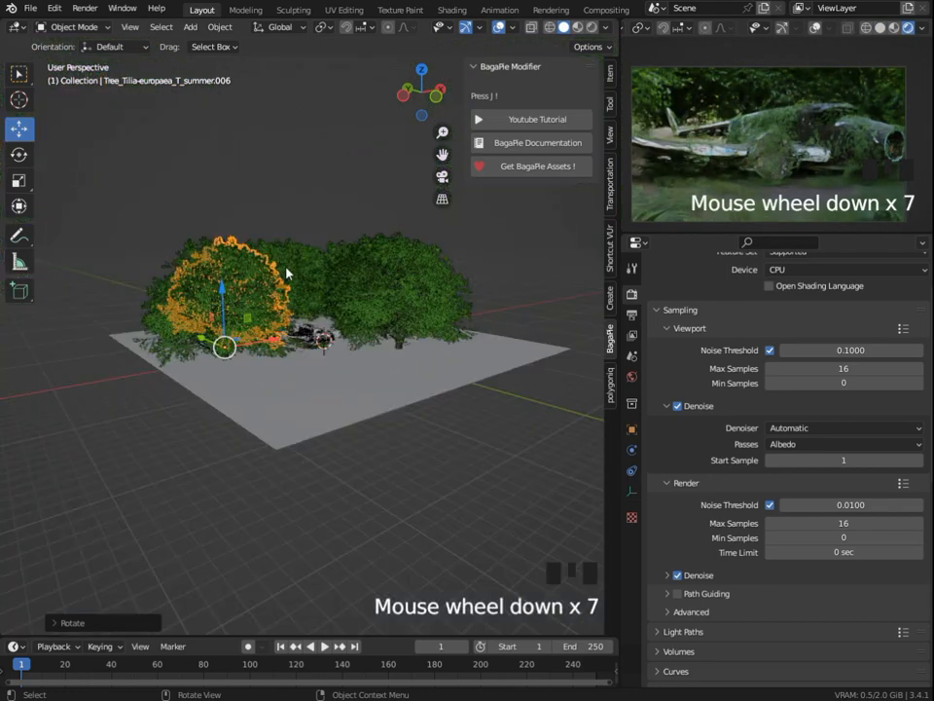
pyautogui.moveTo(286, 269); pyautogui.dragTo(173, 244, button='middle')
pyautogui.click(174, 246)
pyautogui.hotkey('shift', 'd')
pyautogui.click(169, 288)
pyautogui.moveTo(169, 288); pyautogui.dragTo(105, 248)
pyautogui.moveTo(211, 274); pyautogui.dragTo(257, 230, button='middle')
pyautogui.press('r')
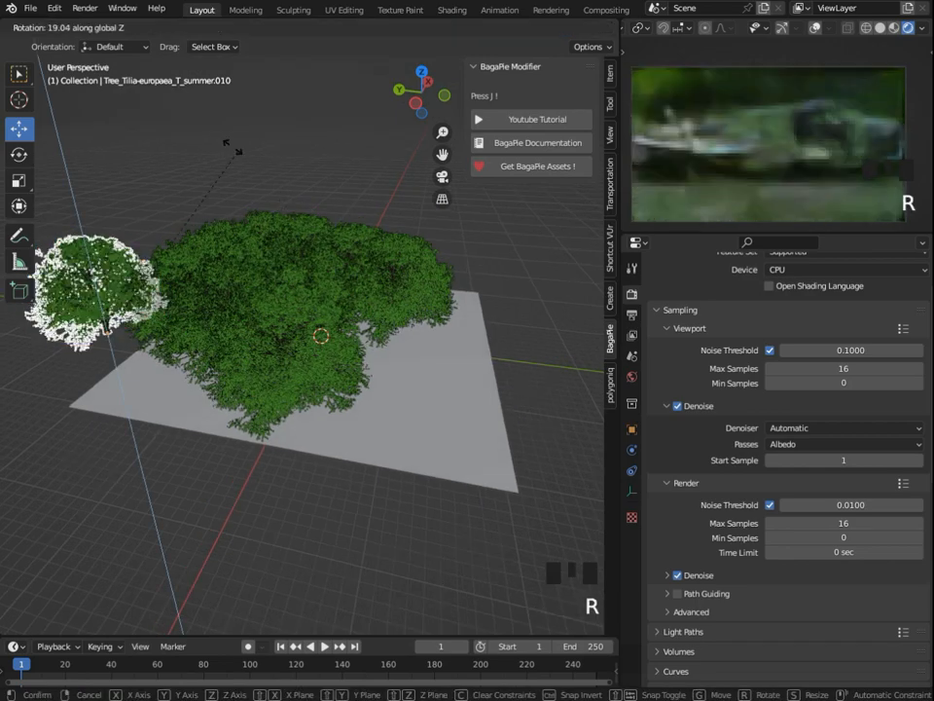
pyautogui.click(222, 144)
# - Move the tree copy (.010) back into the tree line while checking the preview, ending with its overlays hidden
pyautogui.click(815, 29)
pyautogui.moveTo(68, 356); pyautogui.dragTo(171, 373)
pyautogui.click(816, 28)
pyautogui.click(816, 28)
pyautogui.moveTo(203, 303); pyautogui.dragTo(238, 325)
pyautogui.click(815, 28)
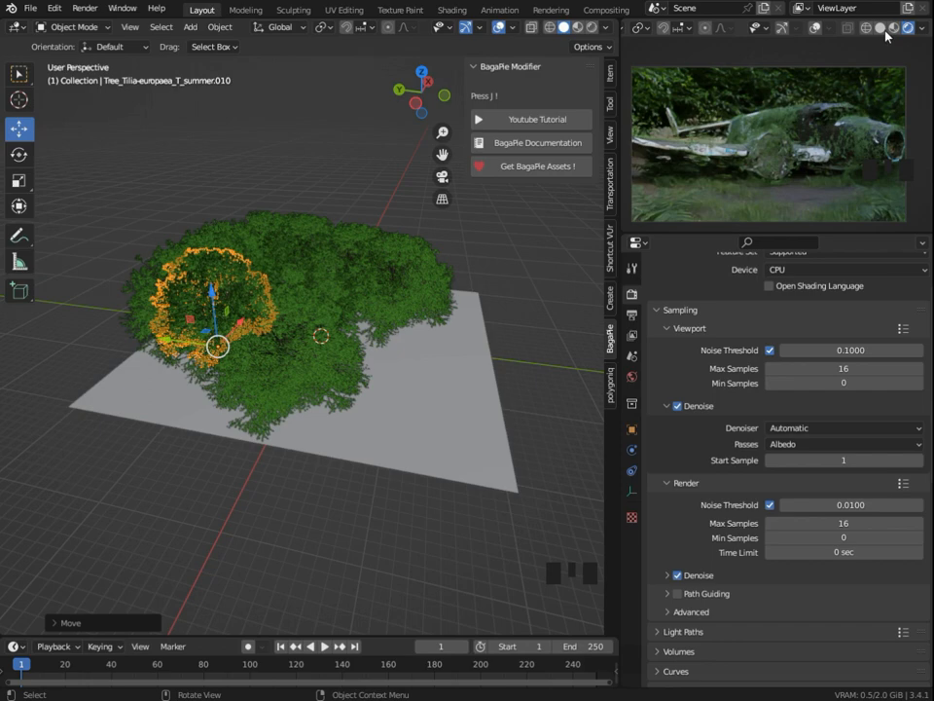
# - Set the camera preview to solid shading and examine the aircraft in the rendered main viewport without overlays or gizmos
pyautogui.scroll(-1, 778, 158)
pyautogui.click(880, 29)
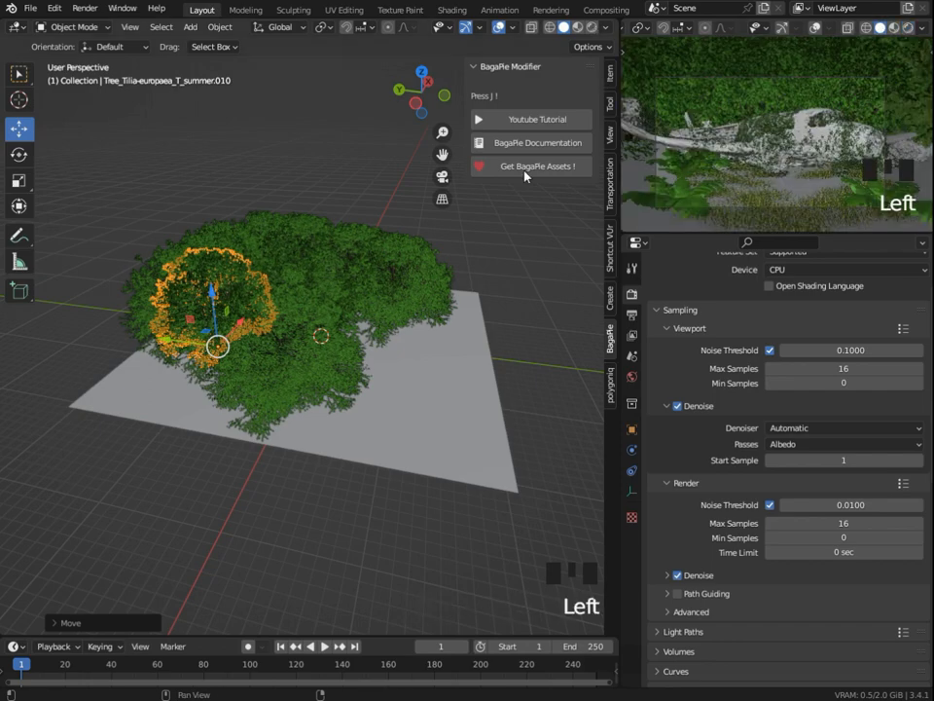
pyautogui.click(589, 27)
pyautogui.moveTo(480, 371)
pyautogui.mouseDown(button='middle')
pyautogui.moveTo(409, 359)
pyautogui.moveTo(353, 363)
pyautogui.mouseUp(button='middle')
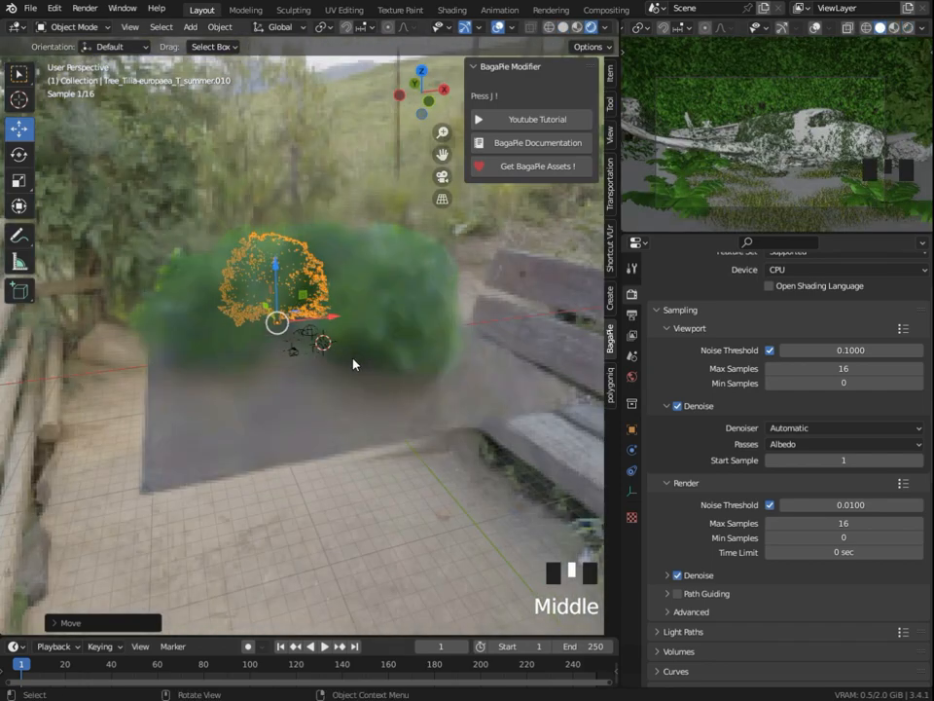
pyautogui.scroll(11, 353, 364)
pyautogui.moveTo(368, 316); pyautogui.dragTo(369, 371, button='middle')
pyautogui.click(496, 28)
pyautogui.click(466, 28)
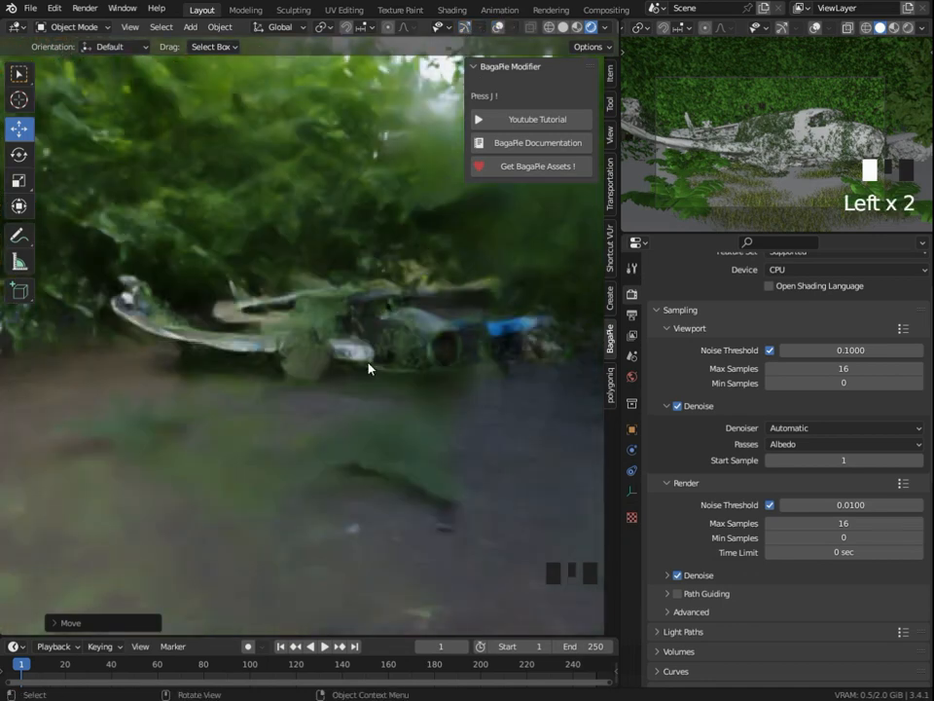
pyautogui.press('KP_0')
pyautogui.moveTo(447, 338); pyautogui.dragTo(446, 338, button='middle')
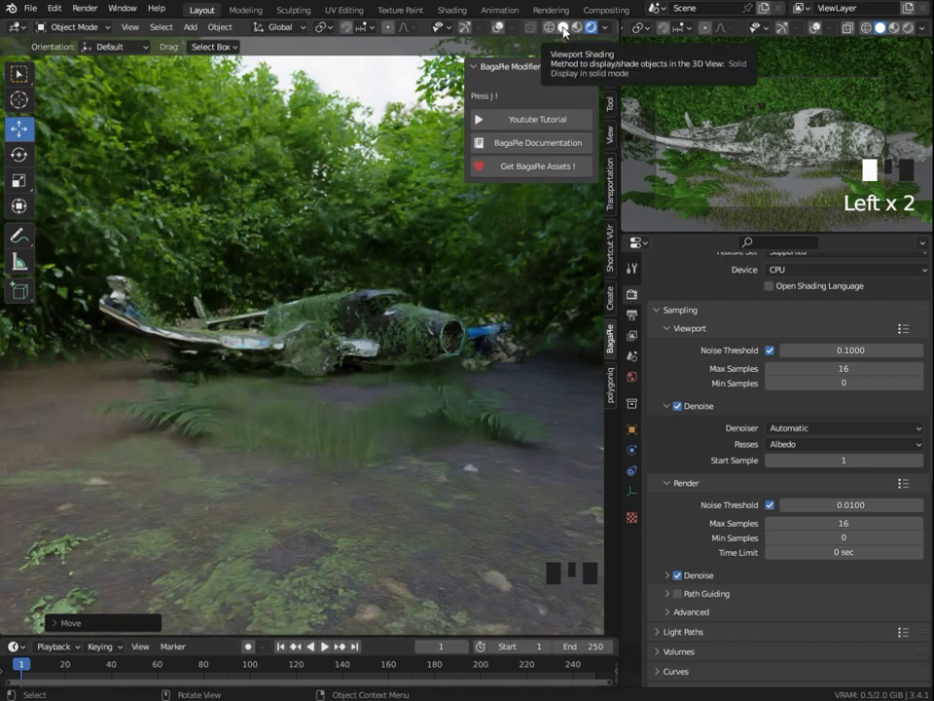
# - Return the main viewport to solid shading, select the fern near the aircraft's nose and show the overlays
pyautogui.click(563, 29)
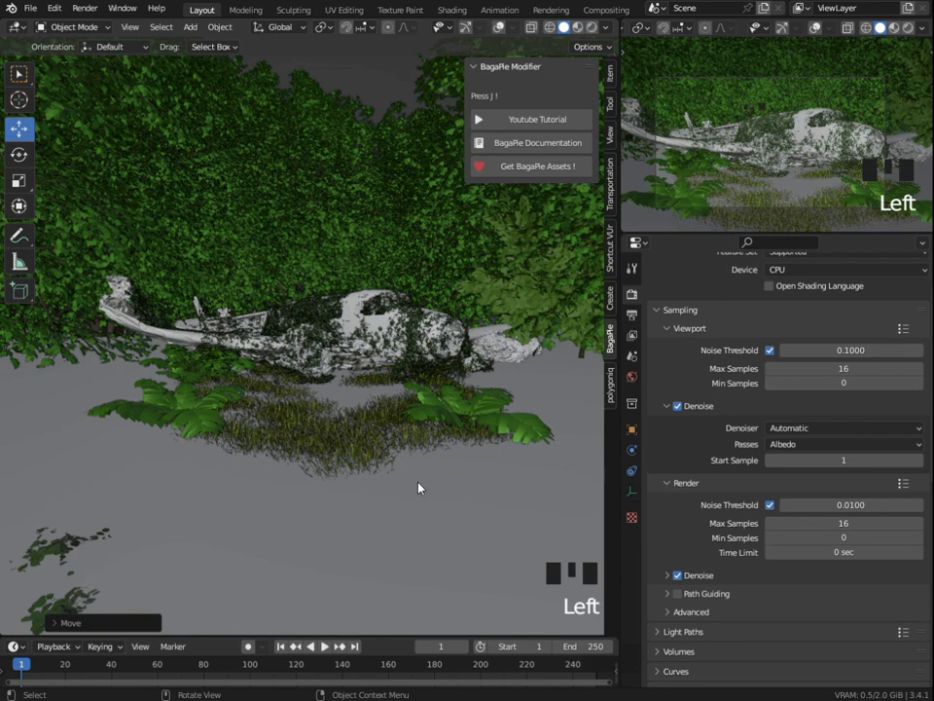
pyautogui.click(365, 451)
pyautogui.scroll(-5, 365, 461)
pyautogui.click(392, 438)
pyautogui.scroll(5, 519, 443)
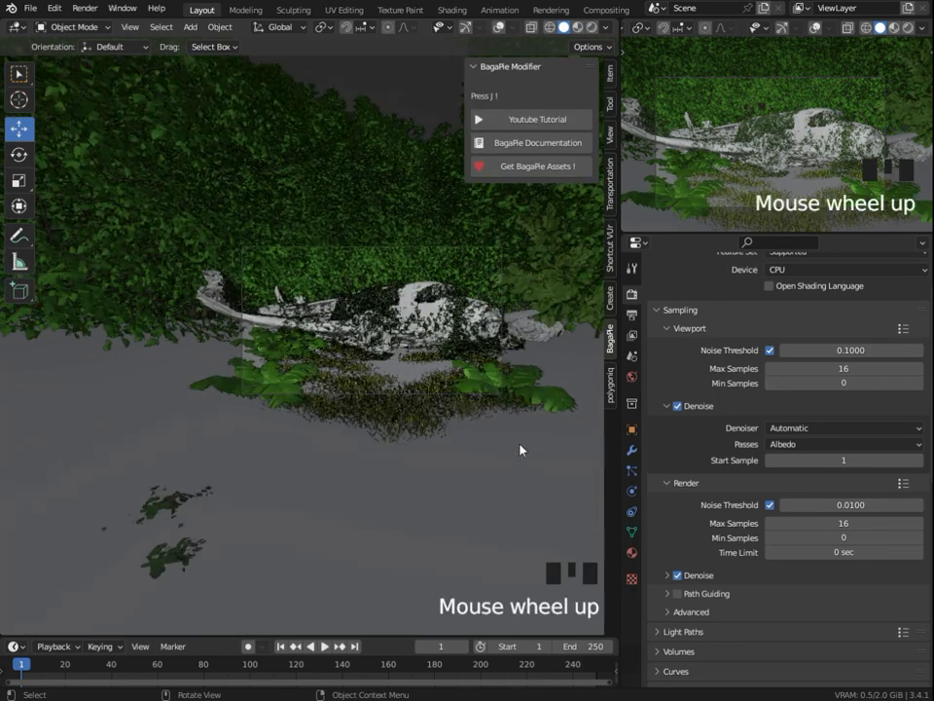
pyautogui.moveTo(519, 443); pyautogui.dragTo(522, 452, button='middle')
pyautogui.click(496, 432)
pyautogui.click(499, 28)
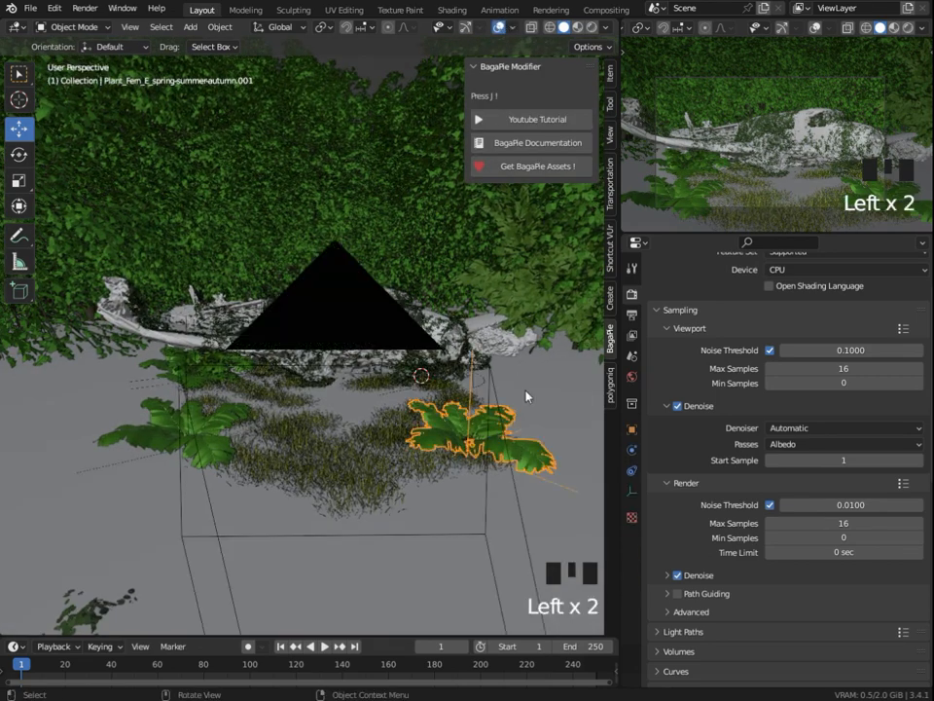
# - Add the ground plane to the fern selection and apply BagaPie to spread foliage on the ground around the nose
pyautogui.keyDown('shift'); pyautogui.click(531, 392); pyautogui.keyUp('shift')
pyautogui.press('j')
pyautogui.click(171, 410)
pyautogui.click(131, 378)
pyautogui.click(63, 440)
pyautogui.click(63, 440)
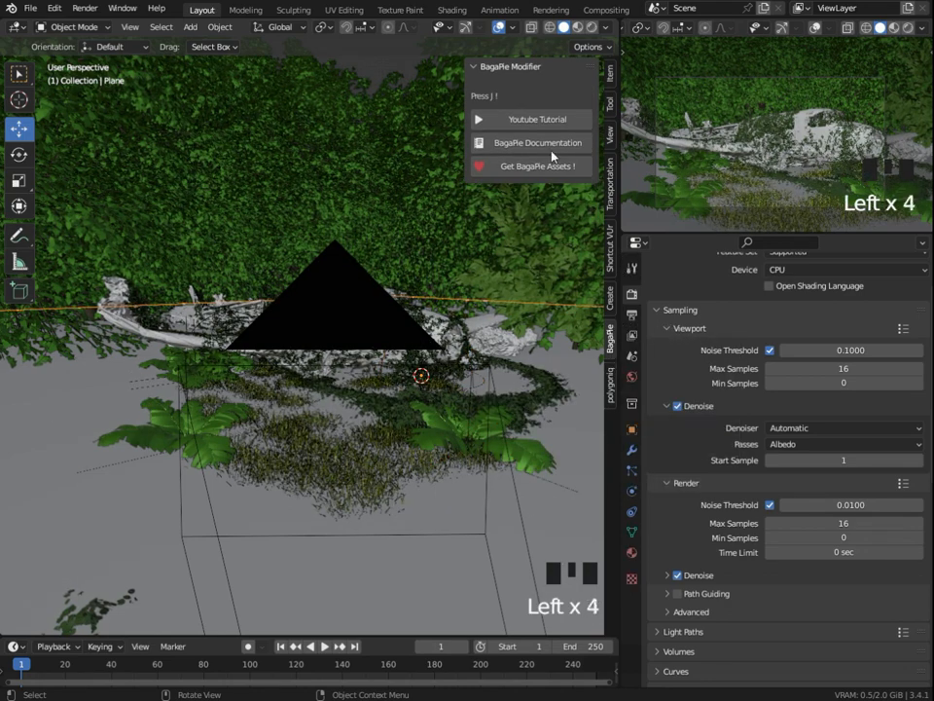
# - Select the nose-side fern together with the ground plane and start a BagaPie point snap instance
pyautogui.click(348, 323)
pyautogui.click(185, 374)
pyautogui.moveTo(185, 374); pyautogui.dragTo(192, 434, button='middle')
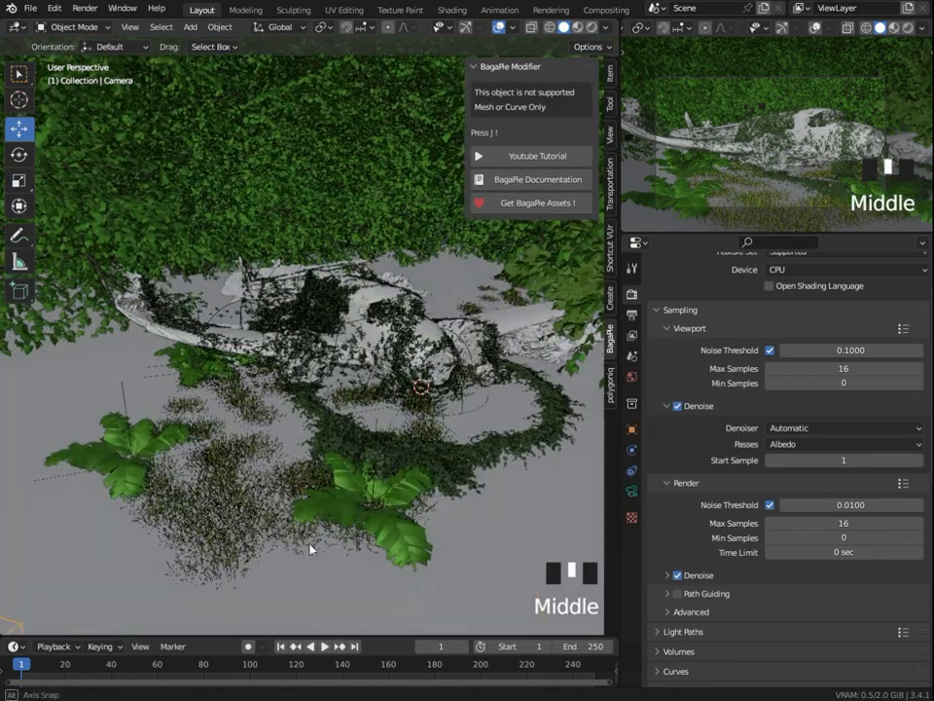
pyautogui.click(414, 547)
pyautogui.keyDown('shift'); pyautogui.click(212, 391); pyautogui.keyUp('shift')
pyautogui.press('j')
pyautogui.click(208, 285)
# - Place five fern instances in a row across the ground in front of the aircraft
pyautogui.moveTo(247, 353); pyautogui.dragTo(142, 419, button='middle')
pyautogui.click(156, 440)
pyautogui.click(243, 479)
pyautogui.click(326, 500)
pyautogui.click(384, 507)
pyautogui.click(437, 516)
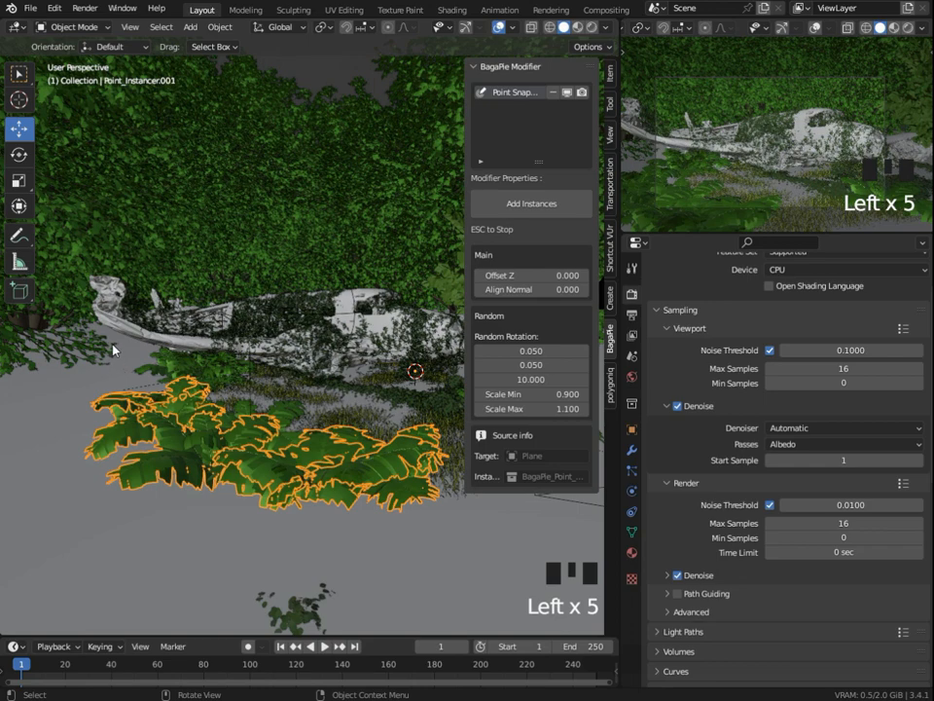
# - Place more fern instances beside the aircraft's tail, along its front and past the nose
pyautogui.click(115, 354)
pyautogui.press('Escape')
pyautogui.click(136, 361)
pyautogui.click(401, 406)
pyautogui.click(564, 387)
pyautogui.click(576, 408)
pyautogui.click(575, 408)
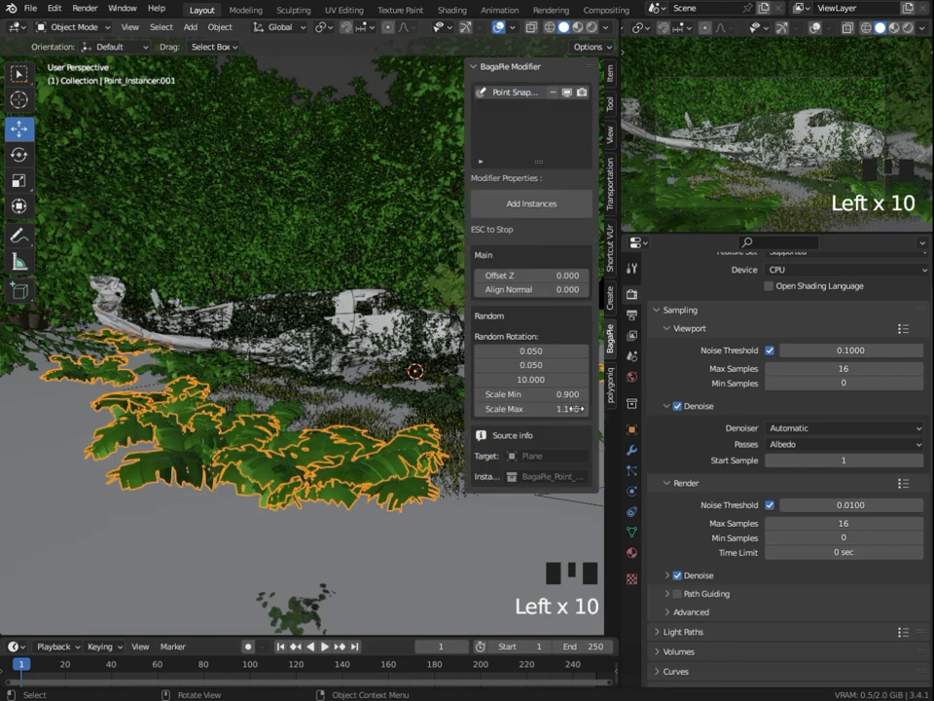
pyautogui.press('Escape')
# - Hide the sidebar and add fern instances next to the nose and in the middle of the grass patch
pyautogui.press('n')
pyautogui.click(502, 354)
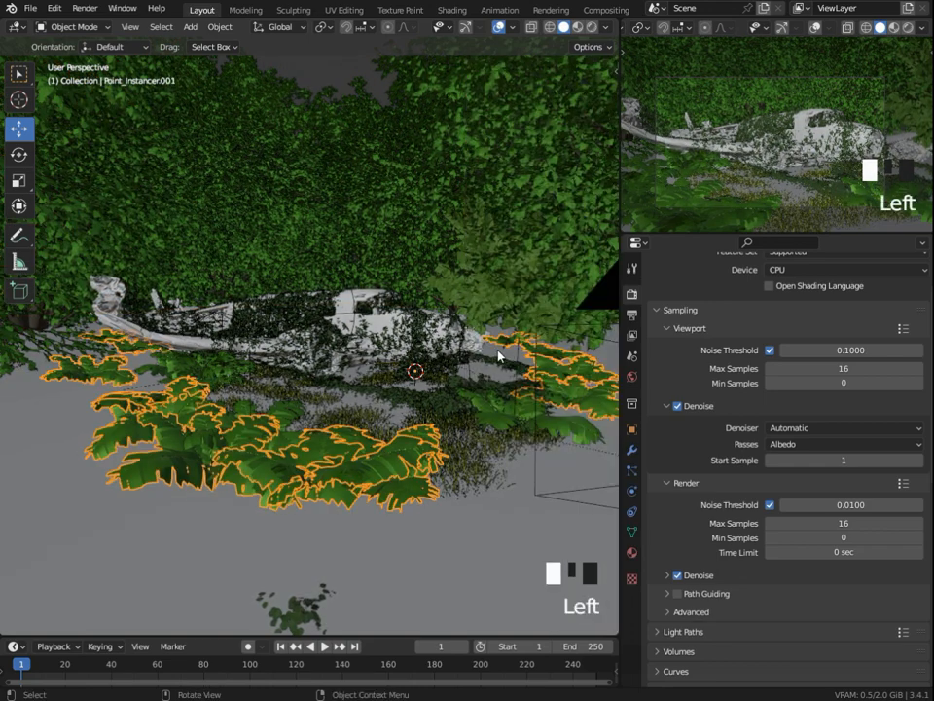
pyautogui.click(502, 358)
pyautogui.doubleClick(502, 357)
pyautogui.click(318, 418)
pyautogui.click(318, 417)
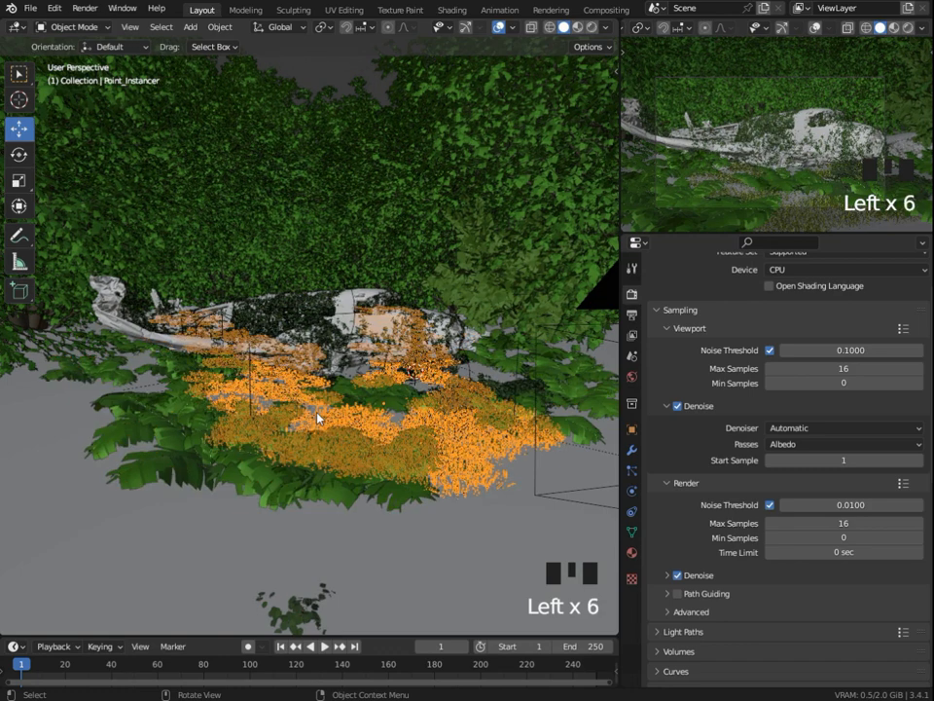
# - Fill the tail-side ground and the front edge of the undergrowth with additional fern instances
pyautogui.click(78, 449)
pyautogui.click(74, 453)
pyautogui.click(273, 517)
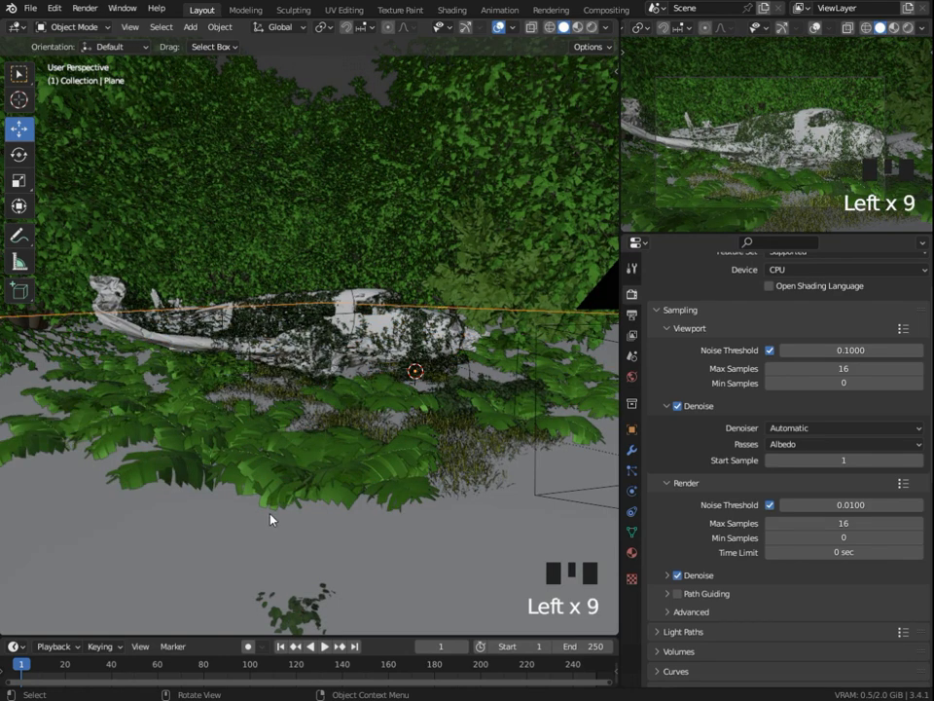
pyautogui.click(392, 528)
pyautogui.click(391, 529)
pyautogui.click(446, 494)
pyautogui.moveTo(454, 413); pyautogui.dragTo(463, 412, button='middle')
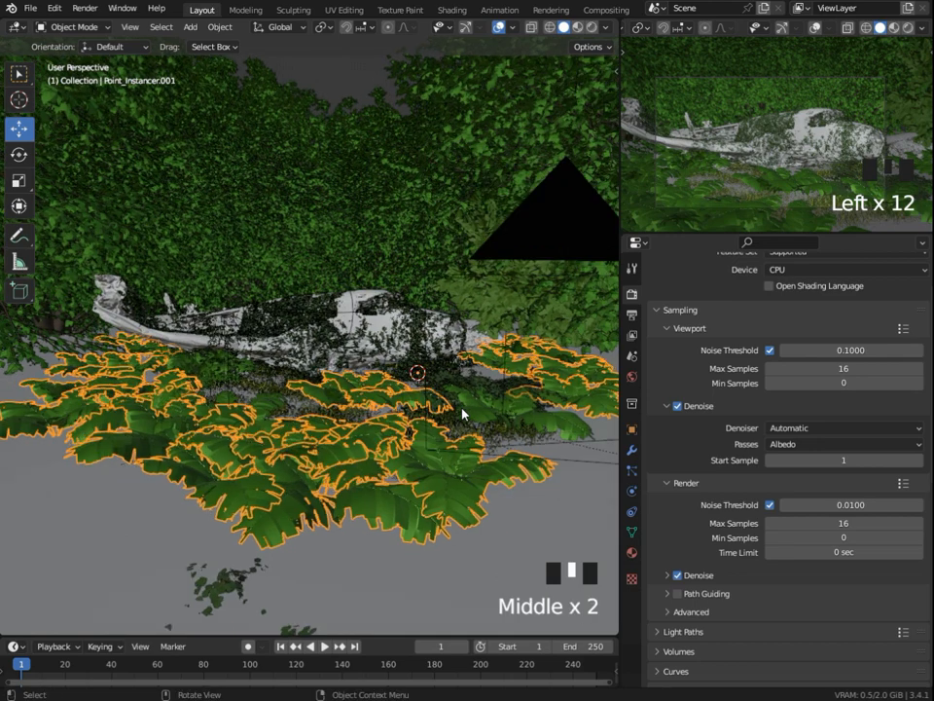
# - Show the main viewport rendered without overlays and examine the ferns and aircraft from several close angles
pyautogui.click(591, 29)
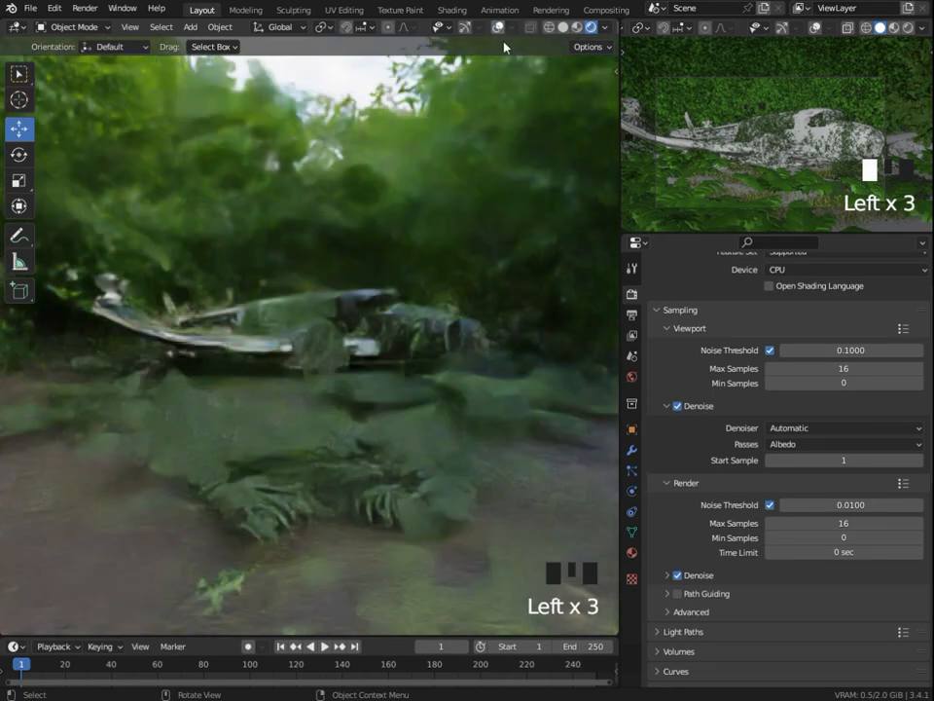
pyautogui.scroll(1, 526, 273)
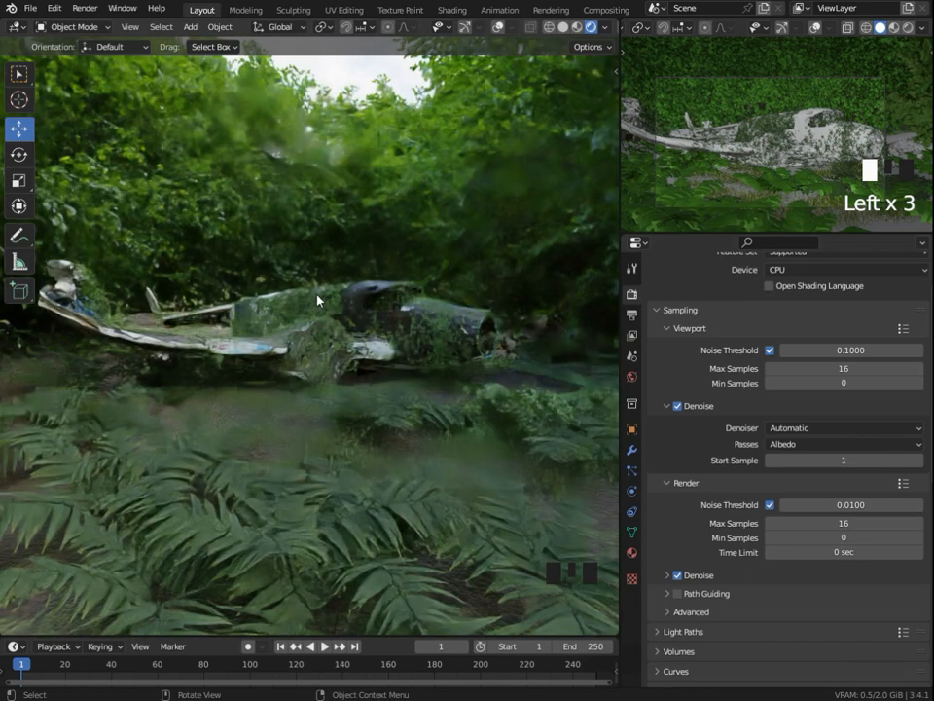
pyautogui.moveTo(338, 293); pyautogui.dragTo(434, 319, button='middle')
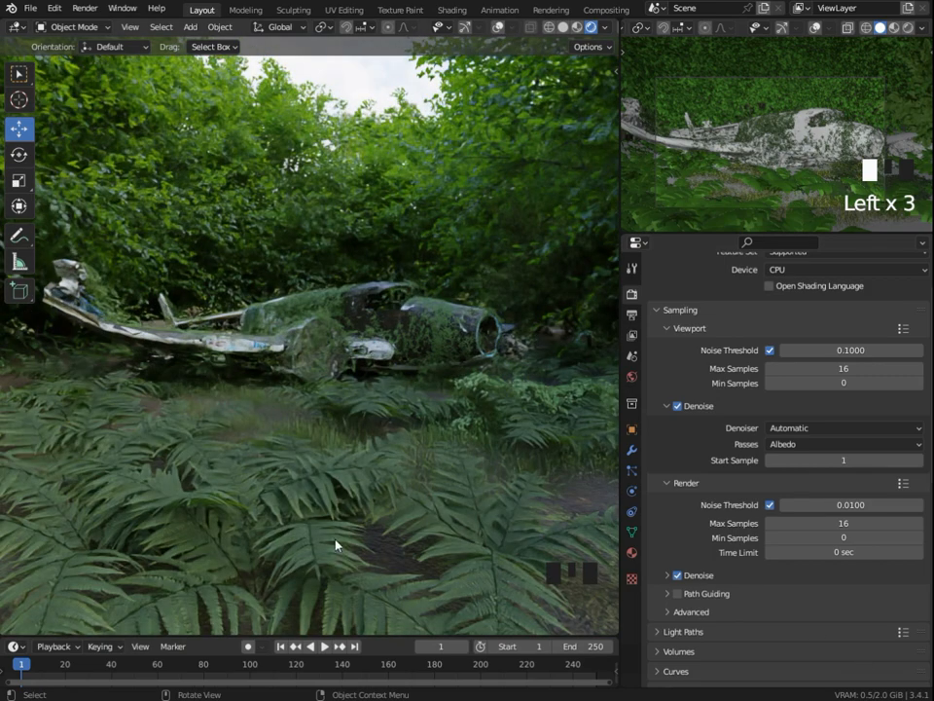
pyautogui.moveTo(246, 628); pyautogui.dragTo(240, 524, button='middle')
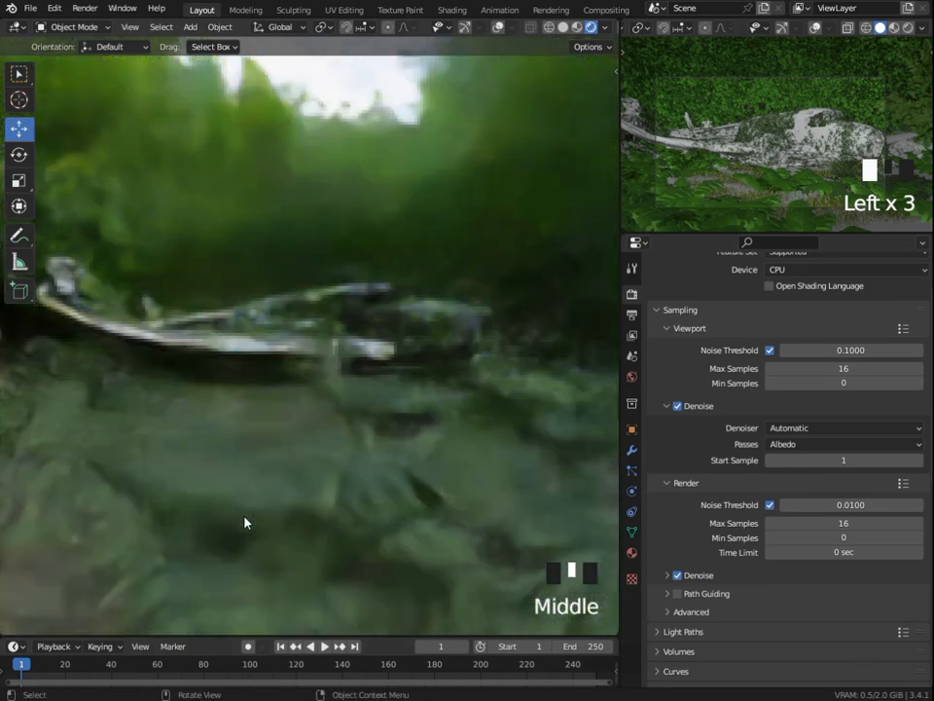
pyautogui.scroll(2, 256, 523)
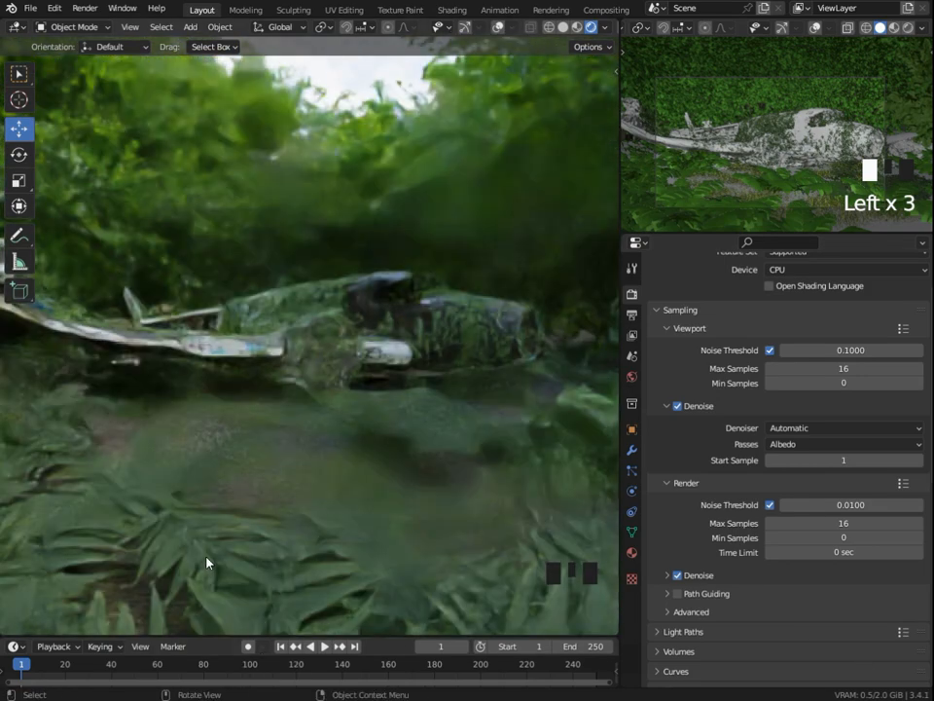